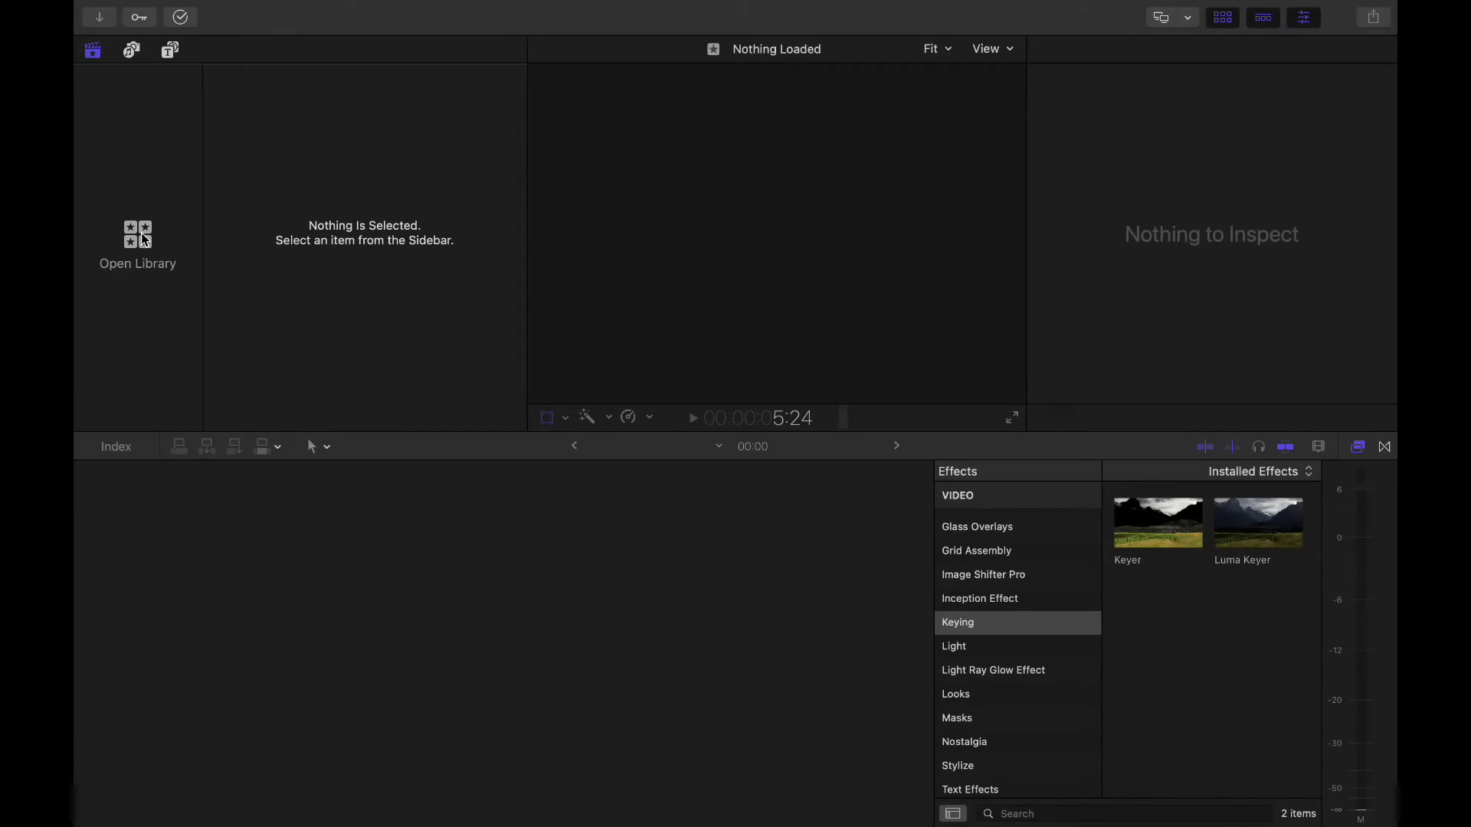
Start a new library in the MAIN FILES folder and begin entering the name 'How to Remove Green Scren'.
click(144, 240)
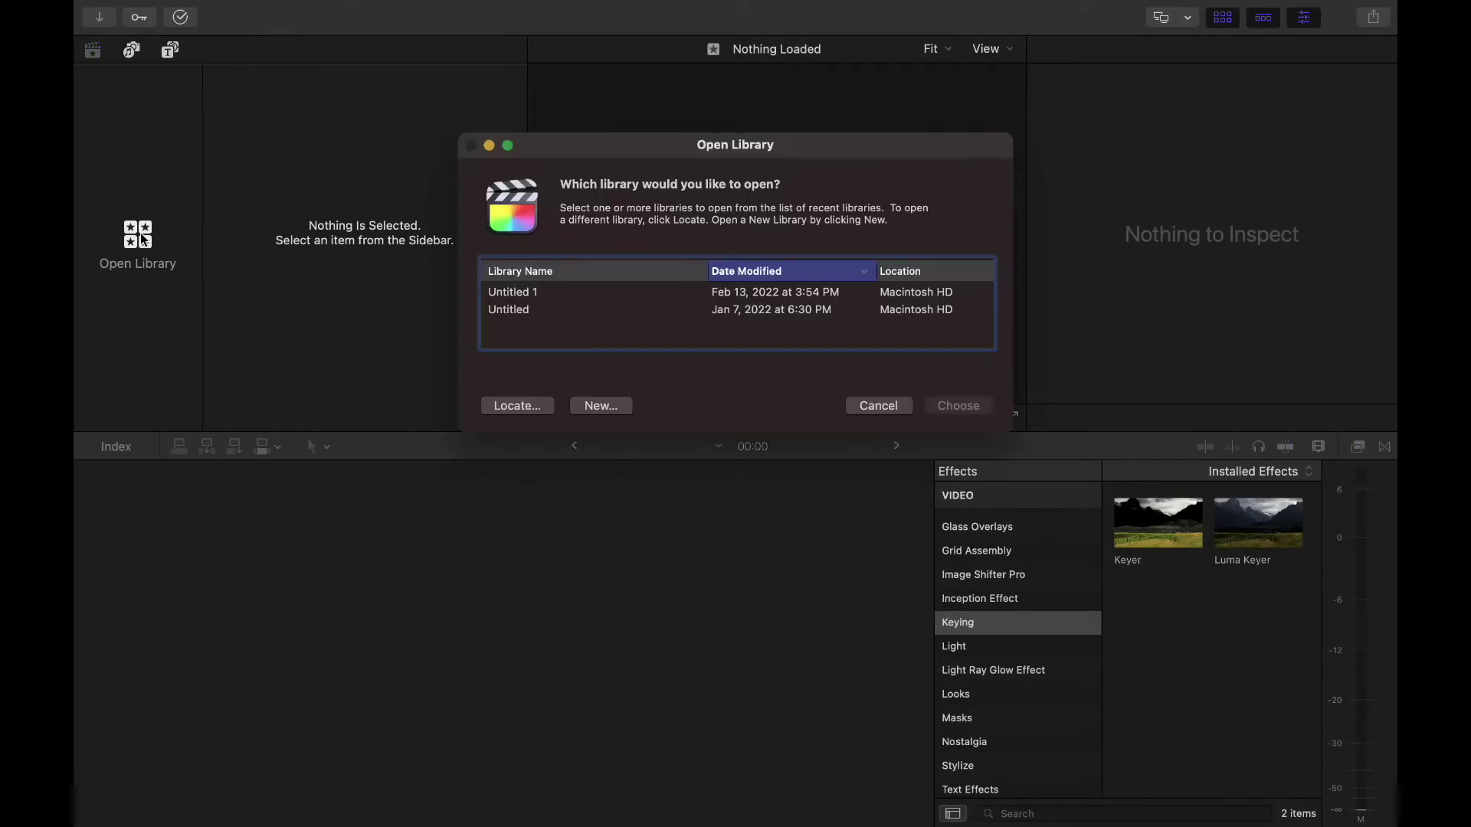
click(601, 407)
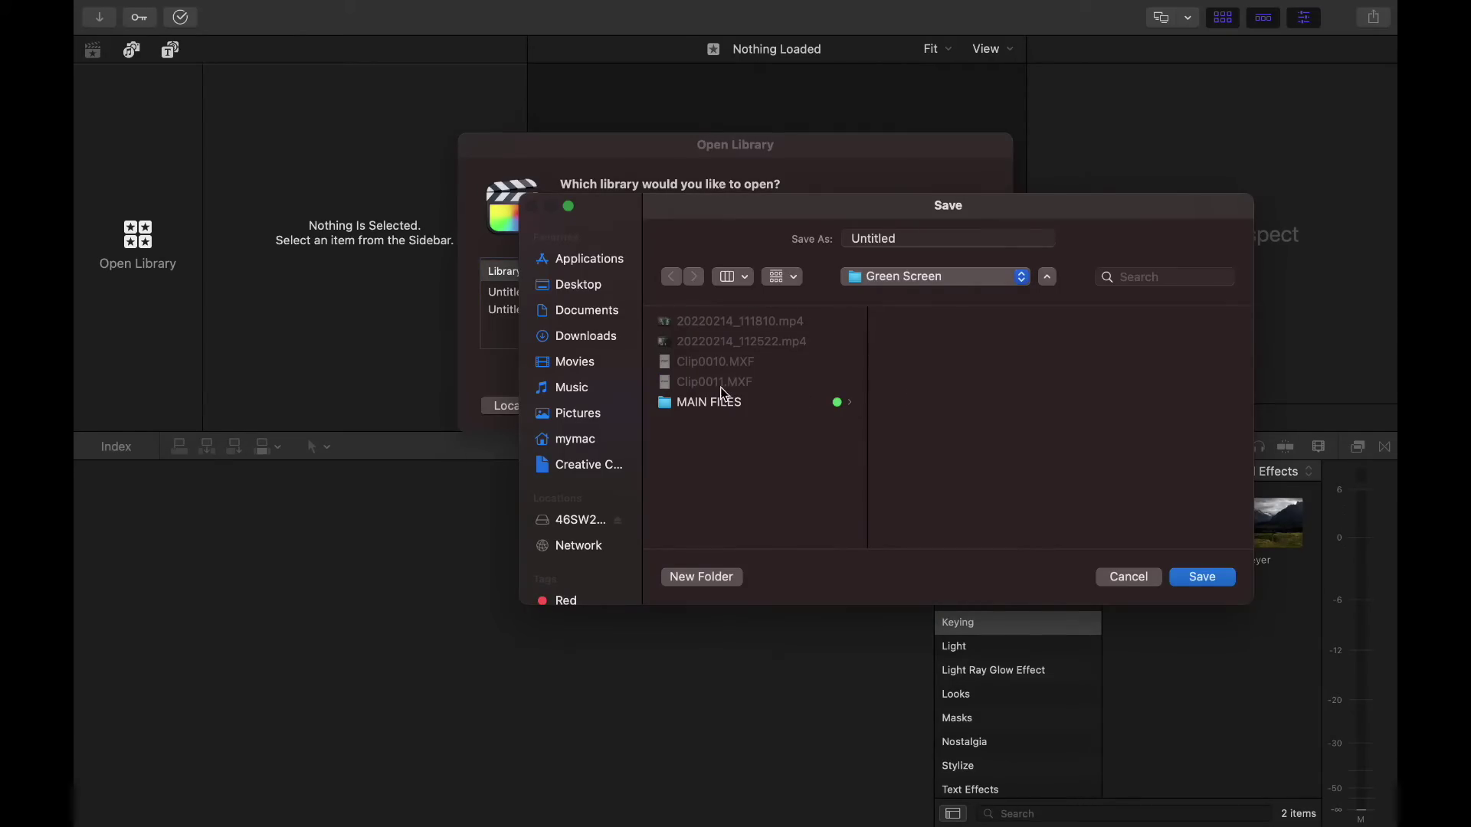
click(724, 403)
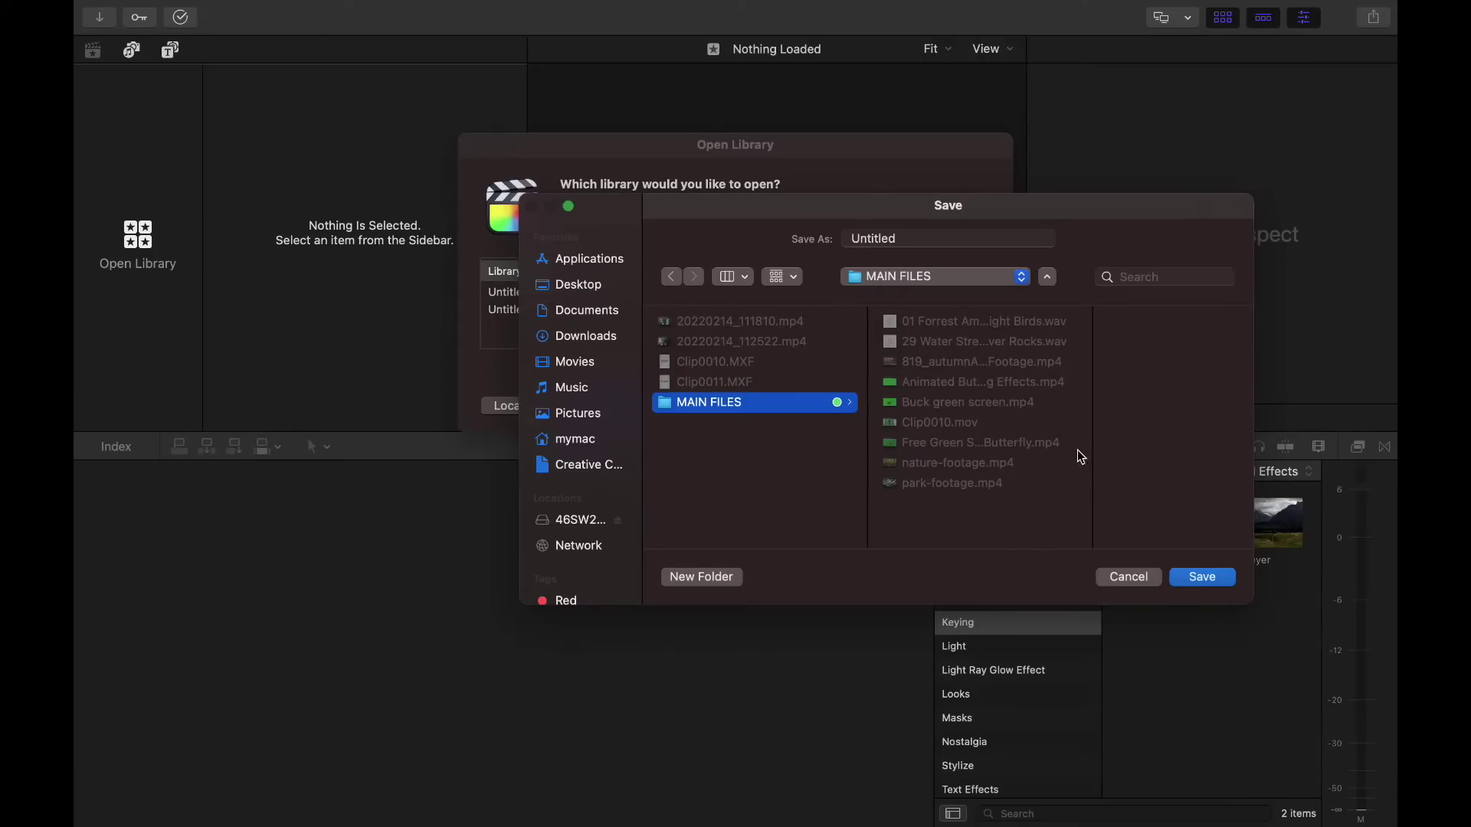
double_click(936, 238)
text(How to)
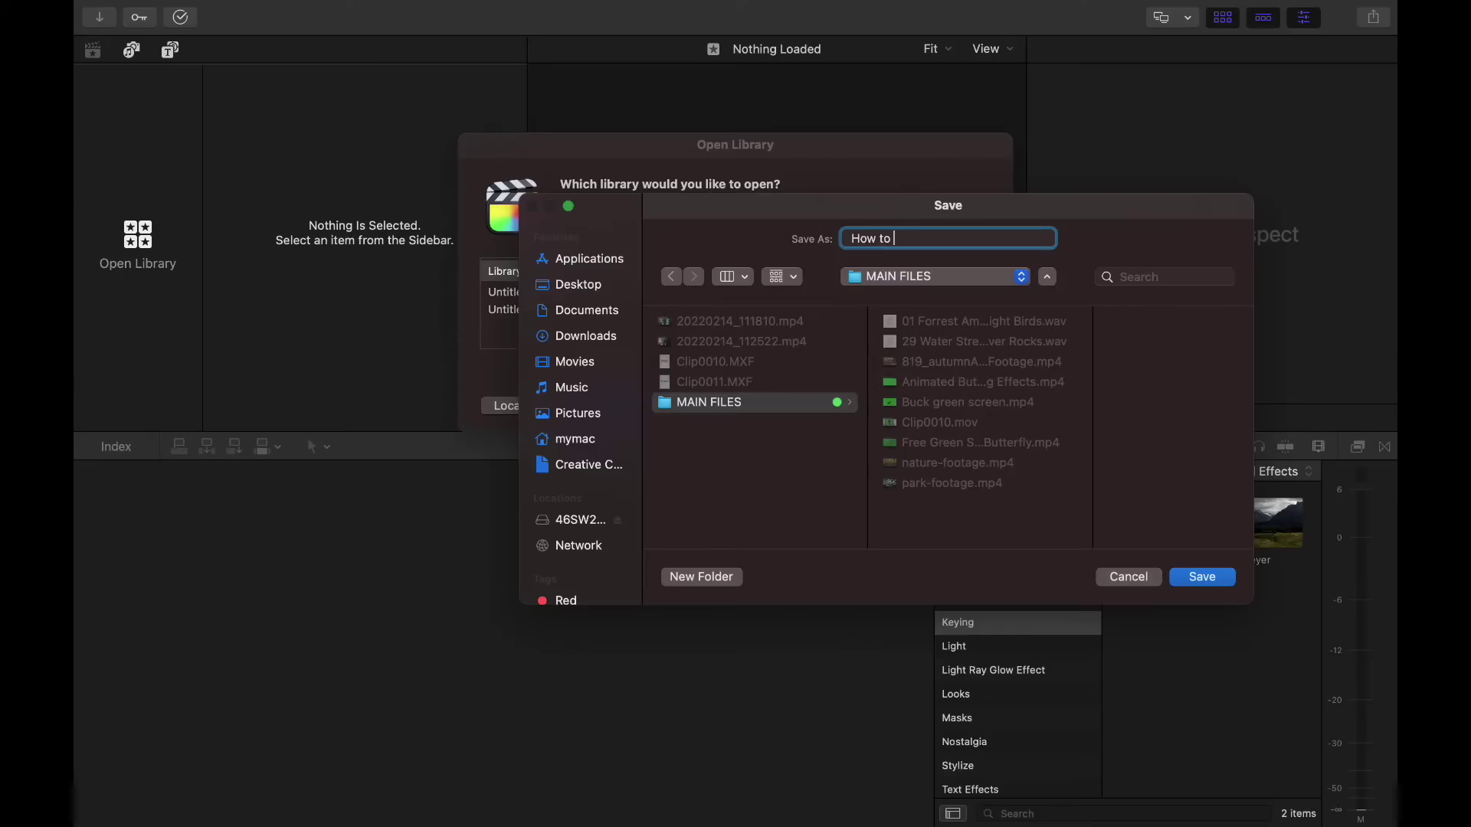
text( Remove Green Scren)
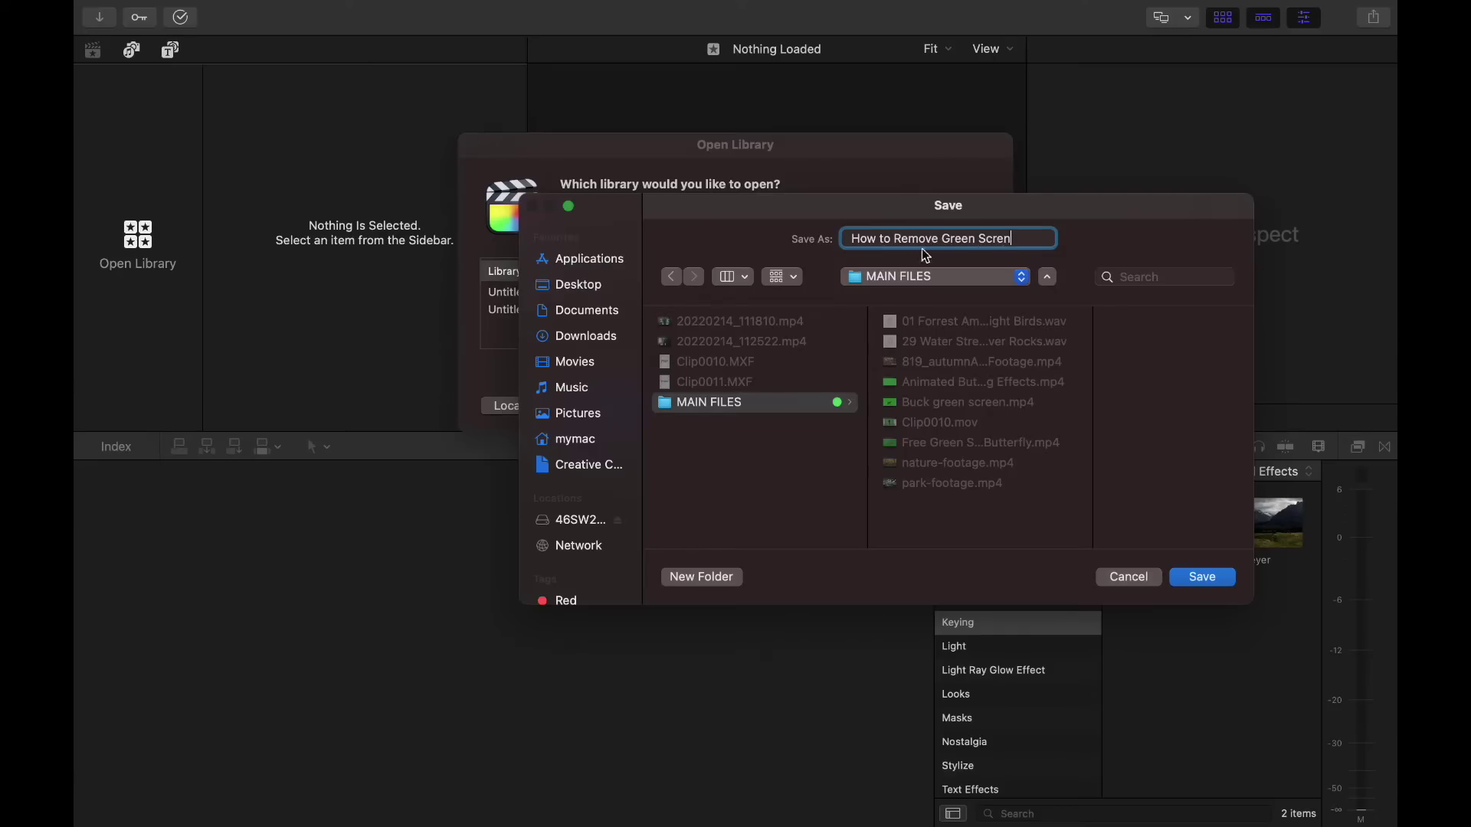
Save the new library, then preview the 29 Water Stream audio file in the media import window.
click(1204, 578)
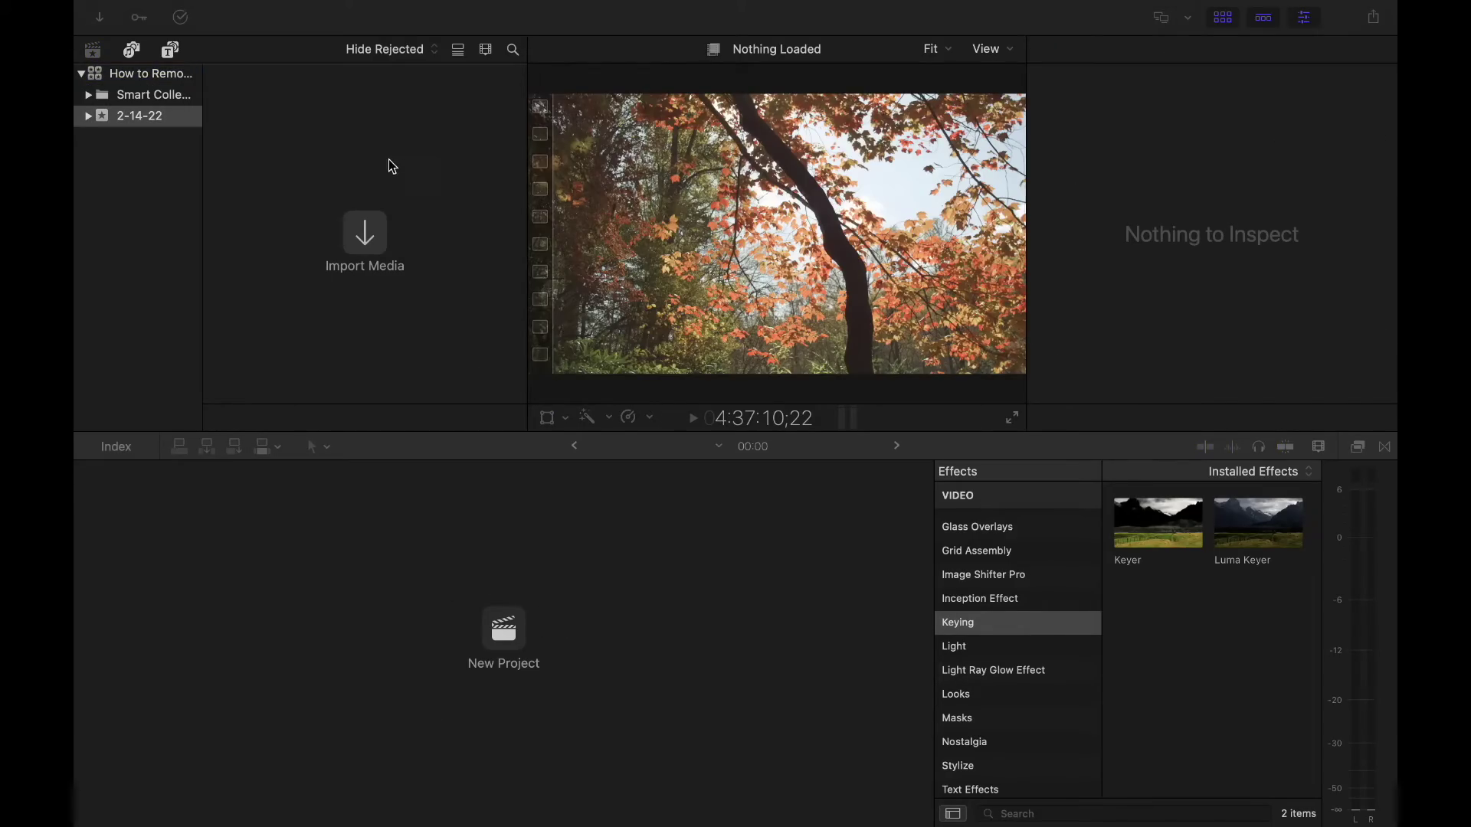
click(368, 238)
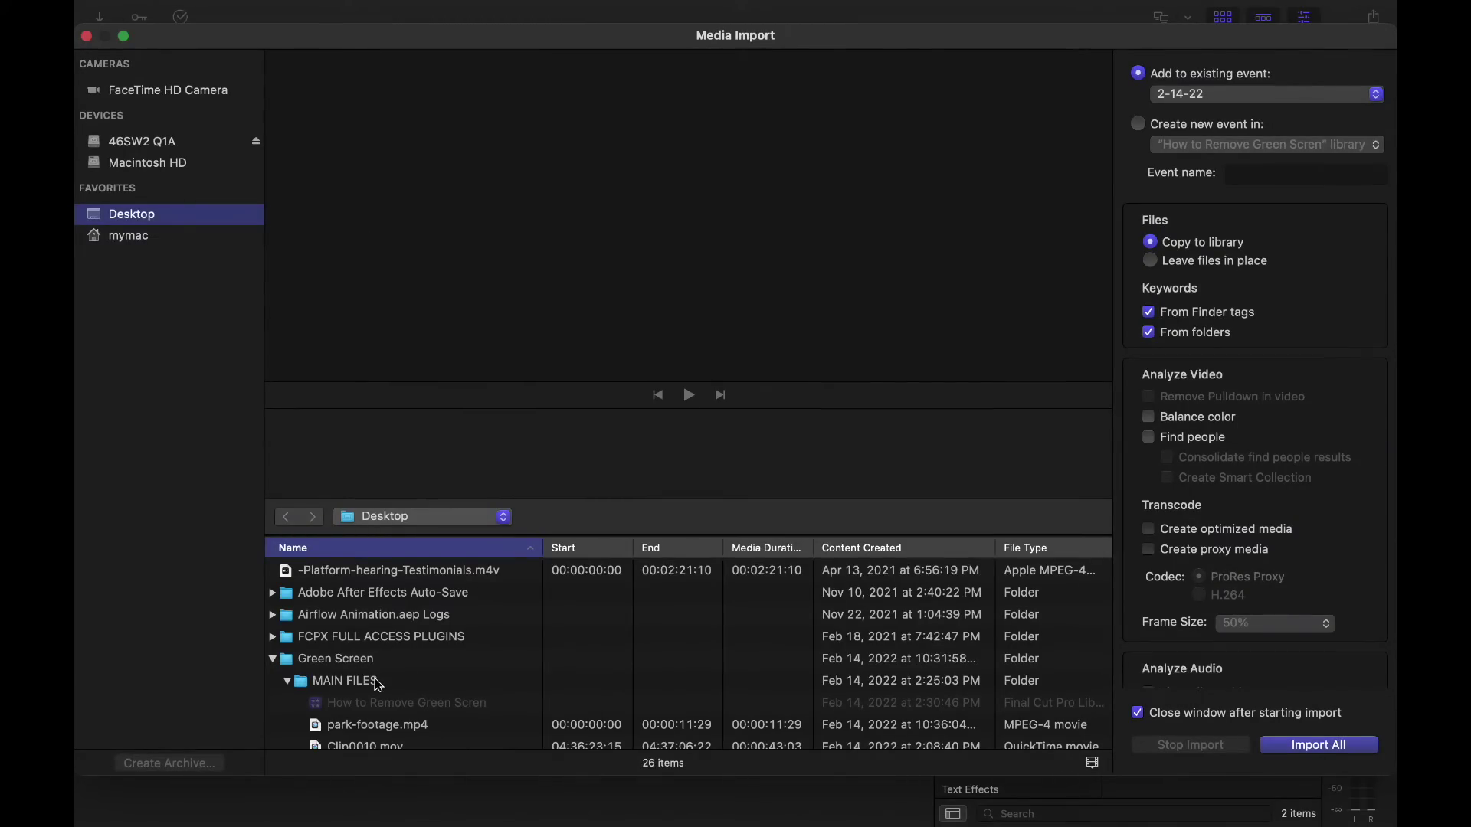
scroll(380, 683, down, 5)
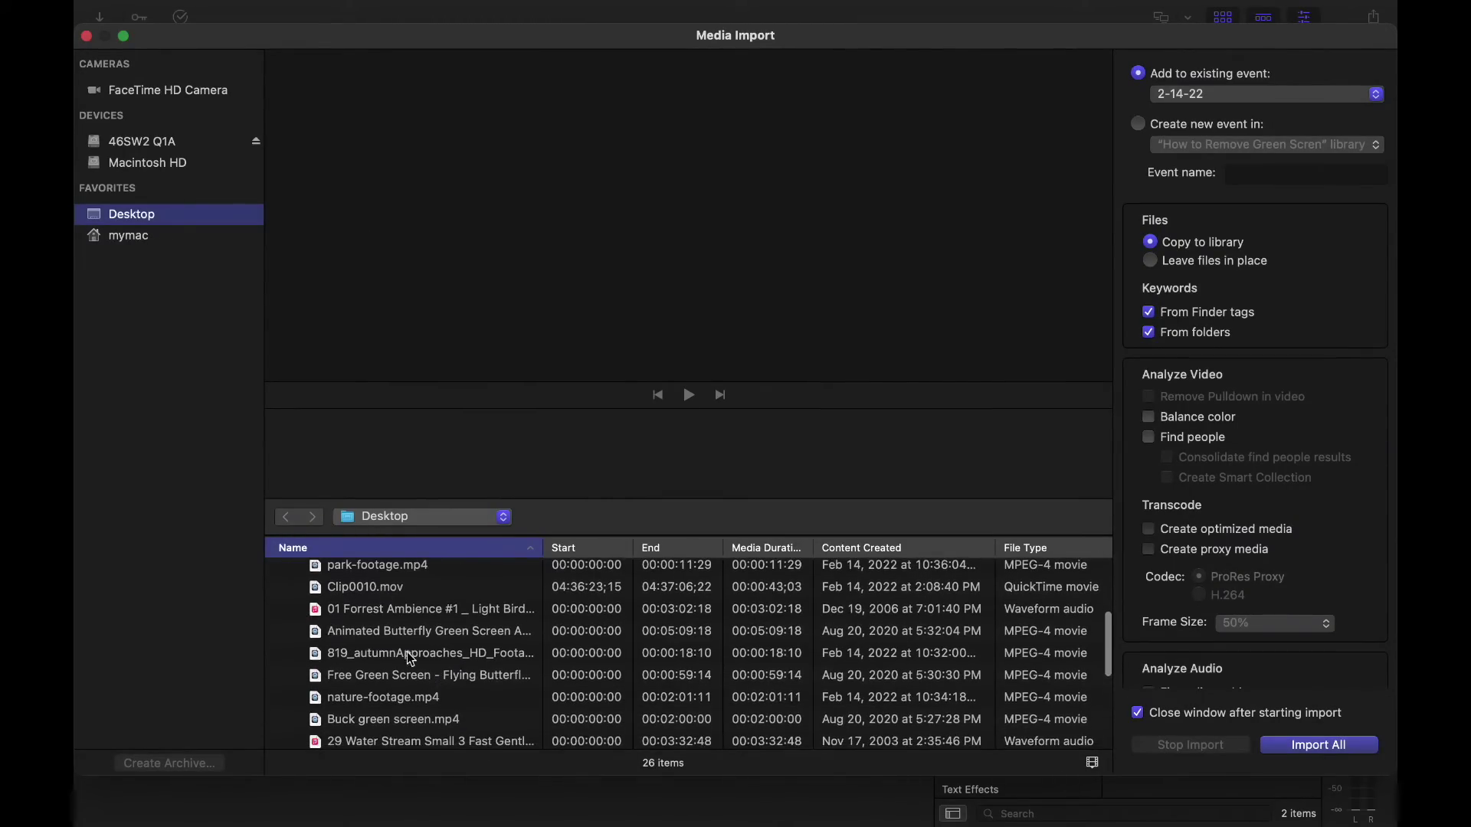
scroll(407, 651, down, 2)
click(386, 686)
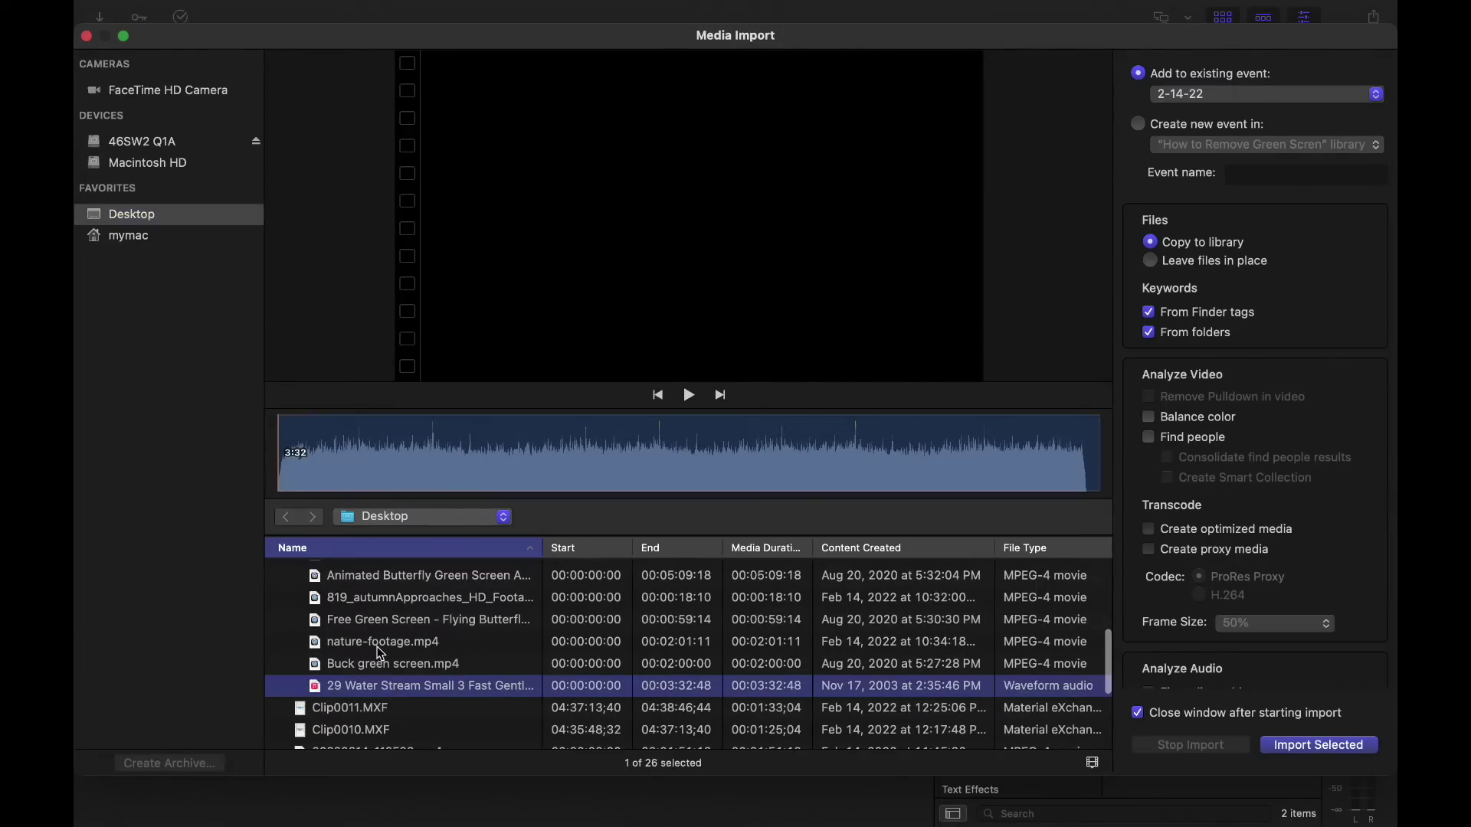
scroll(381, 653, up, 4)
Import the nine files from park-footage.mp4 through 29 Water Stream into event 2-14-22.
click(381, 646)
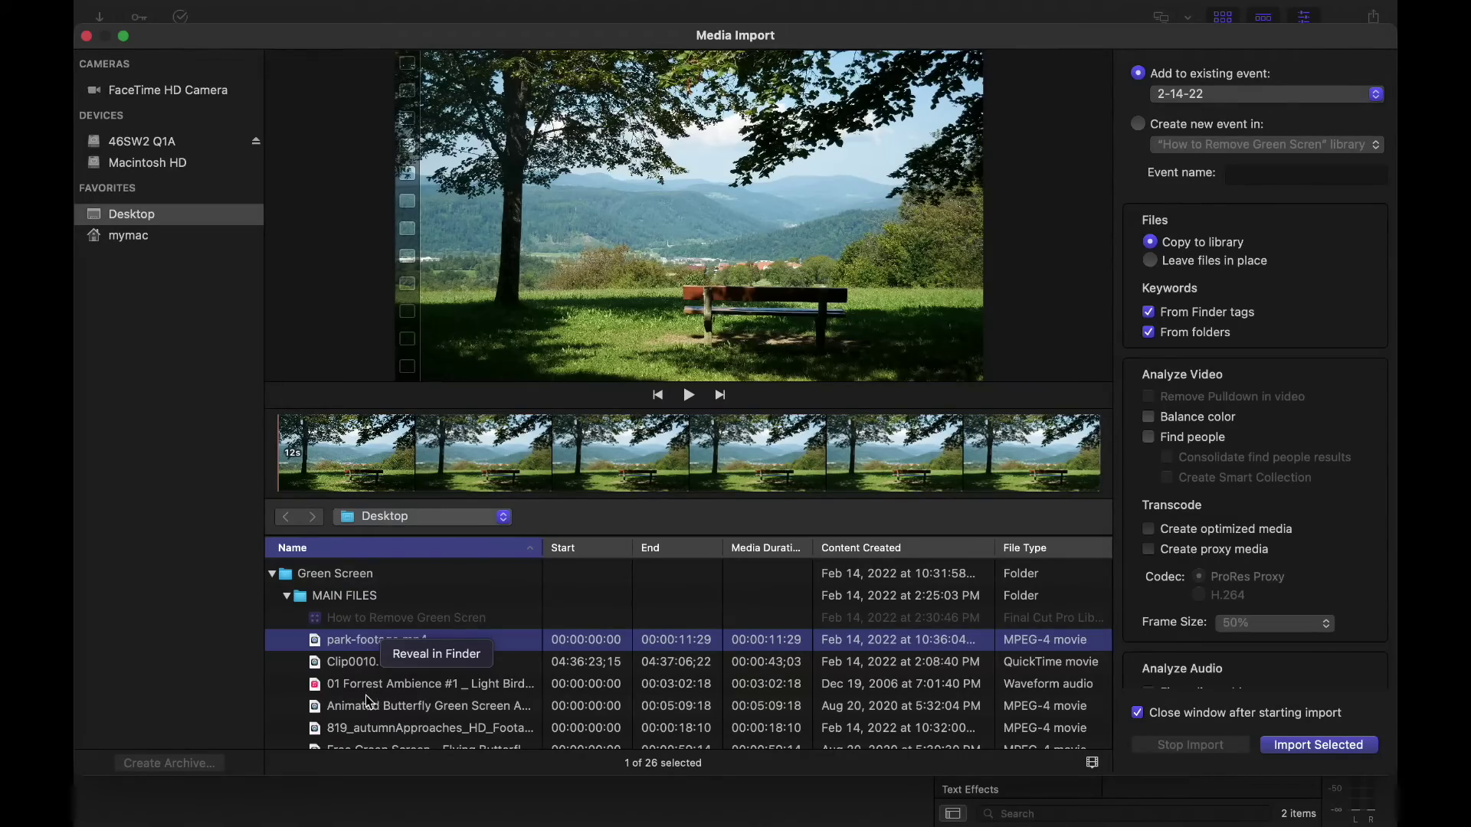
scroll(326, 684, down, 4)
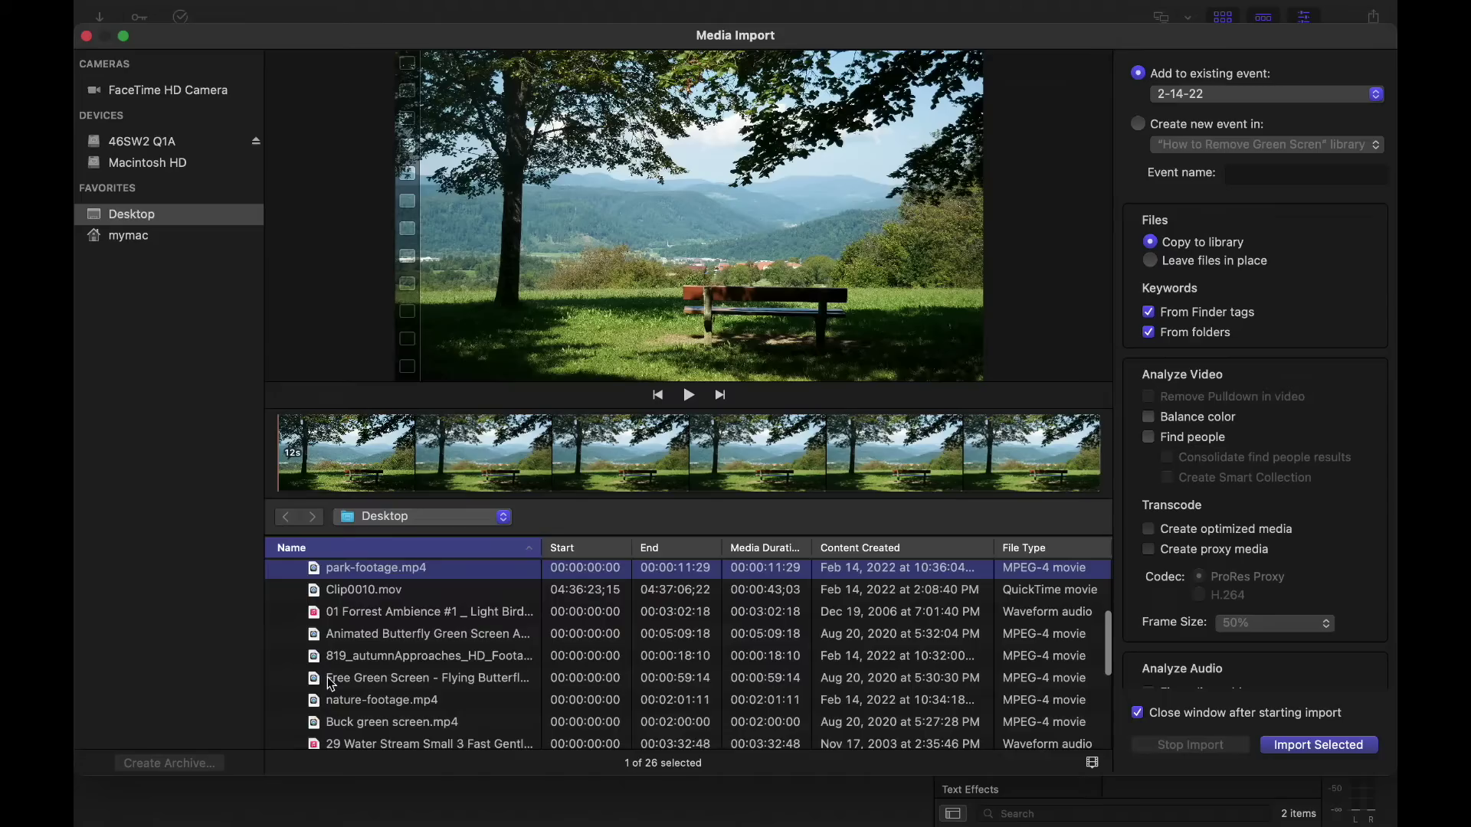
scroll(352, 687, down, 3)
shift+click(369, 581)
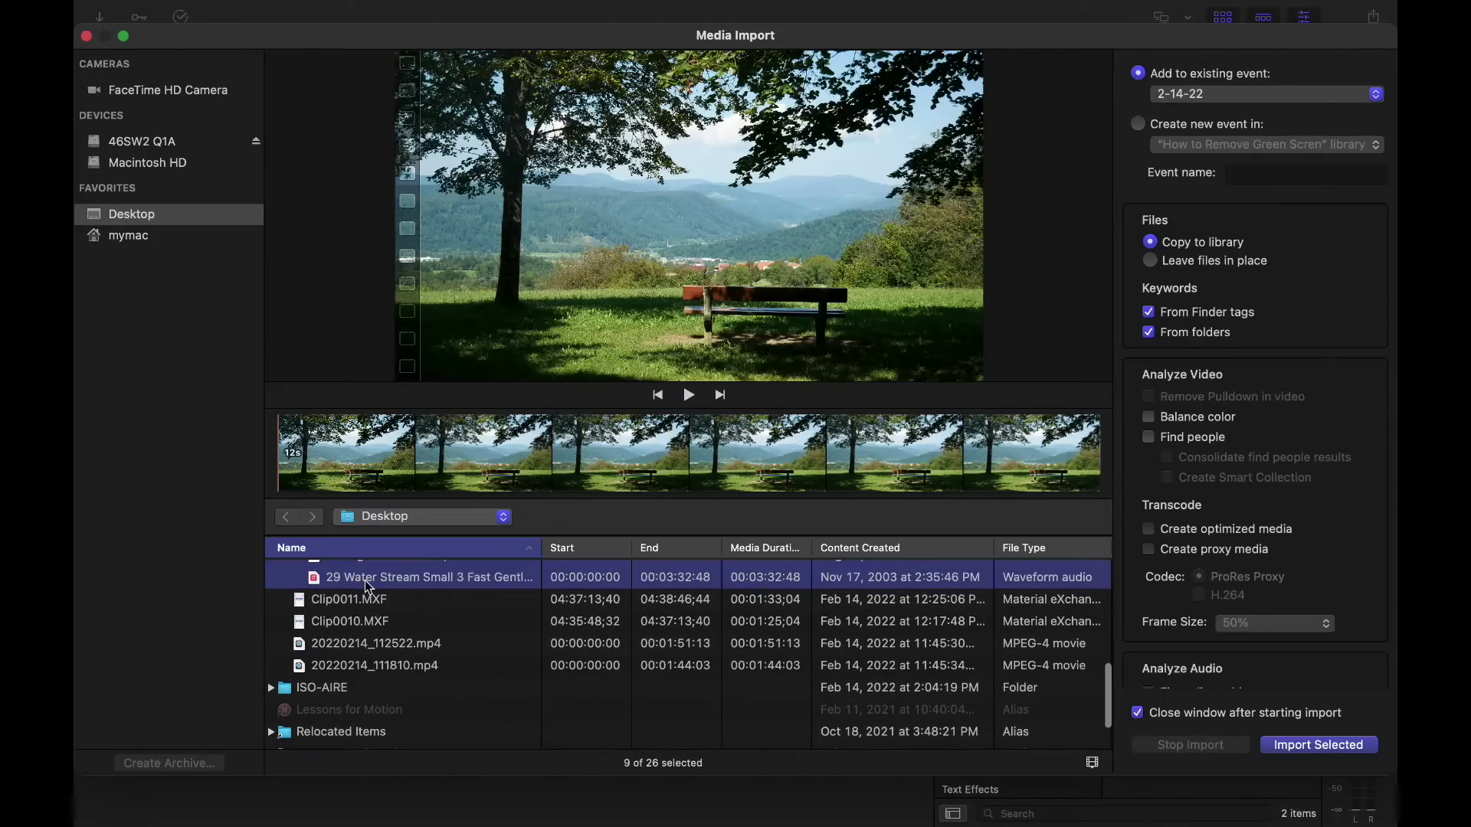
click(1277, 746)
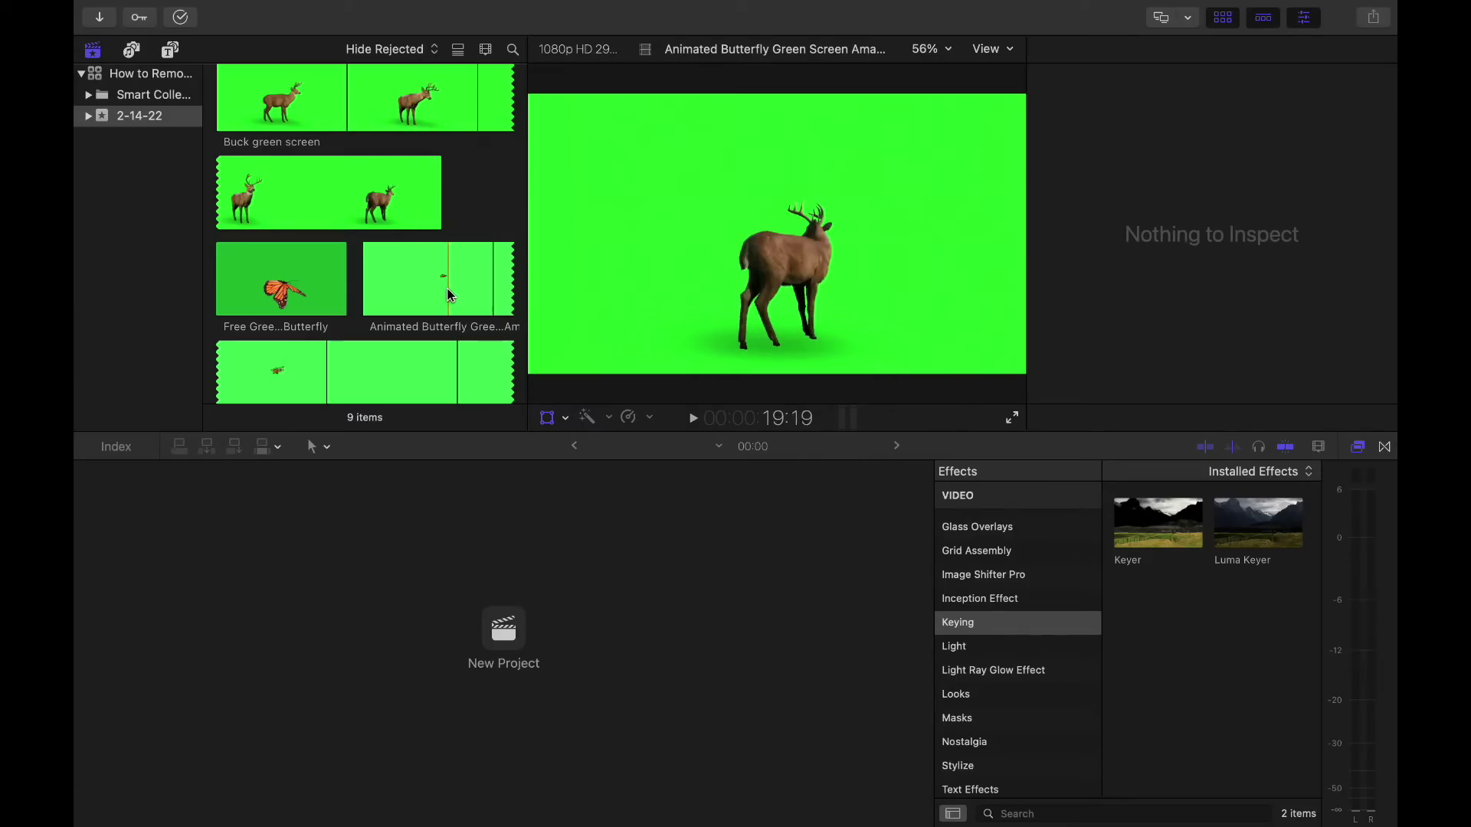
scroll(450, 295, down, 5)
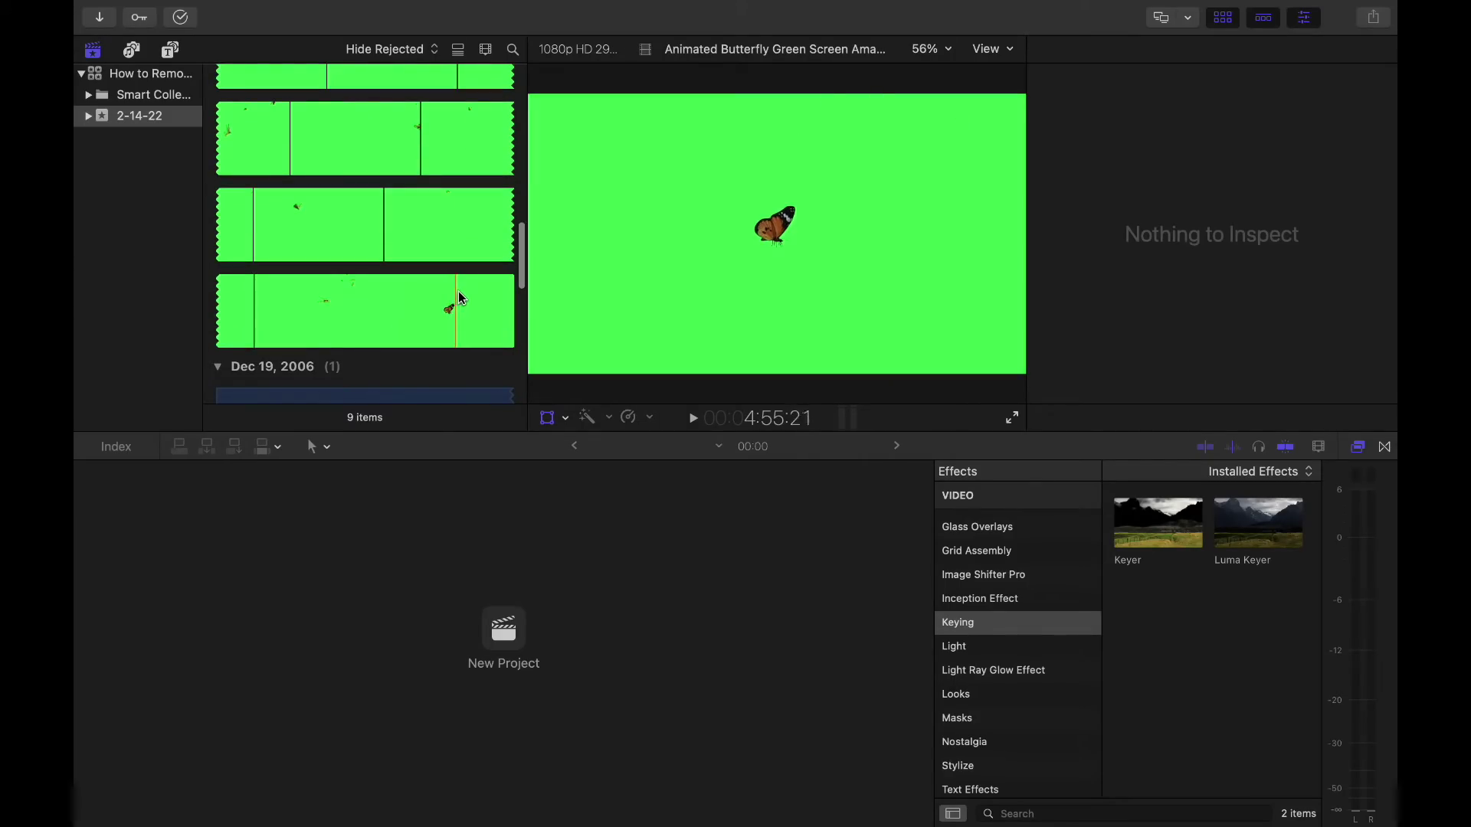
scroll(459, 303, down, 5)
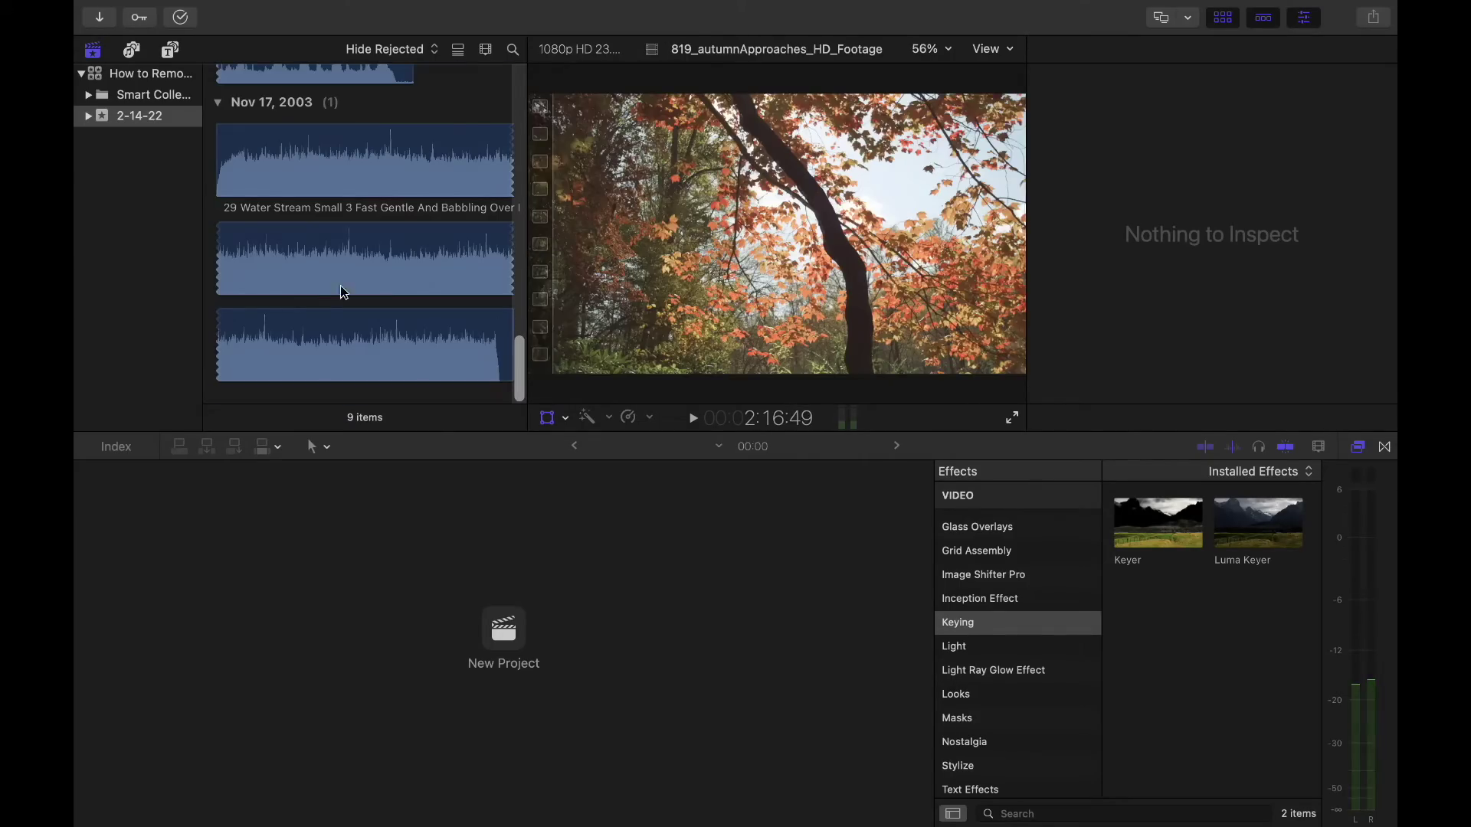
scroll(322, 290, up, 5)
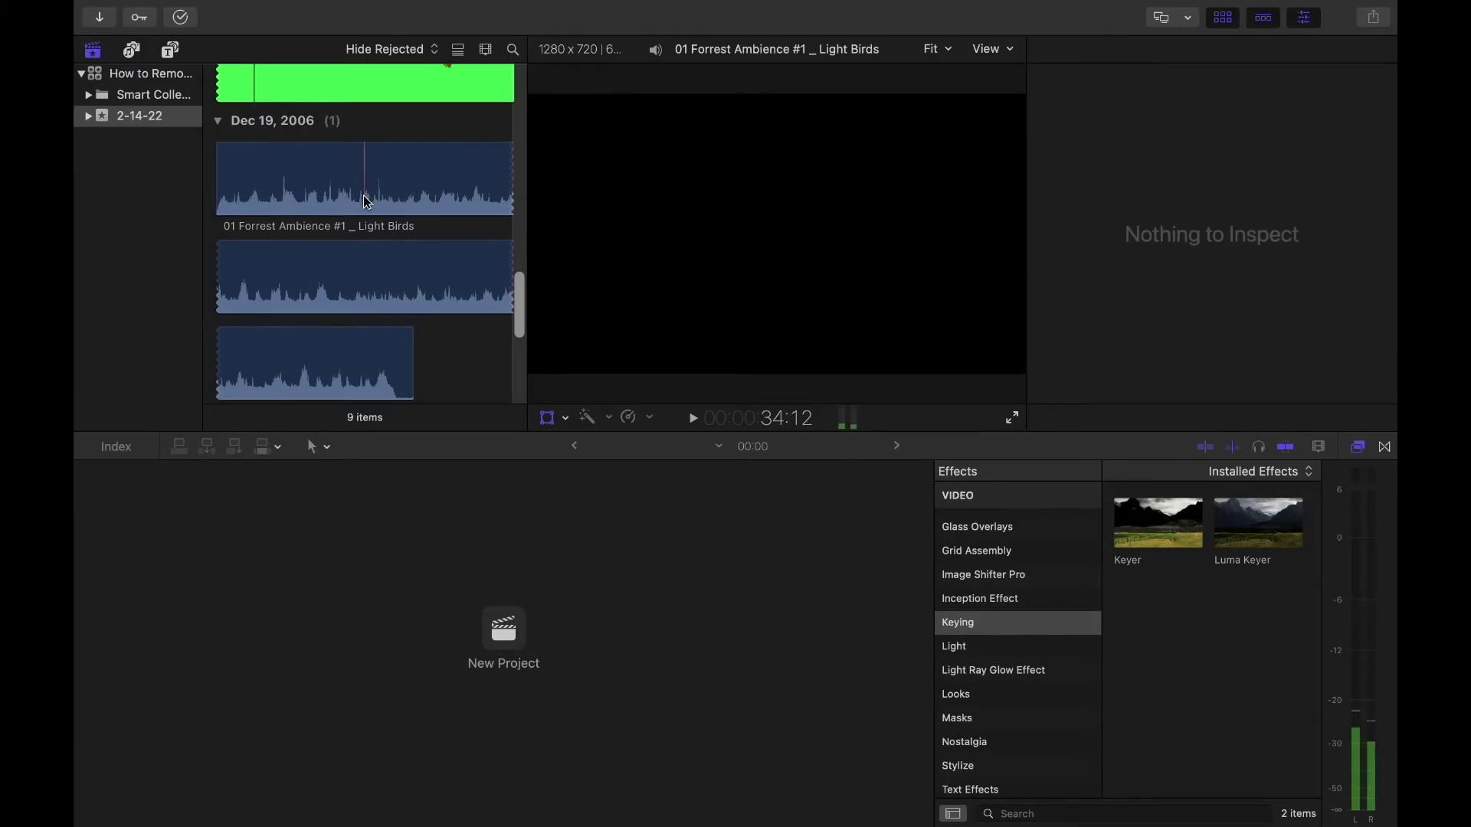
scroll(343, 279, down, 5)
scroll(343, 279, down, 3)
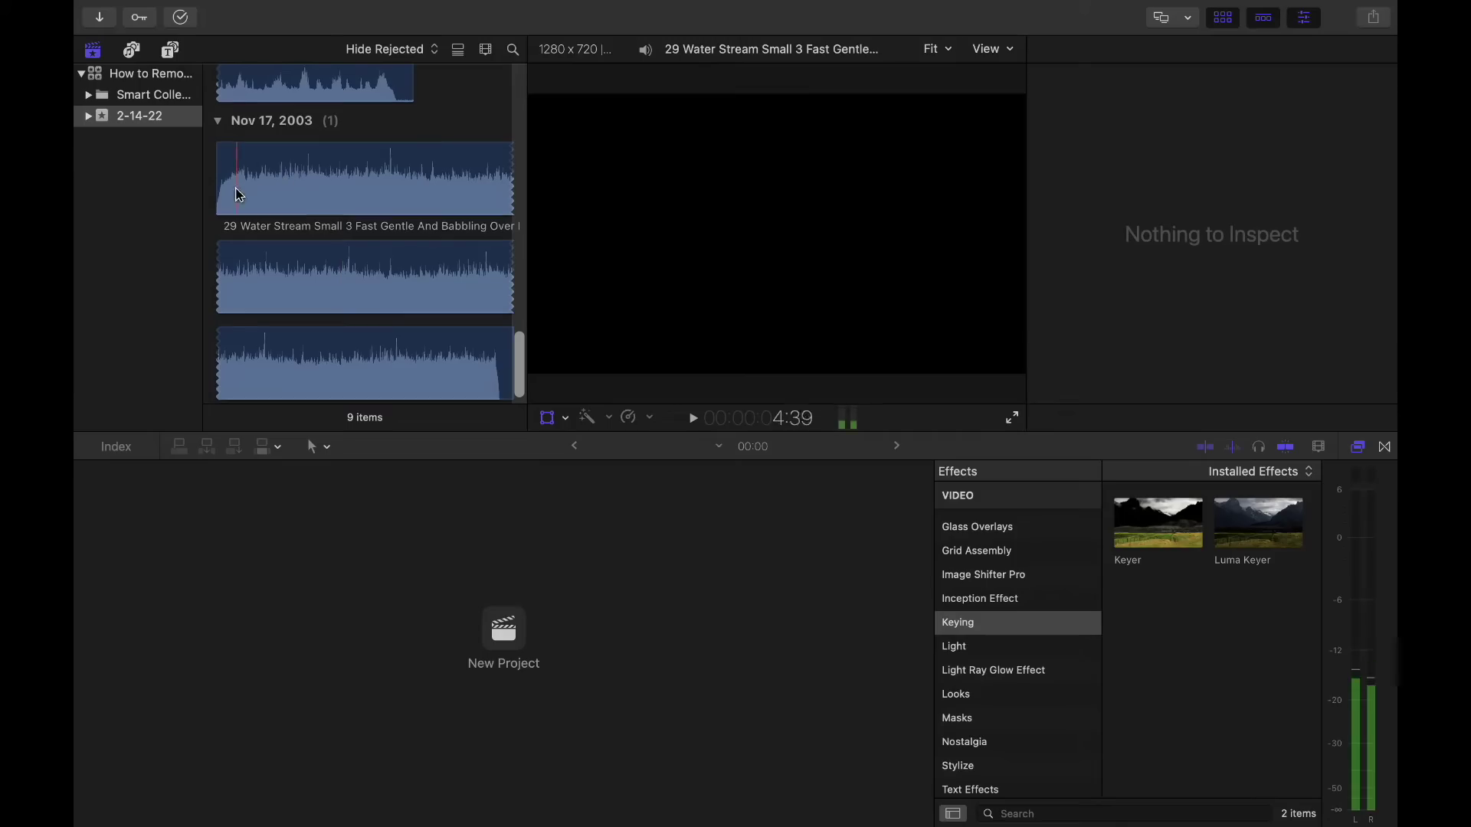
scroll(318, 233, up, 10)
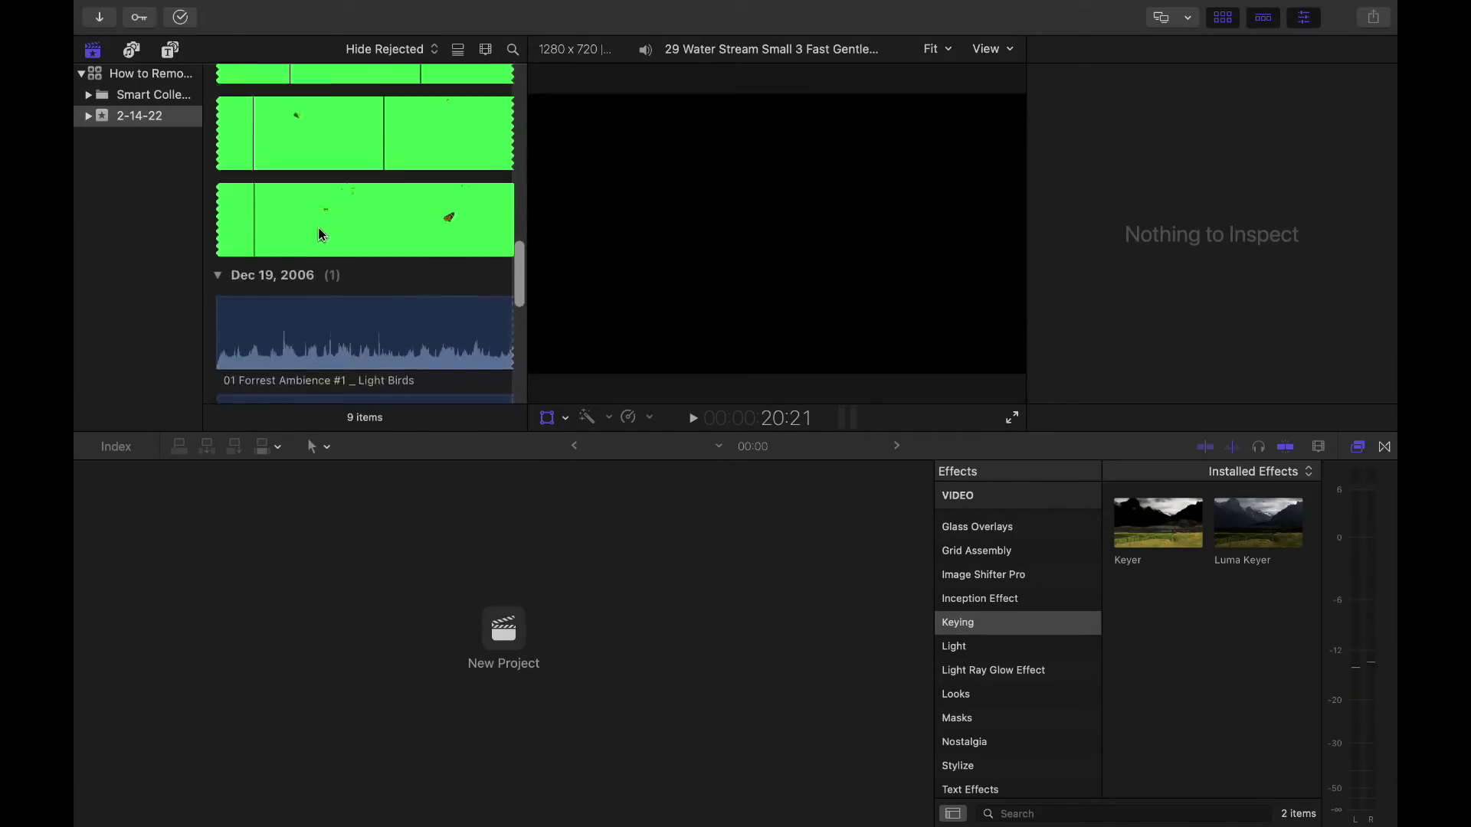
scroll(411, 276, up, 1)
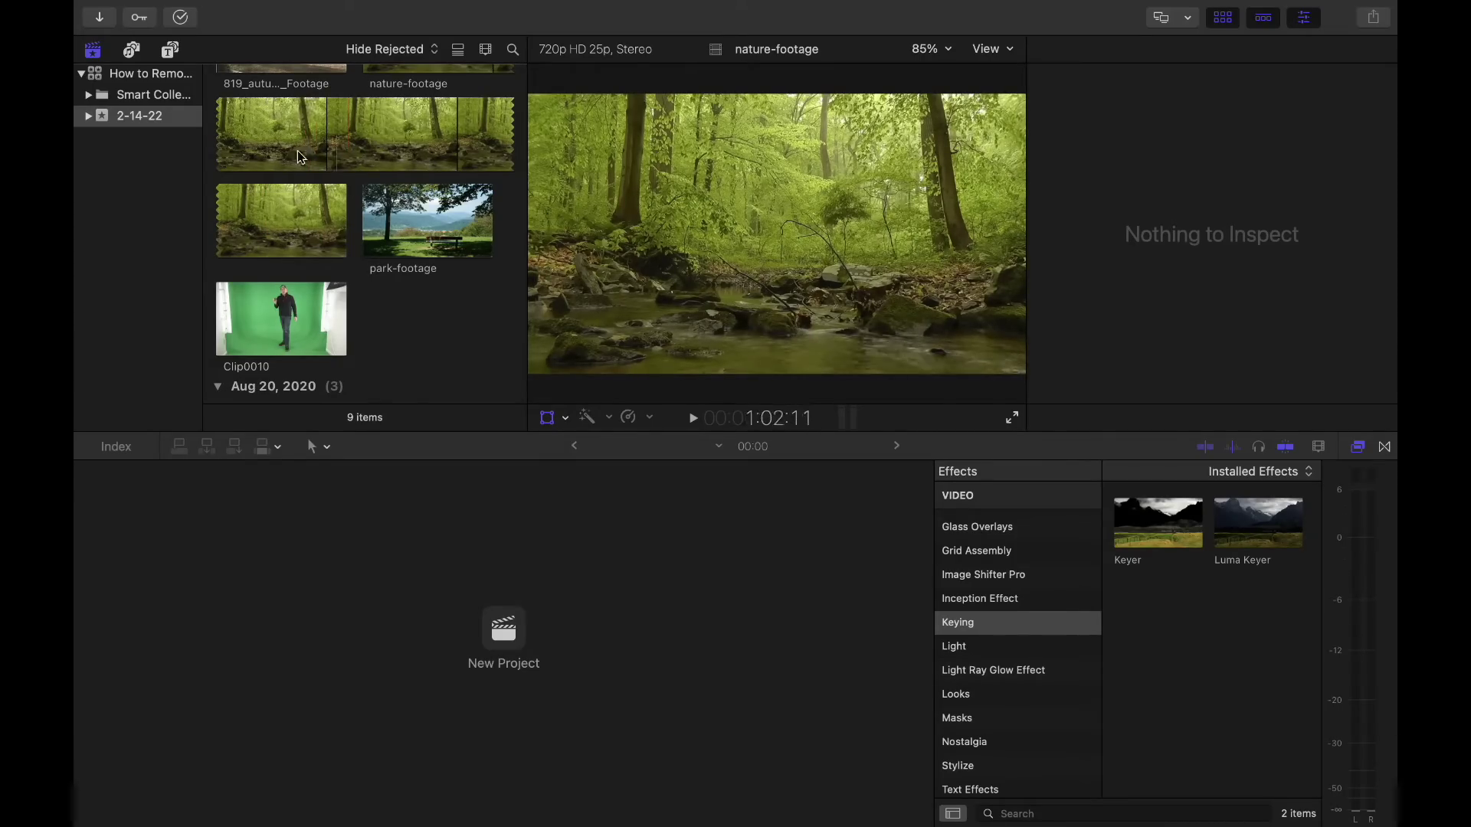
With Clip0010 selected, create a project named 'How To Remove Green Screen' in event 2-14-22.
click(278, 305)
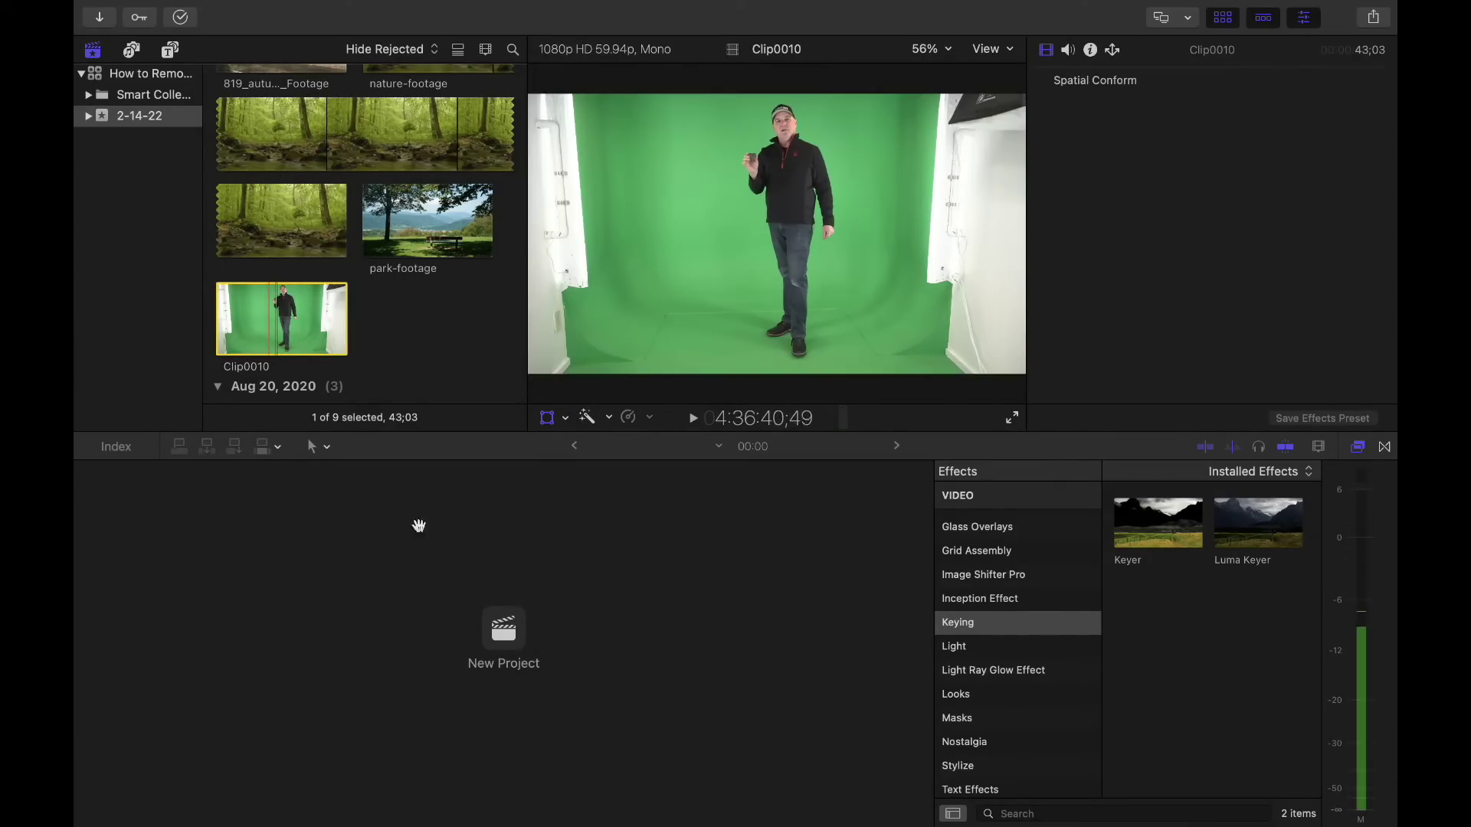
click(508, 632)
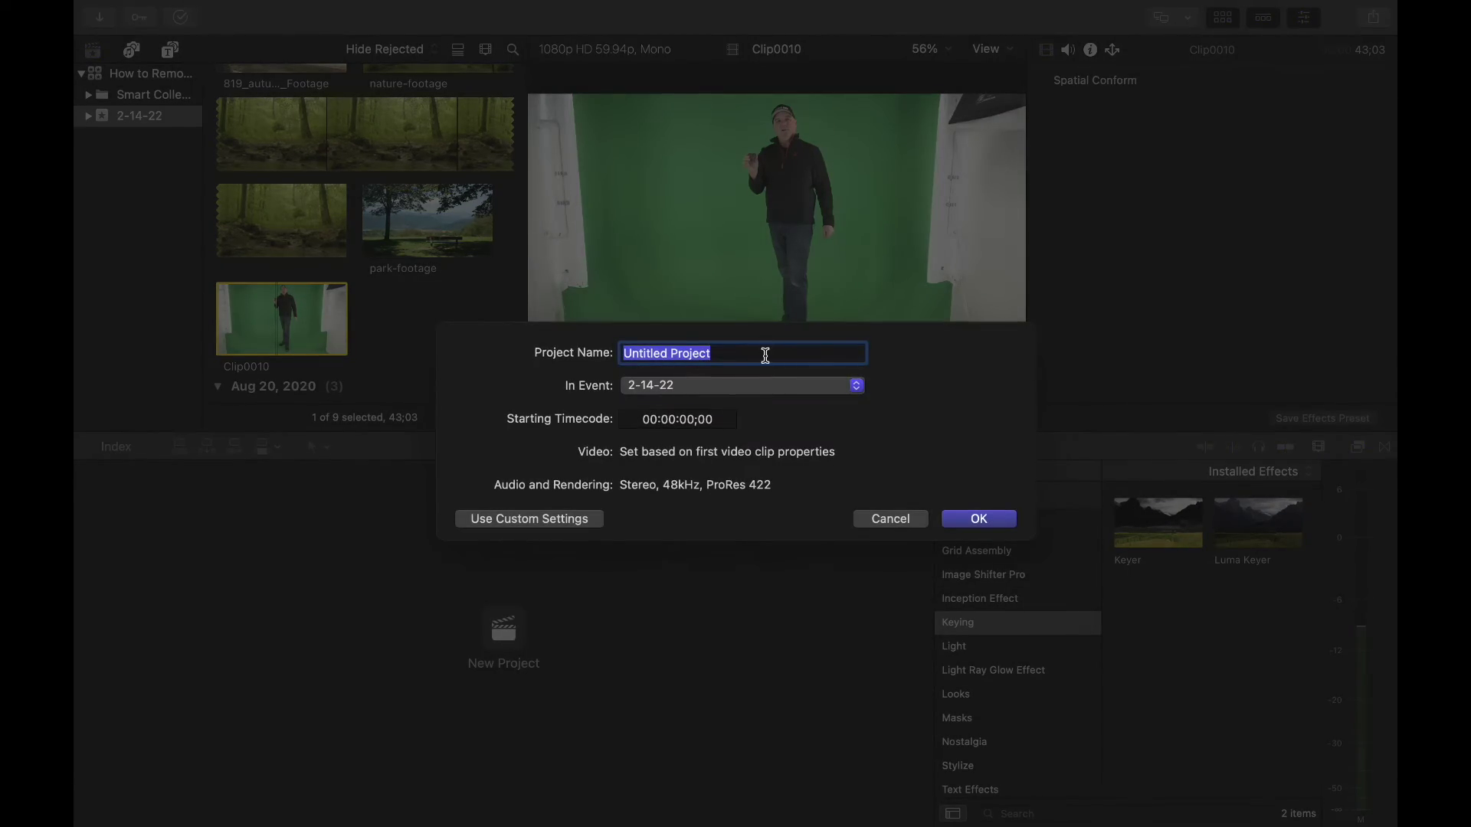
text(How To Remove Green Screen)
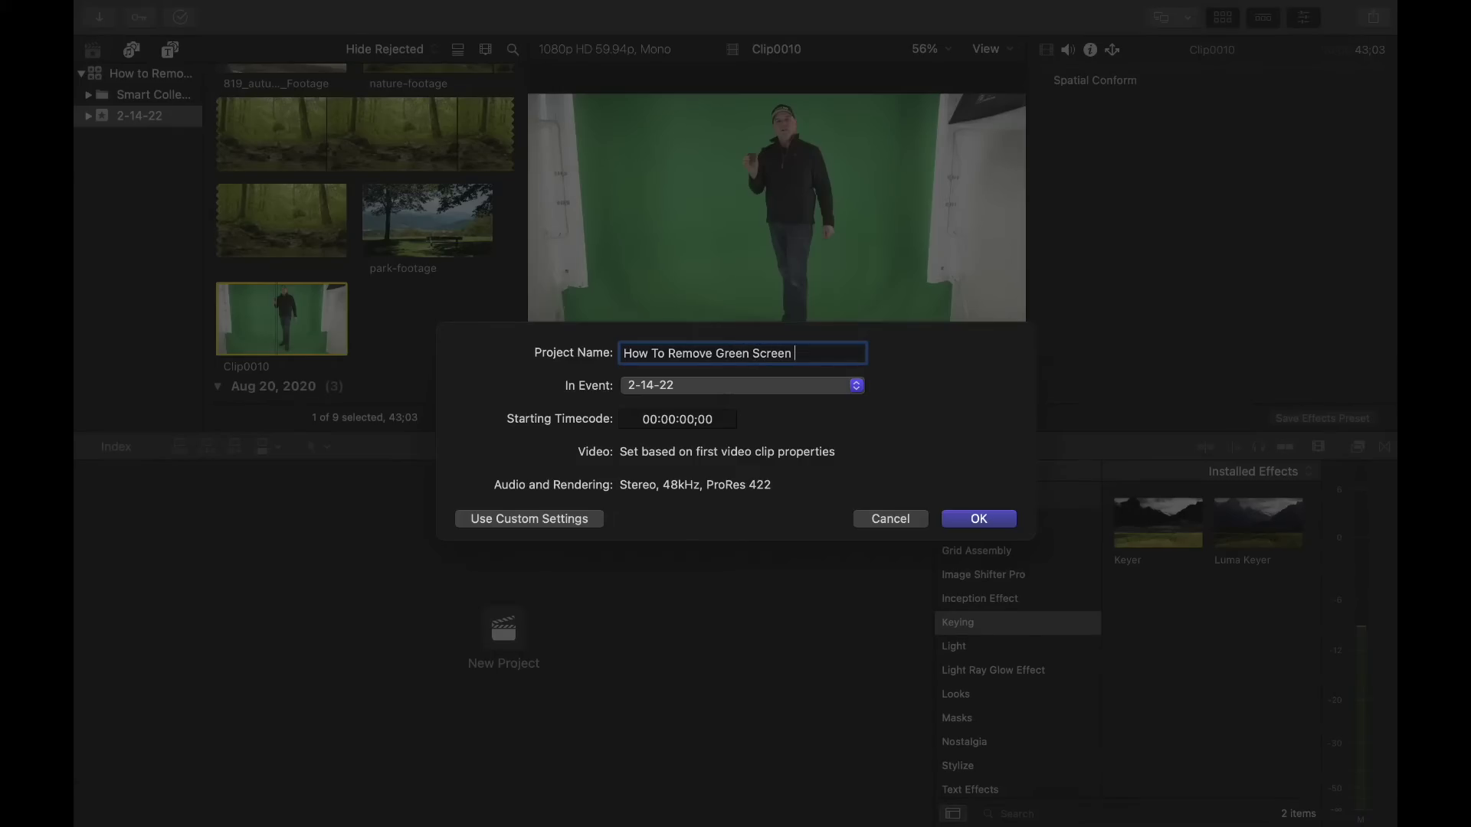
click(980, 519)
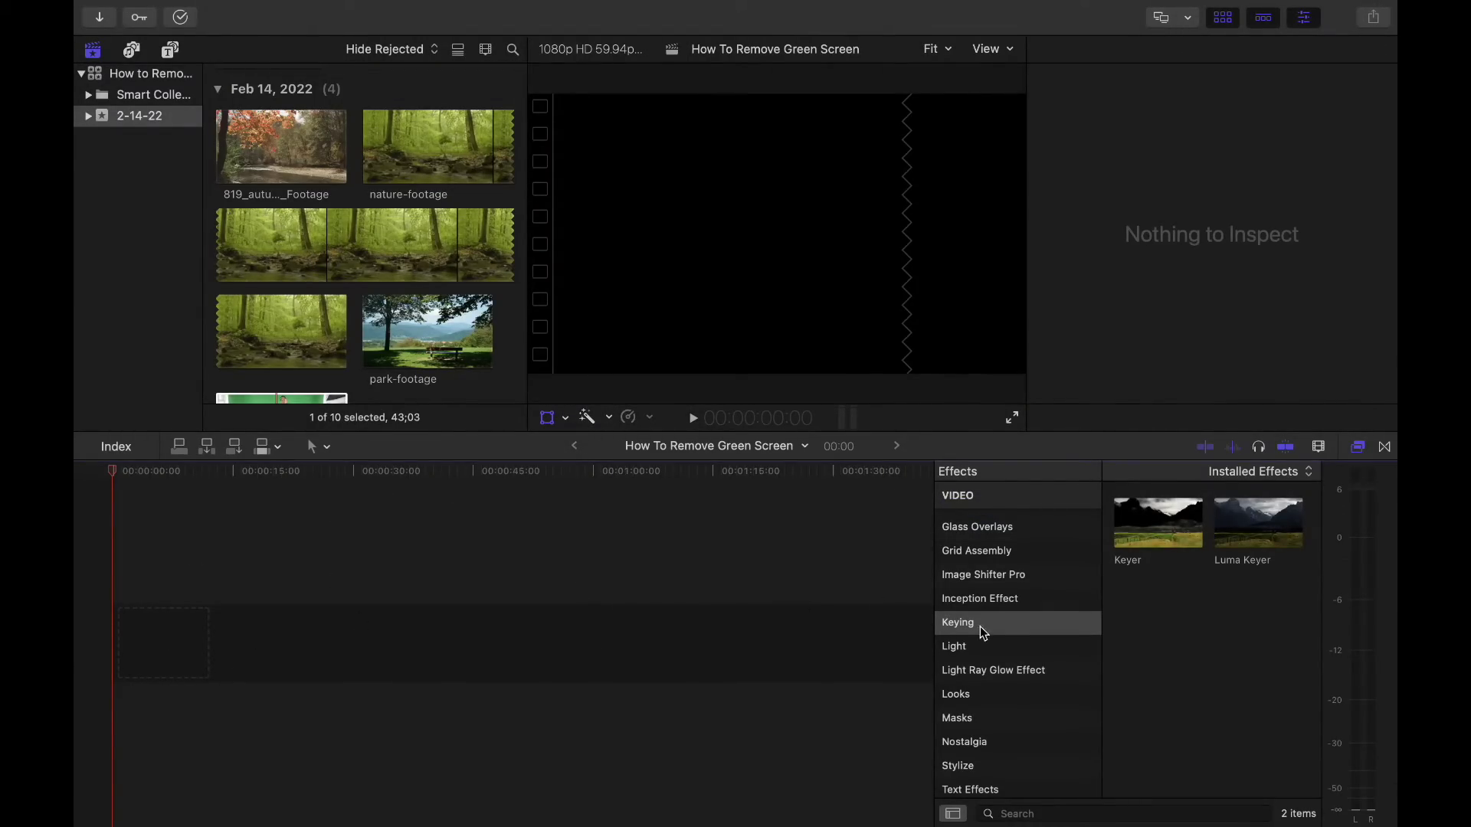
Browse the Effects browser's All, 360°, Basics, Color and Comic Looks categories.
scroll(992, 633, up, 5)
scroll(991, 634, up, 4)
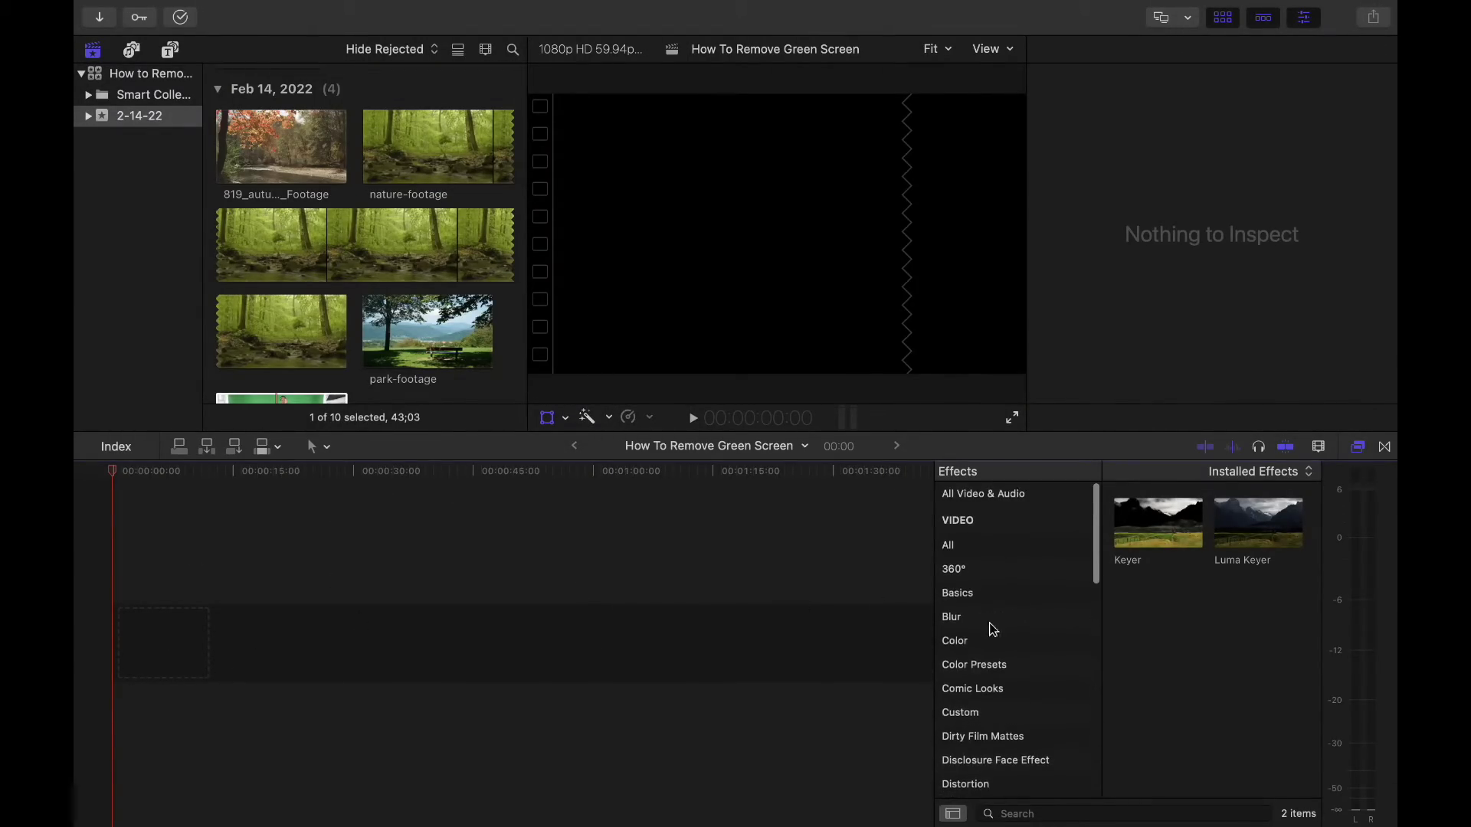
click(963, 547)
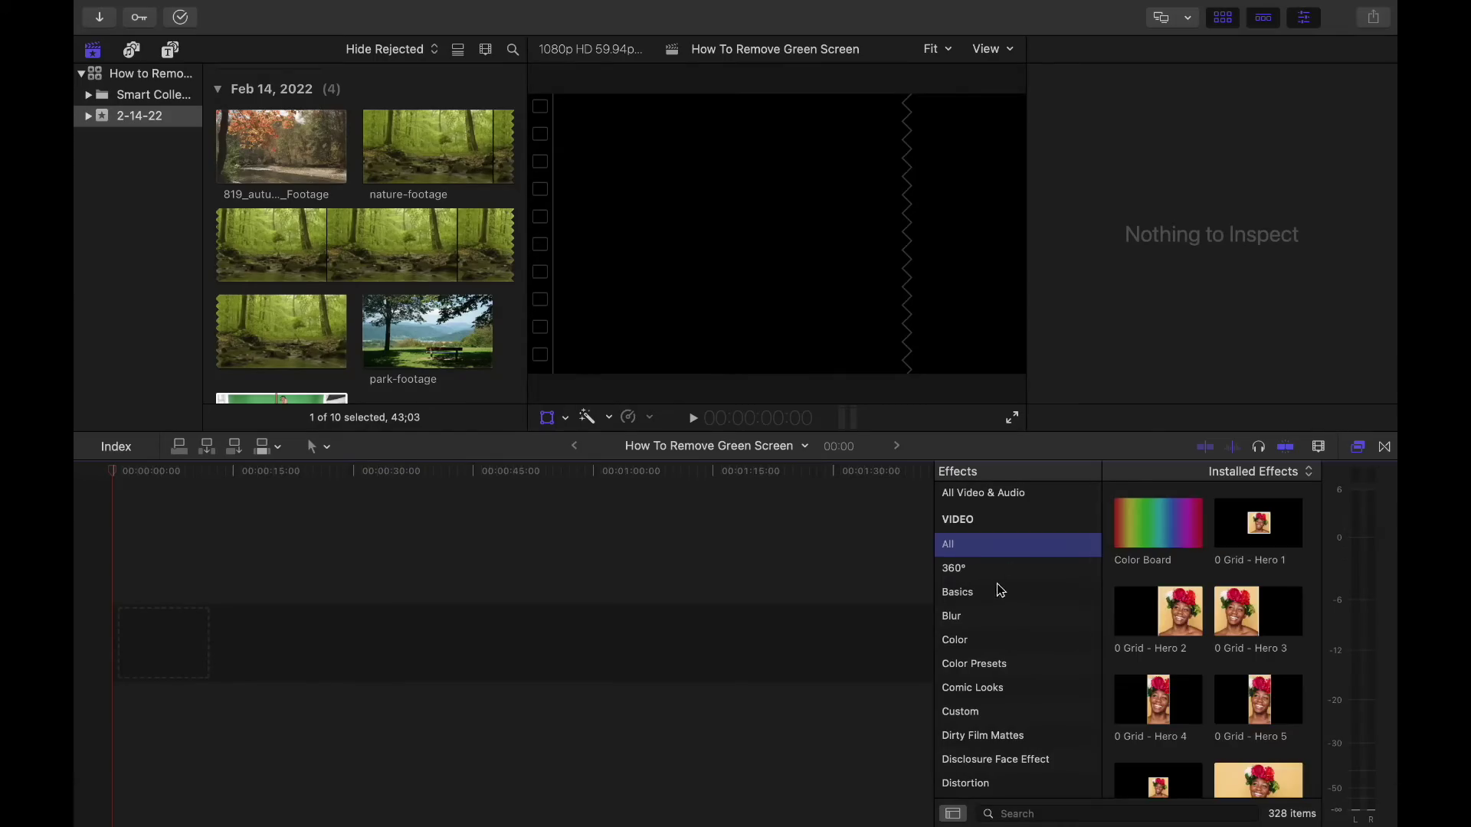
click(986, 571)
click(988, 593)
click(1008, 642)
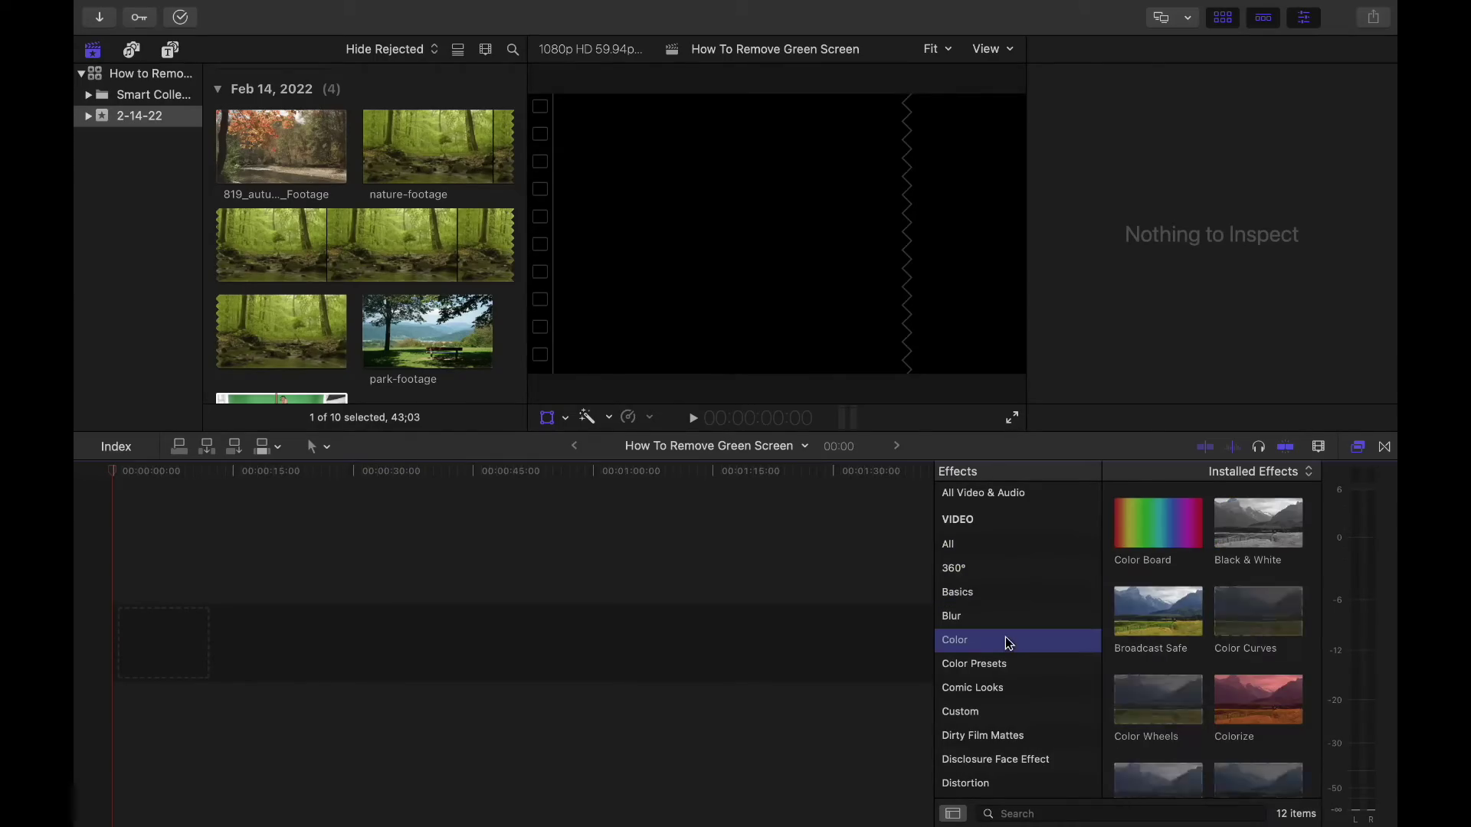
click(1014, 687)
Show all 328 video effects and load the green-screen Clip0010 in the viewer.
scroll(1013, 696, down, 4)
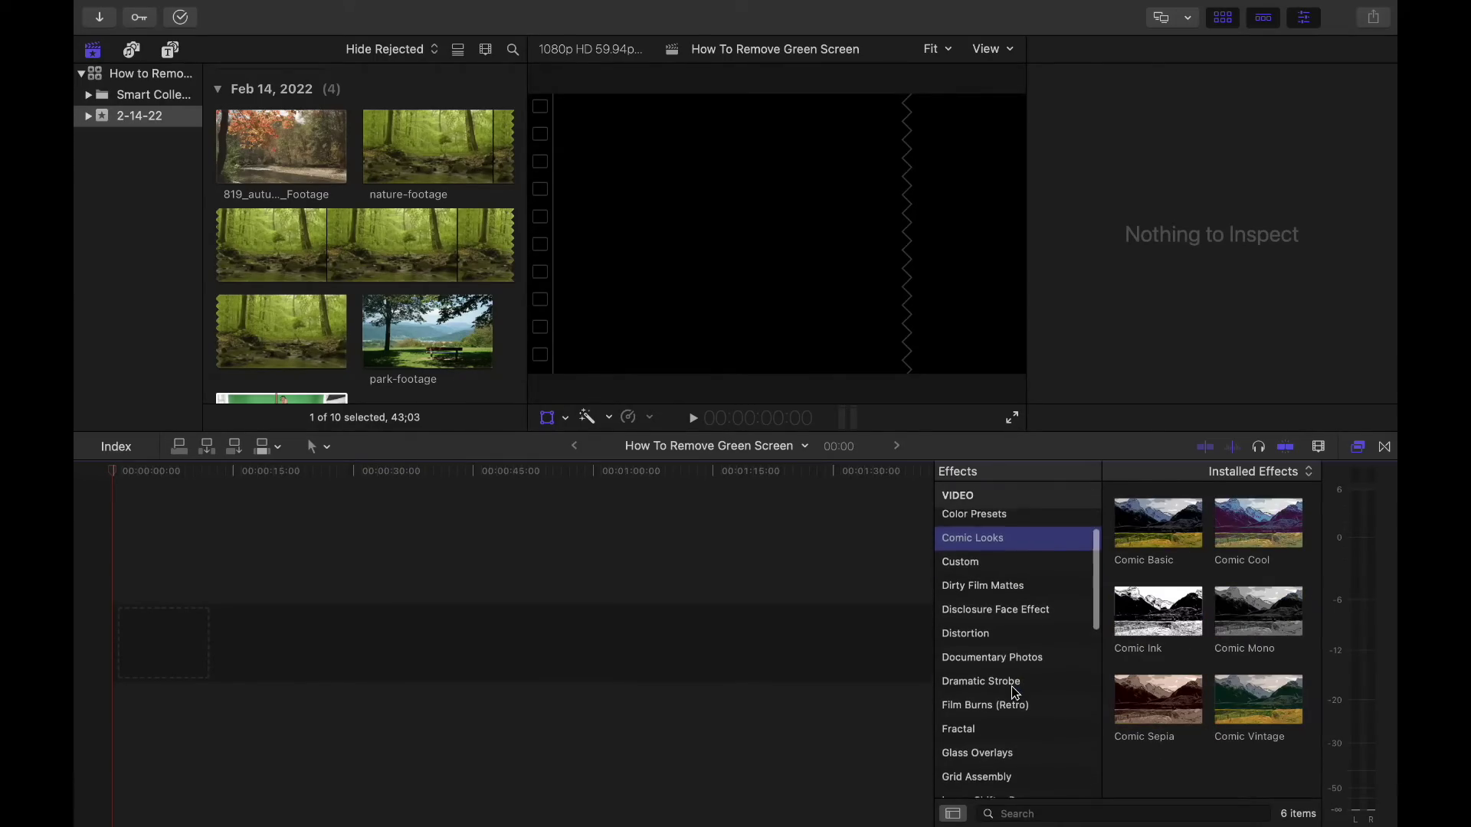
scroll(1016, 692, up, 1)
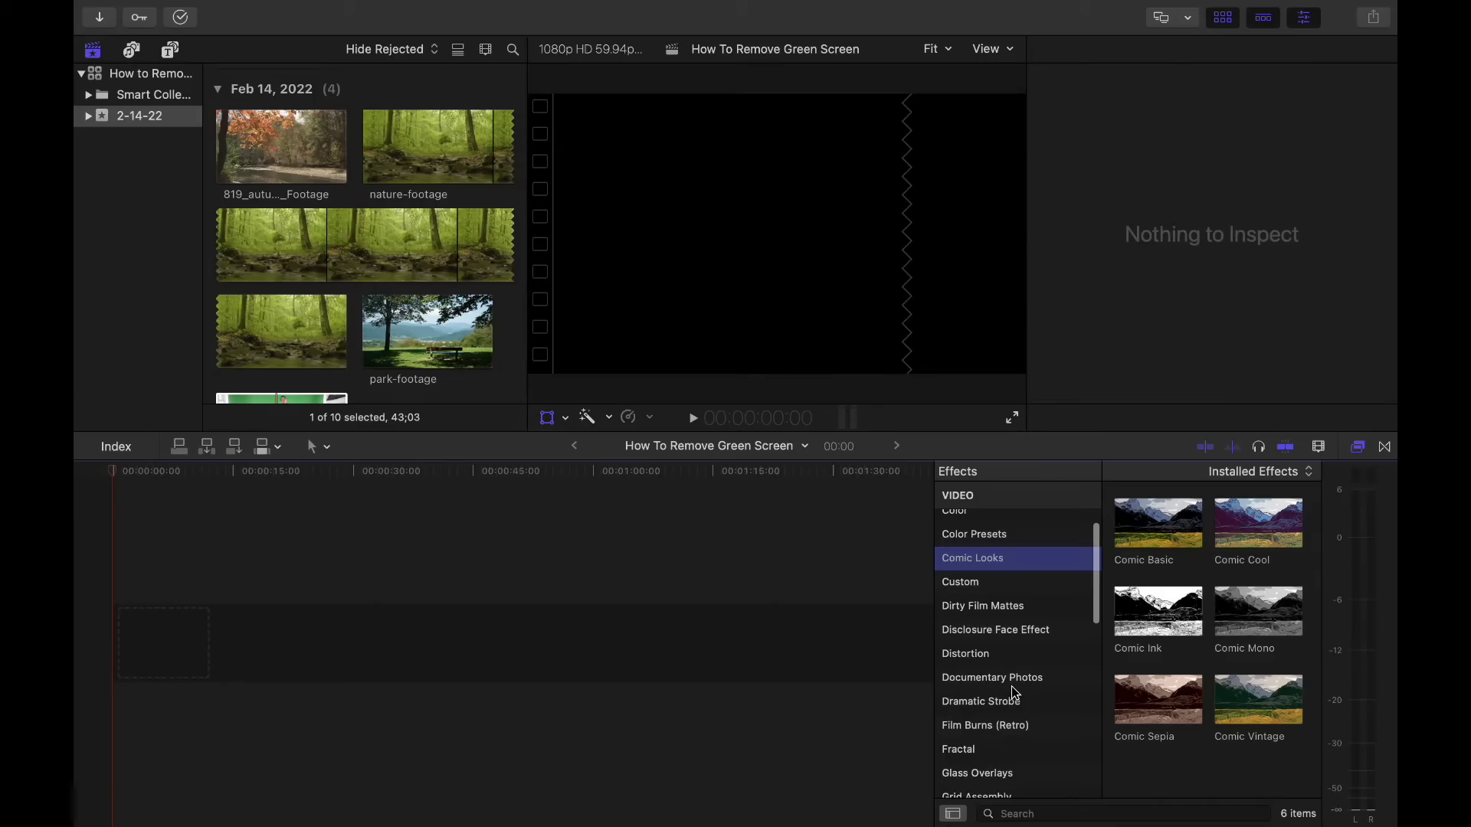
scroll(1015, 694, up, 5)
click(1012, 546)
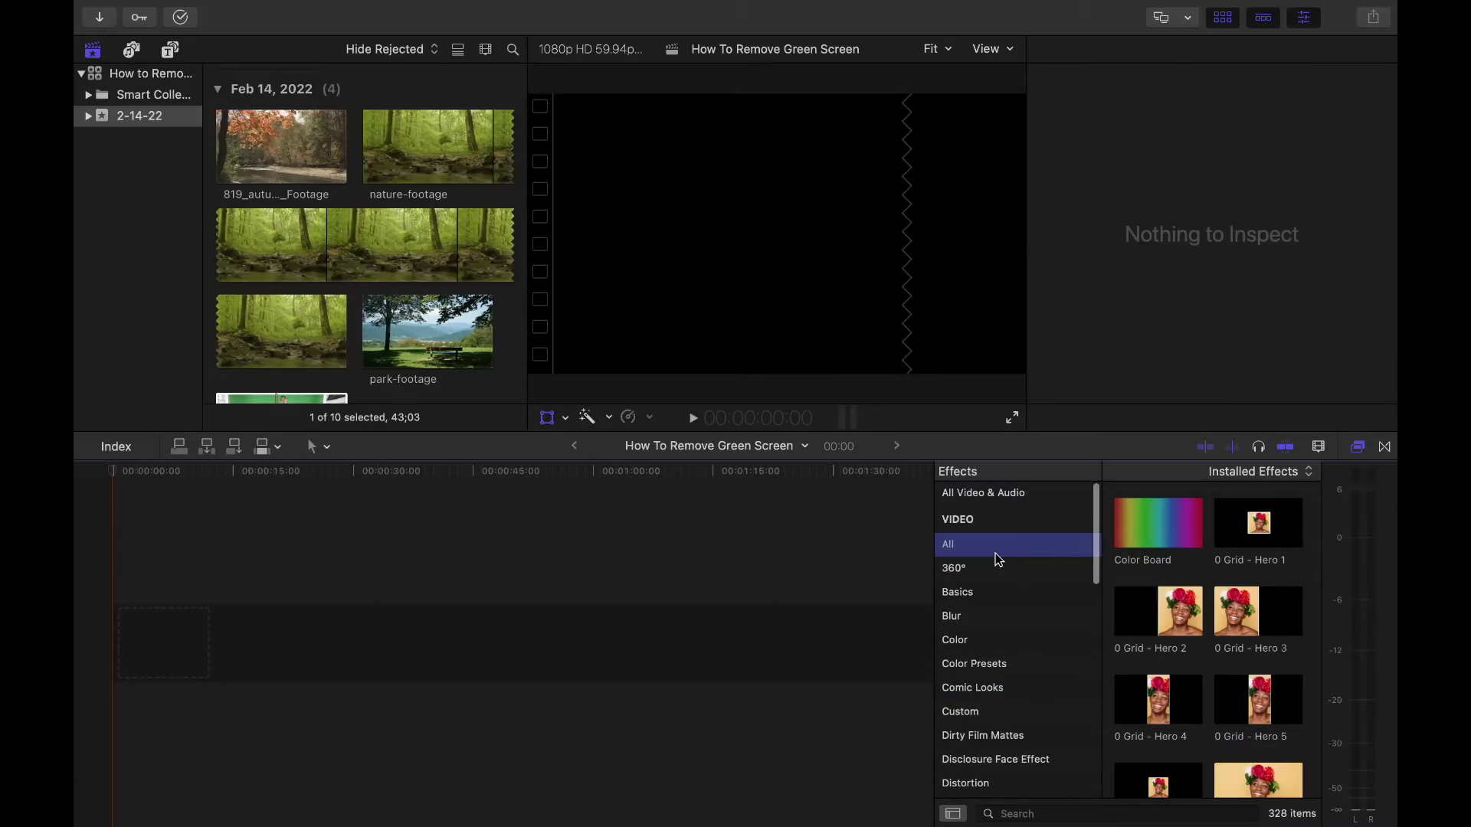
scroll(348, 384, down, 5)
click(283, 222)
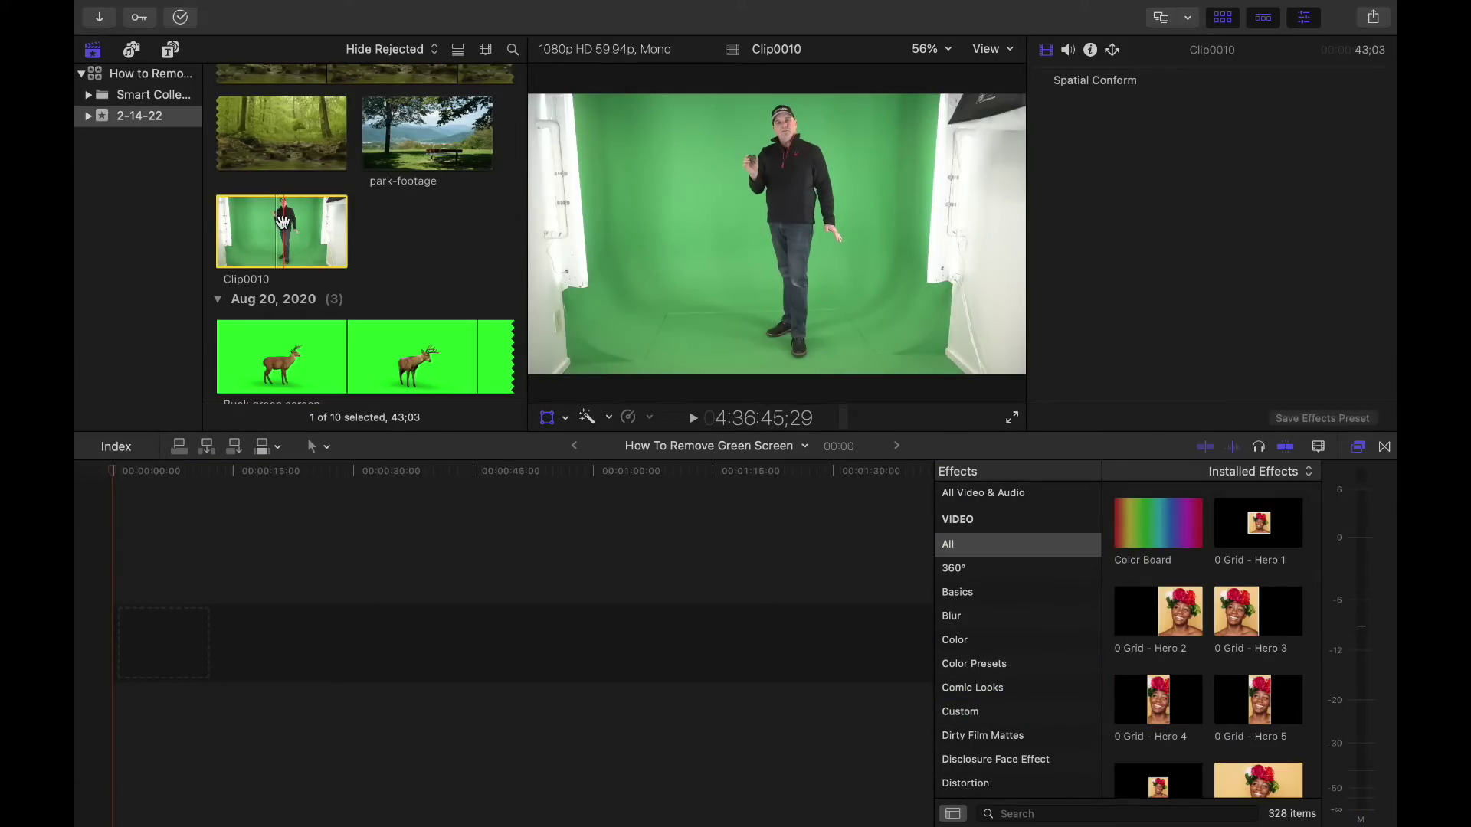
Place Clip0010 at the start of the timeline and play it back briefly.
drag(283, 222, 151, 655)
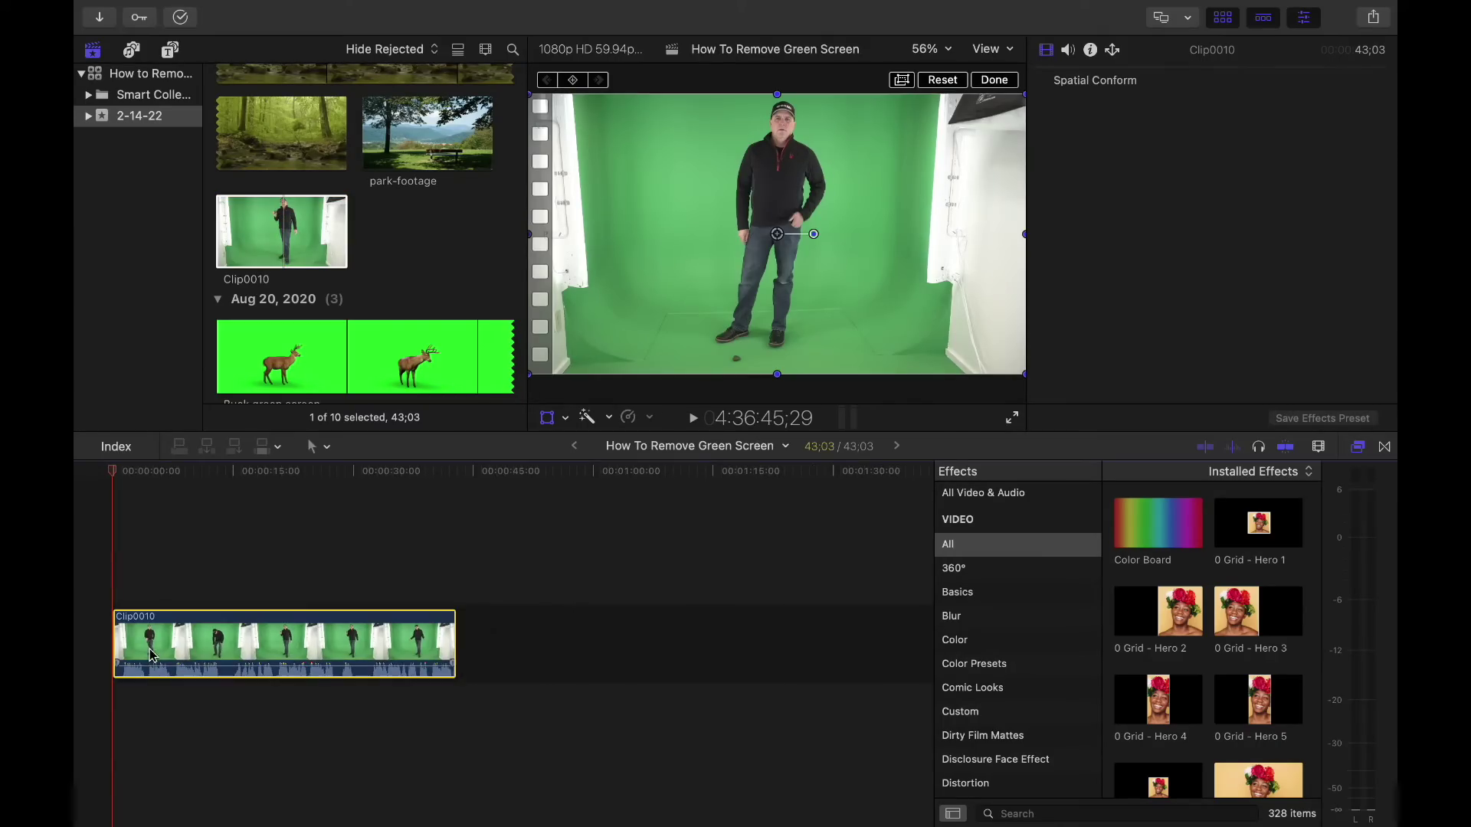
click(123, 472)
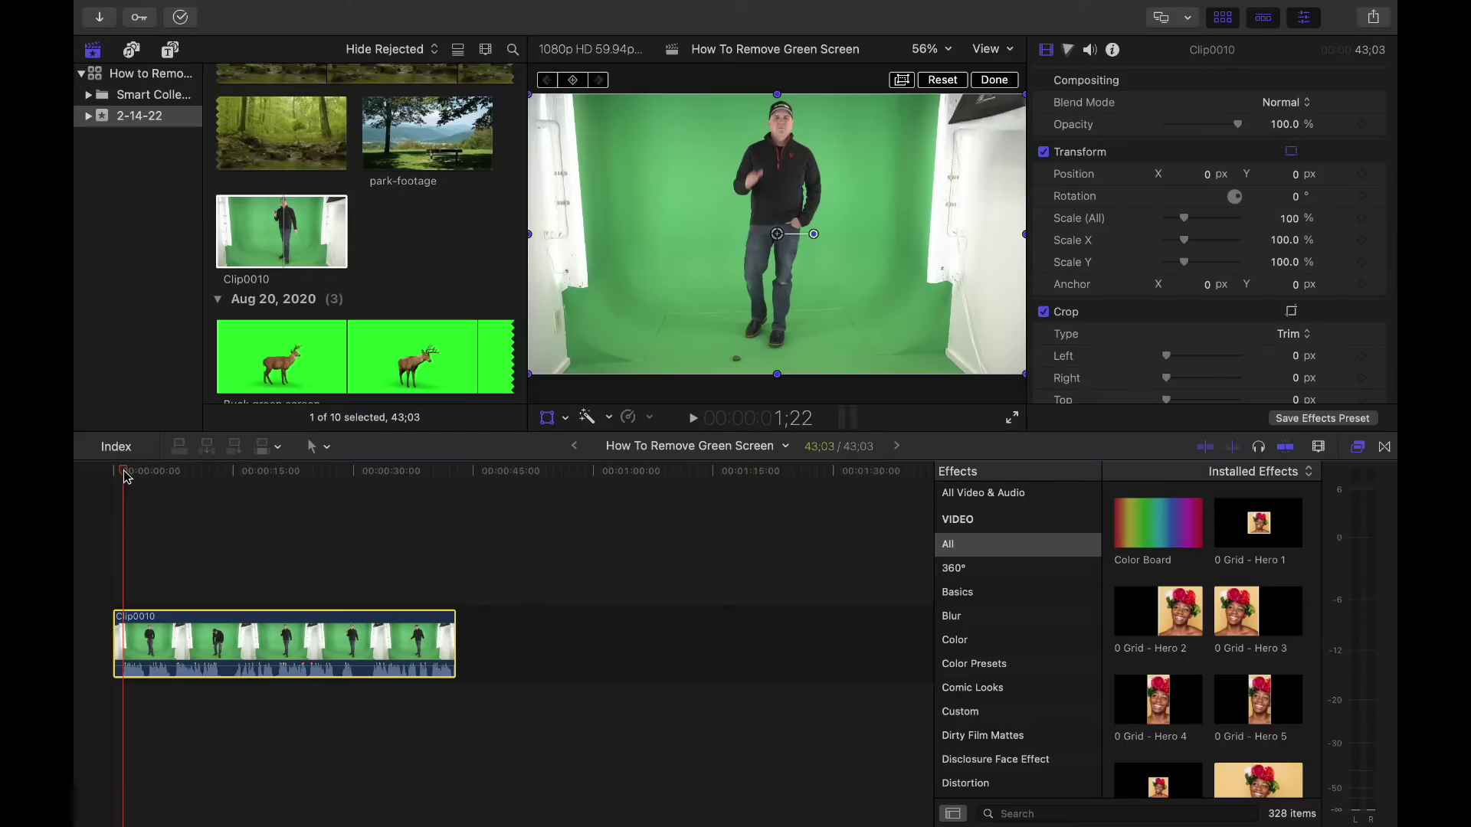
key(space)
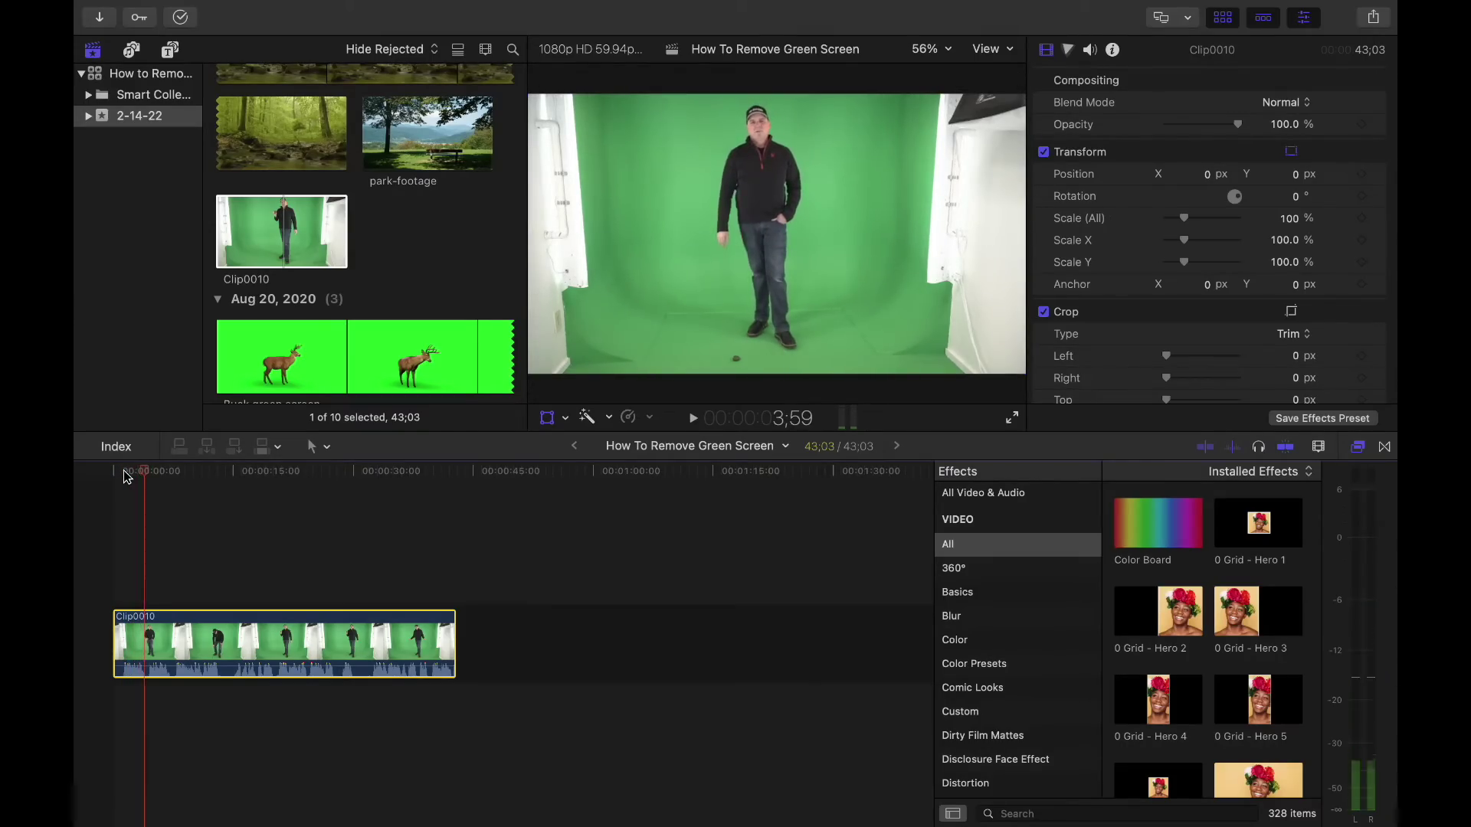
key(space)
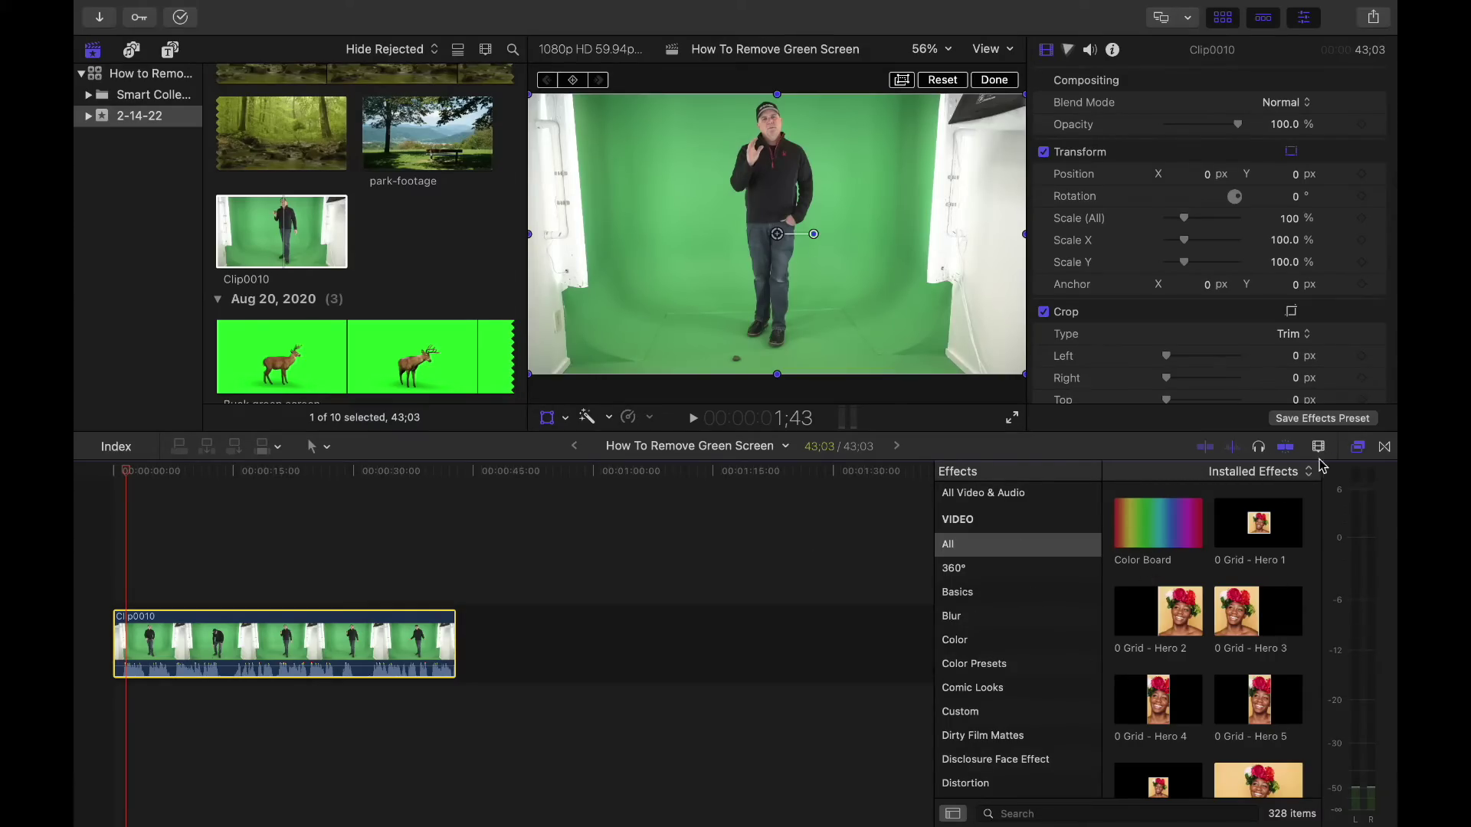
Filter the Effects browser to the Keying category and preview Keyer on the presenter.
click(1361, 449)
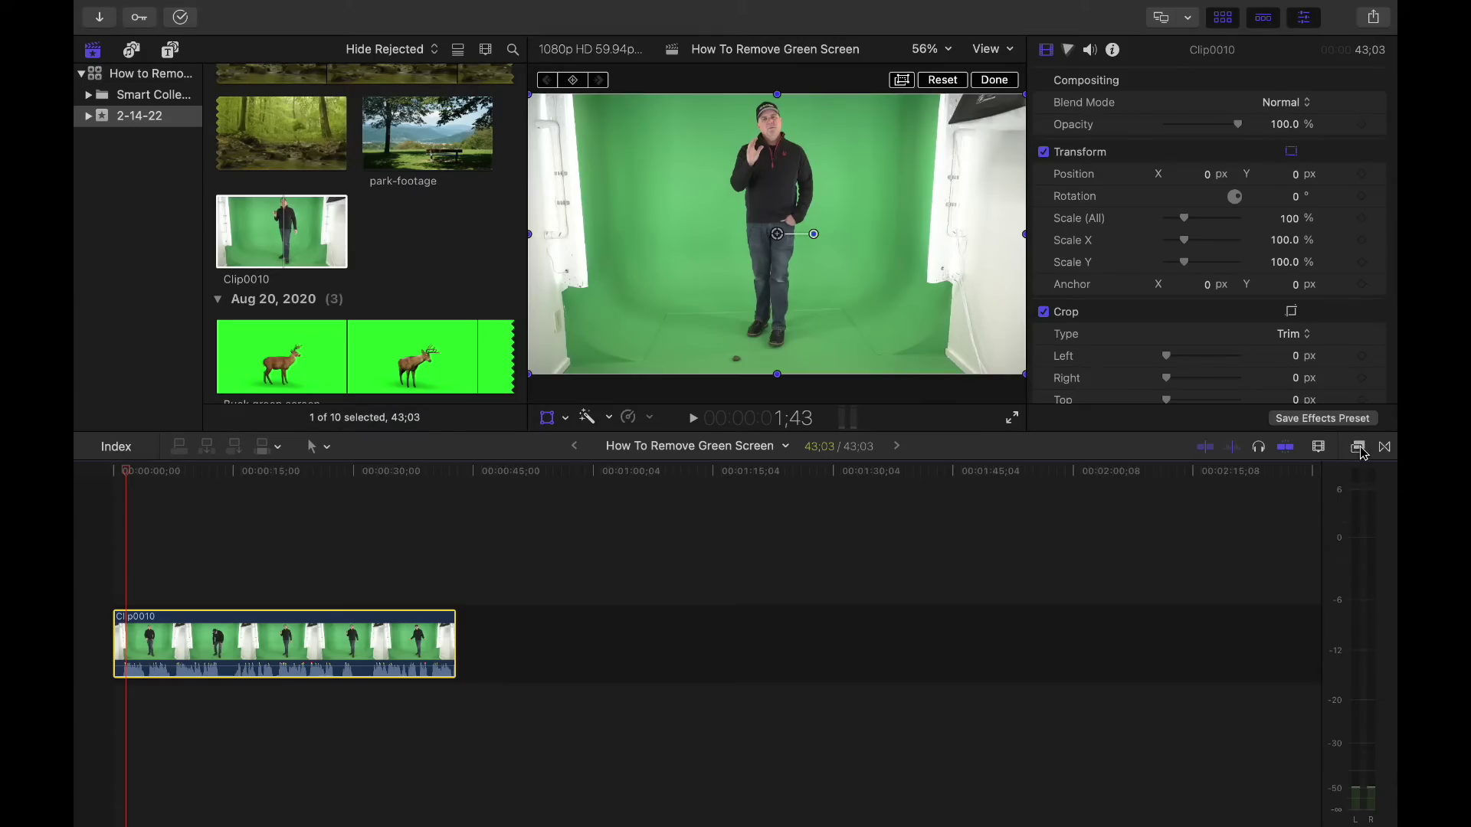
click(1361, 449)
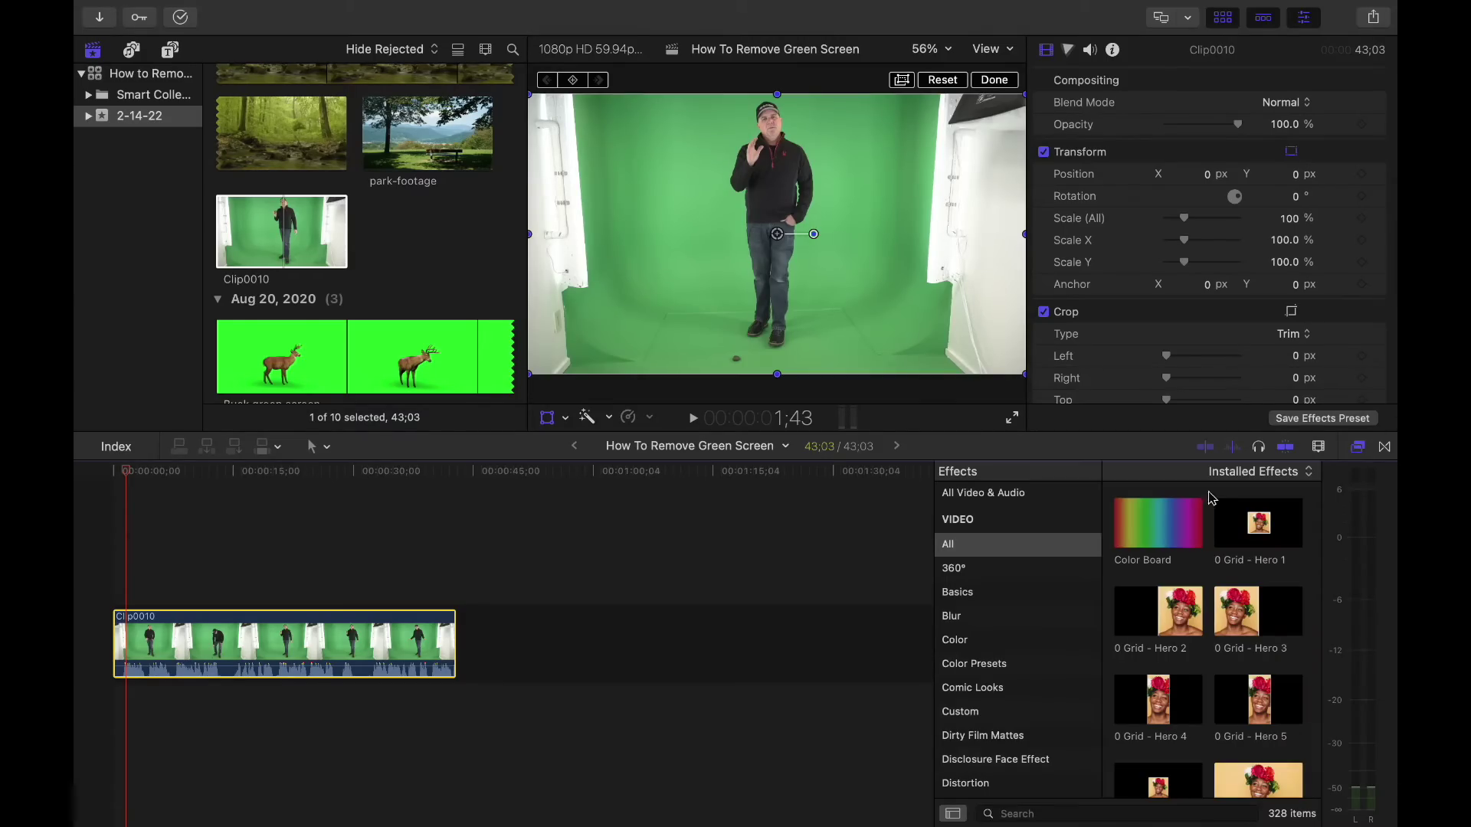
scroll(1043, 684, down, 10)
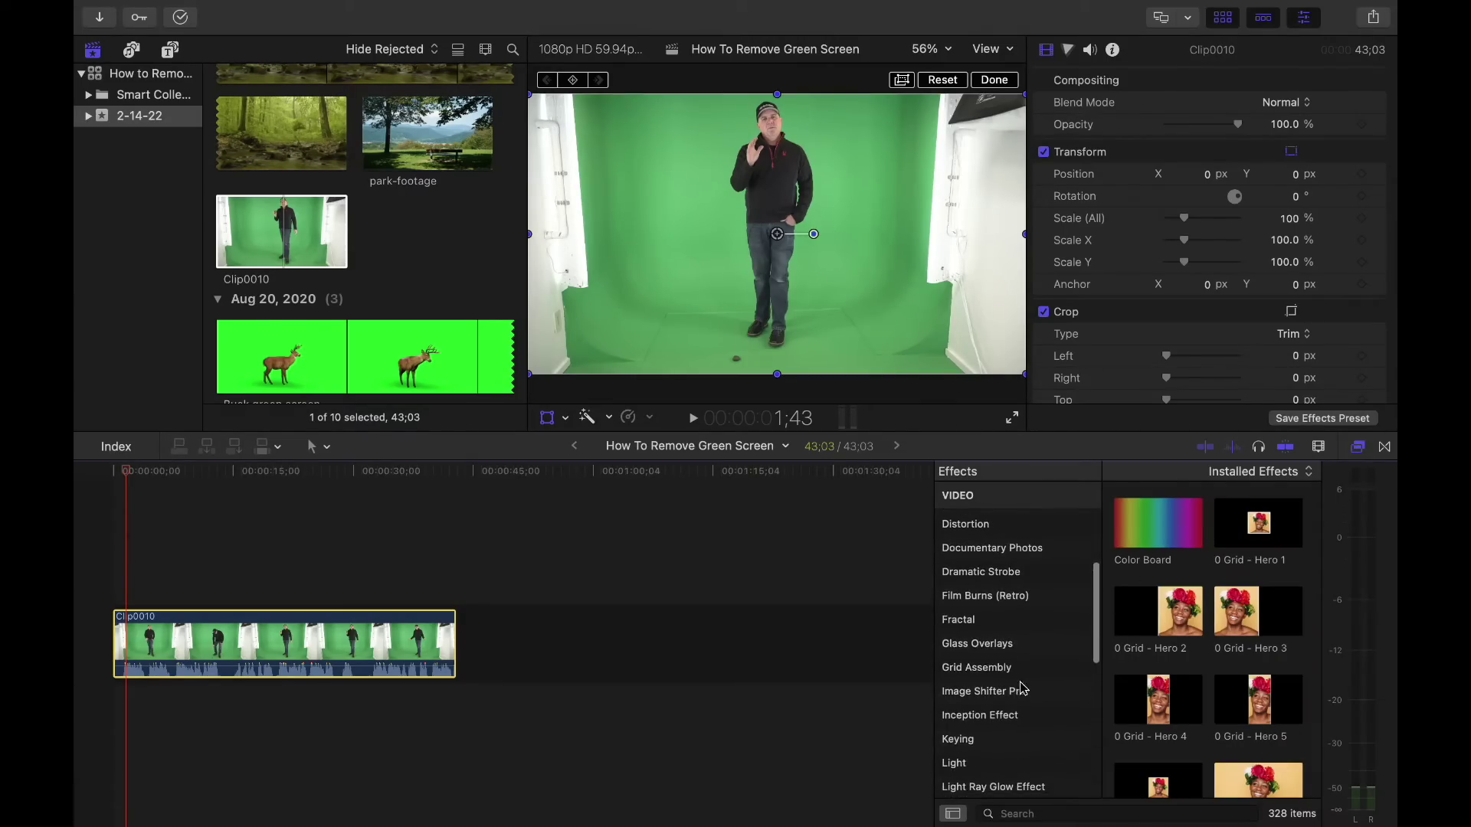
click(968, 664)
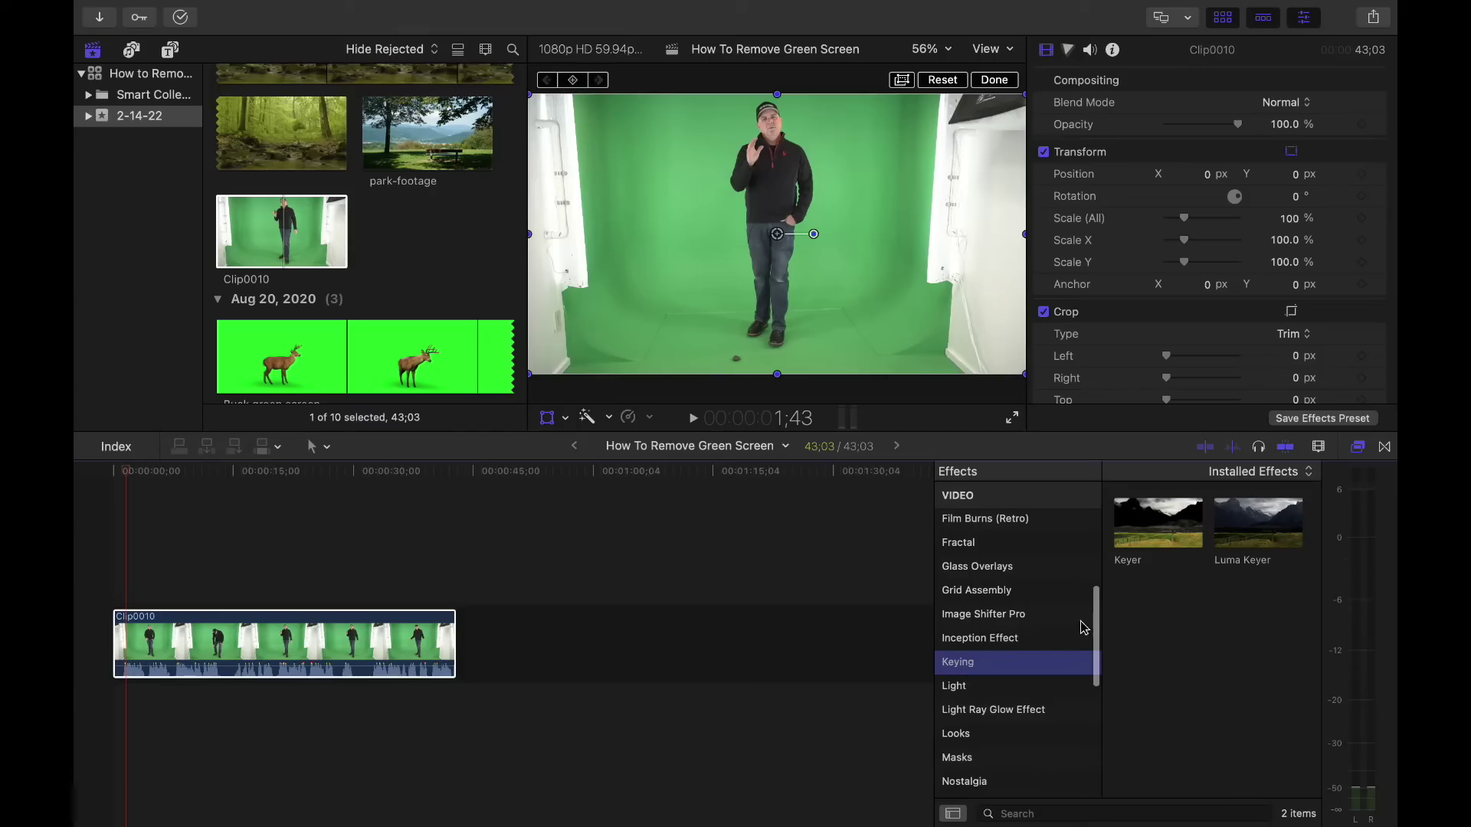
click(1152, 513)
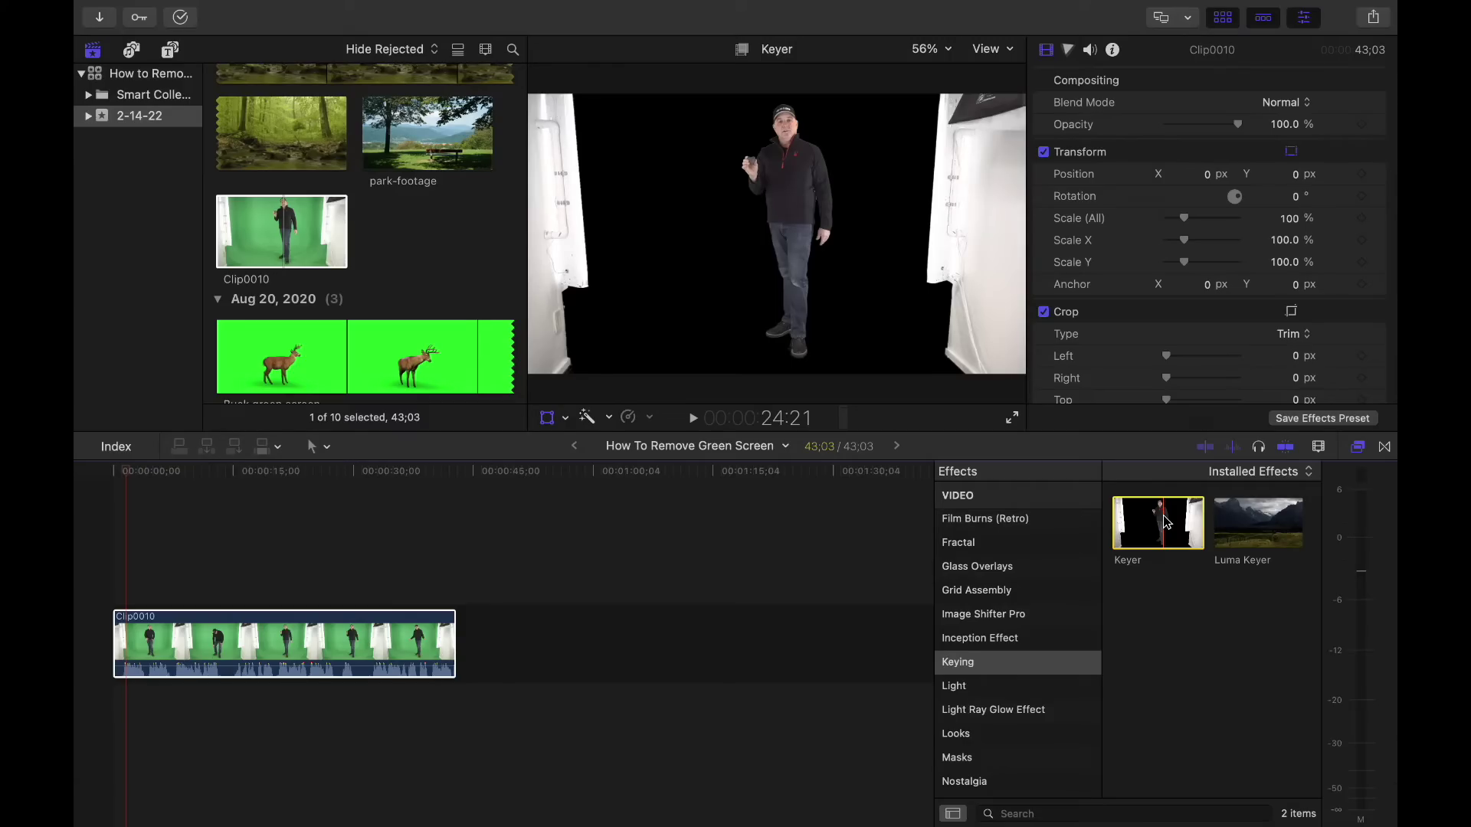
Apply Keyer to Clip0010 and try its Strength and Fill Holes sliders in the inspector.
drag(1164, 521, 305, 641)
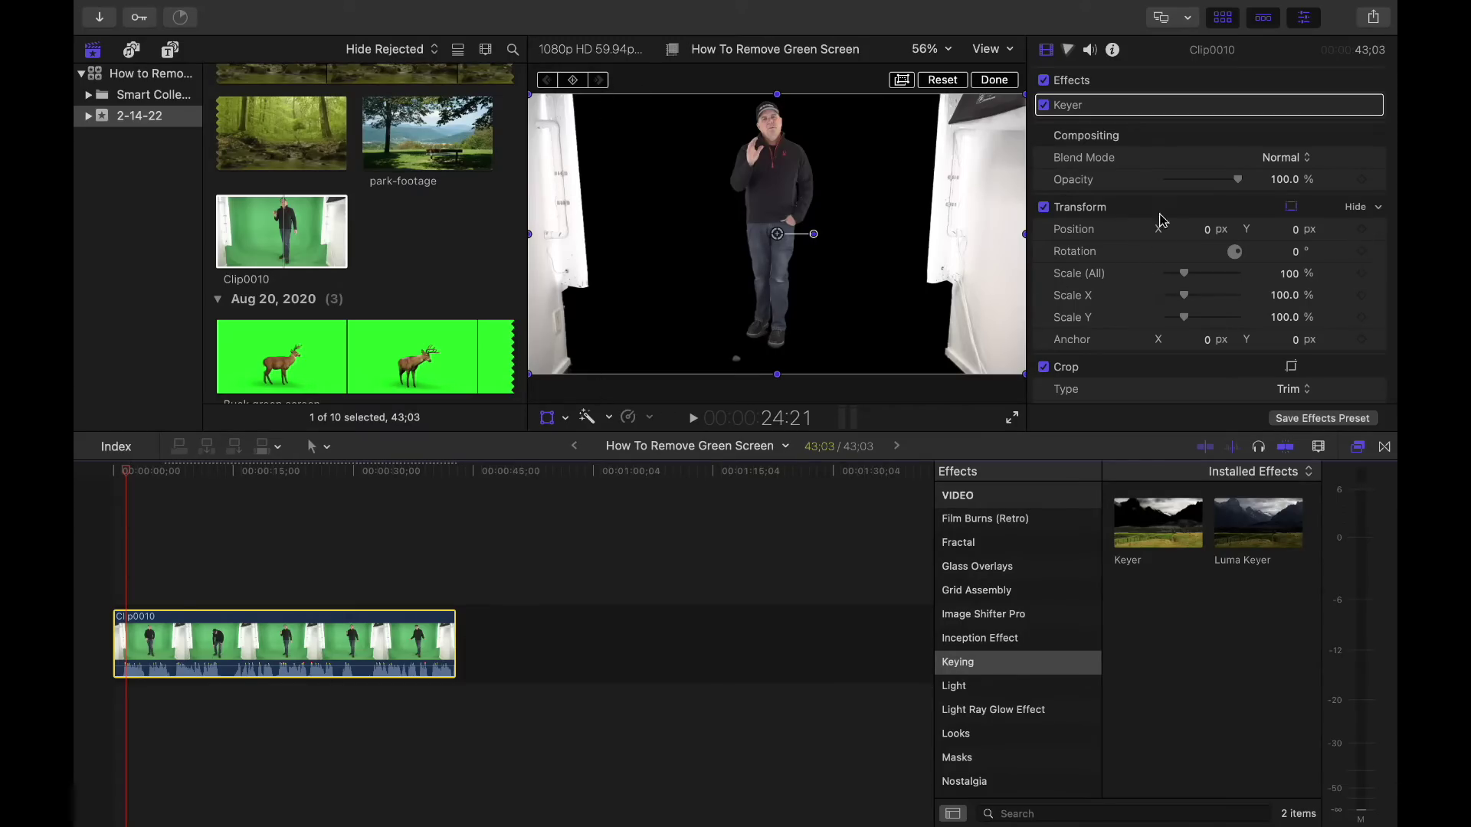
click(1360, 108)
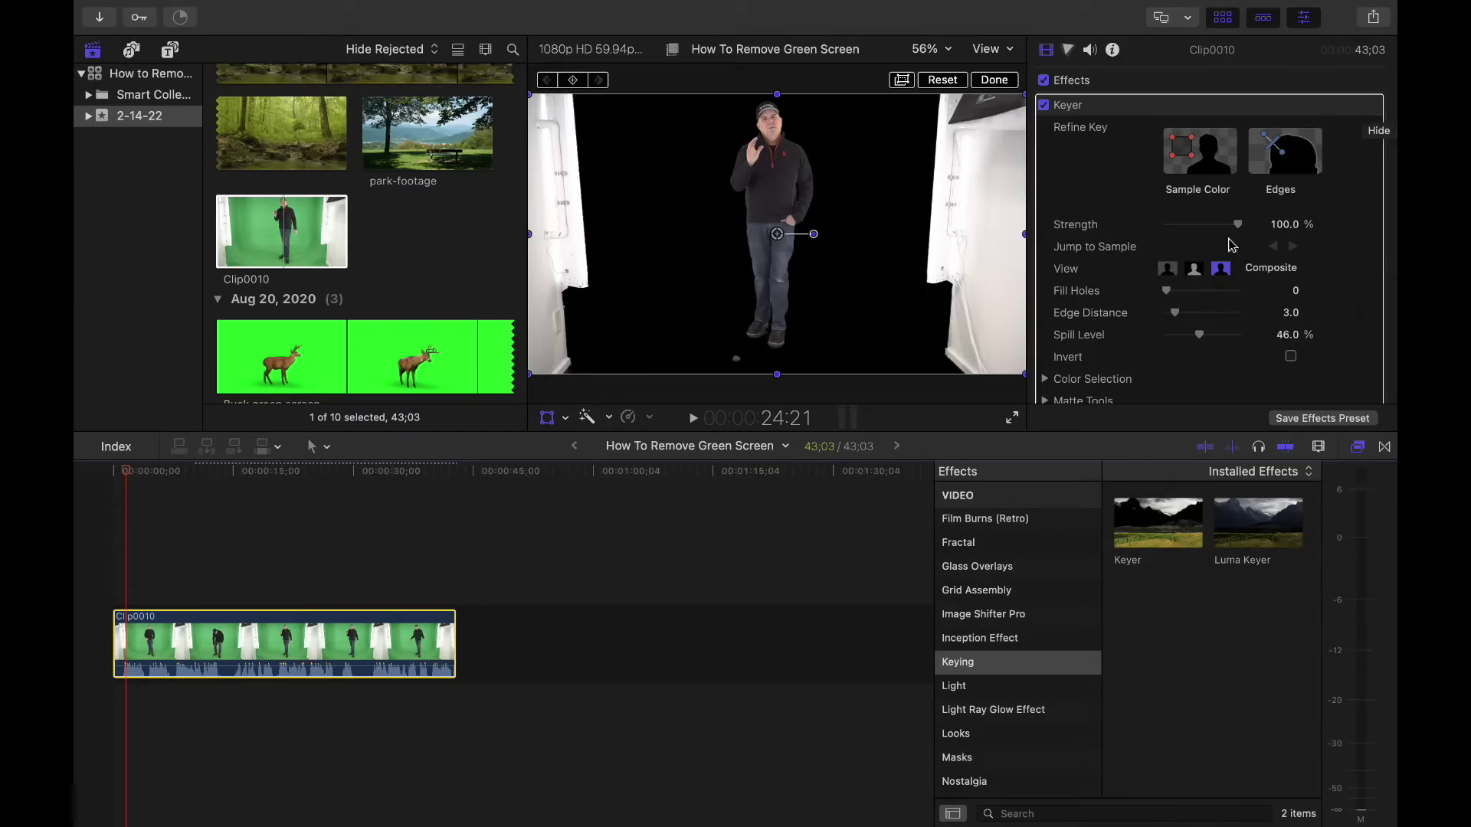
scroll(1106, 301, down, 2)
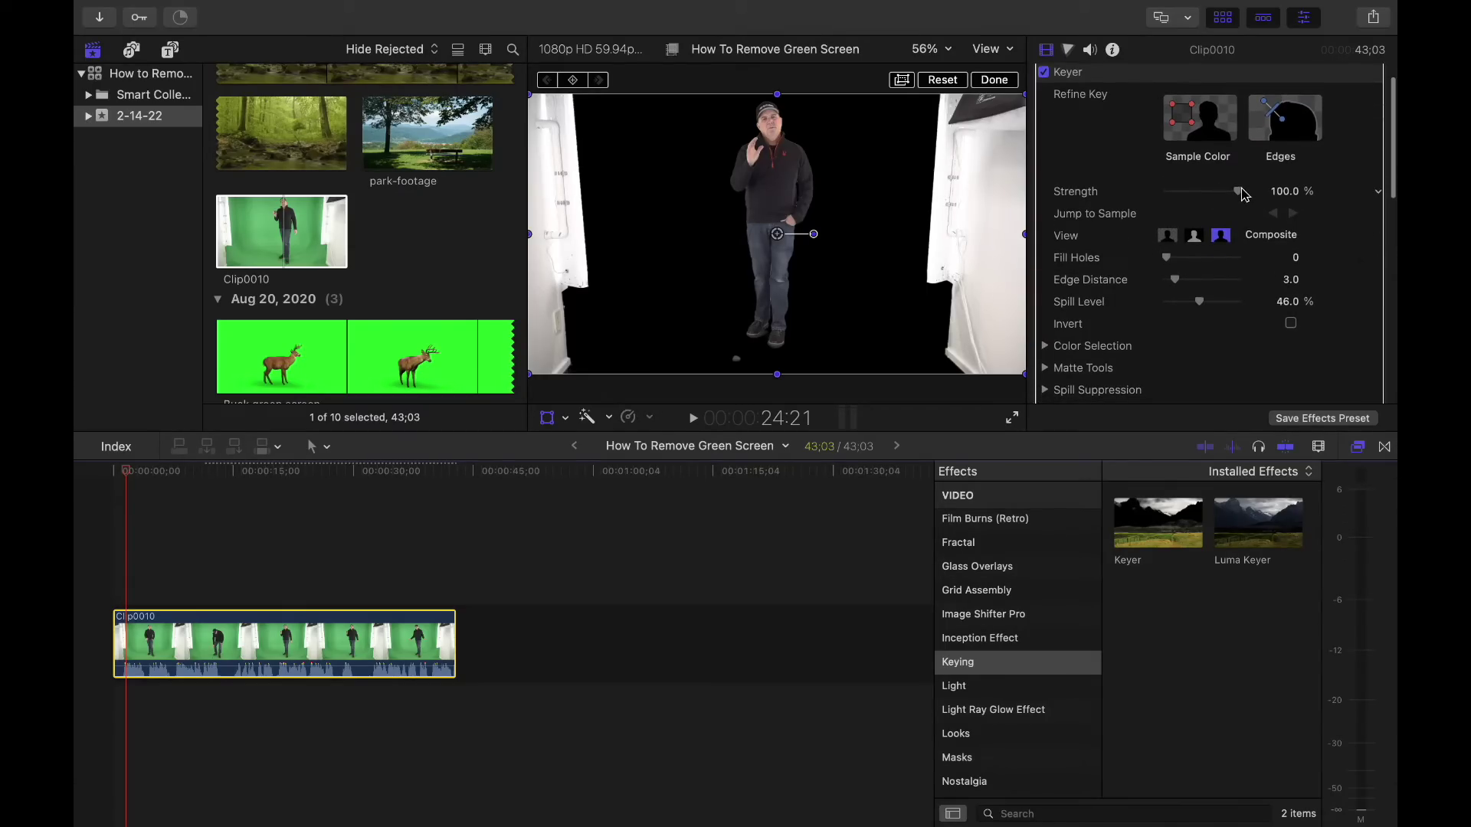
mouse_move(1220, 193)
mouse_down()
mouse_move(1158, 196)
mouse_move(1276, 206)
mouse_move(1159, 196)
mouse_move(1237, 196)
mouse_up()
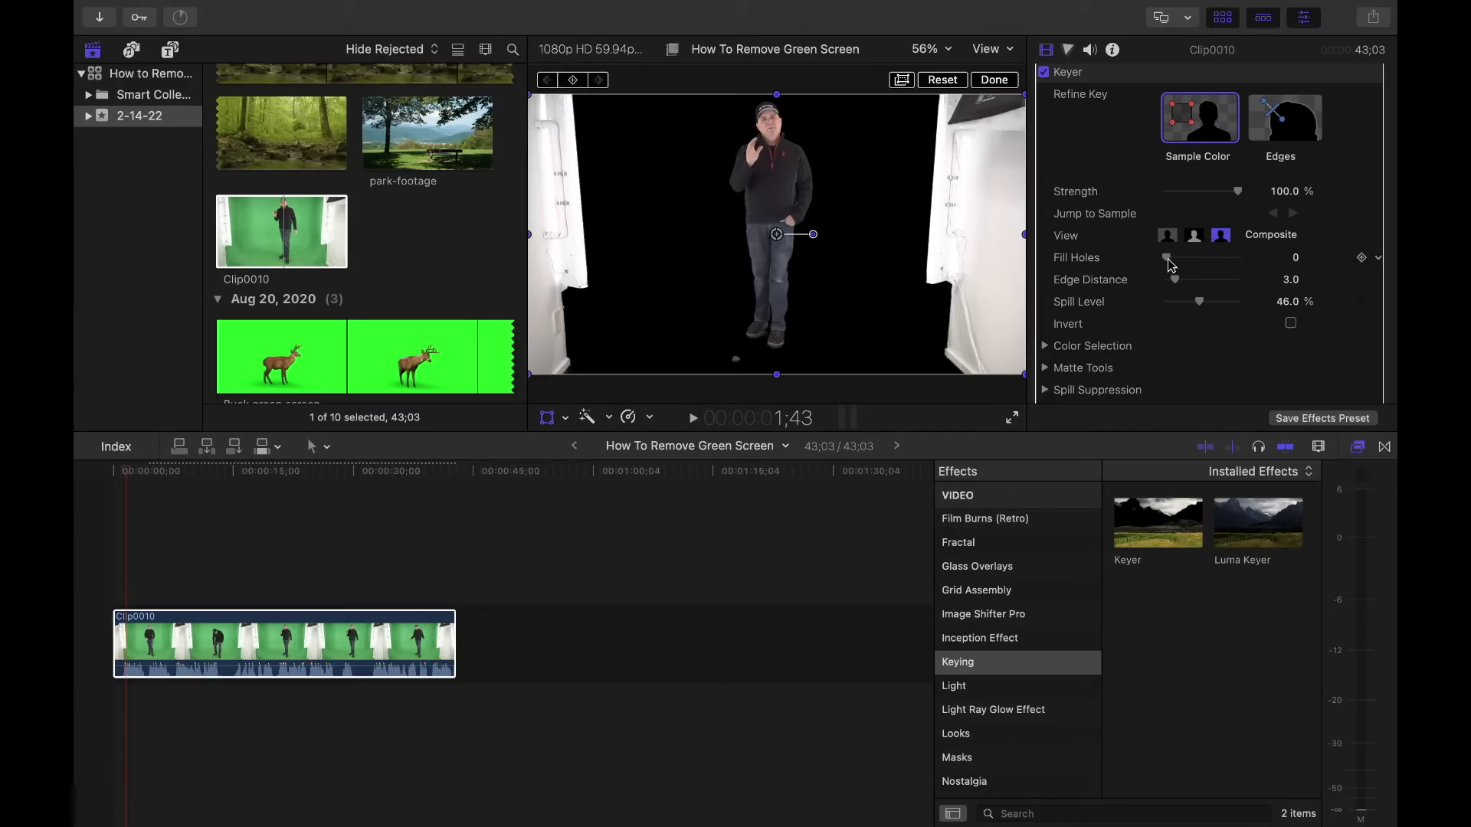
drag(1167, 260, 1100, 262)
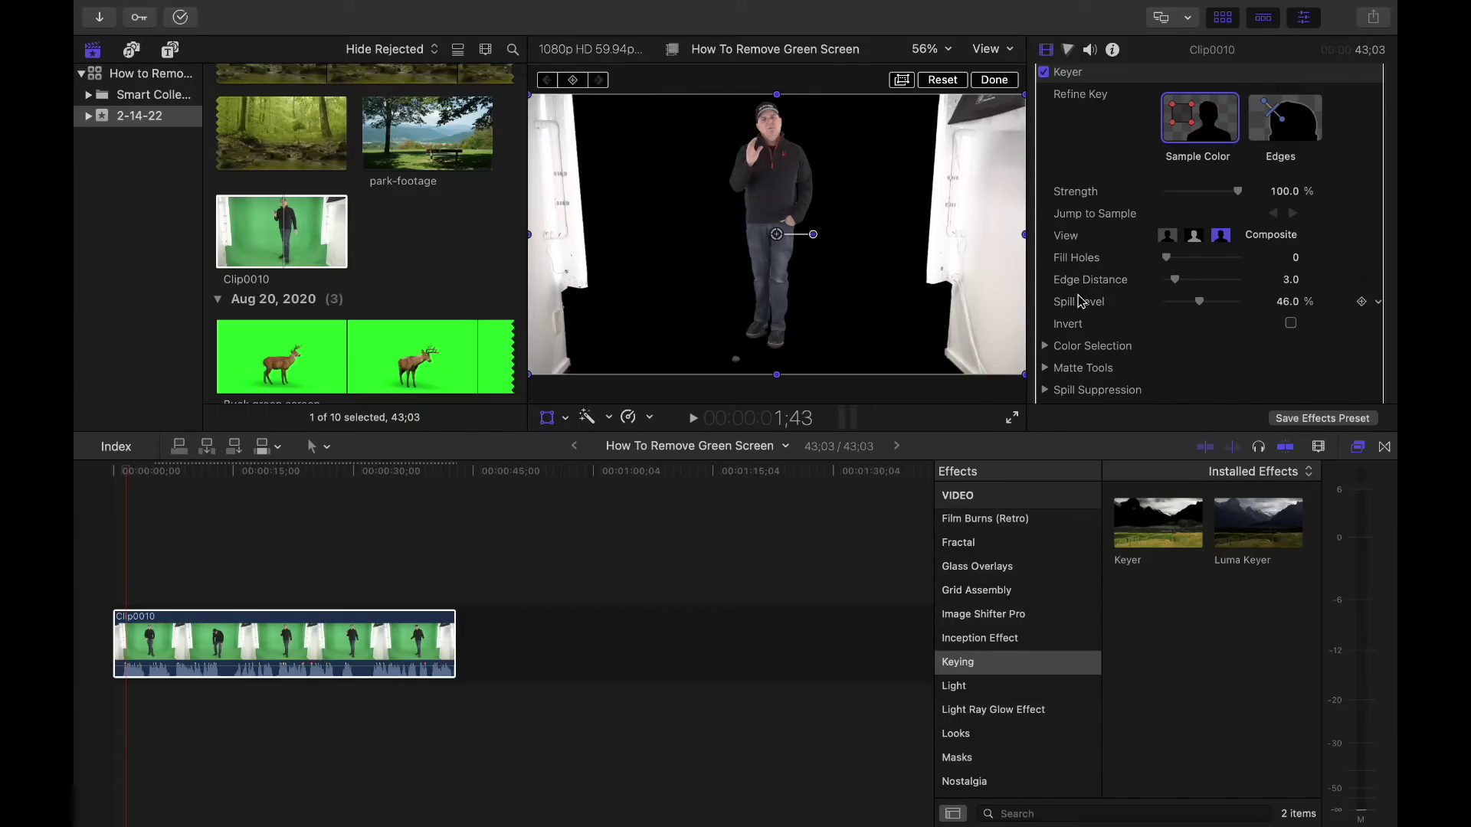
scroll(1080, 301, down, 3)
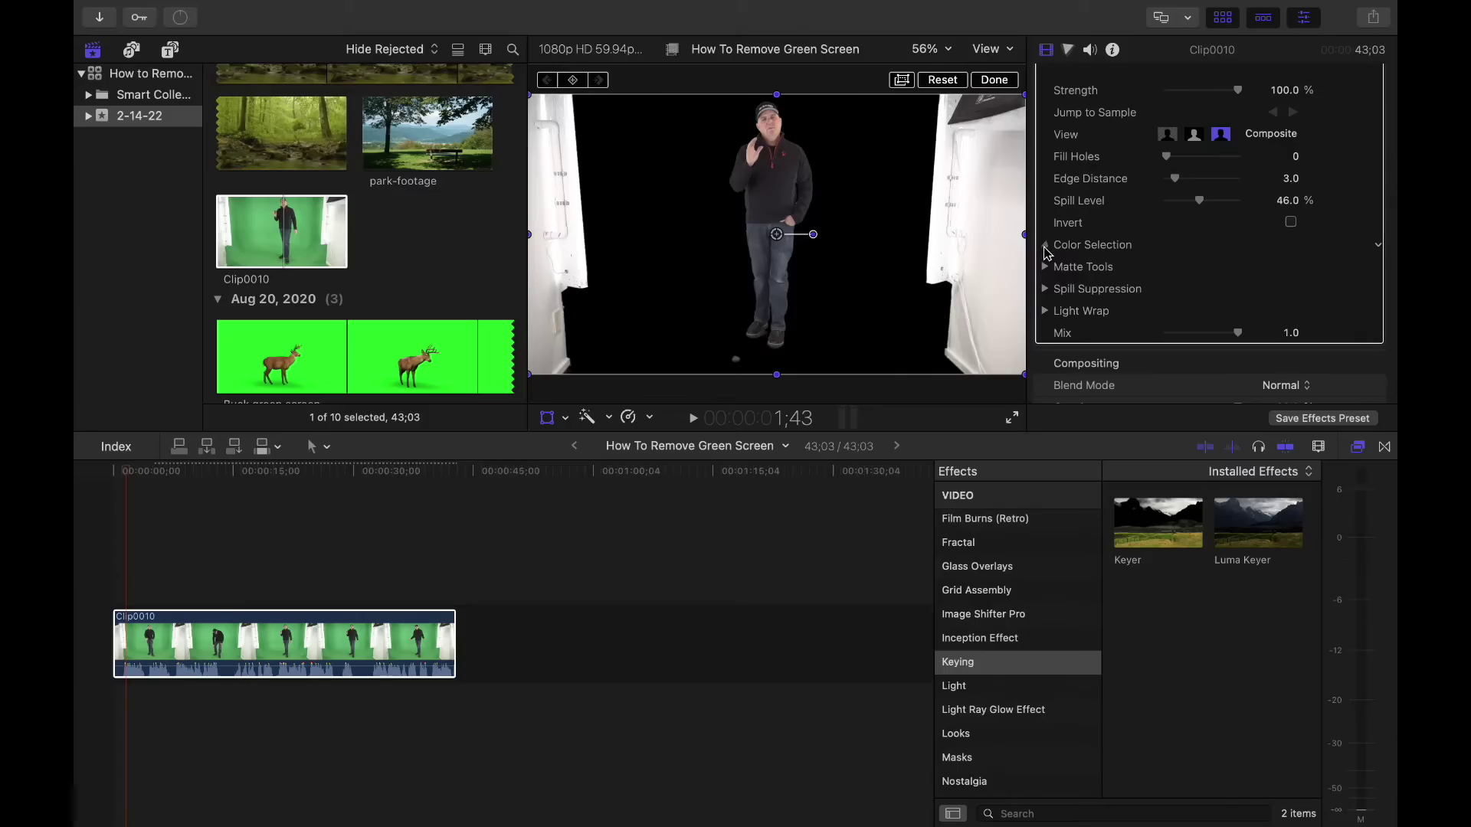
Expand the Keyer's Color Selection and widen the keyed chroma range slightly on the wheel.
click(1045, 247)
scroll(1111, 268, down, 2)
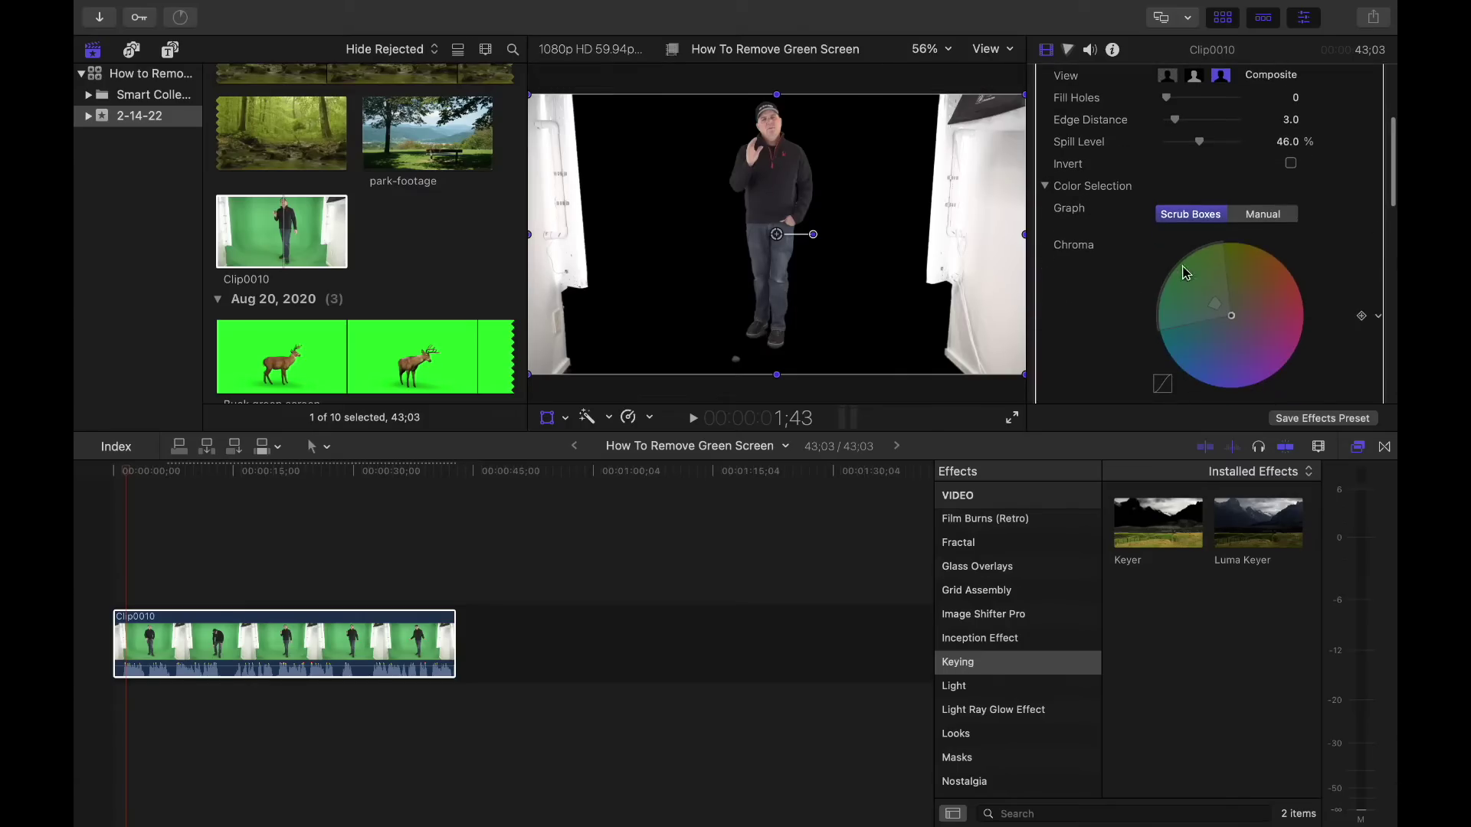
mouse_move(1226, 260)
mouse_down()
mouse_move(1265, 258)
mouse_move(1230, 255)
mouse_up()
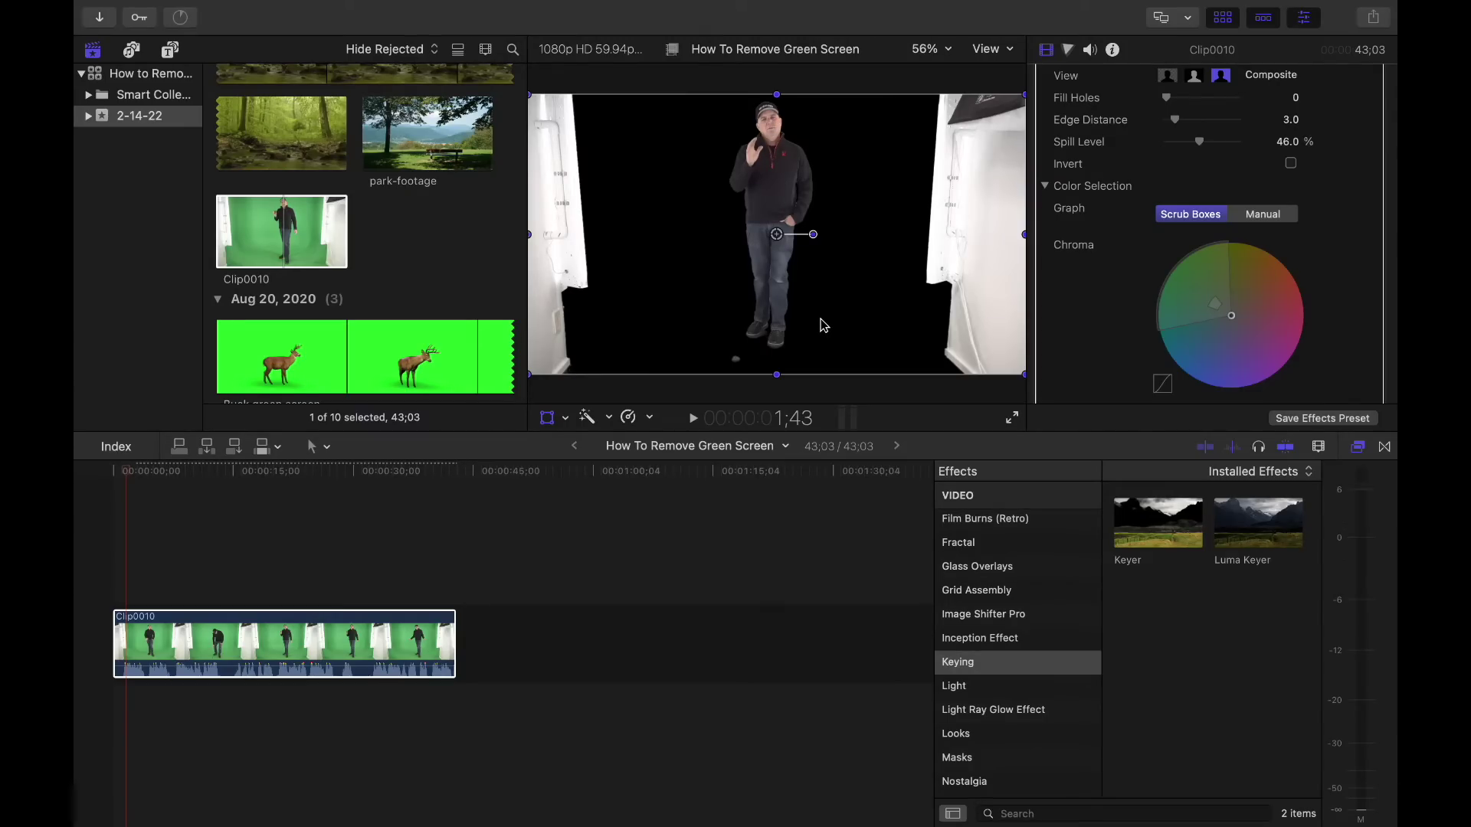
scroll(1208, 214, up, 5)
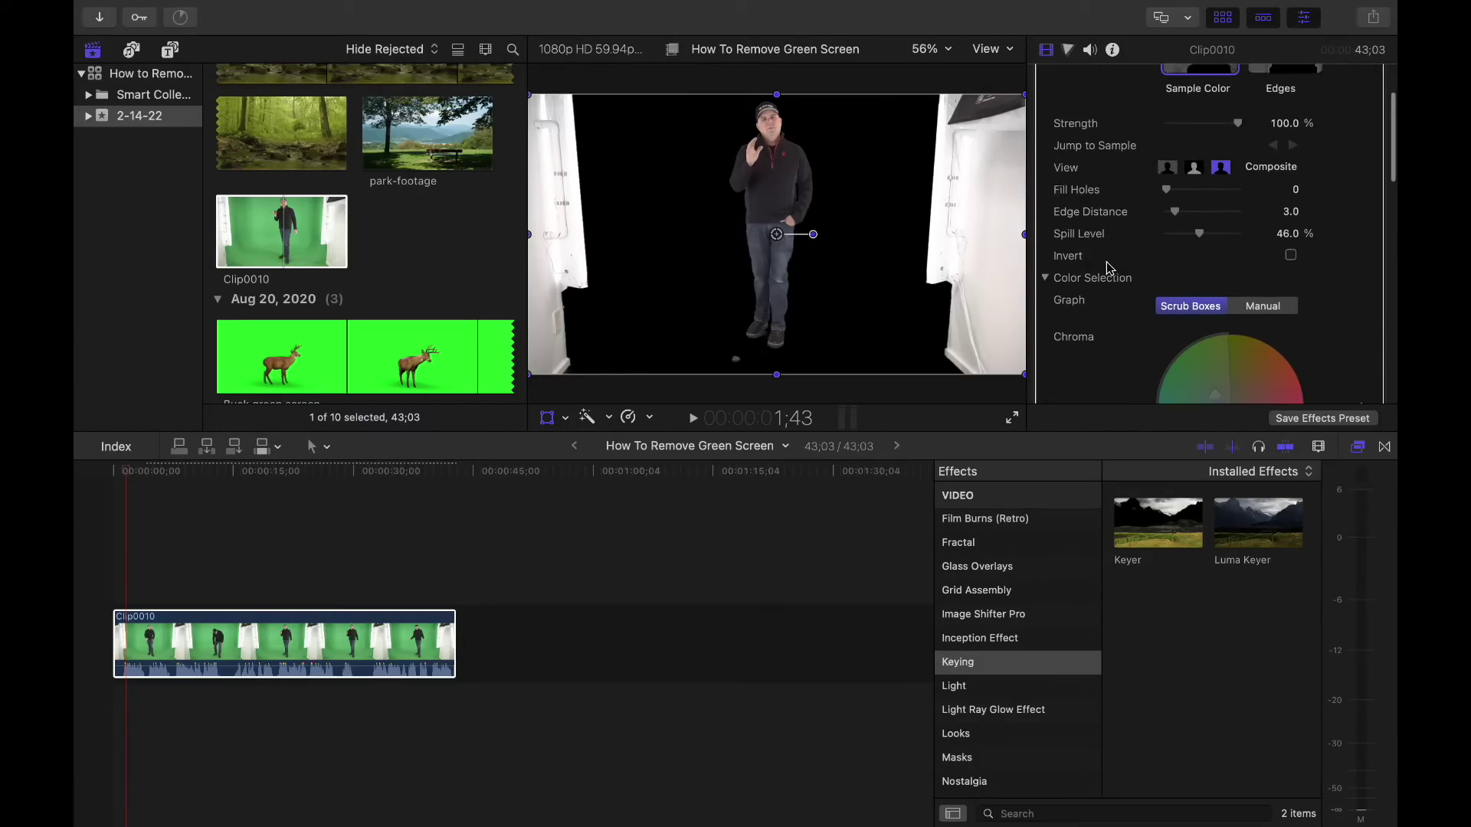
scroll(1101, 264, up, 5)
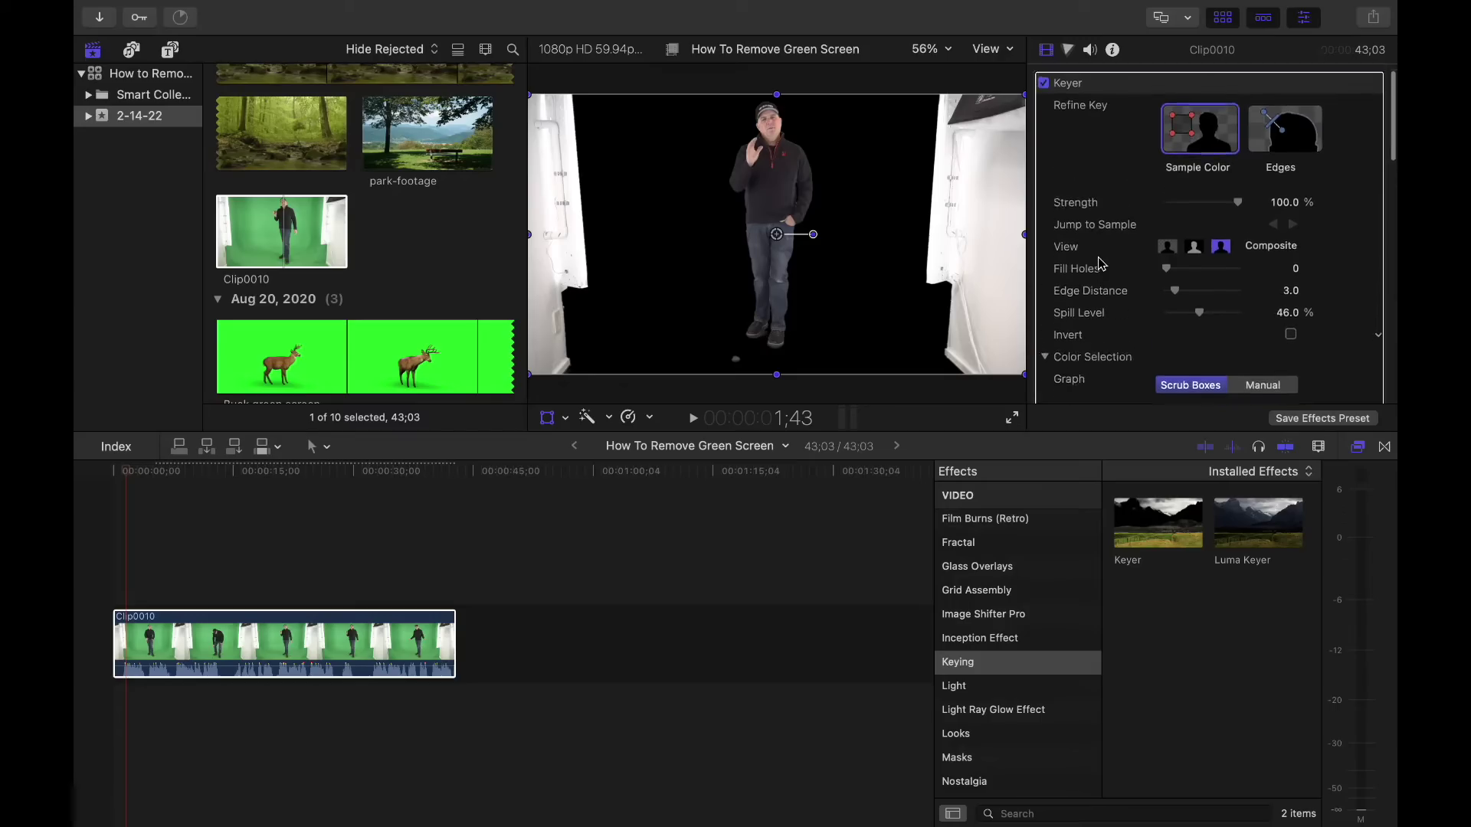
scroll(1101, 264, down, 10)
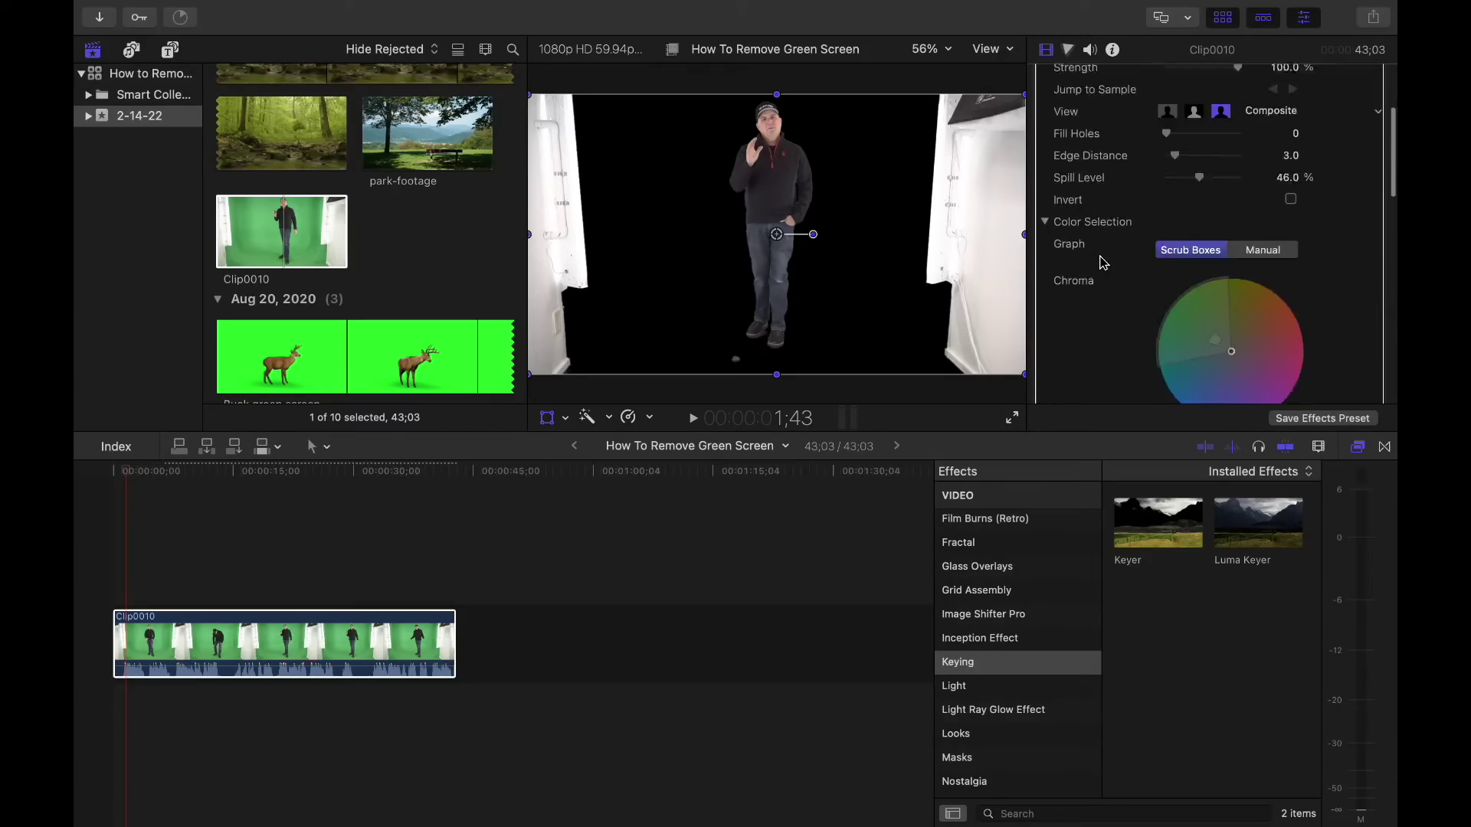
scroll(1103, 262, down, 3)
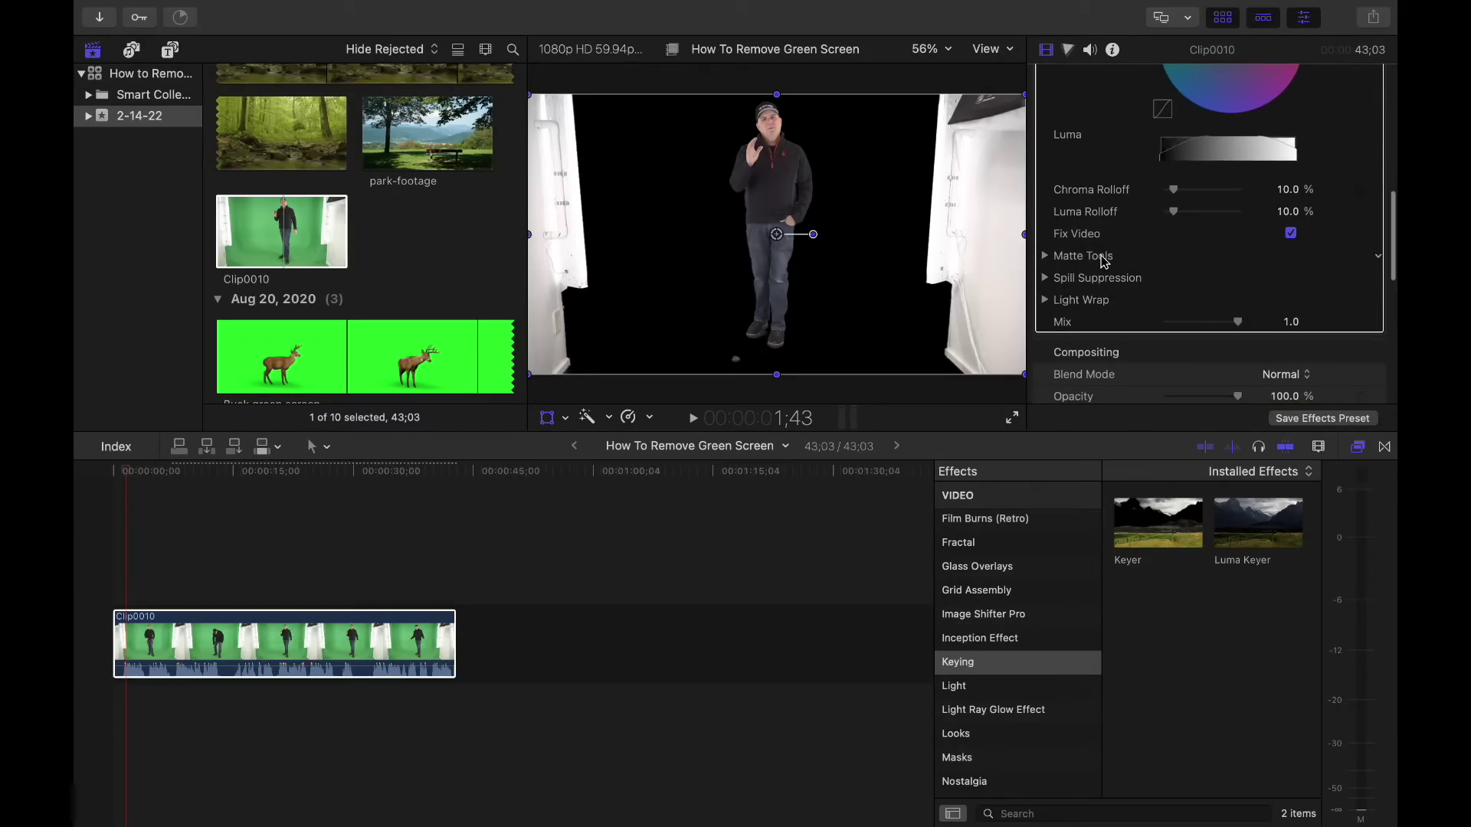
scroll(1108, 262, up, 10)
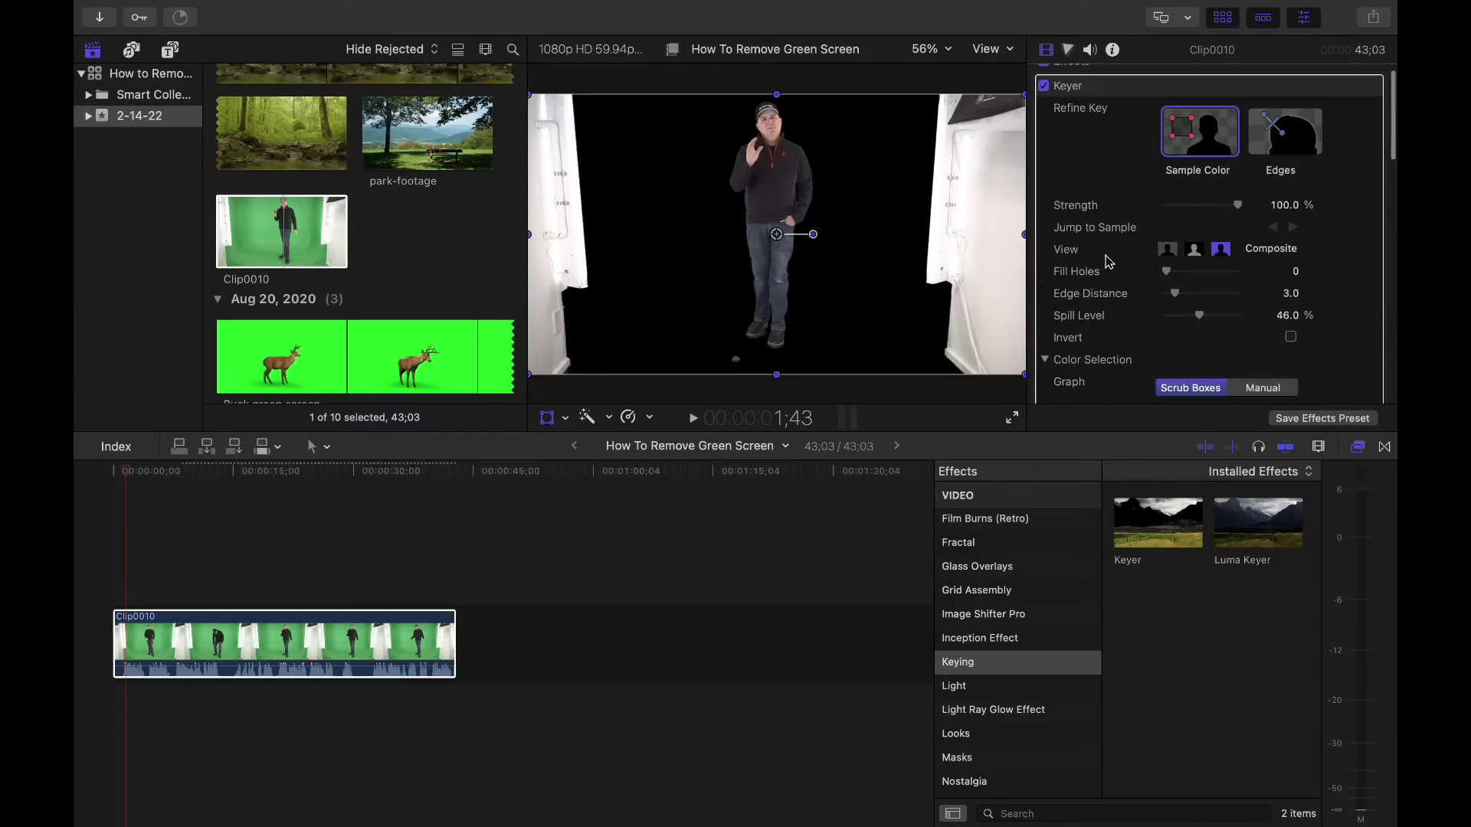
scroll(1108, 262, up, 2)
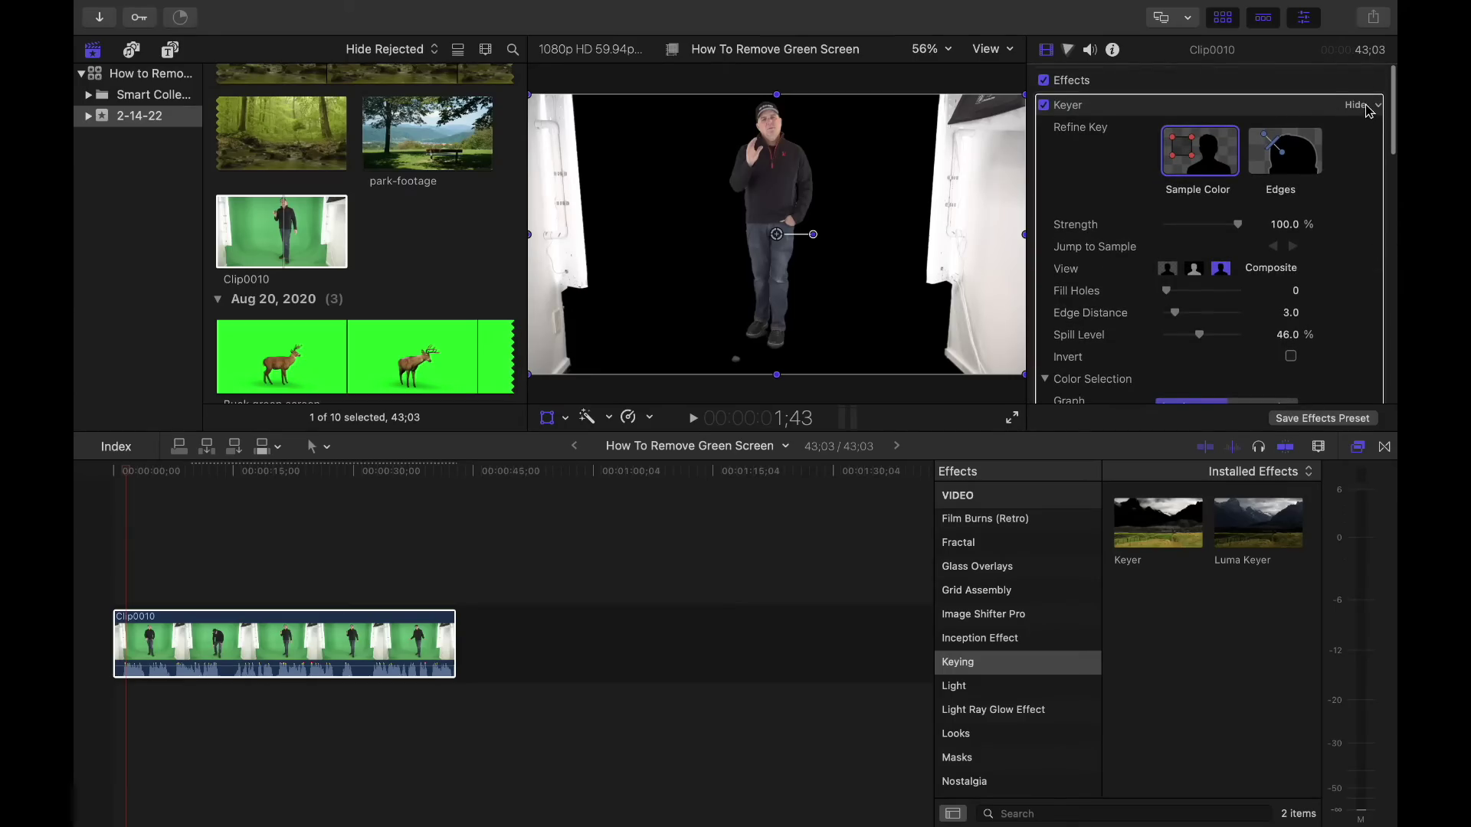
Toggle the Keyer off and on to compare before and after, leaving it enabled.
click(1357, 105)
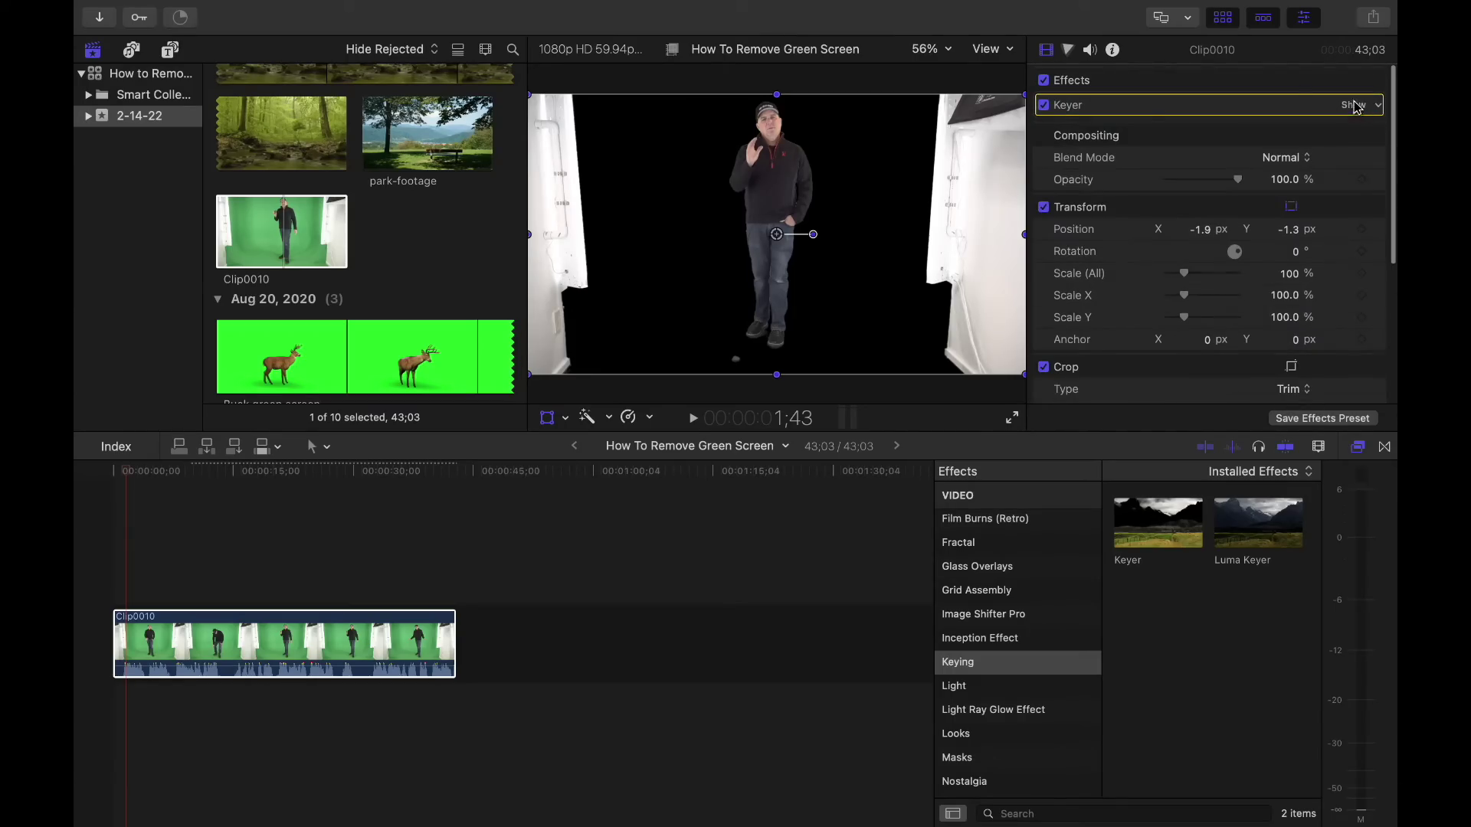
click(1045, 106)
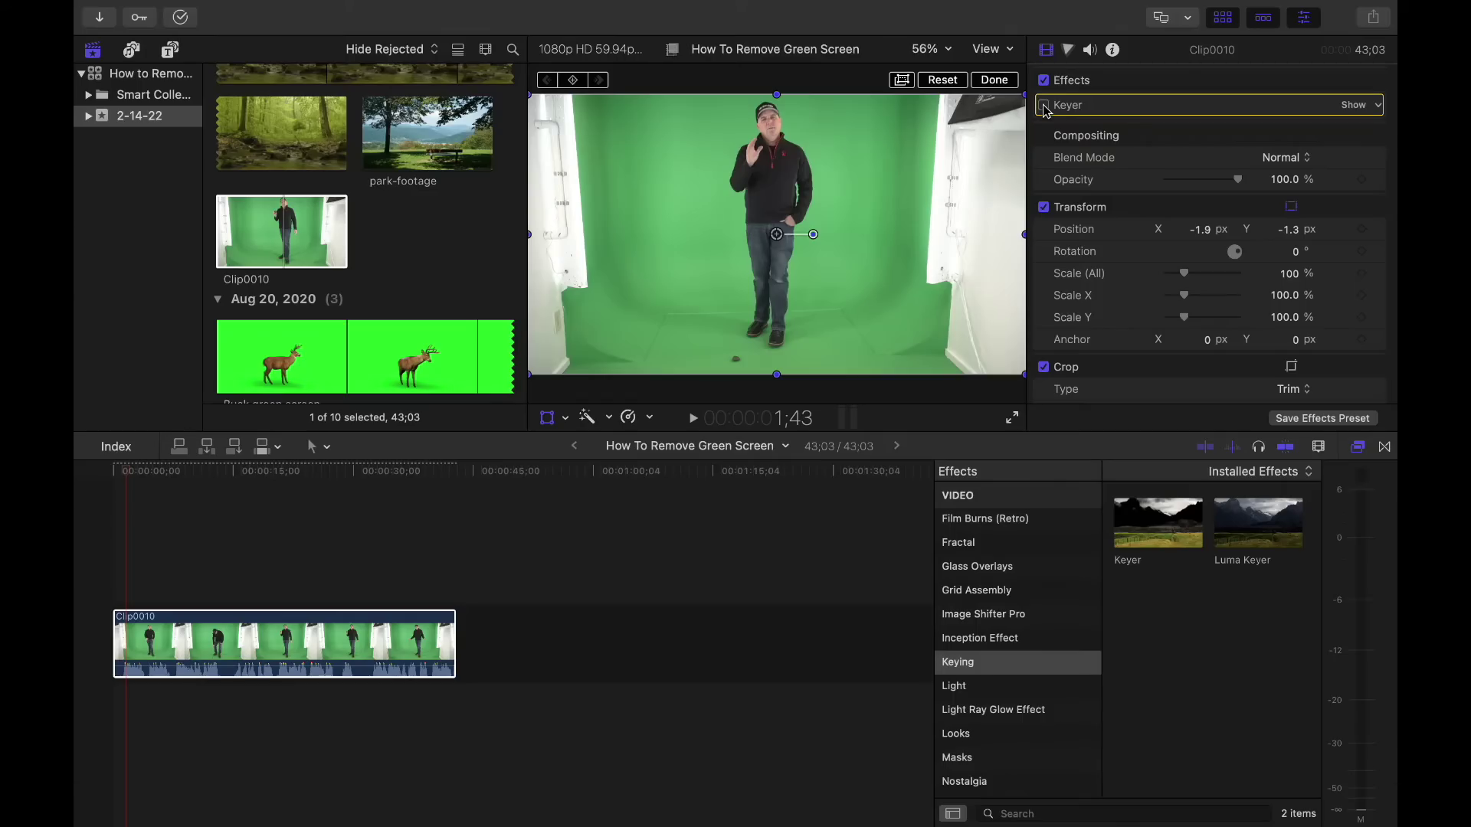
click(1044, 106)
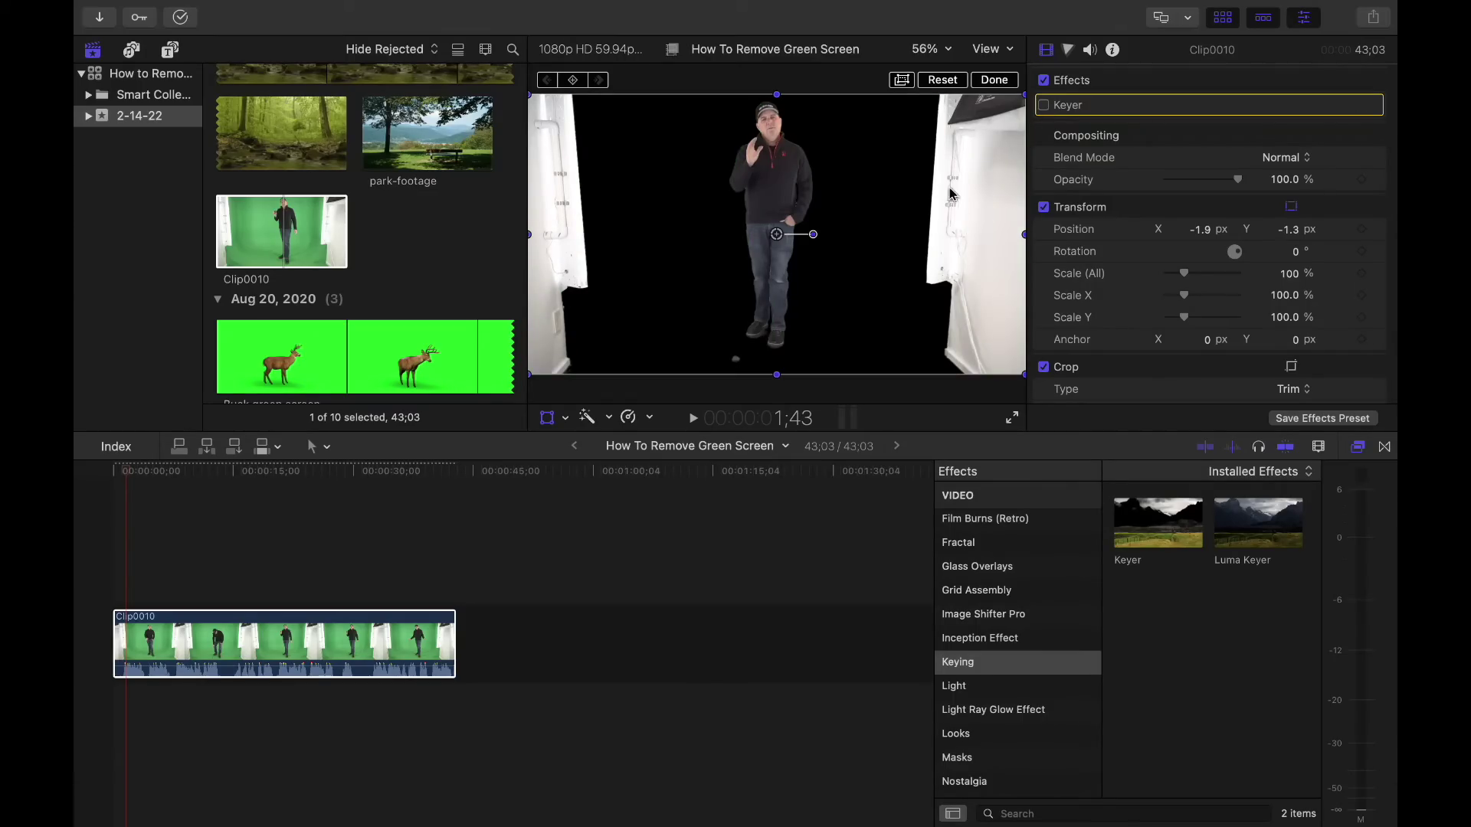
click(1045, 106)
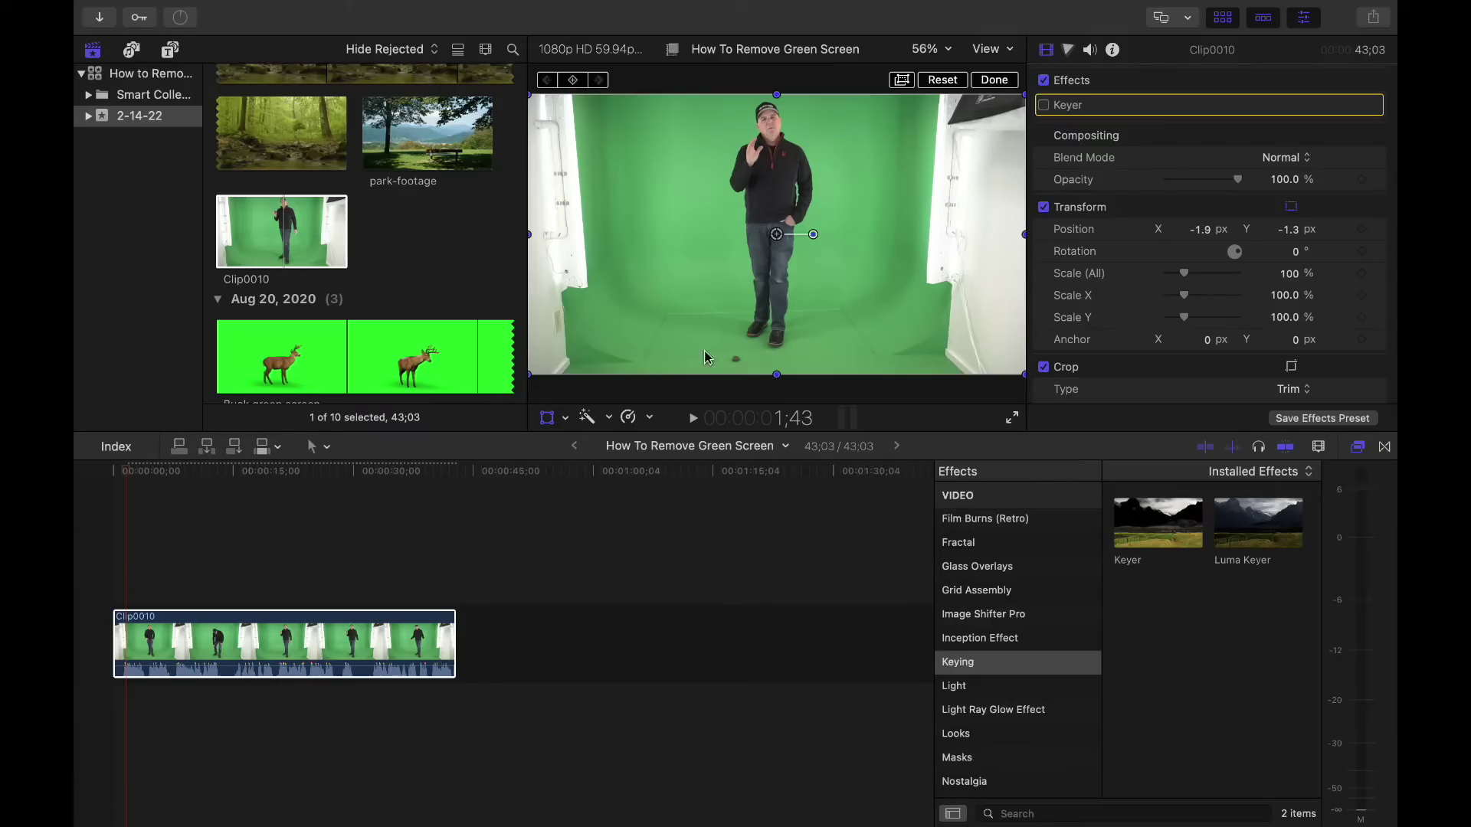
click(1044, 106)
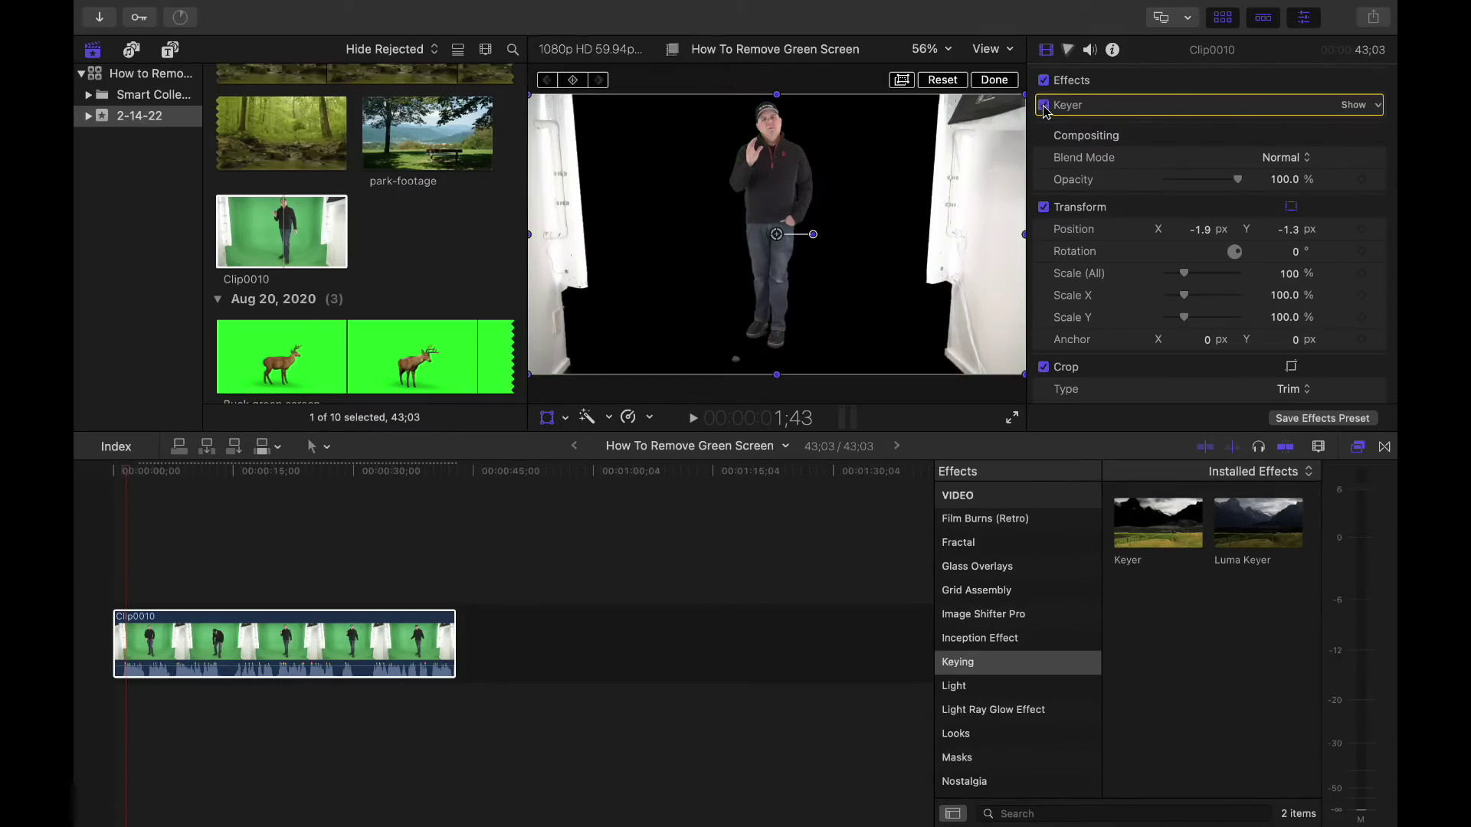
click(299, 479)
click(162, 489)
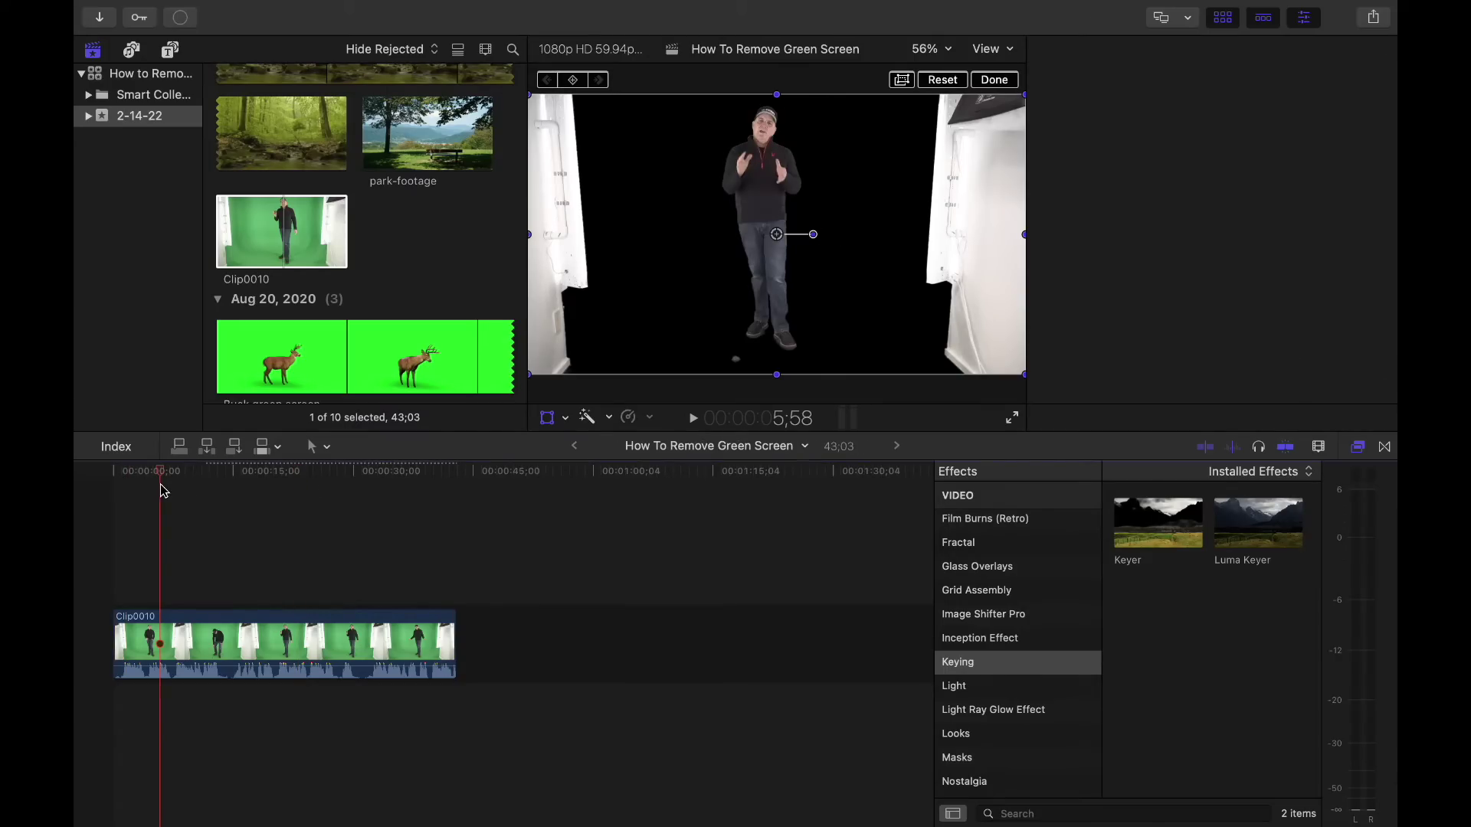
key(space)
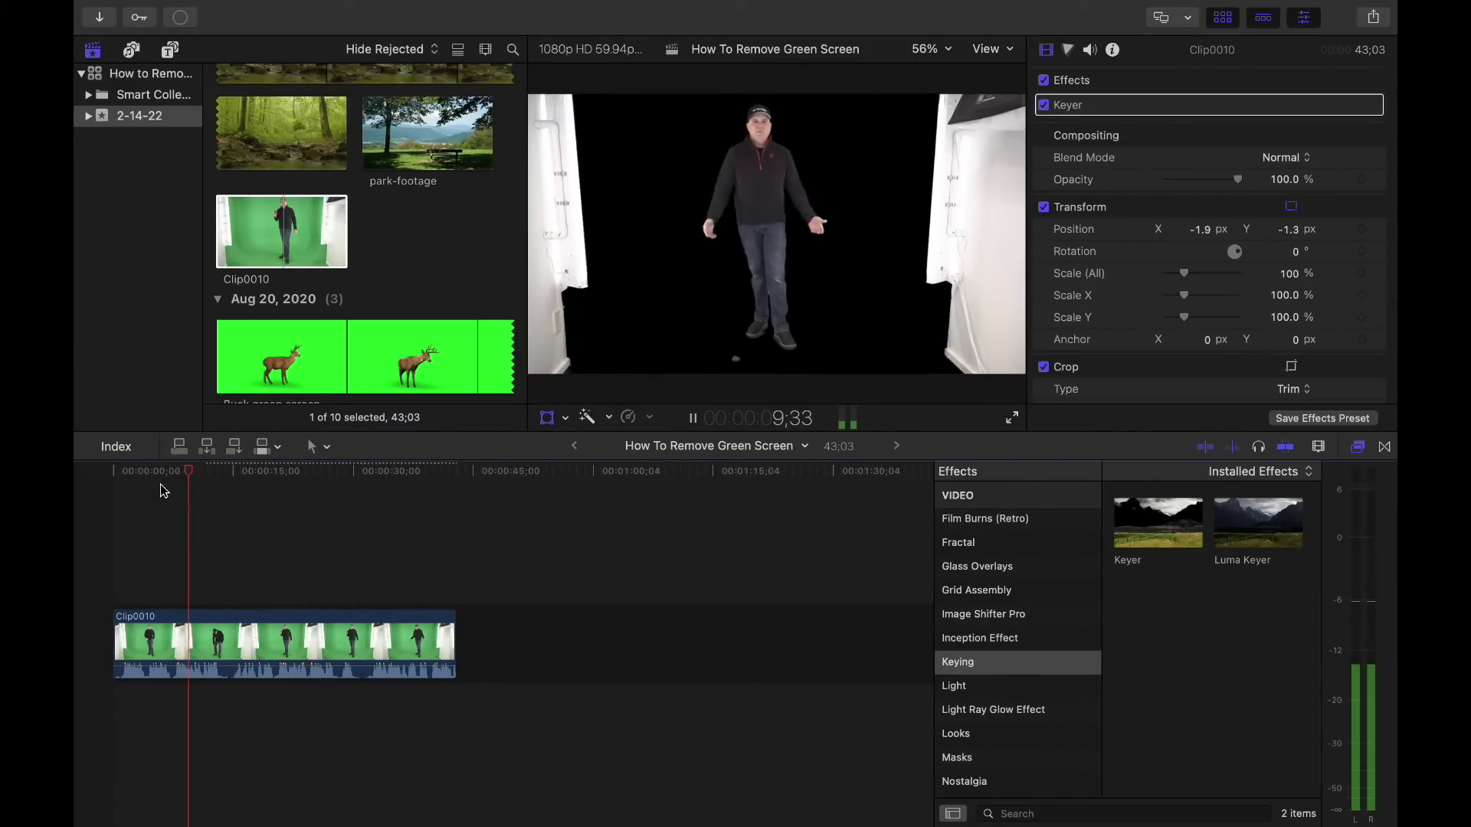
key(space)
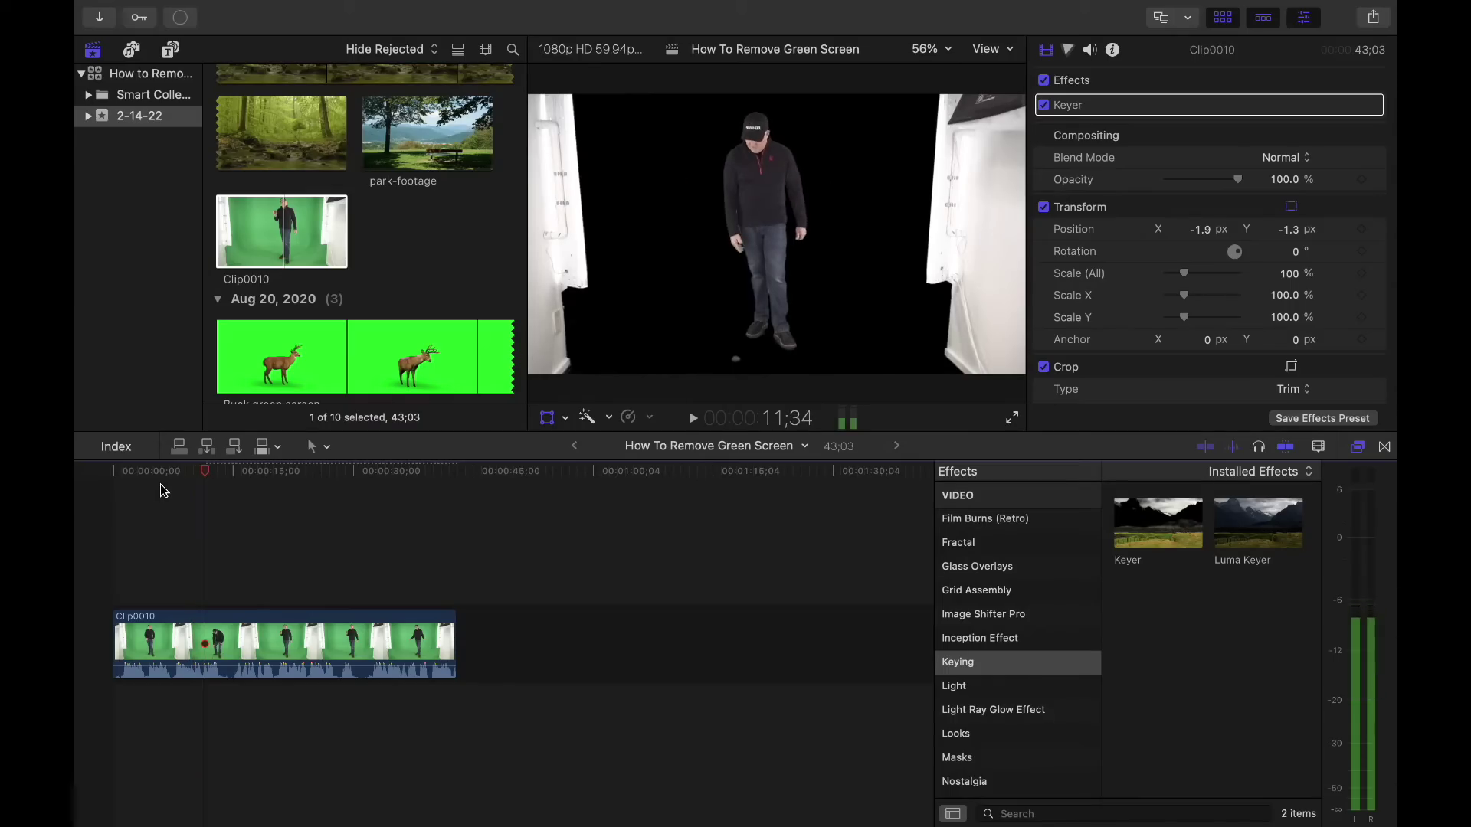
key(space)
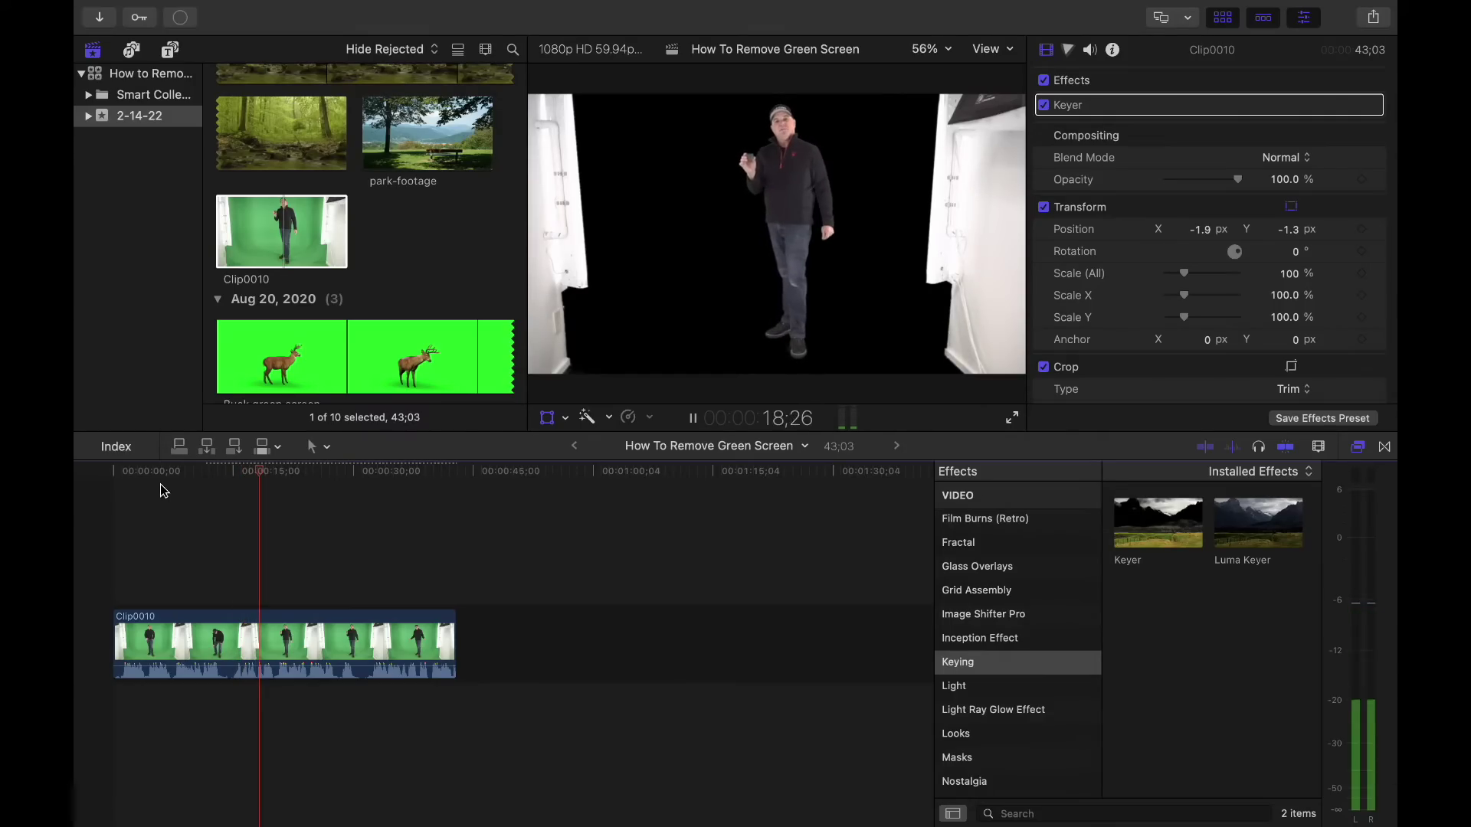
key(space)
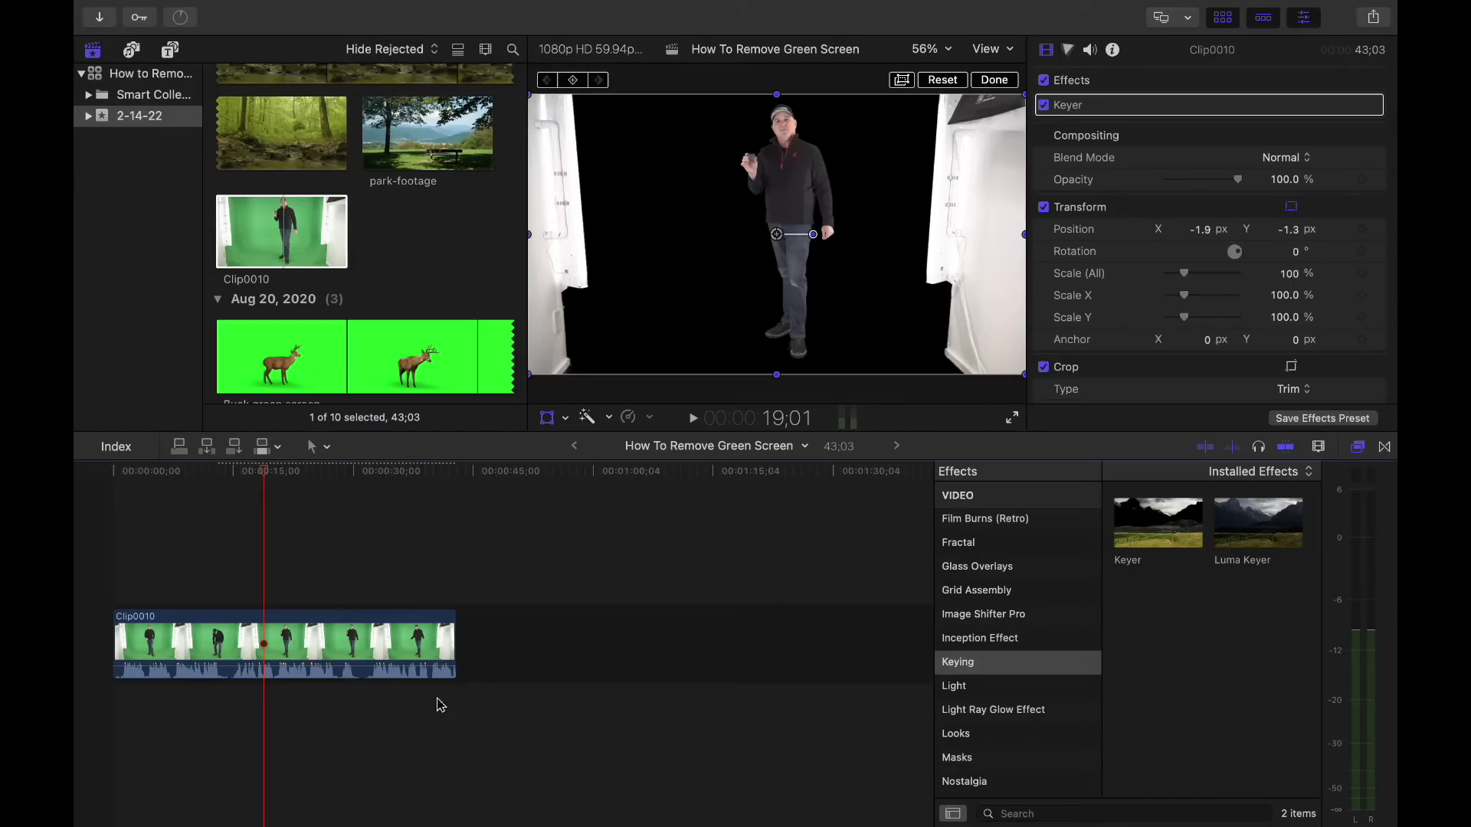
click(306, 471)
drag(306, 471, 369, 471)
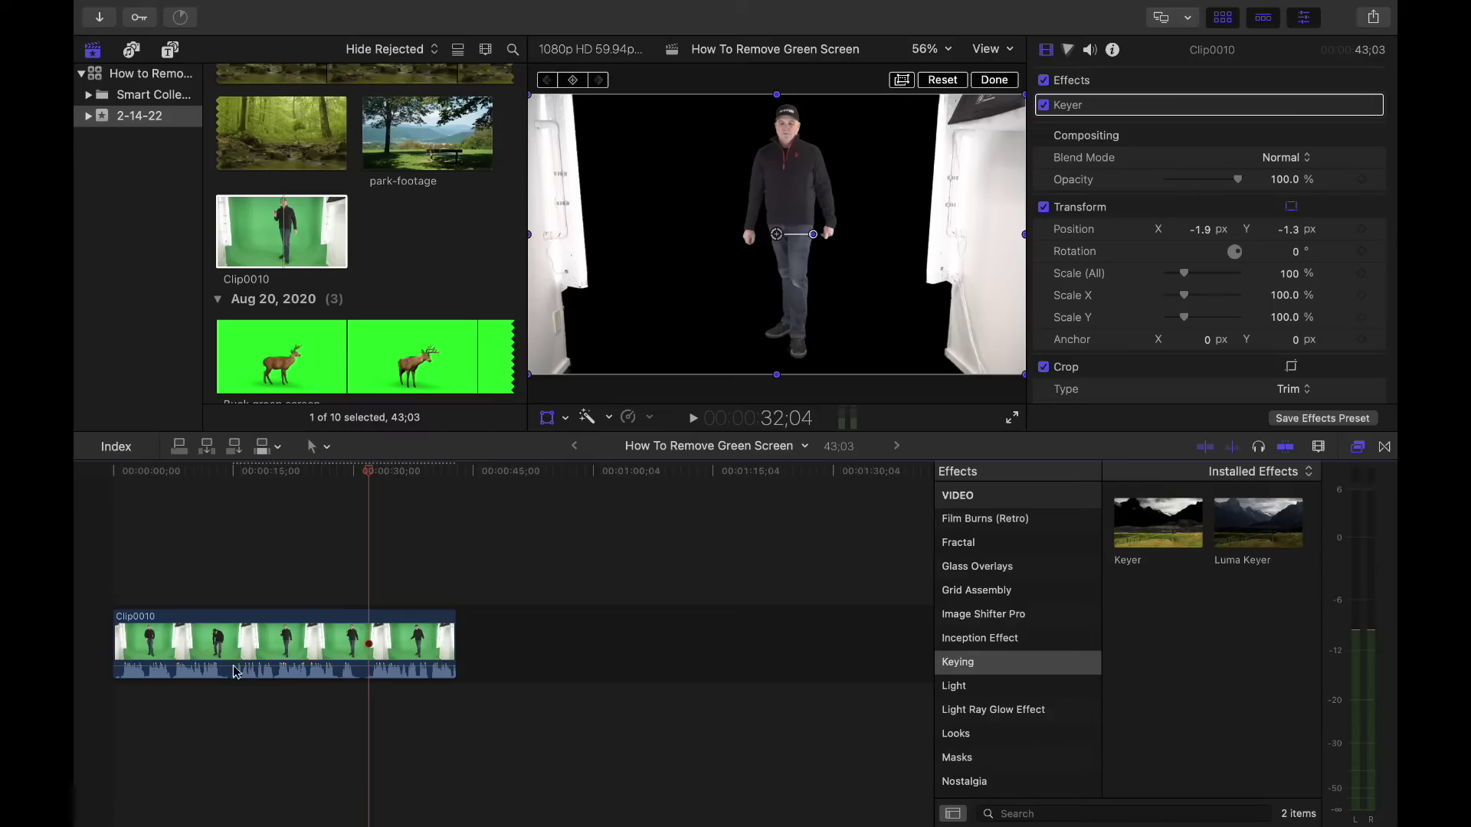
Expand Clip0010's Crop settings in the Video inspector and crop in from the left edge.
click(267, 636)
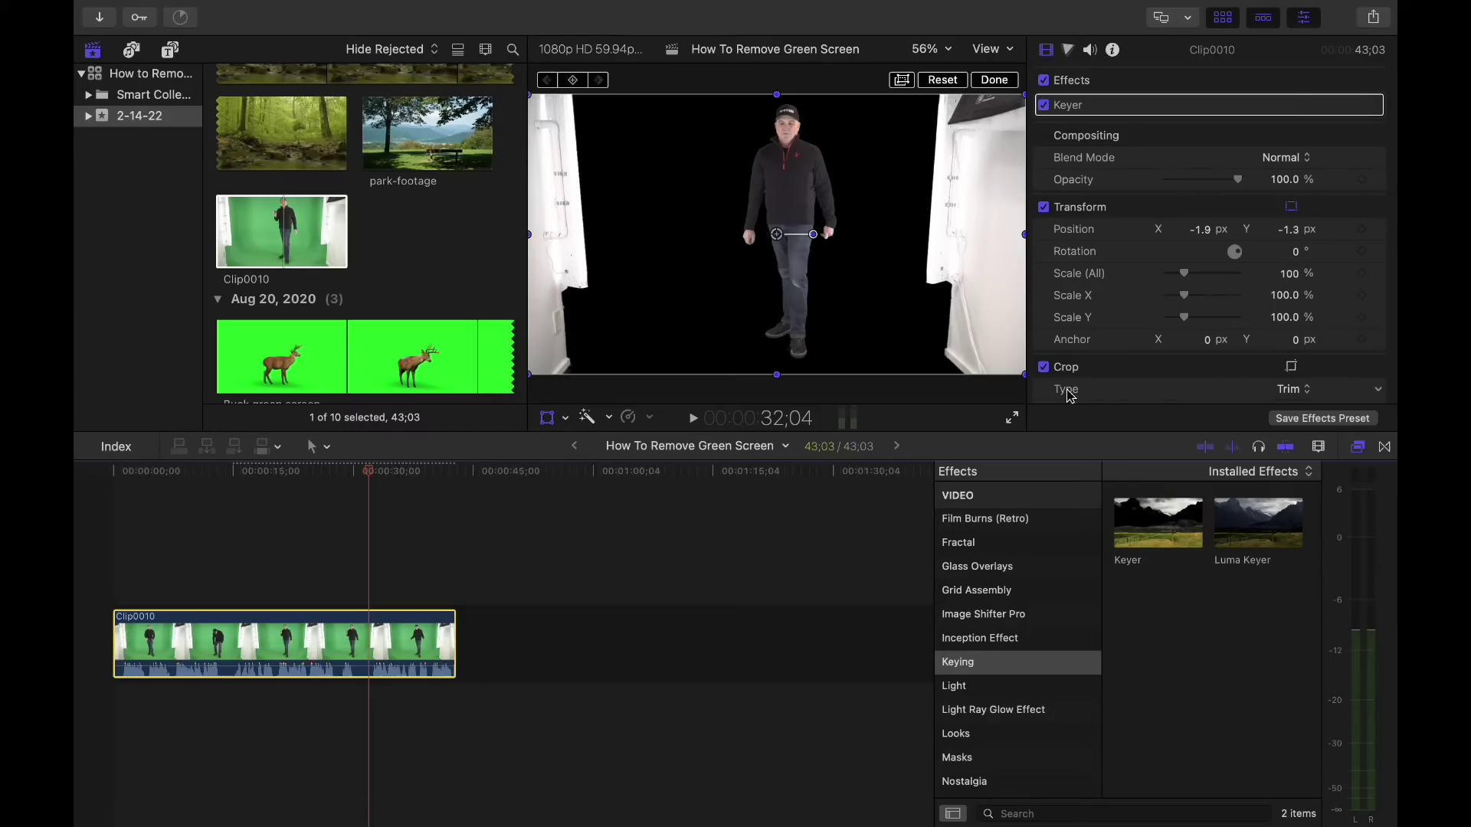
scroll(1111, 200, down, 1)
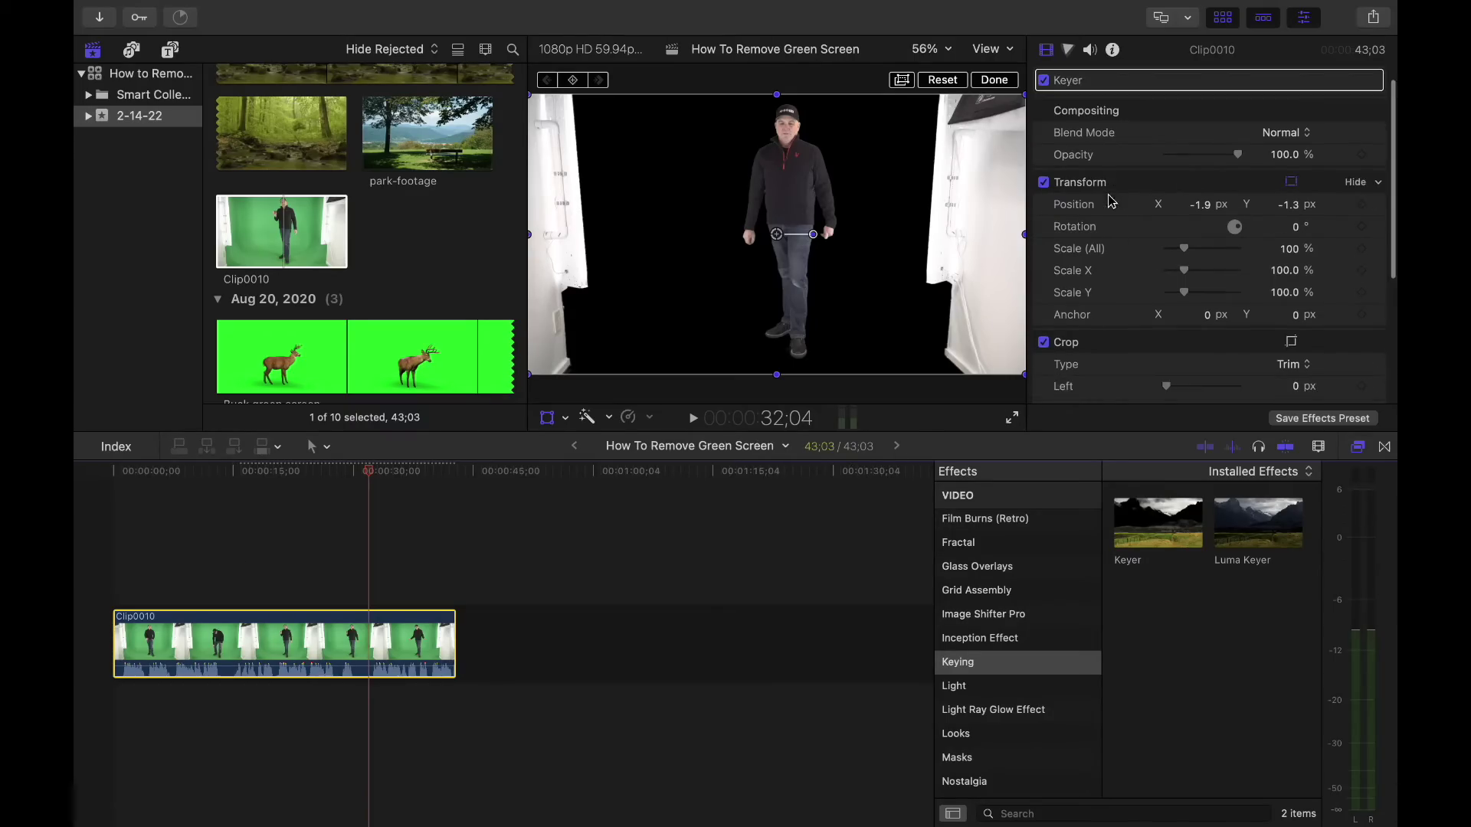
scroll(1114, 199, up, 1)
click(1354, 202)
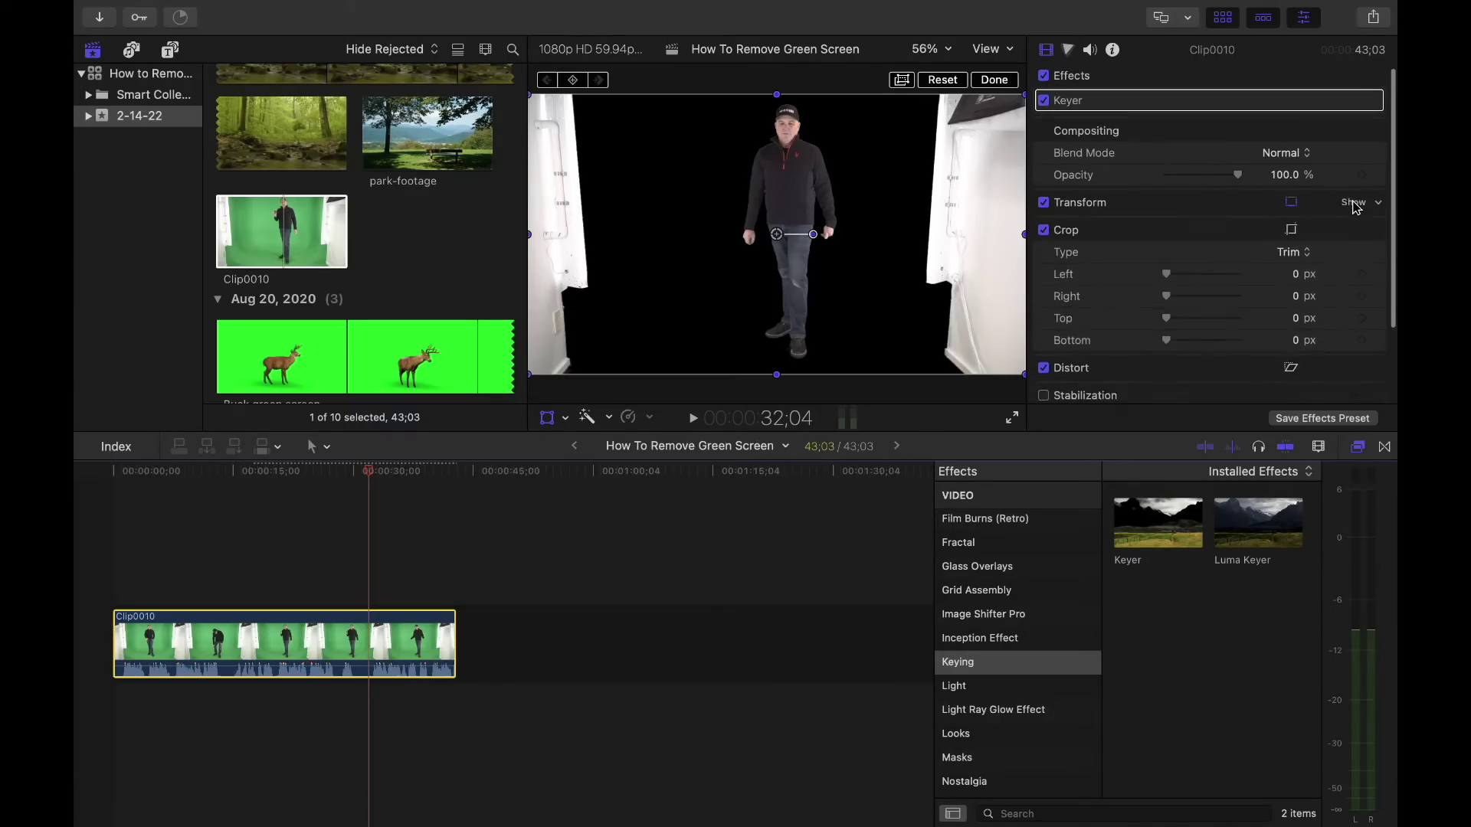
click(1354, 203)
scroll(1351, 245, down, 5)
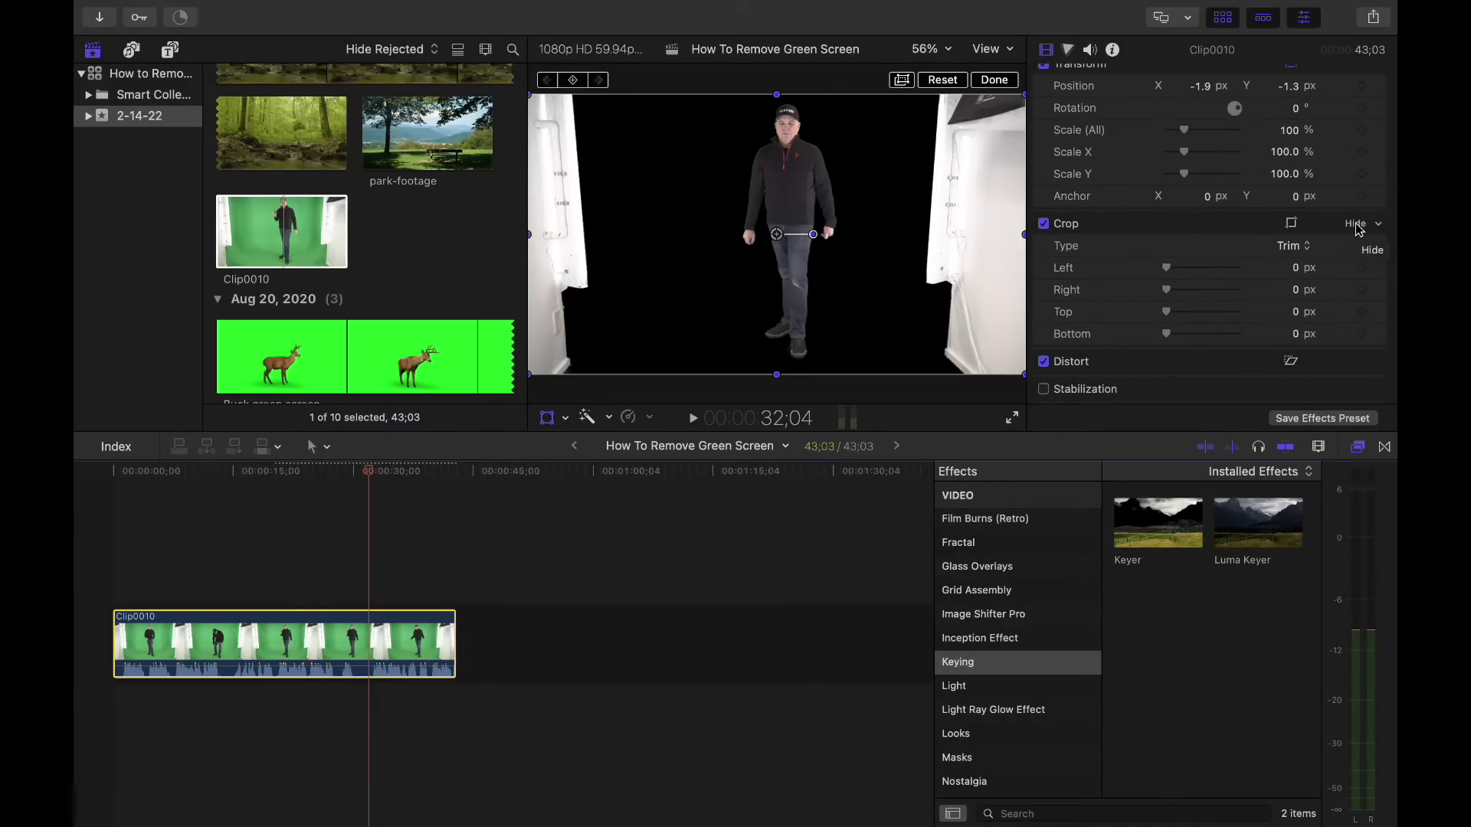
click(1357, 225)
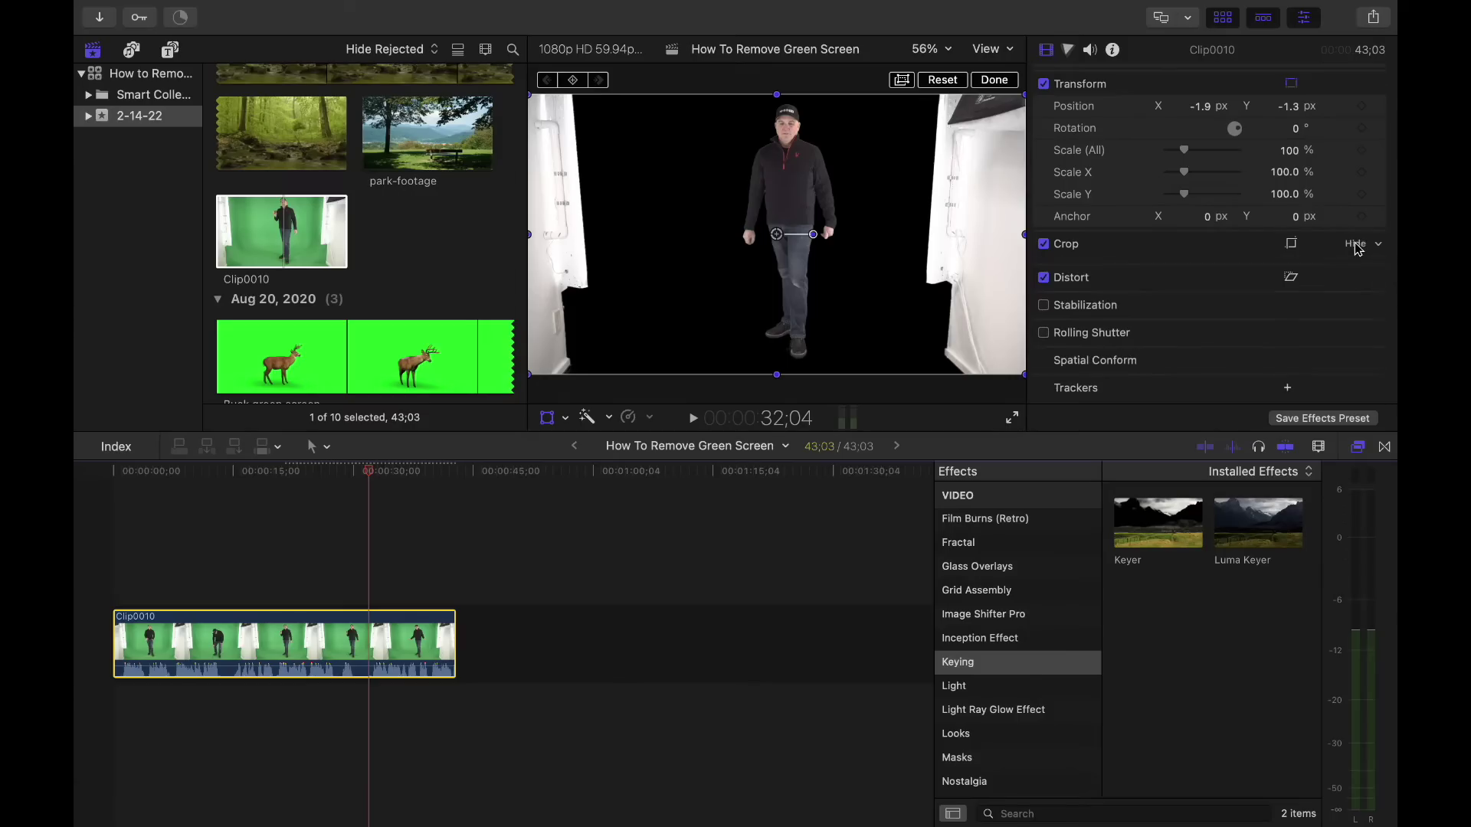
click(1357, 244)
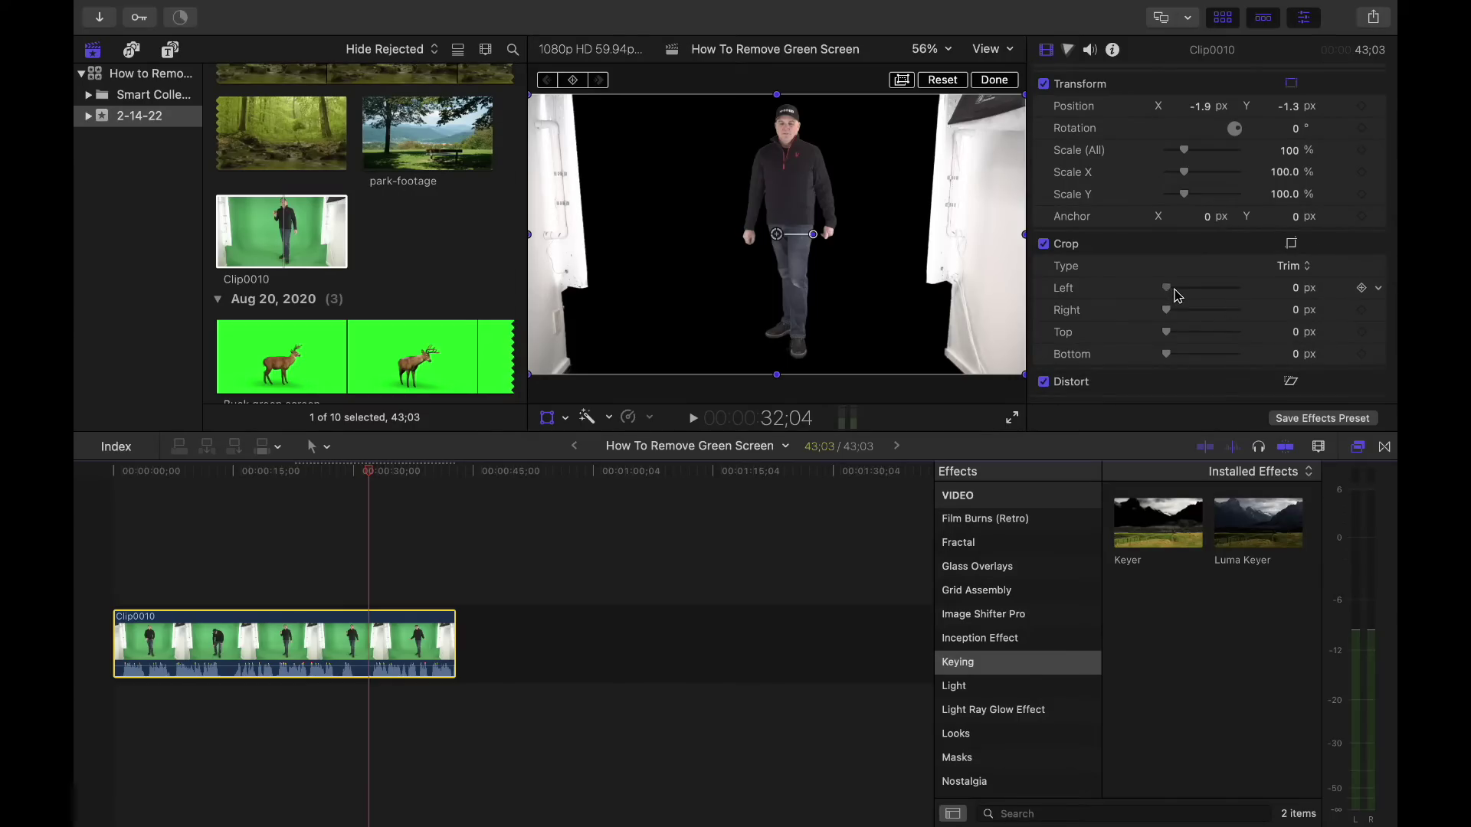
drag(1175, 289, 1195, 322)
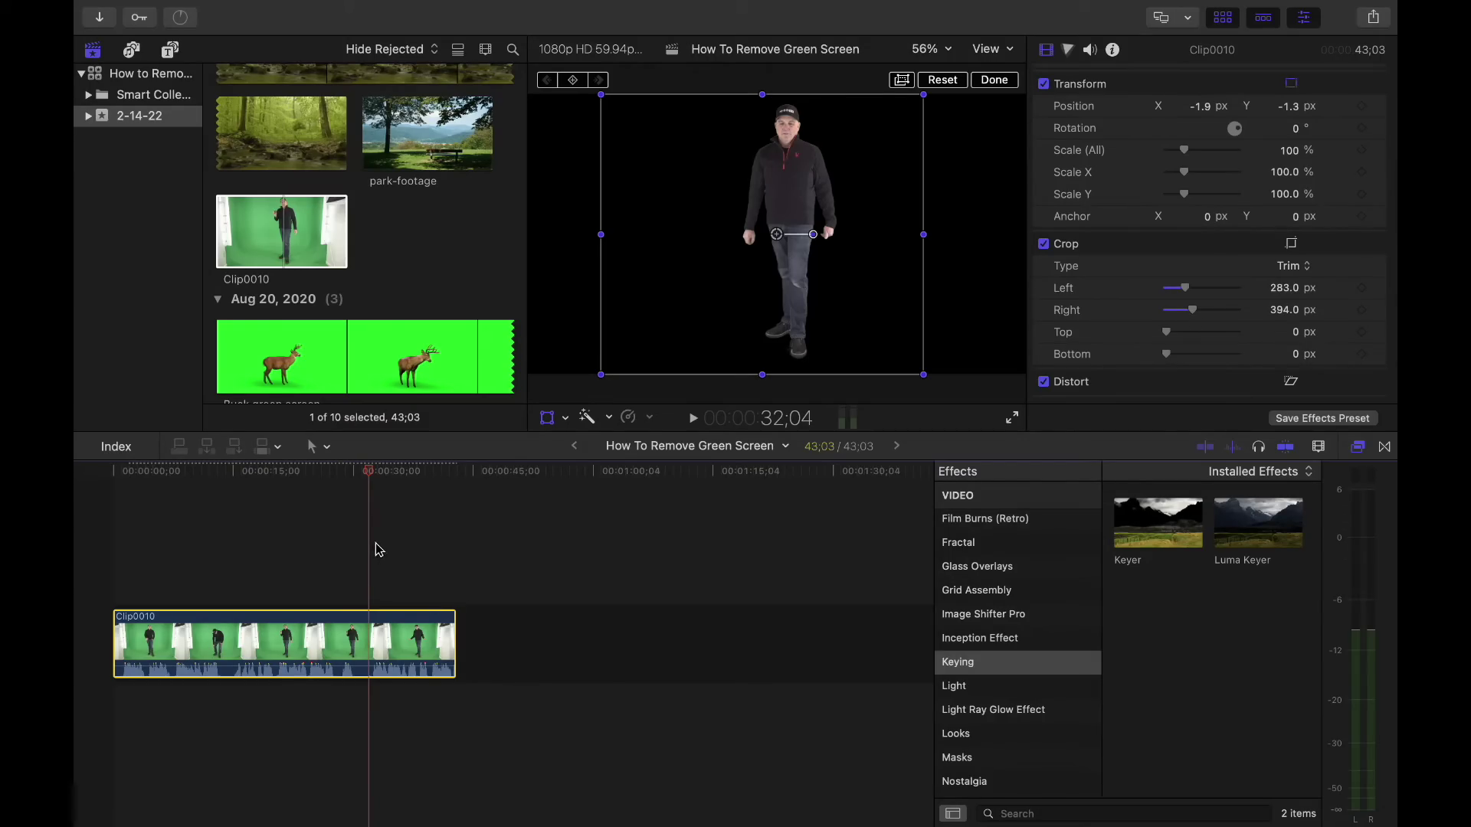
Place the nature-footage clip on the timeline beneath Clip0010.
scroll(299, 157, up, 3)
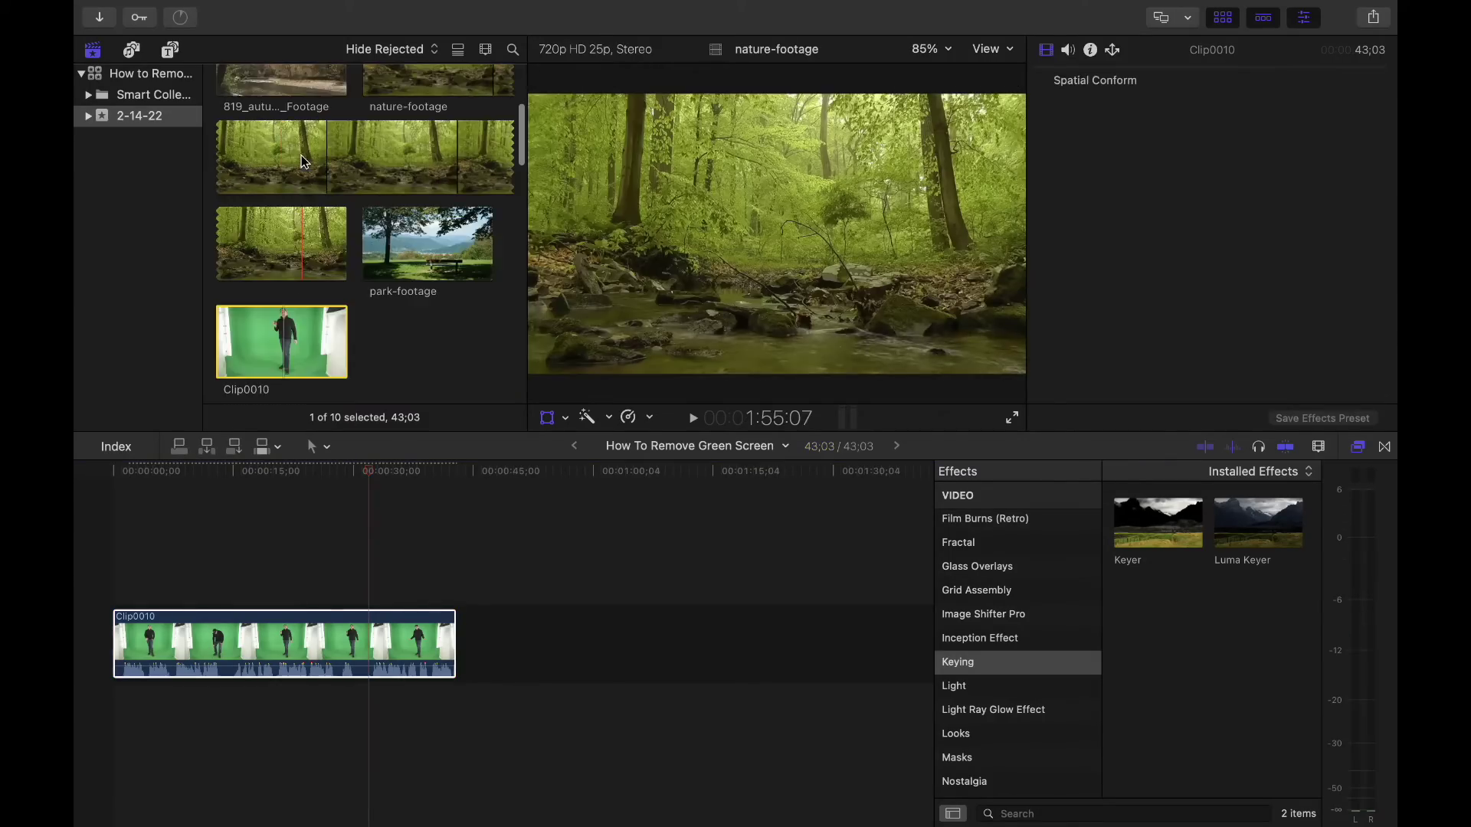
click(274, 156)
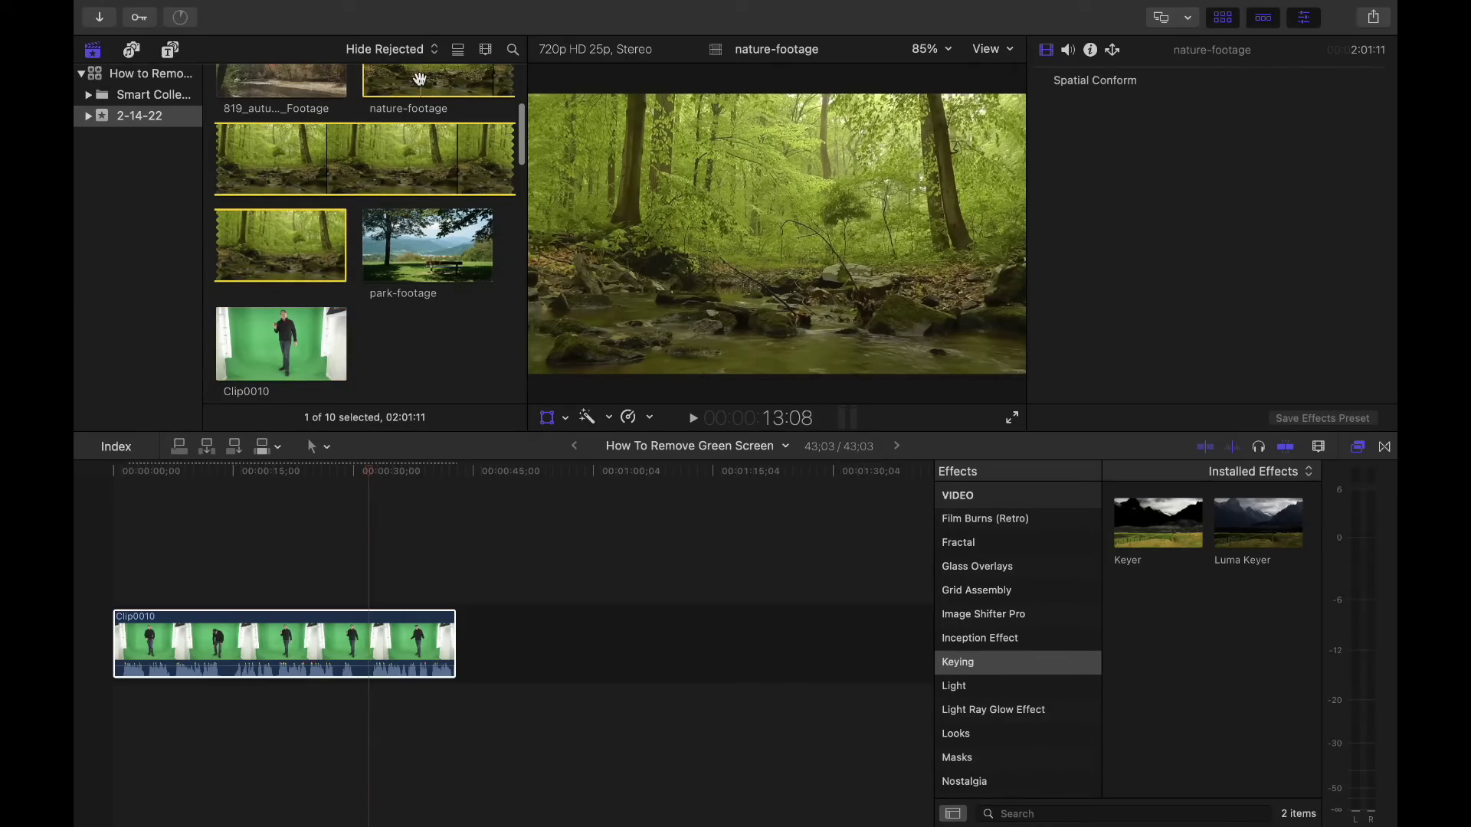
drag(419, 80, 119, 729)
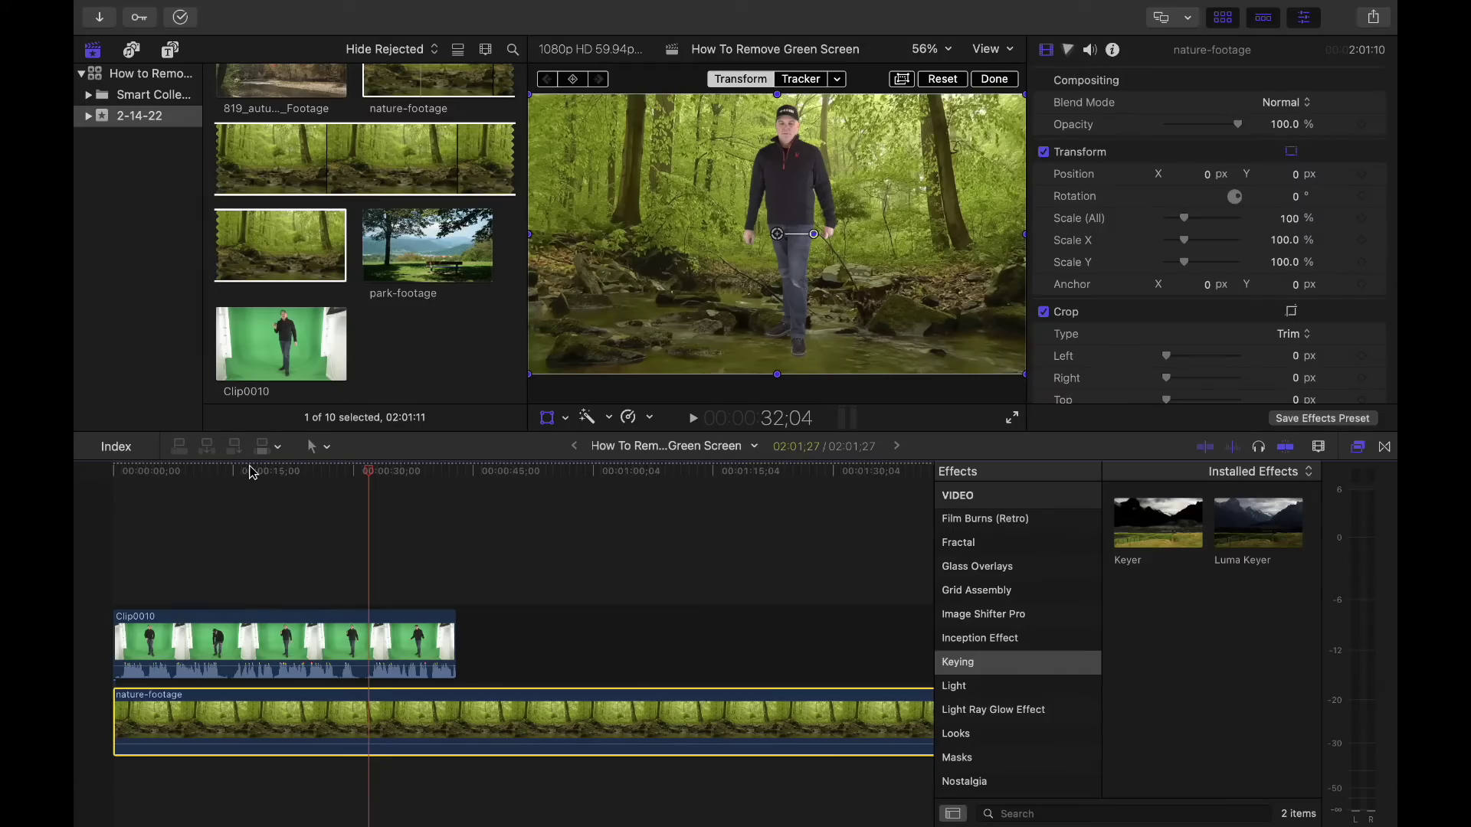
click(247, 472)
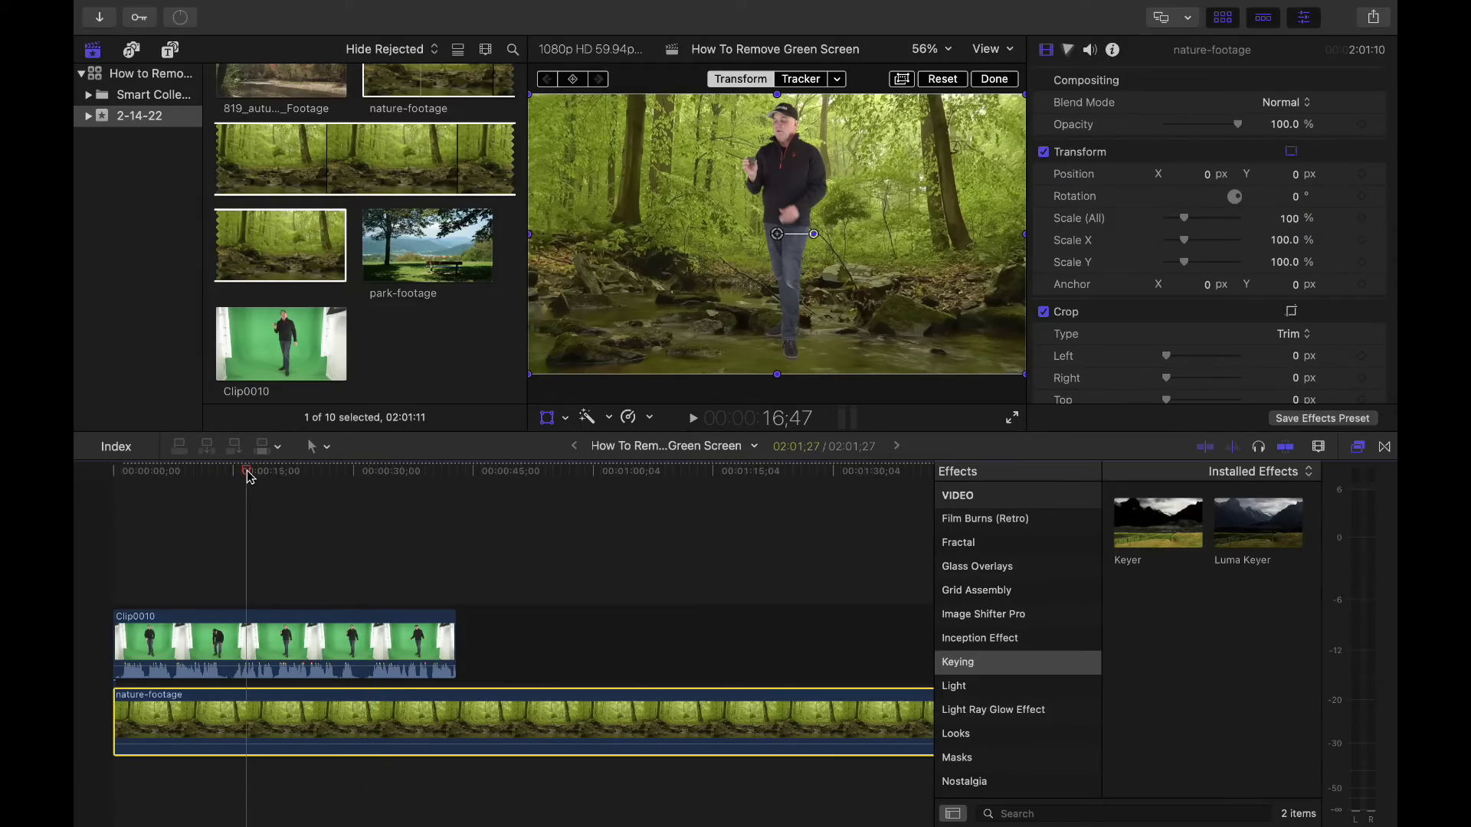
Scrub and play the presenter-over-forest composite, stopping at 7;18, then select Clip0010.
drag(247, 475, 310, 479)
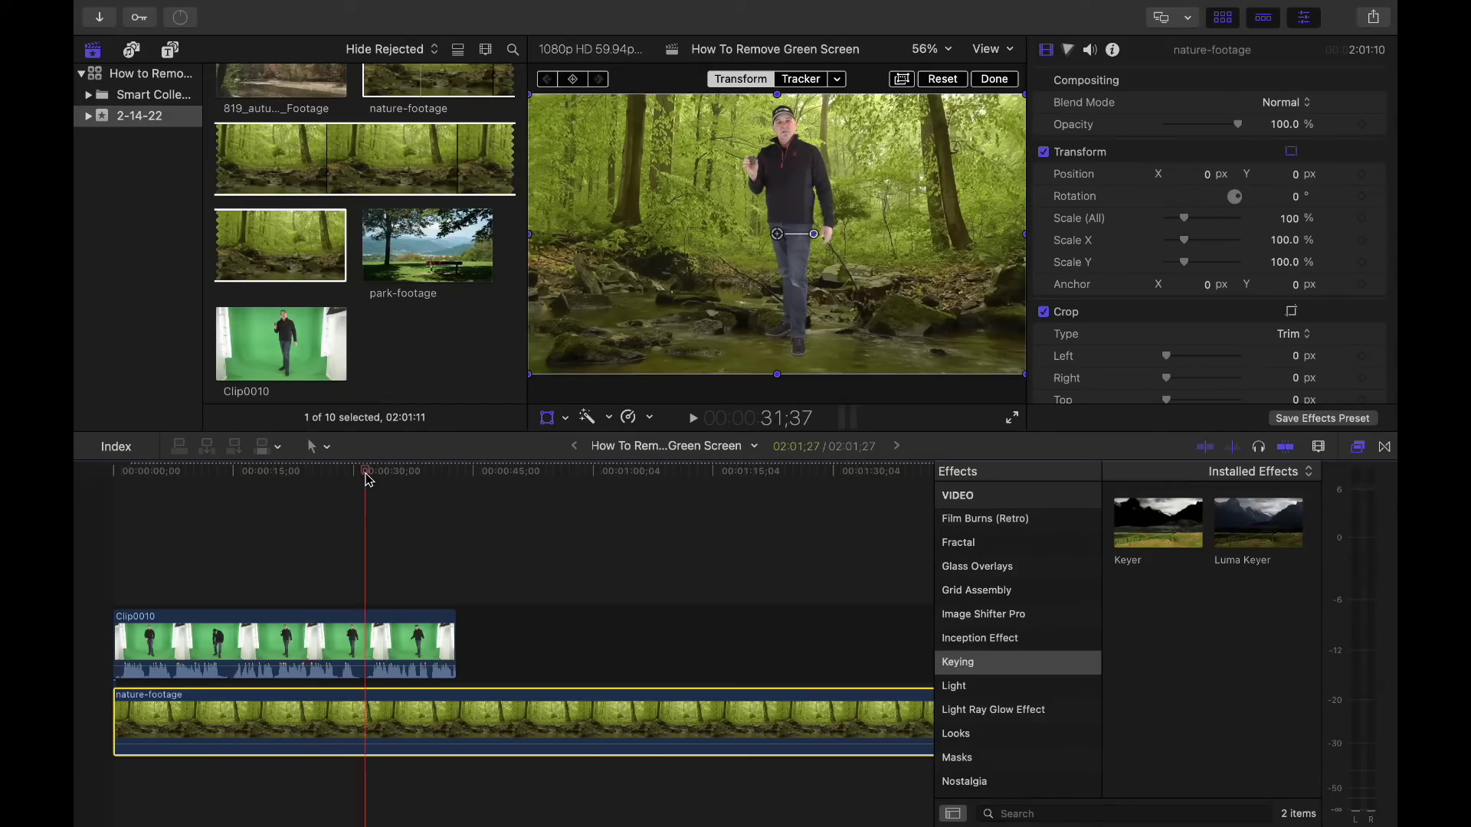
drag(368, 479, 314, 479)
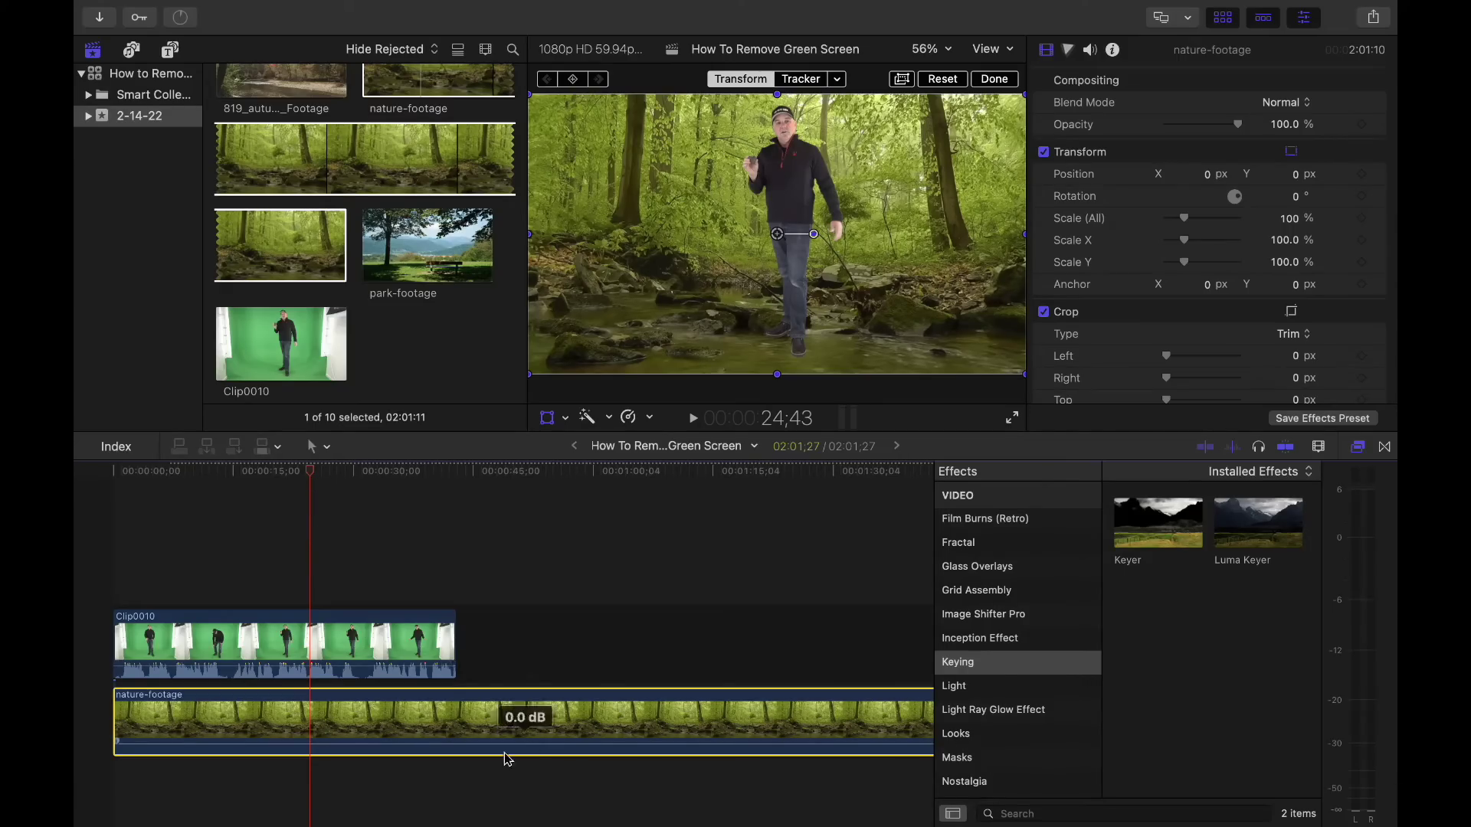
click(141, 471)
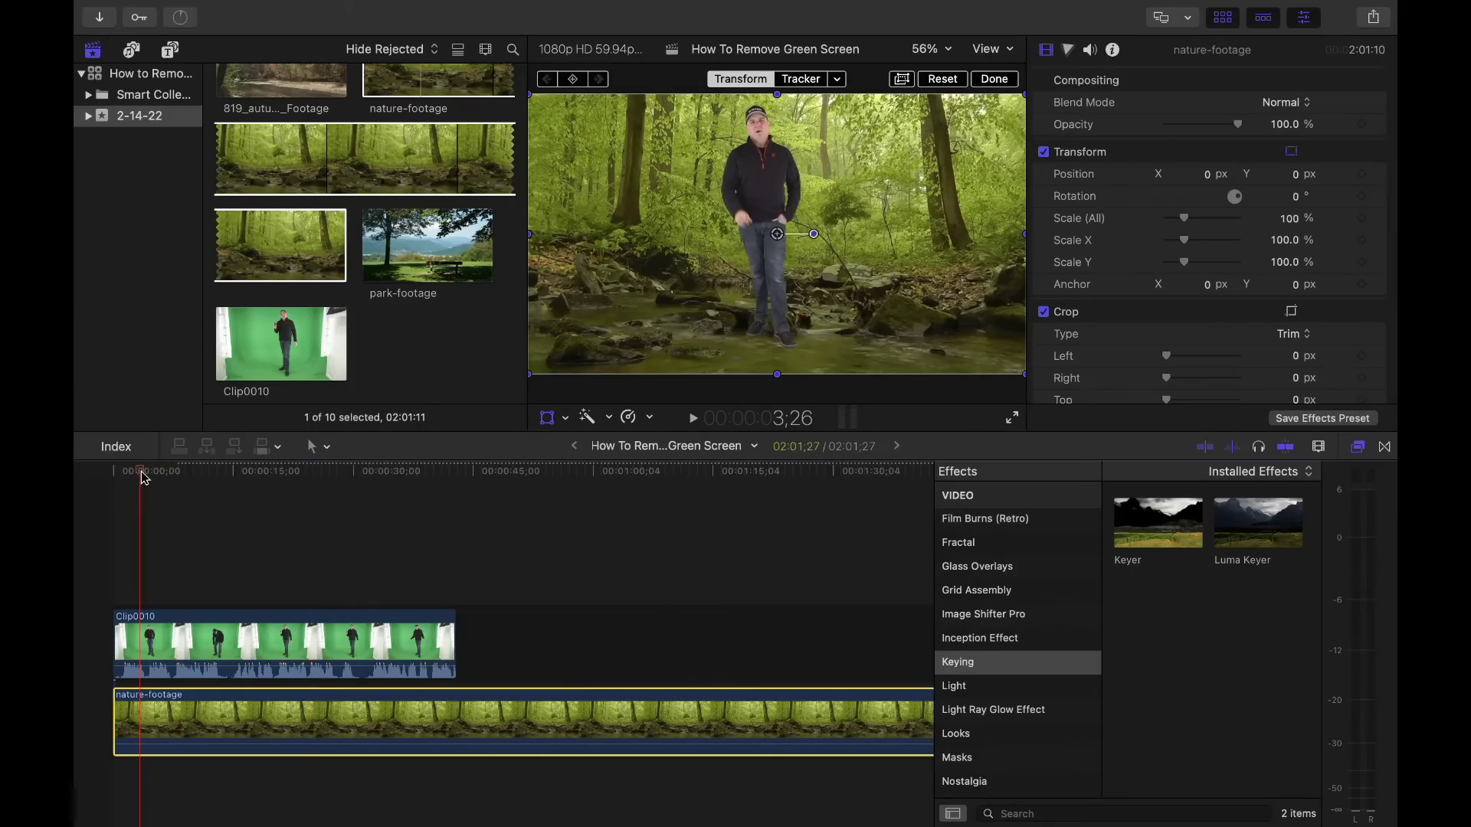
key(space)
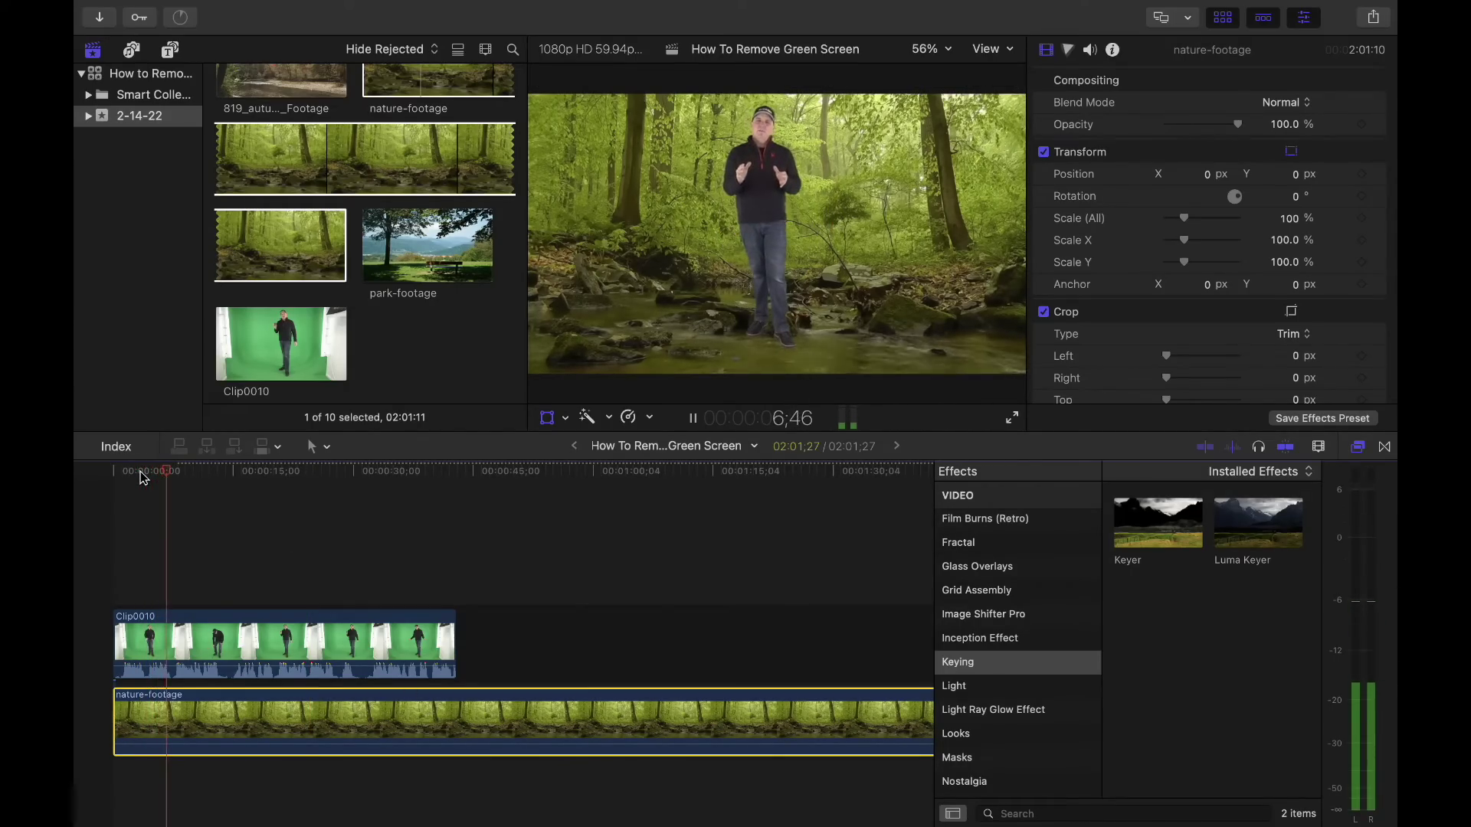
key(space)
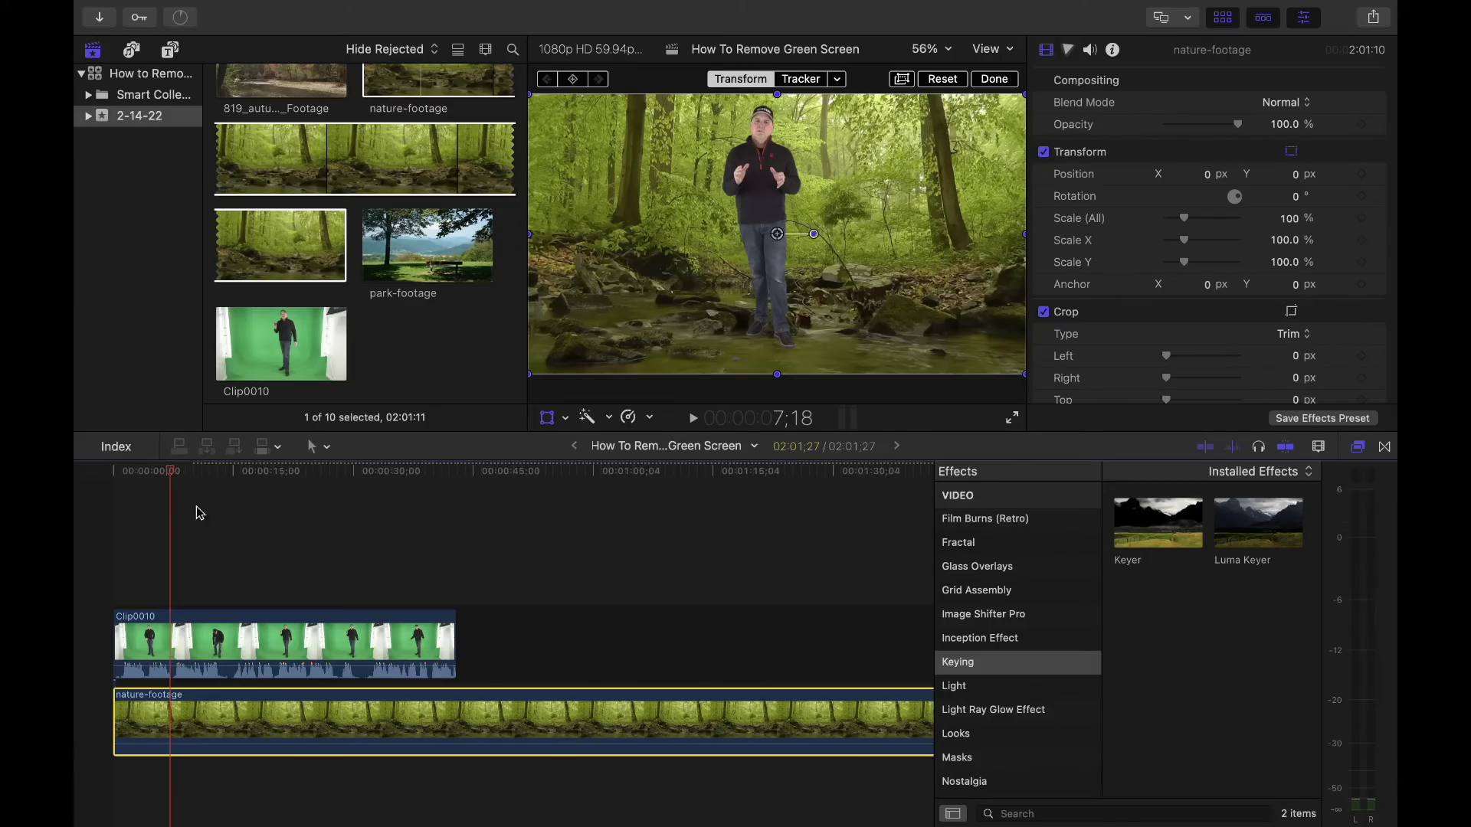
click(292, 634)
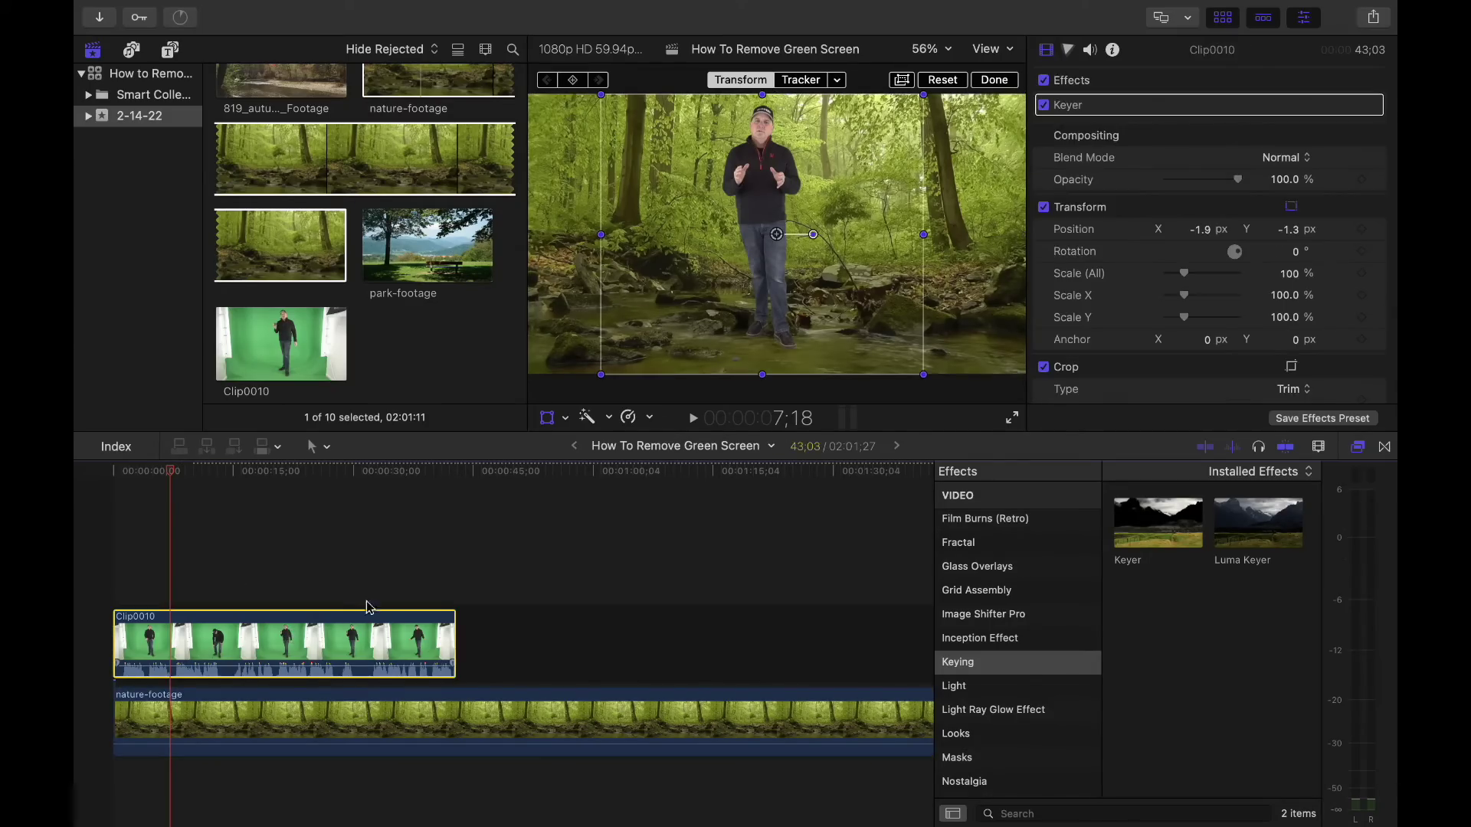
Scale the presenter down to 73% and move it up toward the right of the frame.
click(1287, 274)
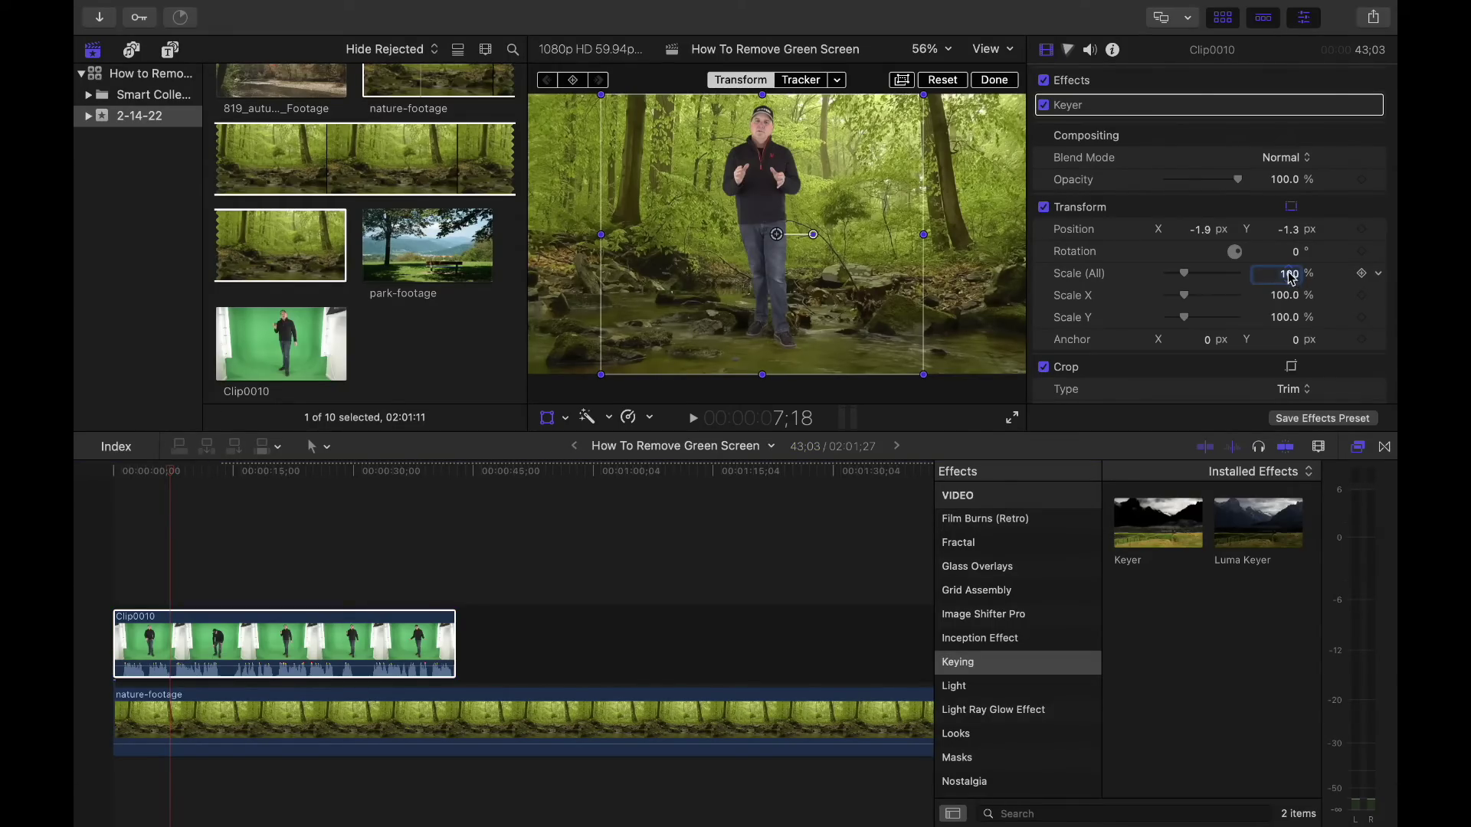
text(91)
key(Return)
drag(1290, 270, 1292, 273)
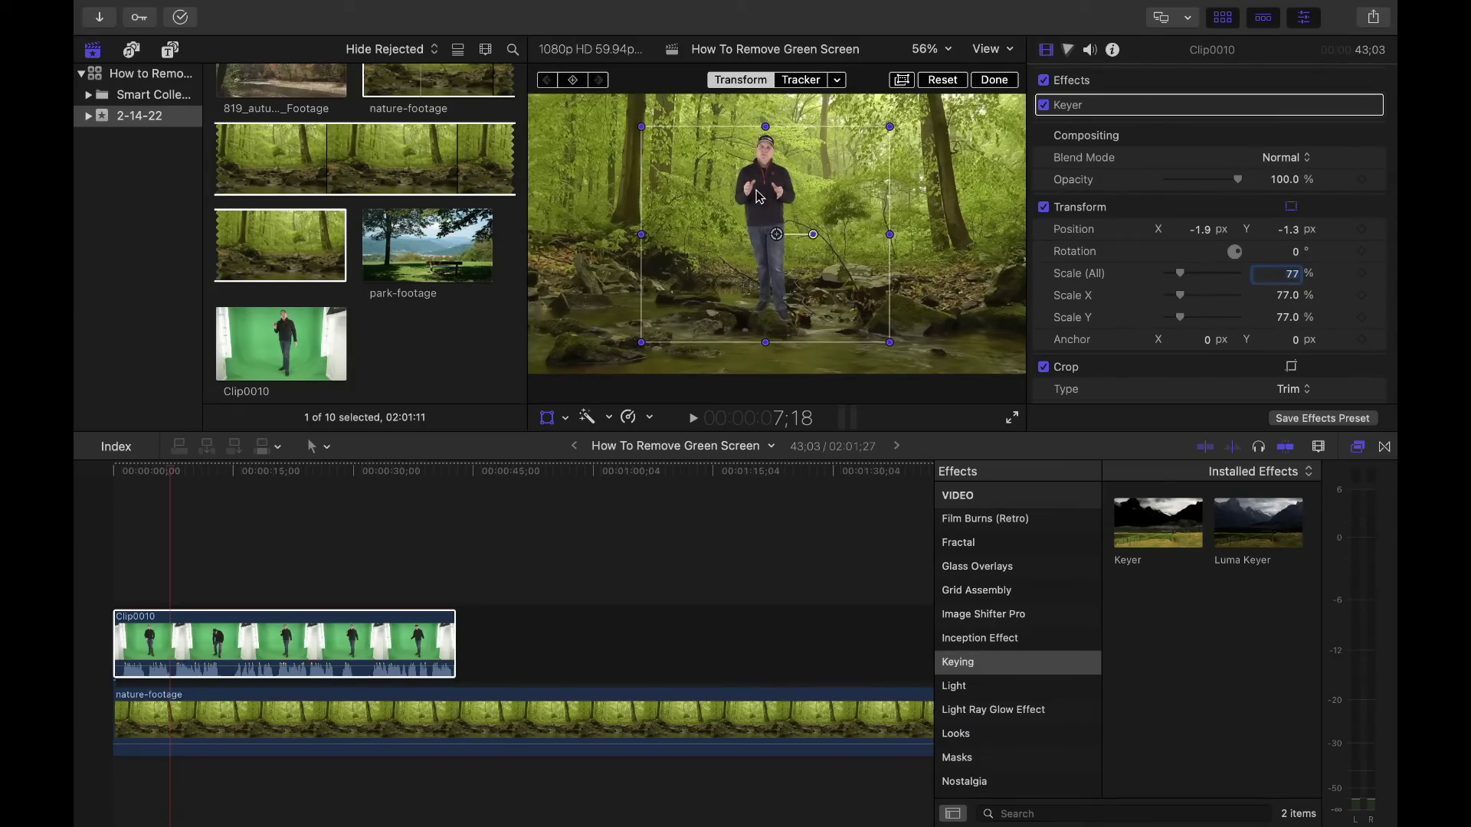
drag(759, 197, 860, 163)
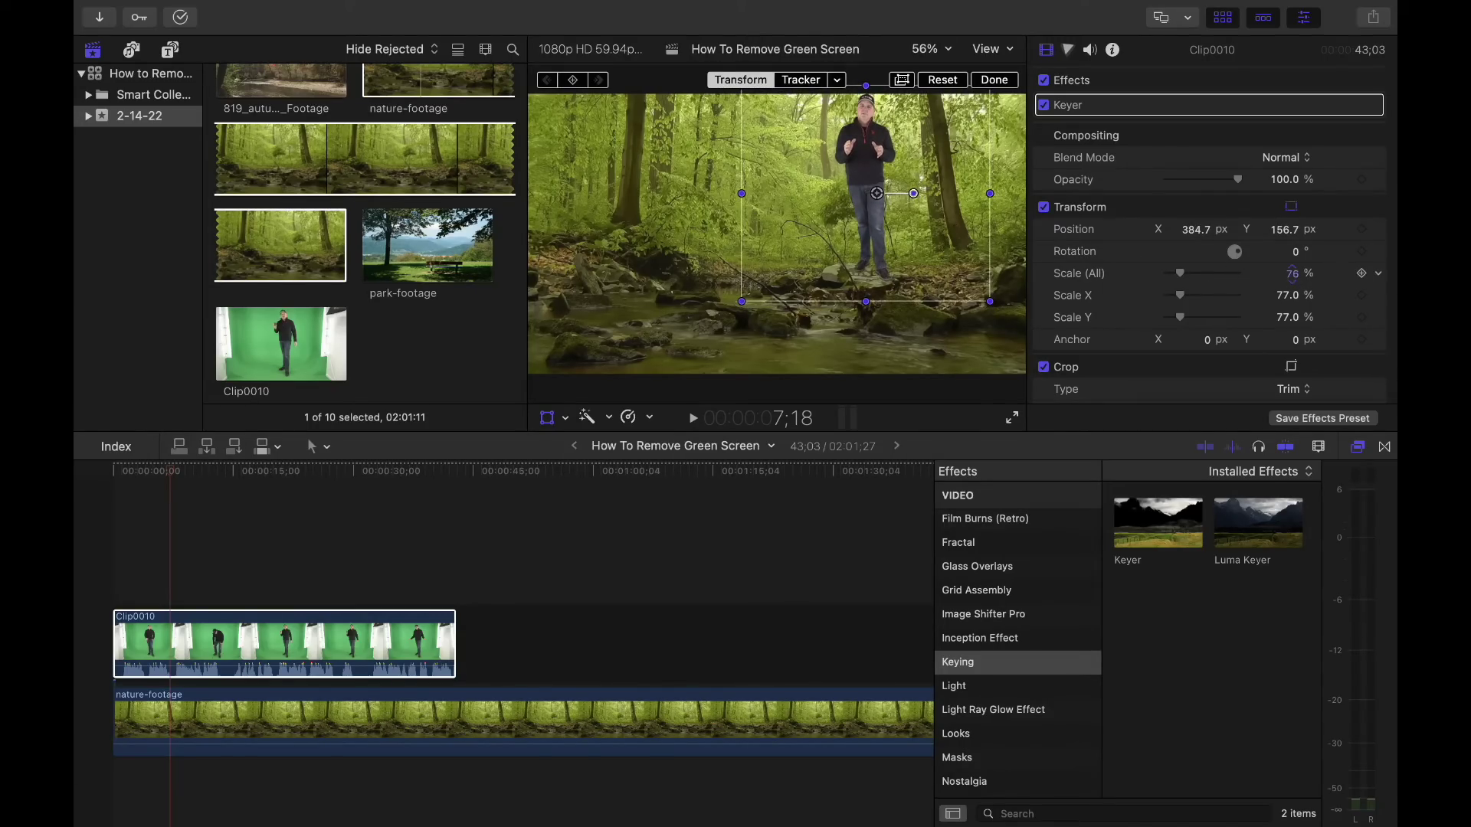
drag(1292, 273, 1293, 273)
drag(874, 168, 872, 177)
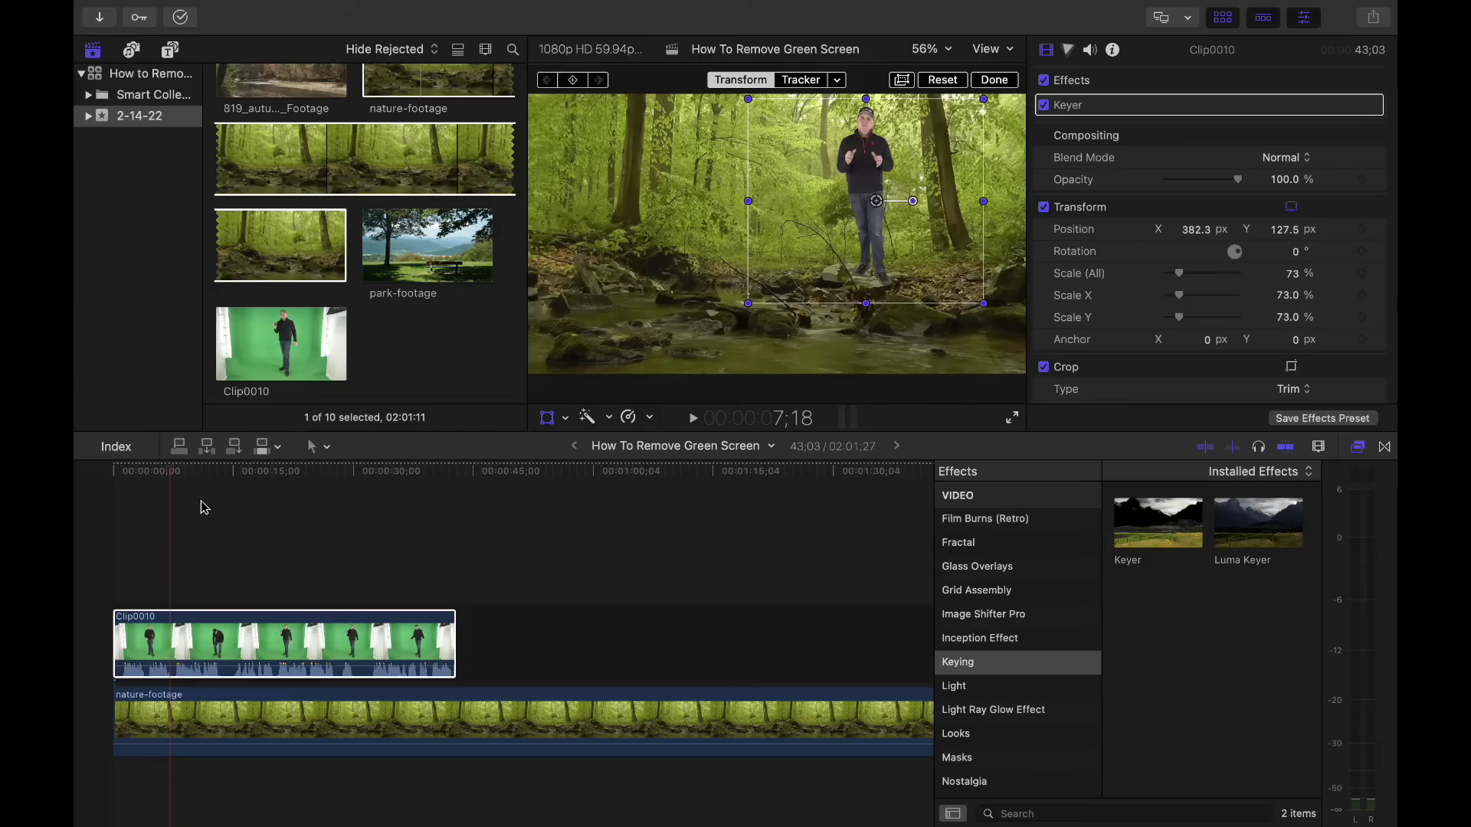
Nudge the presenter to 409.2, 163.5 px and preview the composite from about 12 seconds.
drag(206, 477, 234, 480)
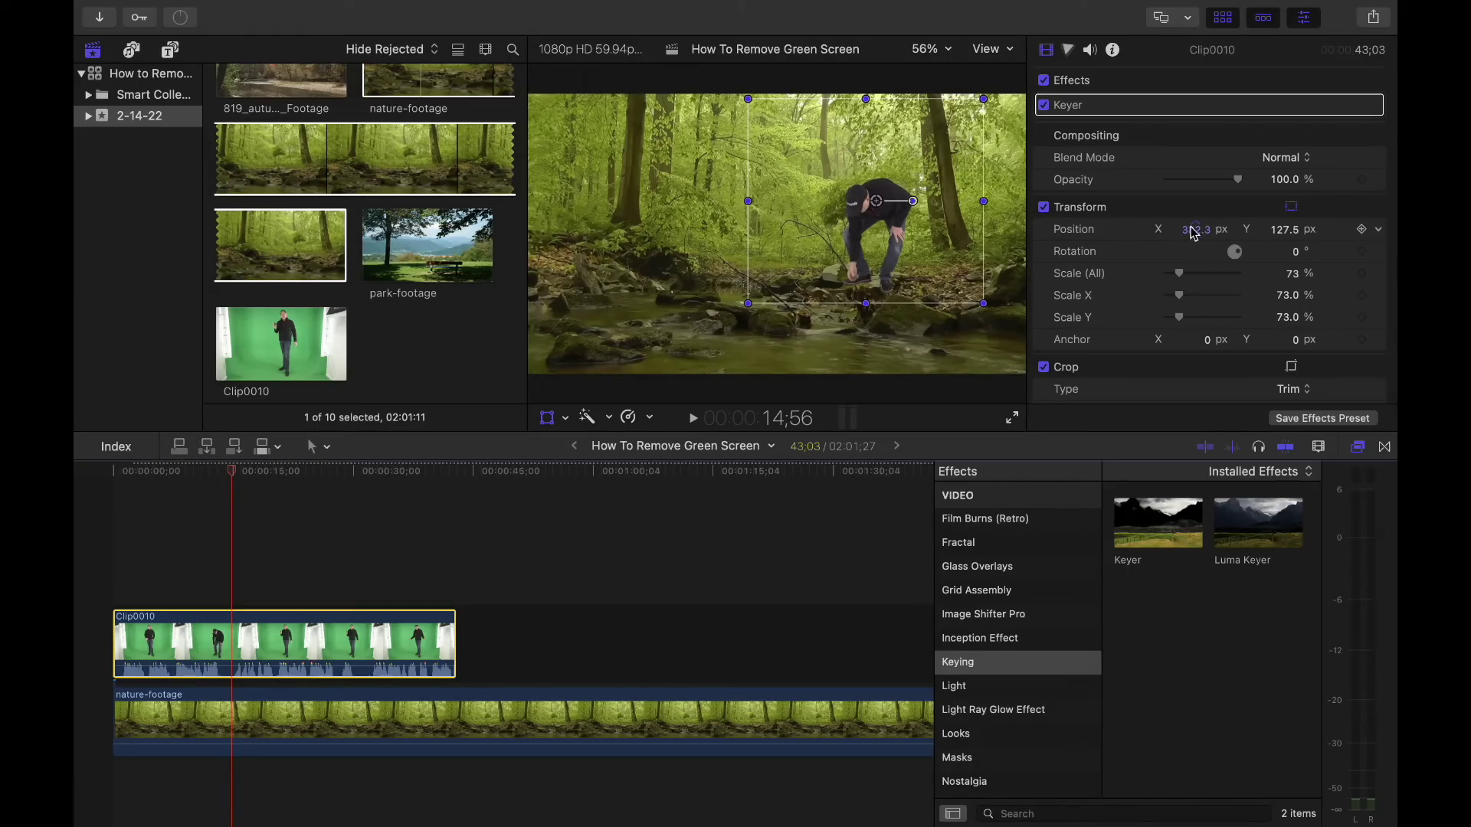
drag(1196, 229, 1284, 229)
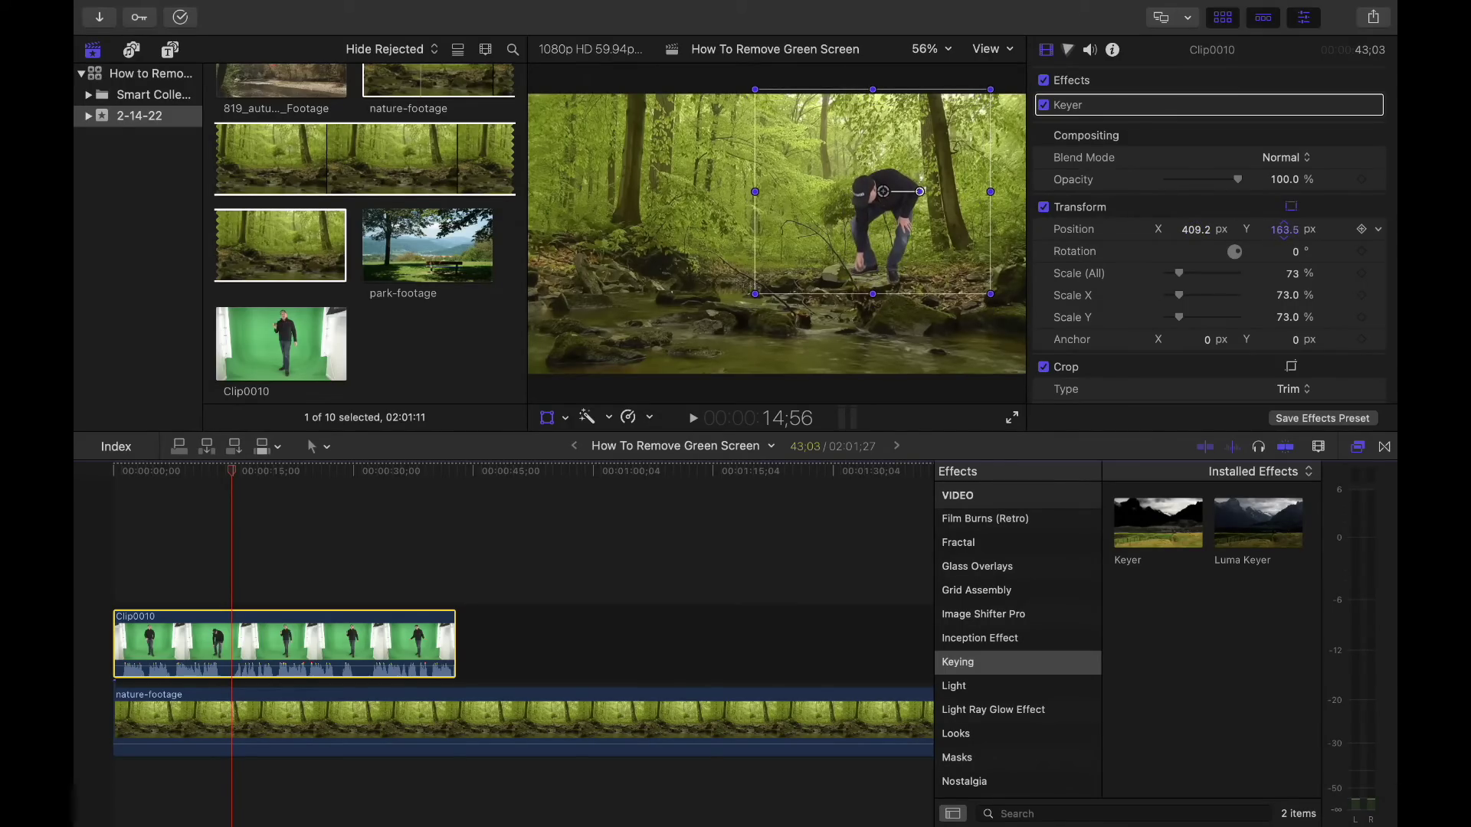
click(216, 472)
key(space)
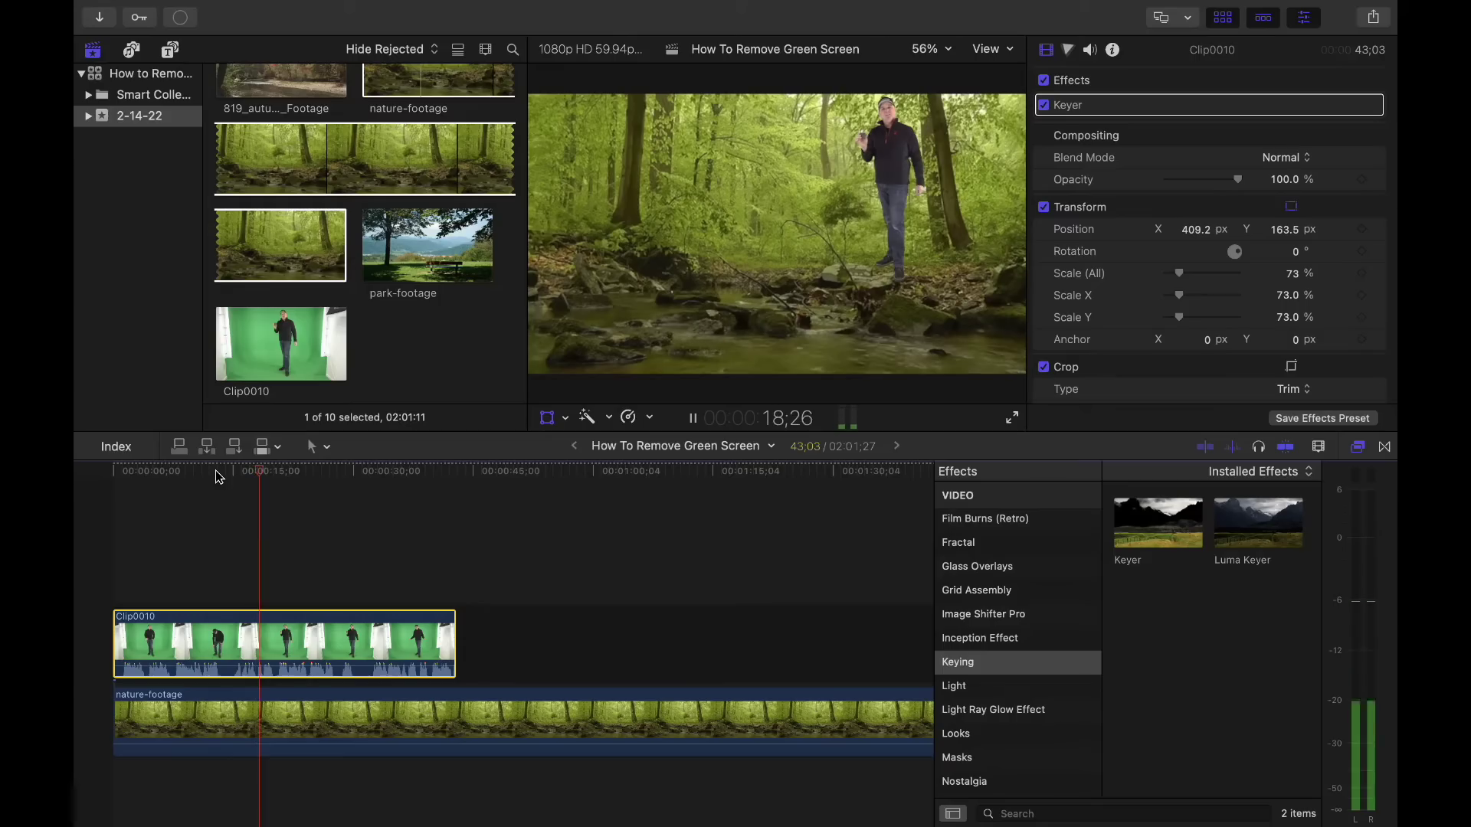
key(space)
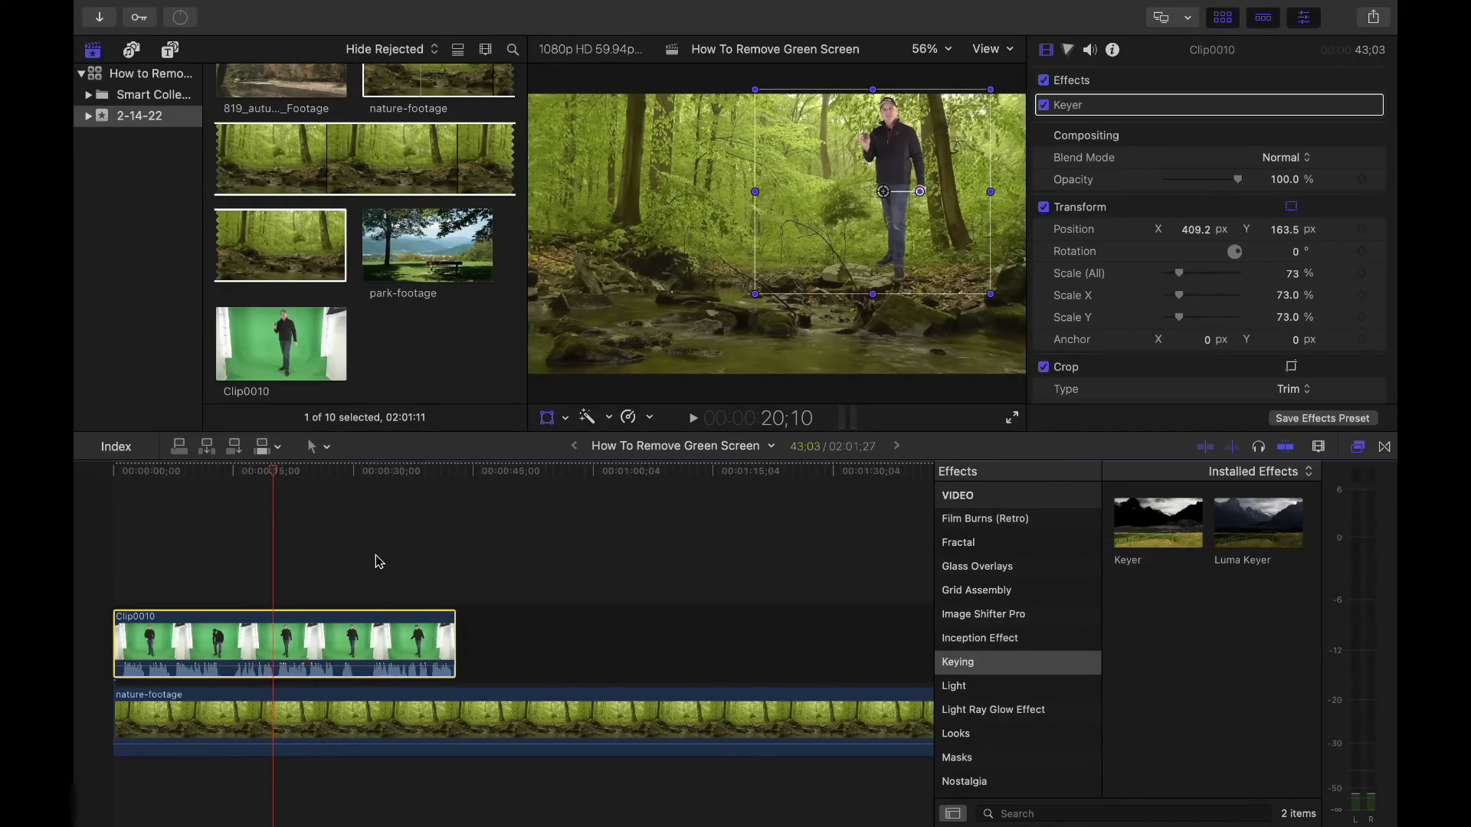
scroll(378, 562, right, 1)
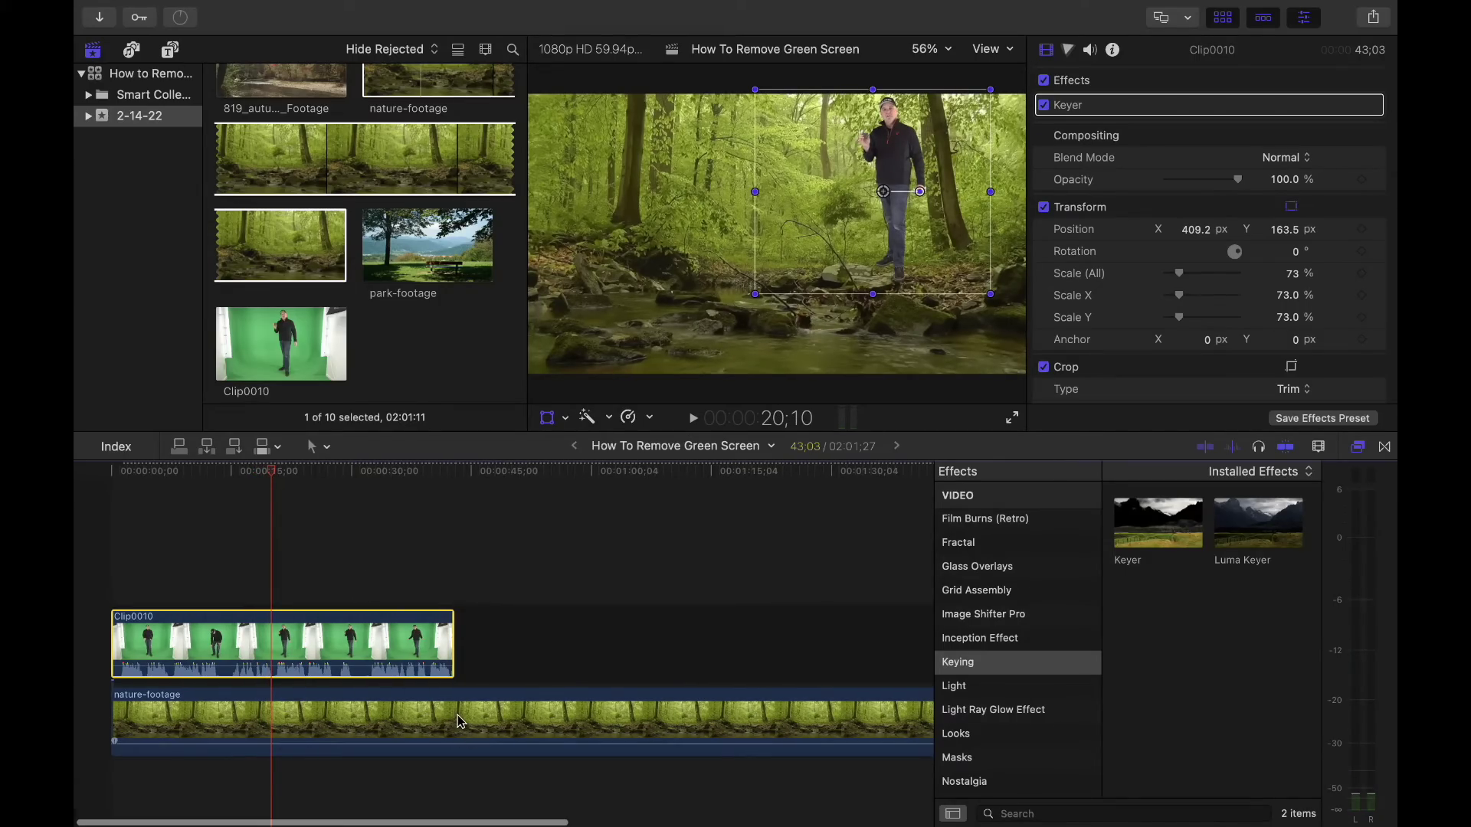
Blade the forest footage at Clip0010's end and delete the gap and leftover footage.
key(b)
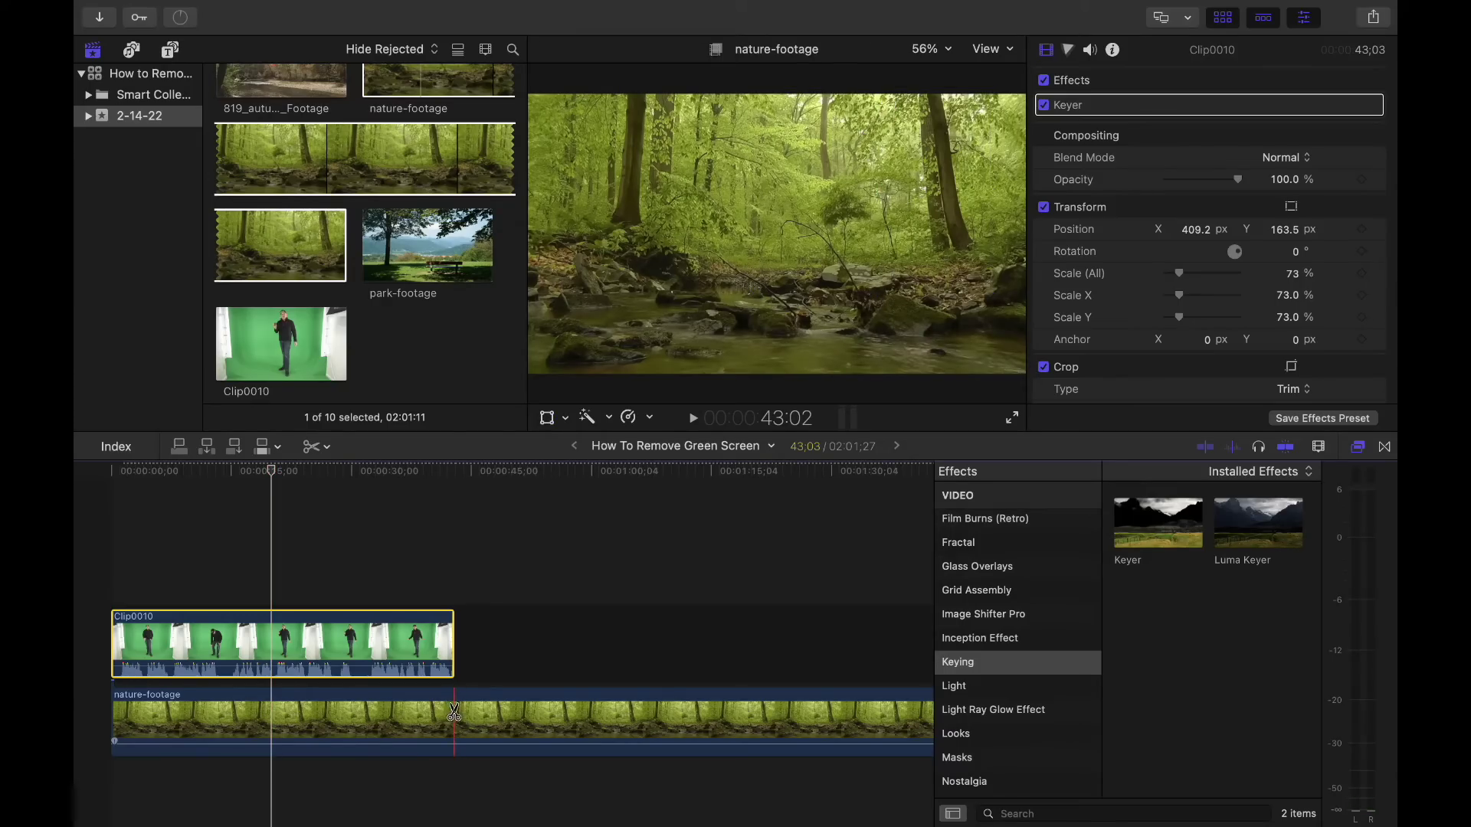
click(454, 712)
key(a)
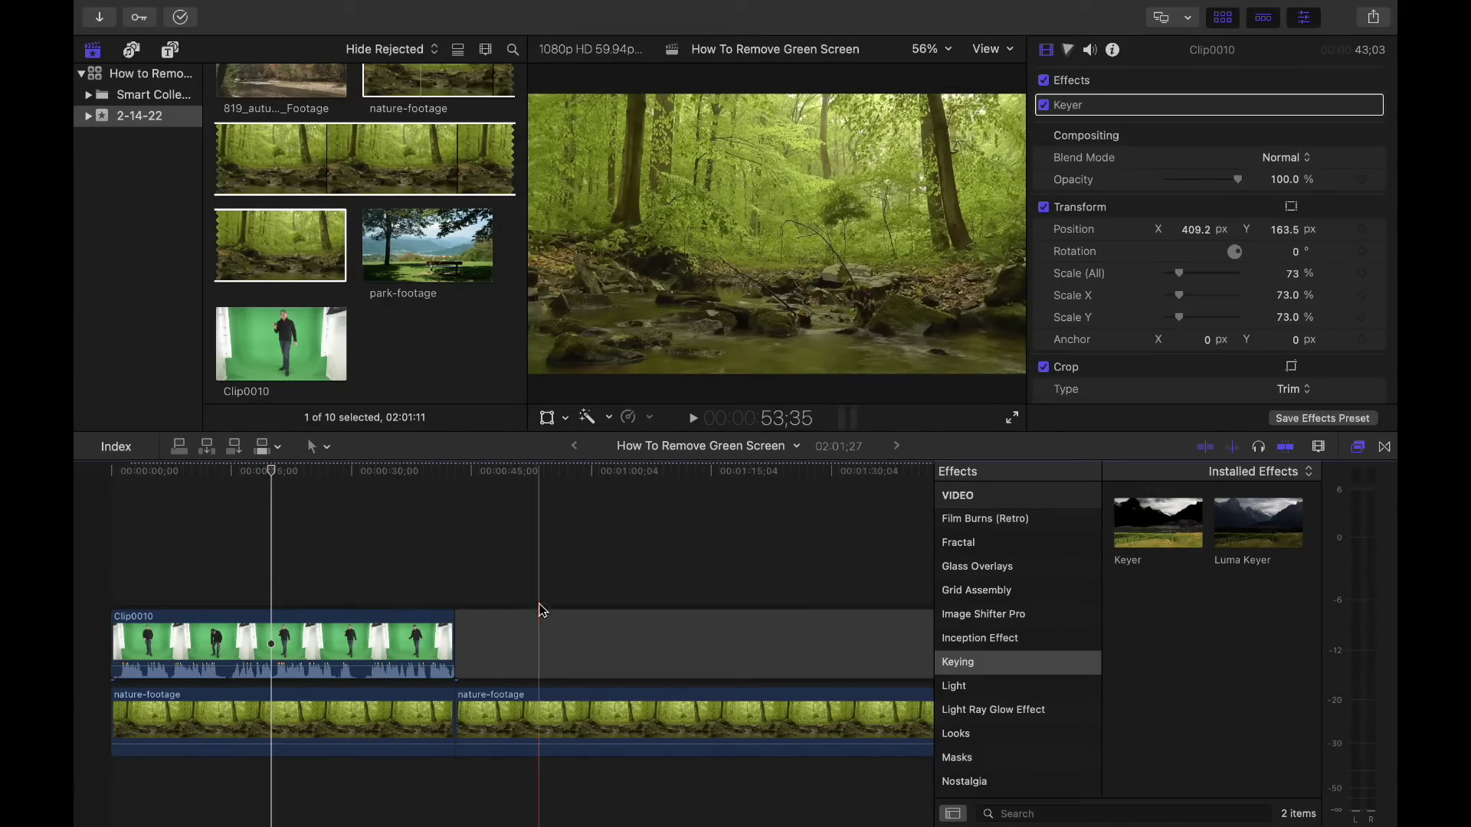
drag(542, 610, 630, 770)
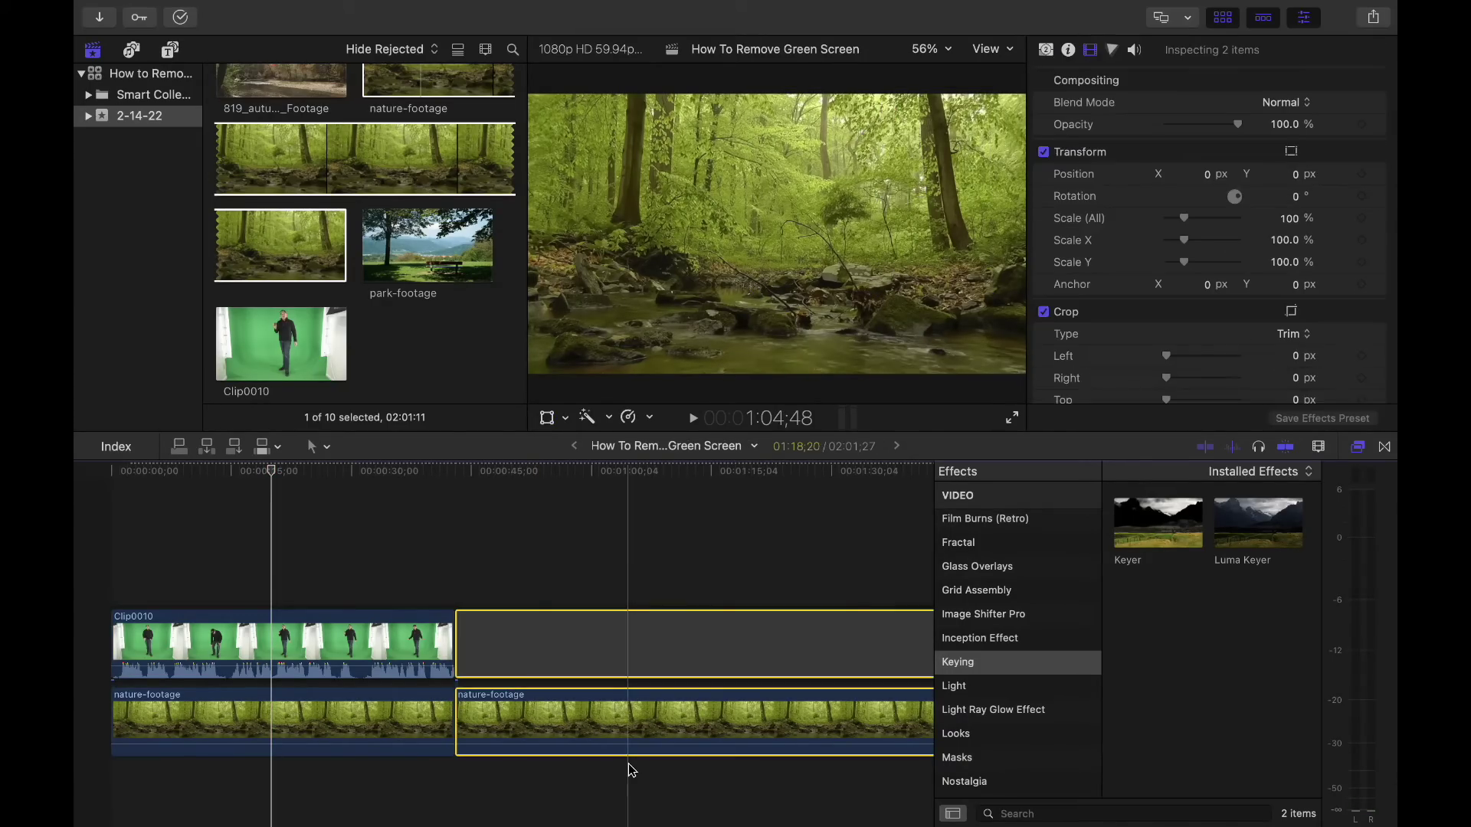
key(Delete)
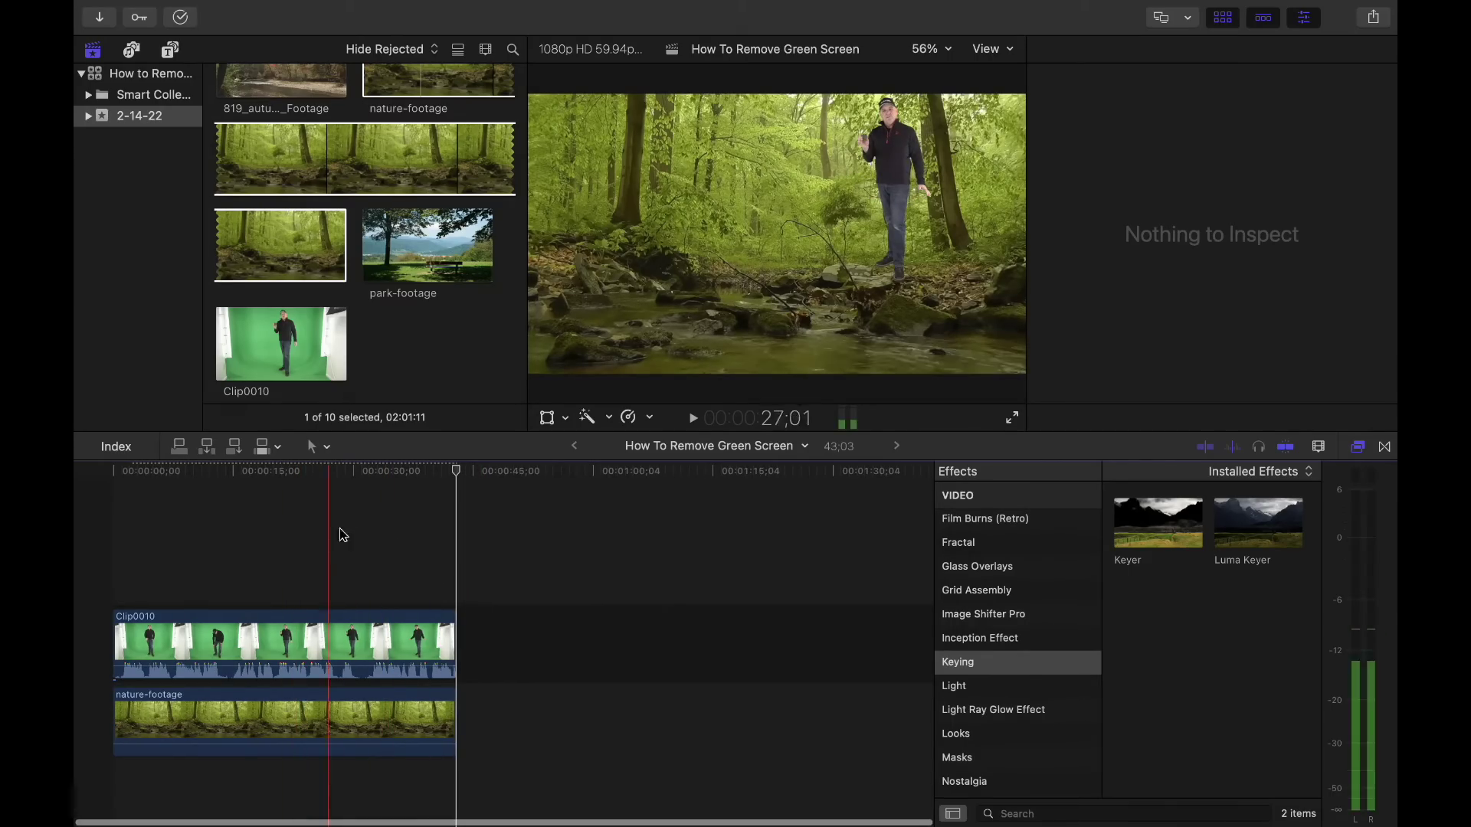
scroll(424, 336, up, 5)
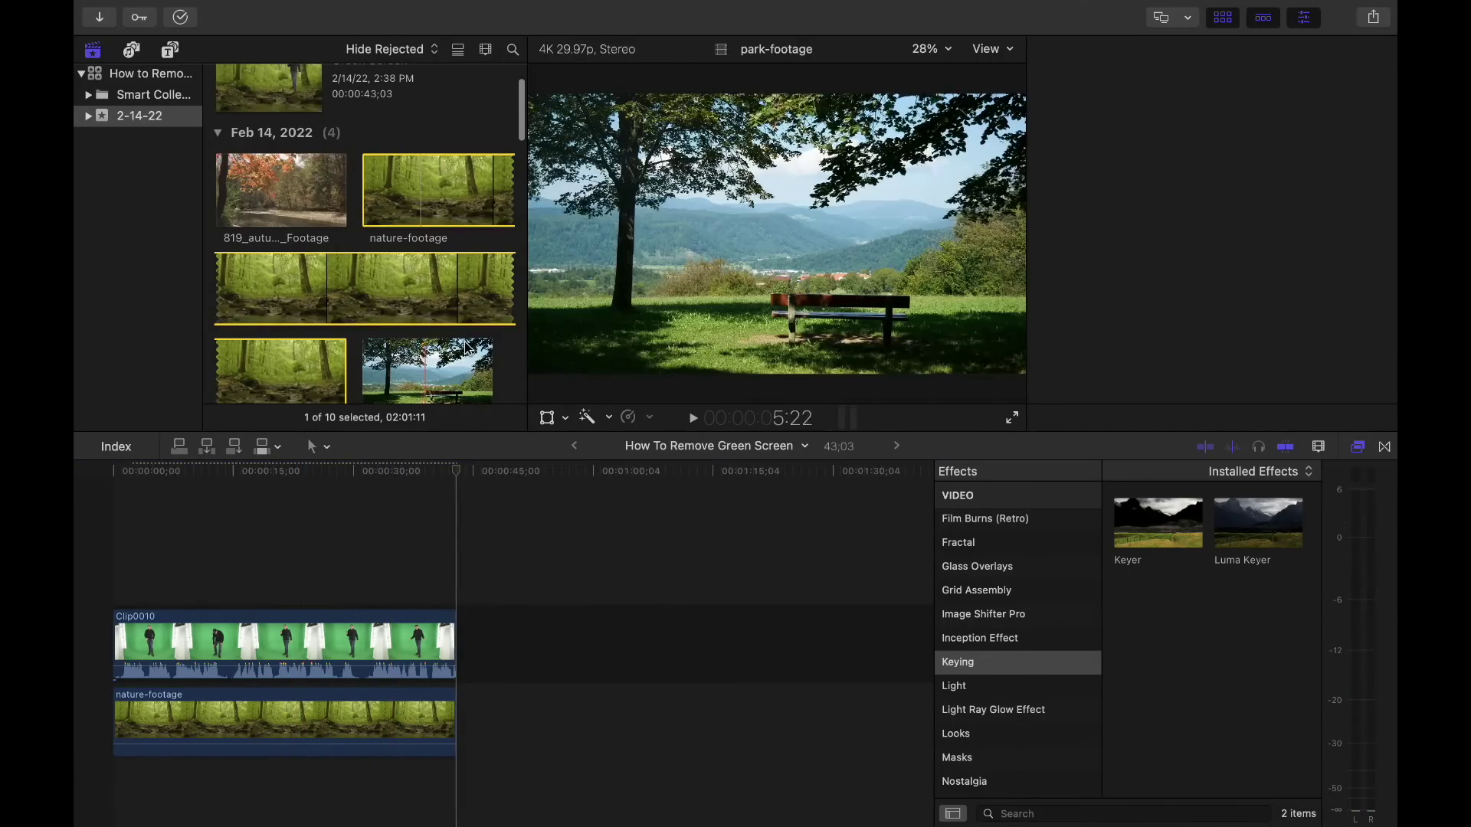
Add a range of Forrest Ambience #1 _ Light Birds beneath the video, trimmed to 43;03.
scroll(483, 354, down, 10)
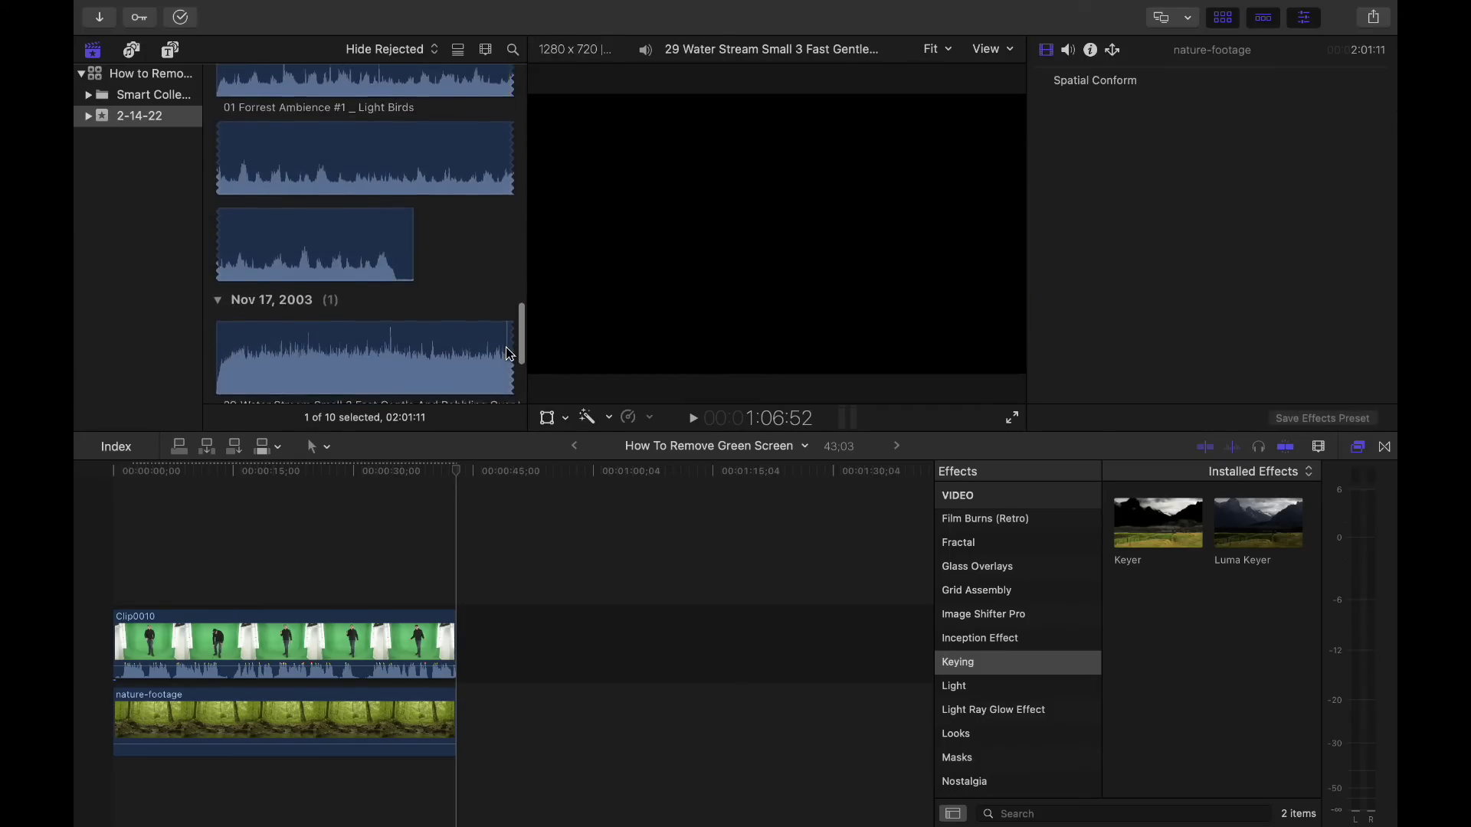
scroll(510, 354, up, 2)
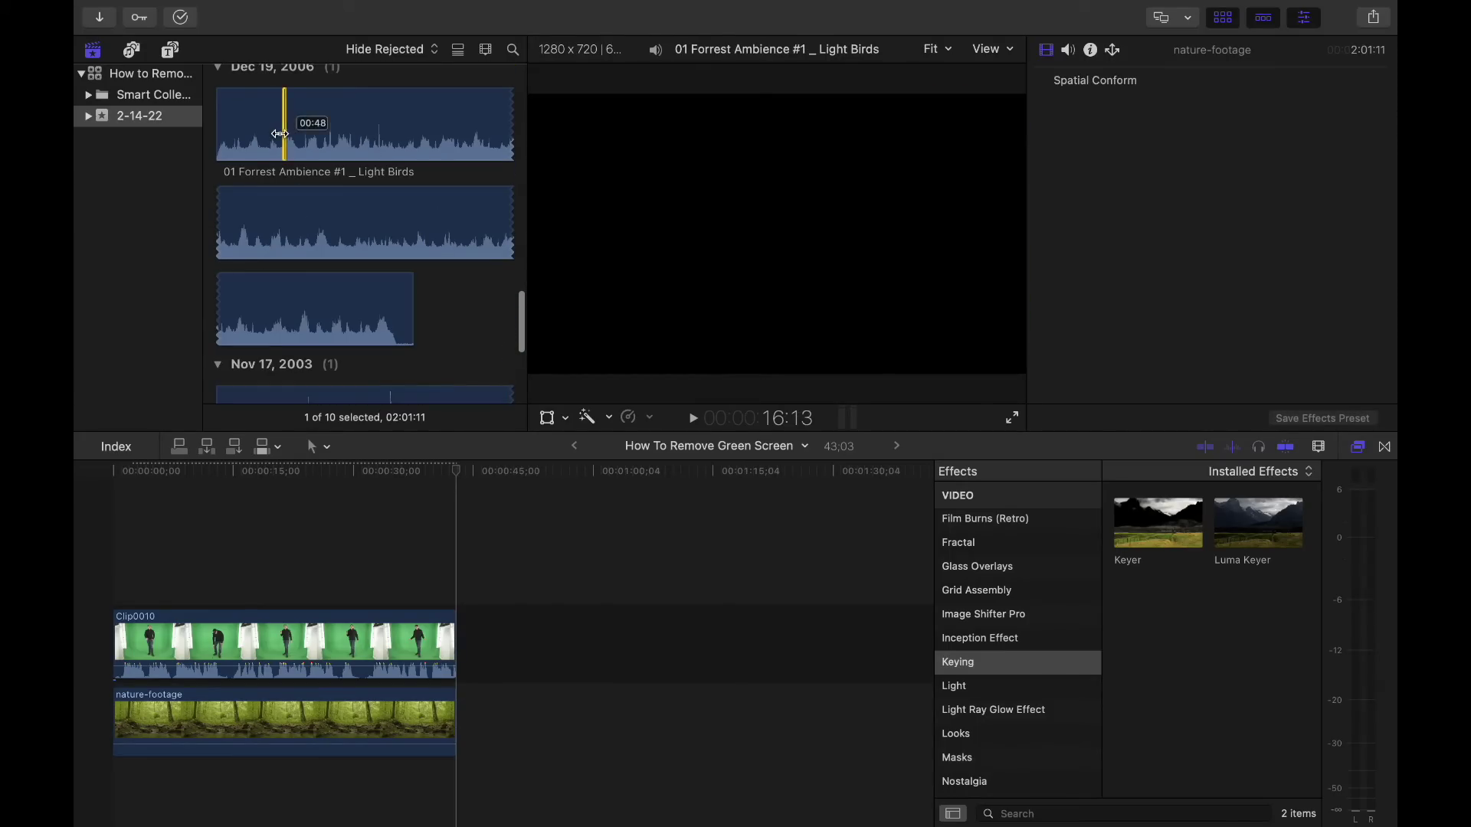
click(229, 127)
super+click(221, 123)
click(221, 123)
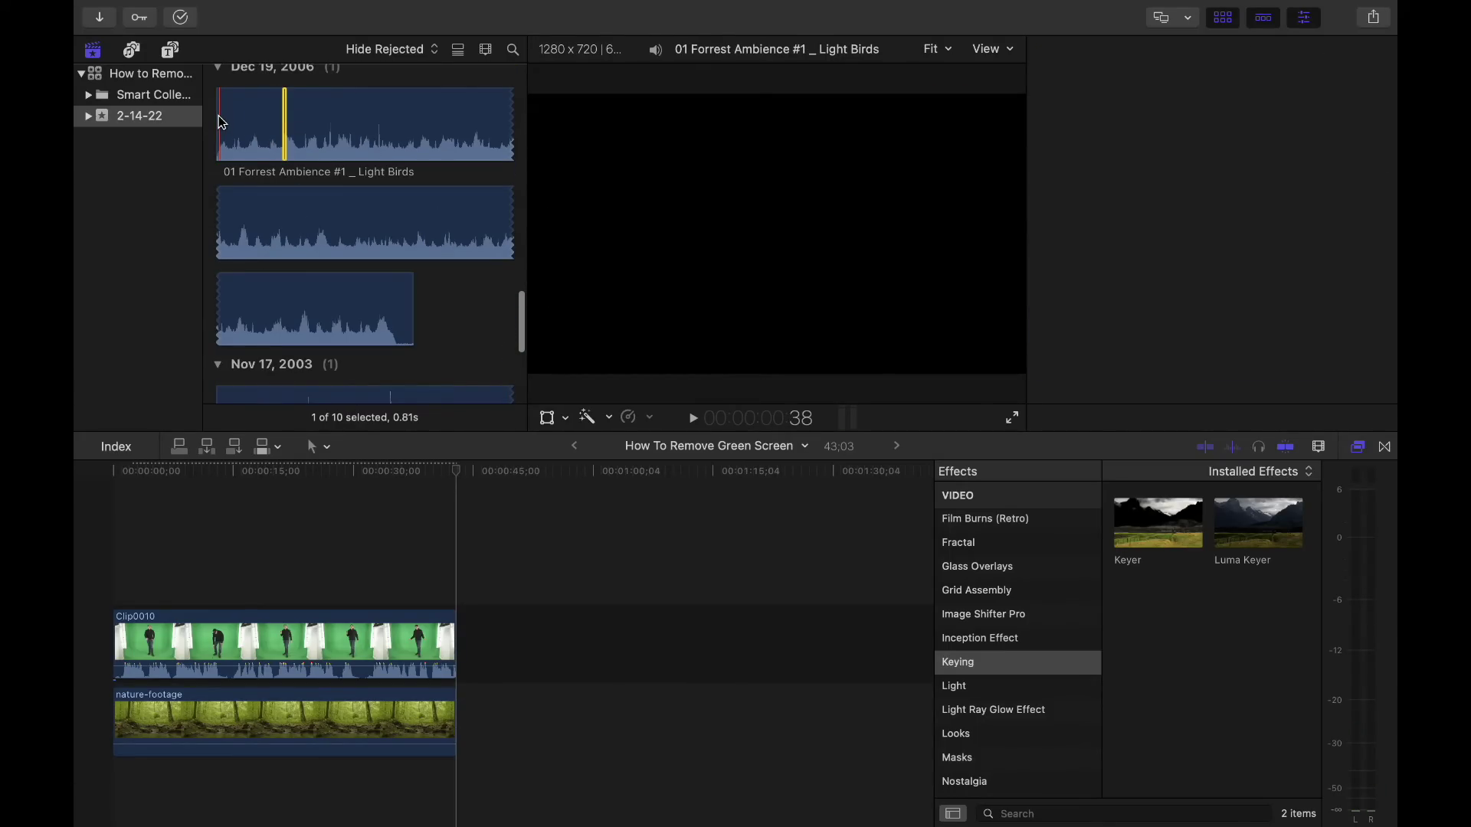
shift+click(222, 123)
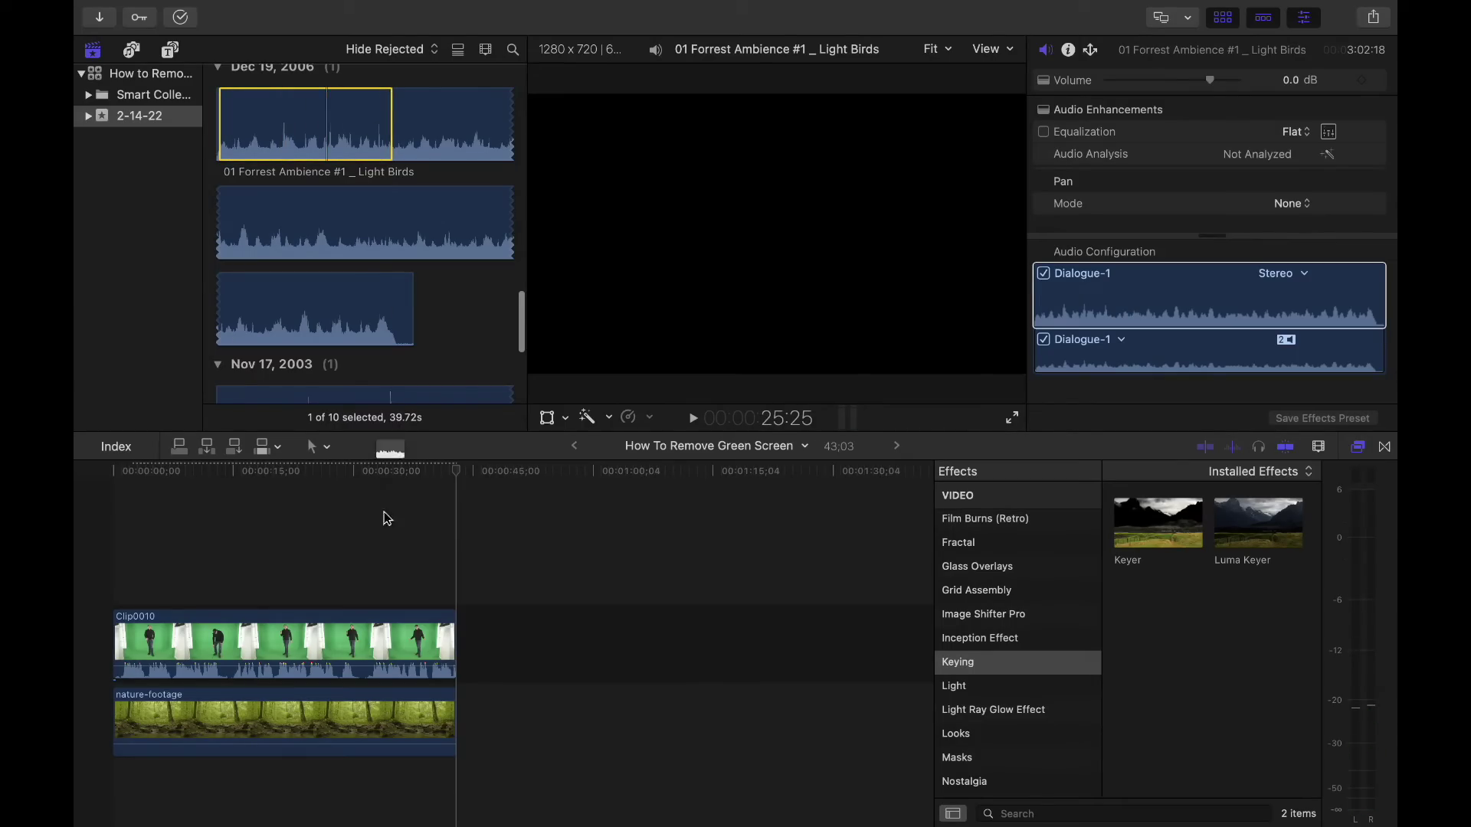
drag(387, 519, 114, 783)
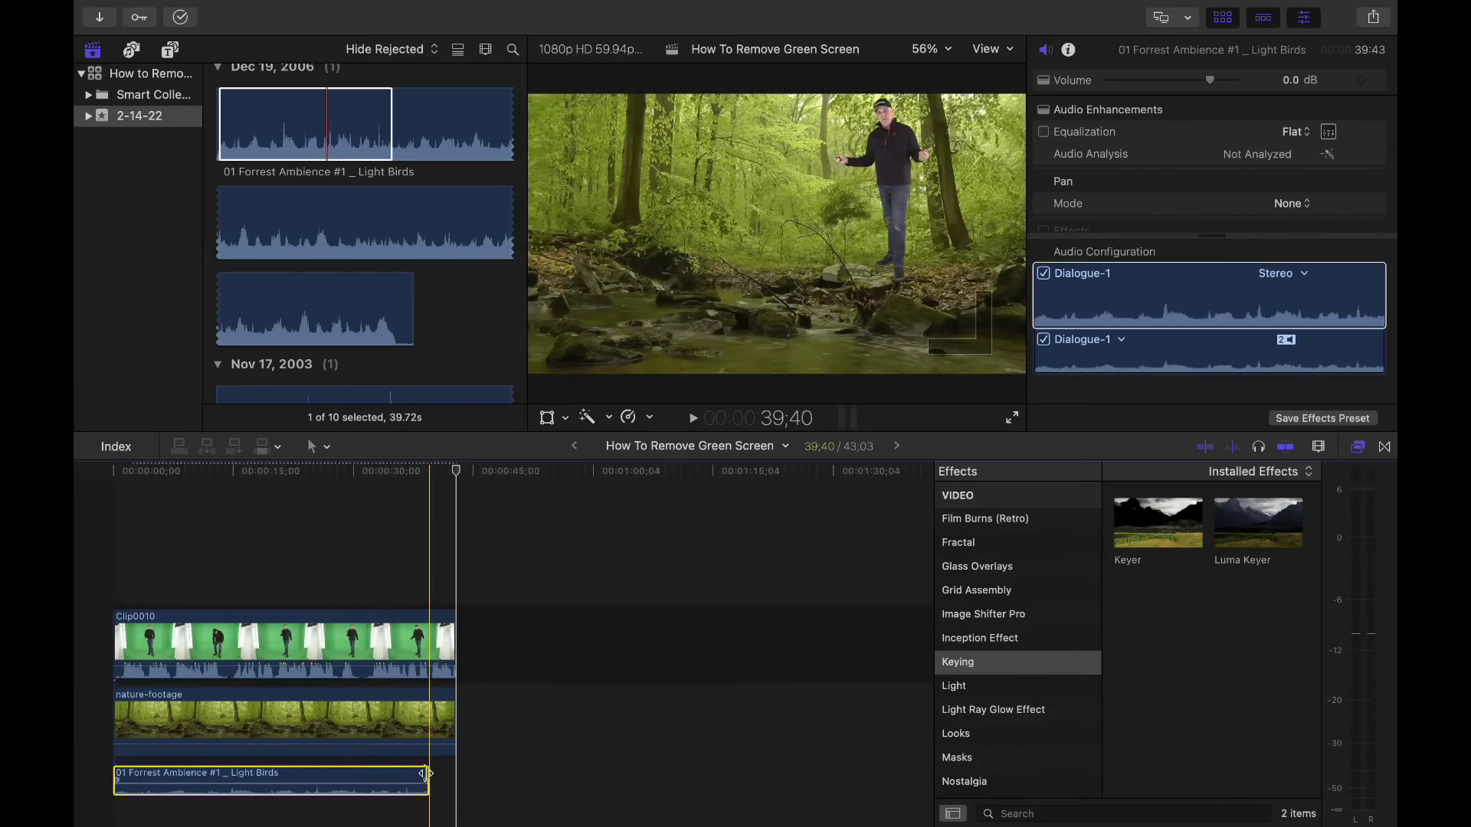
drag(426, 774, 453, 775)
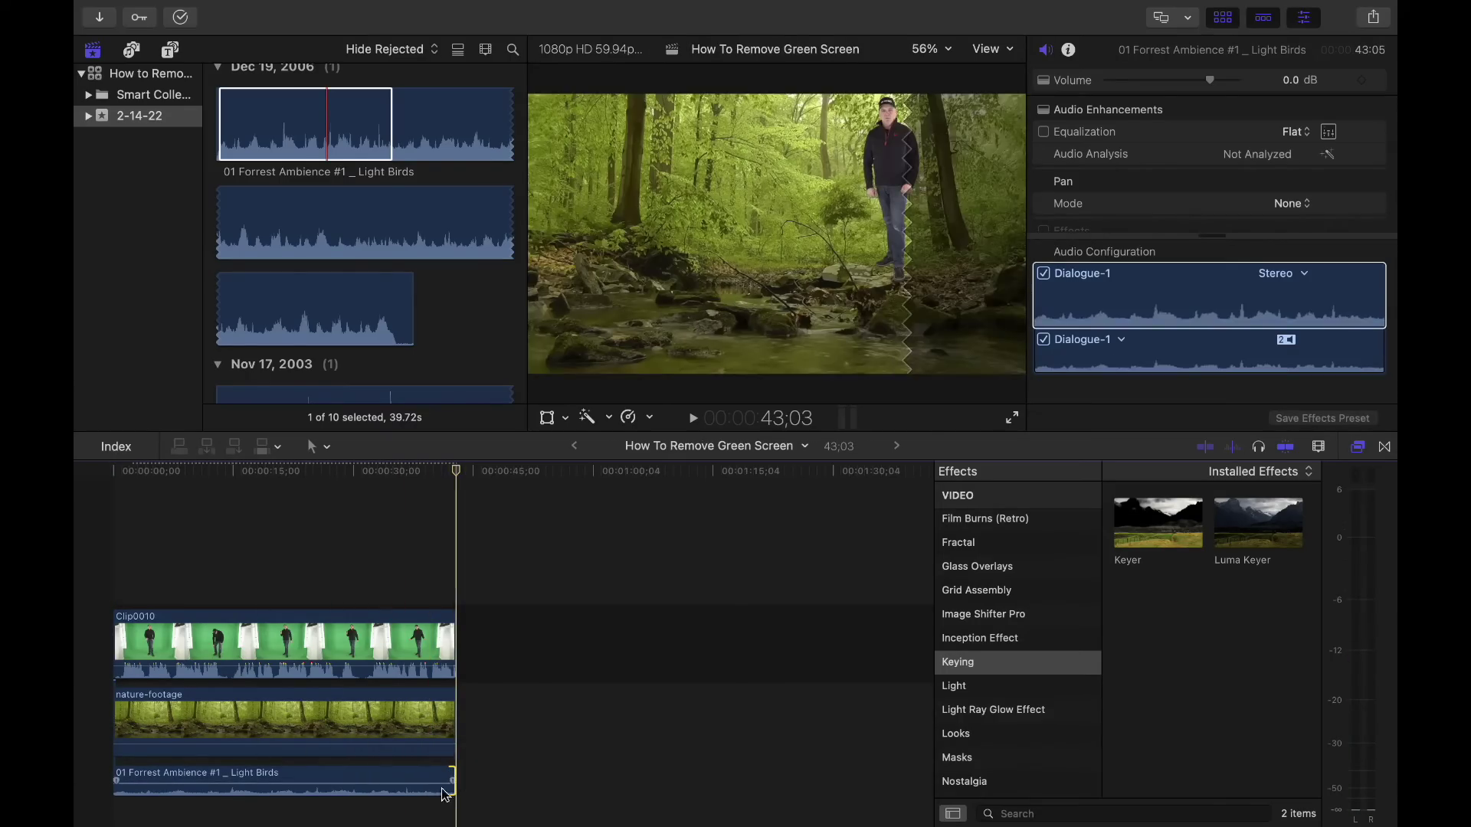
Play back the project with the ambience audio, then select the Water Stream audio clip.
click(157, 470)
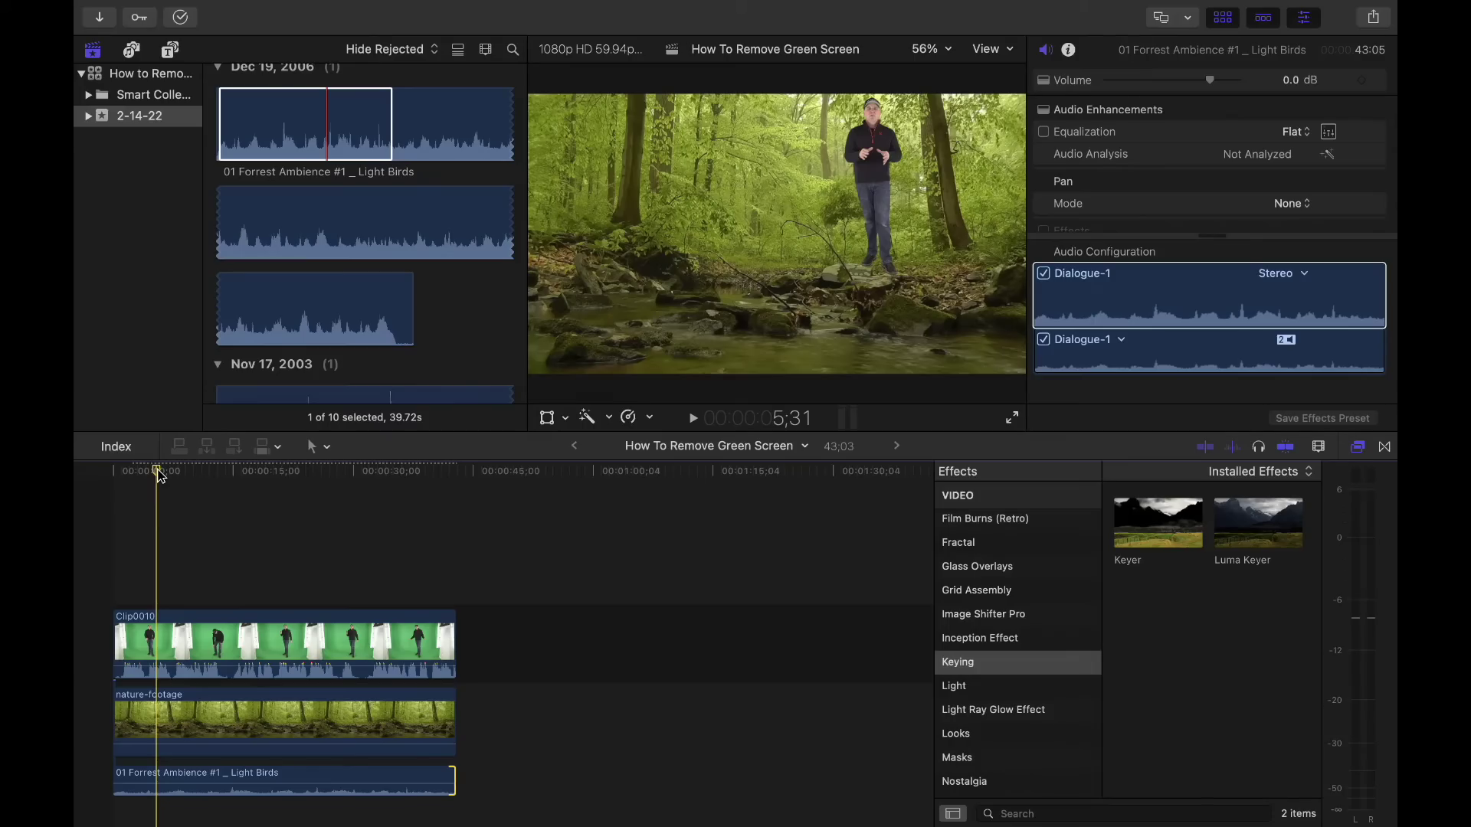
key(space)
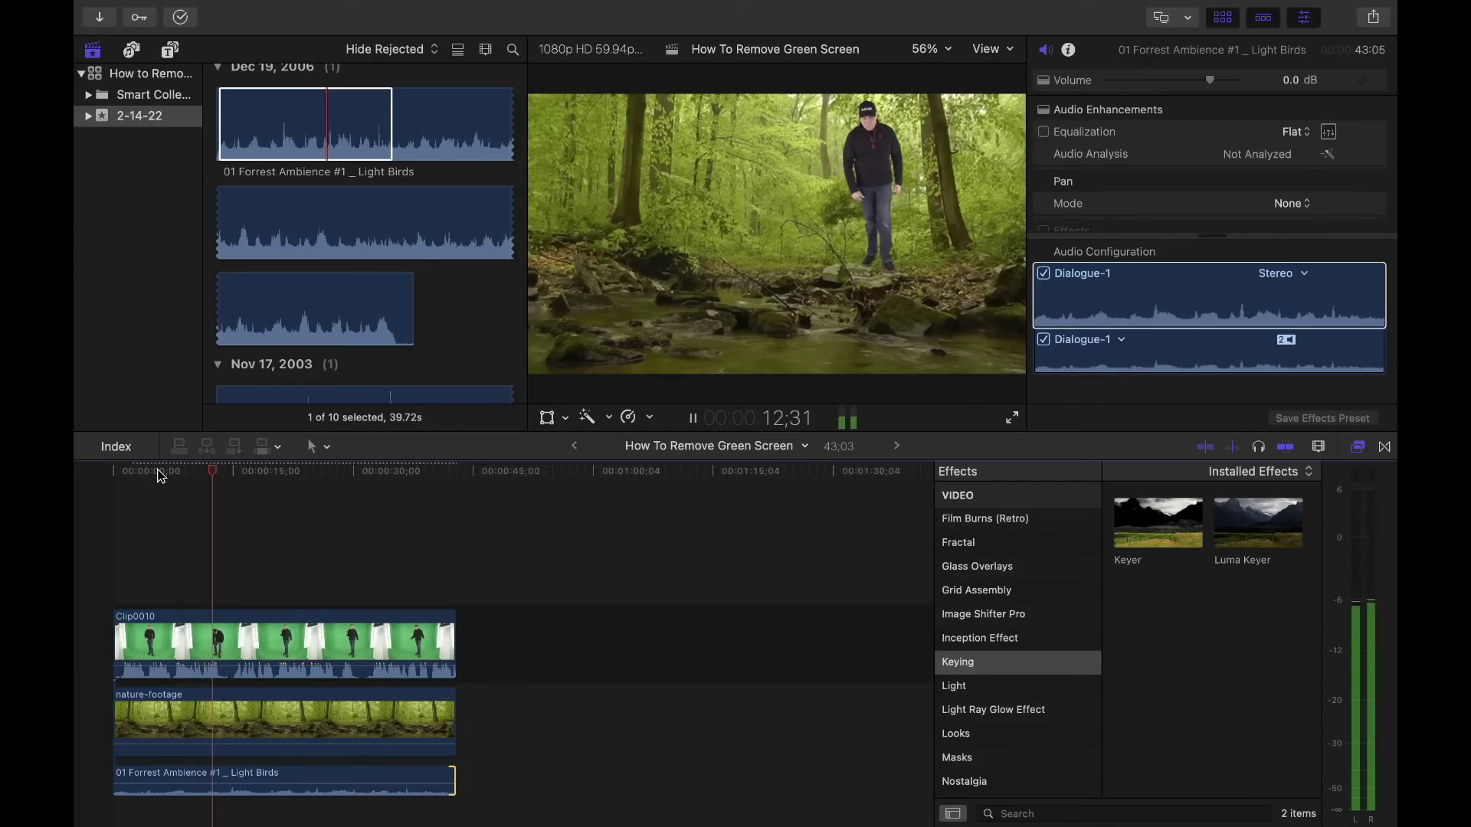
key(space)
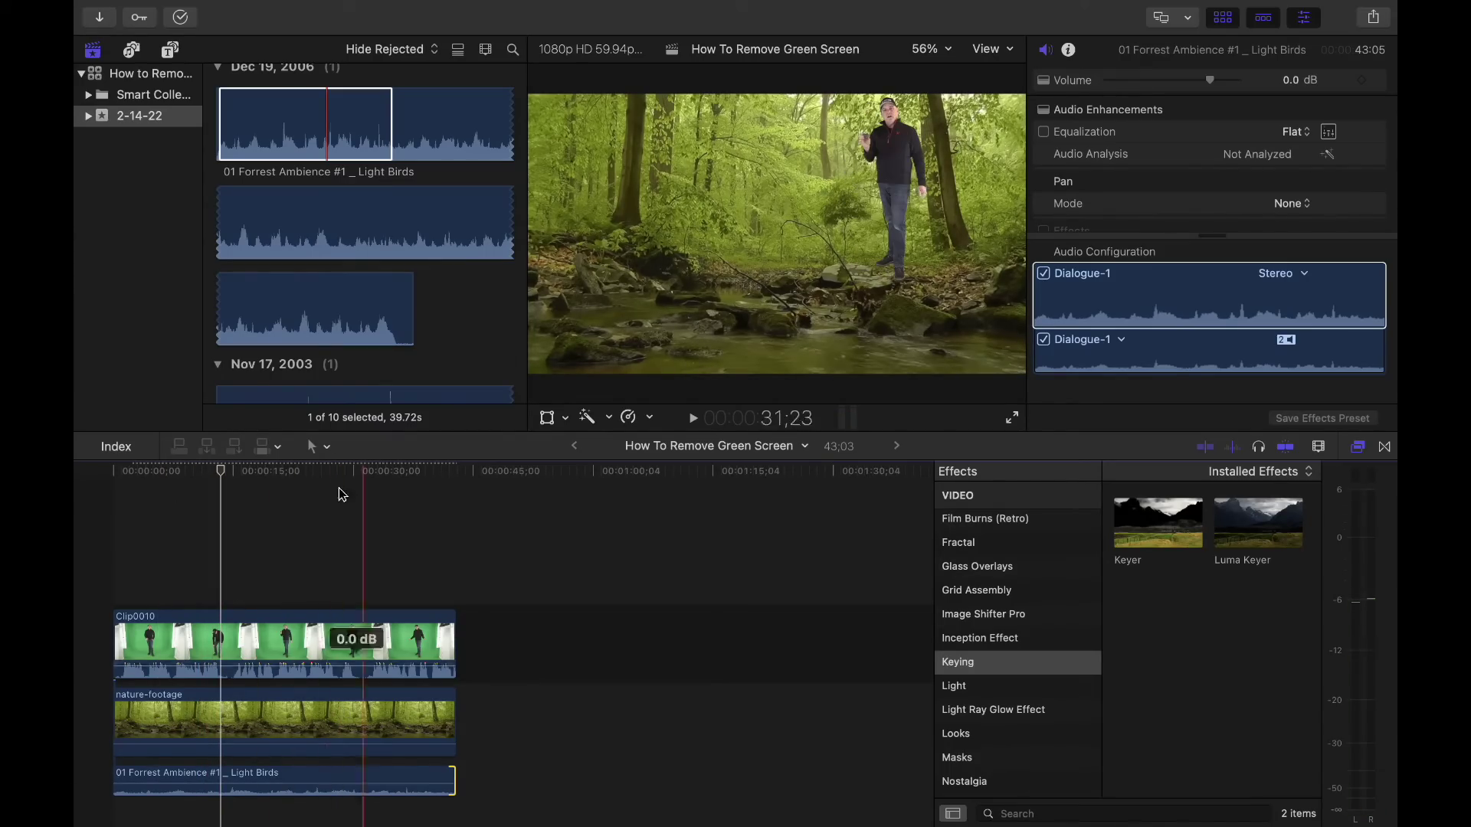
scroll(441, 319, down, 5)
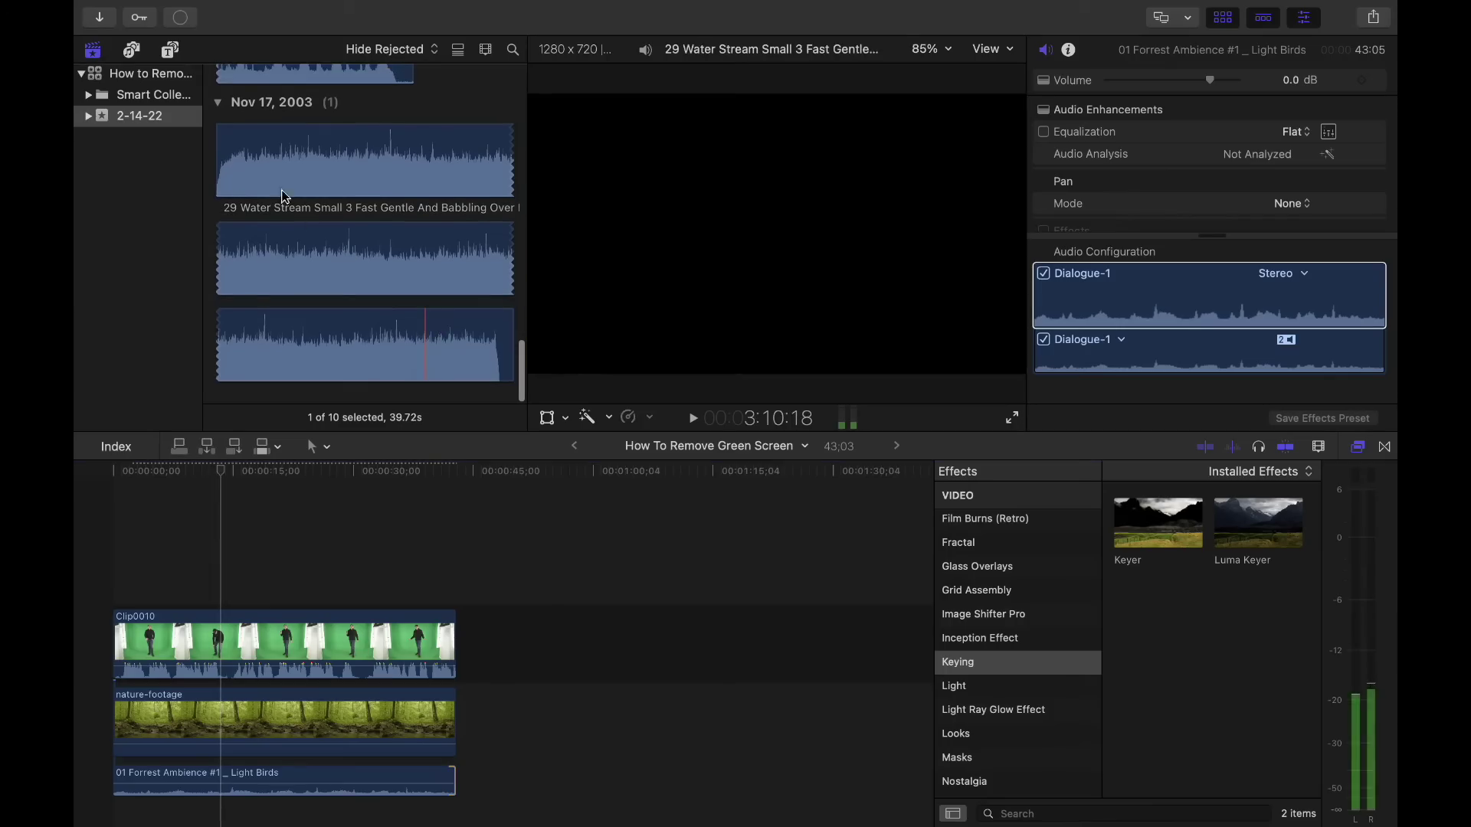
click(274, 482)
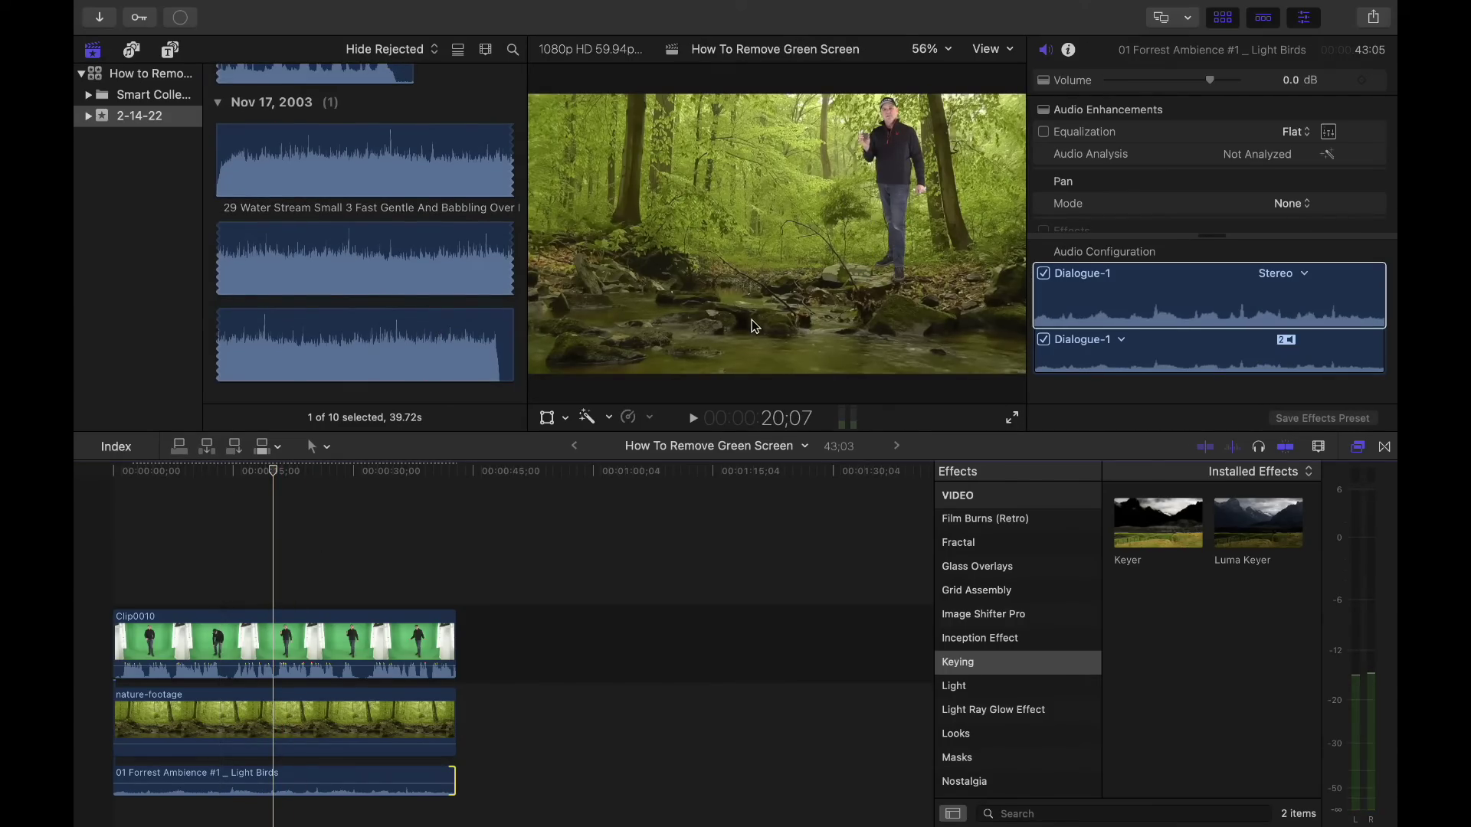
click(291, 181)
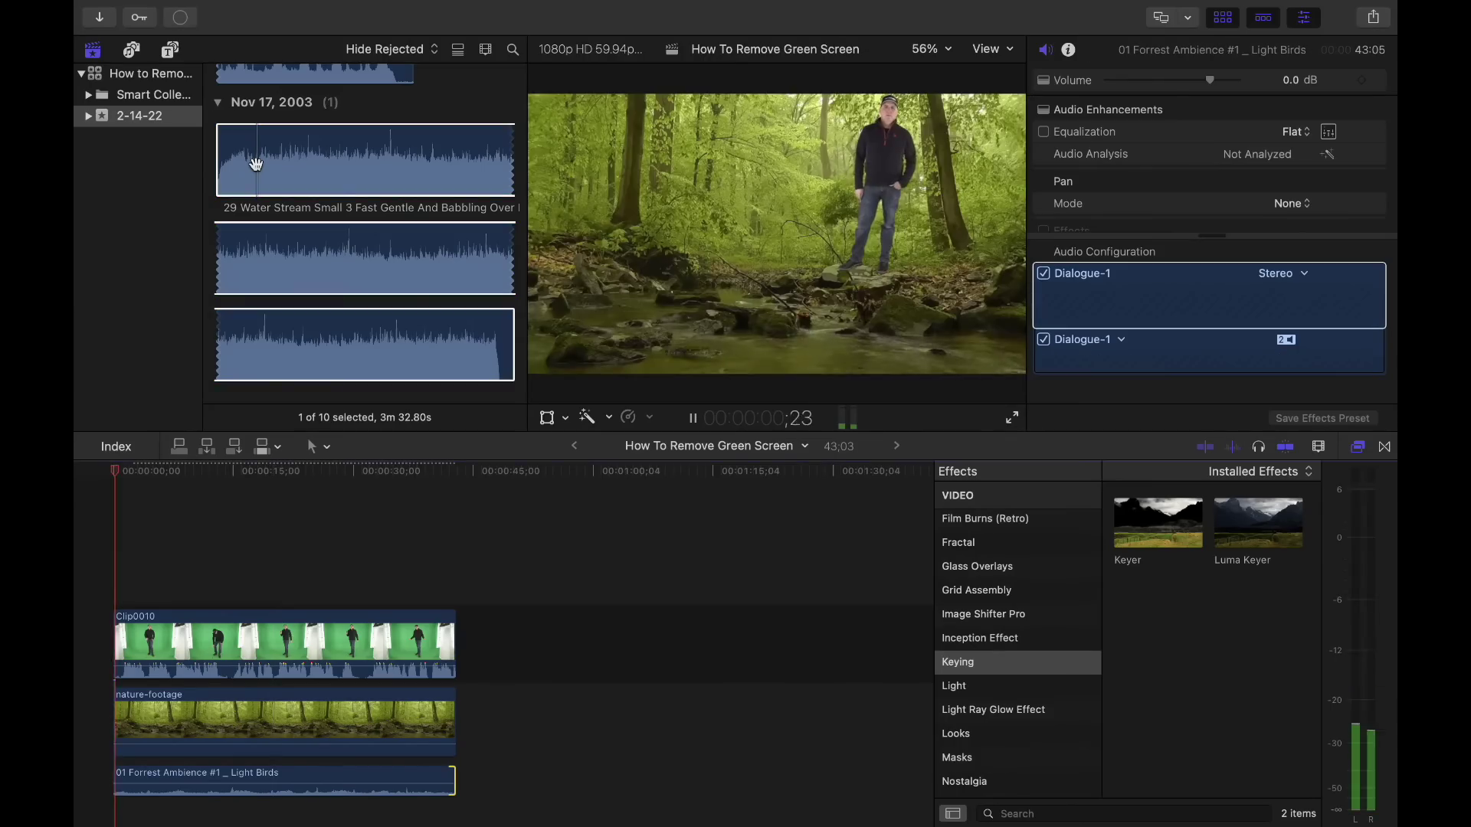
Place the Water Stream audio at the project start, blade it at 43;03, and delete the excess.
key(space)
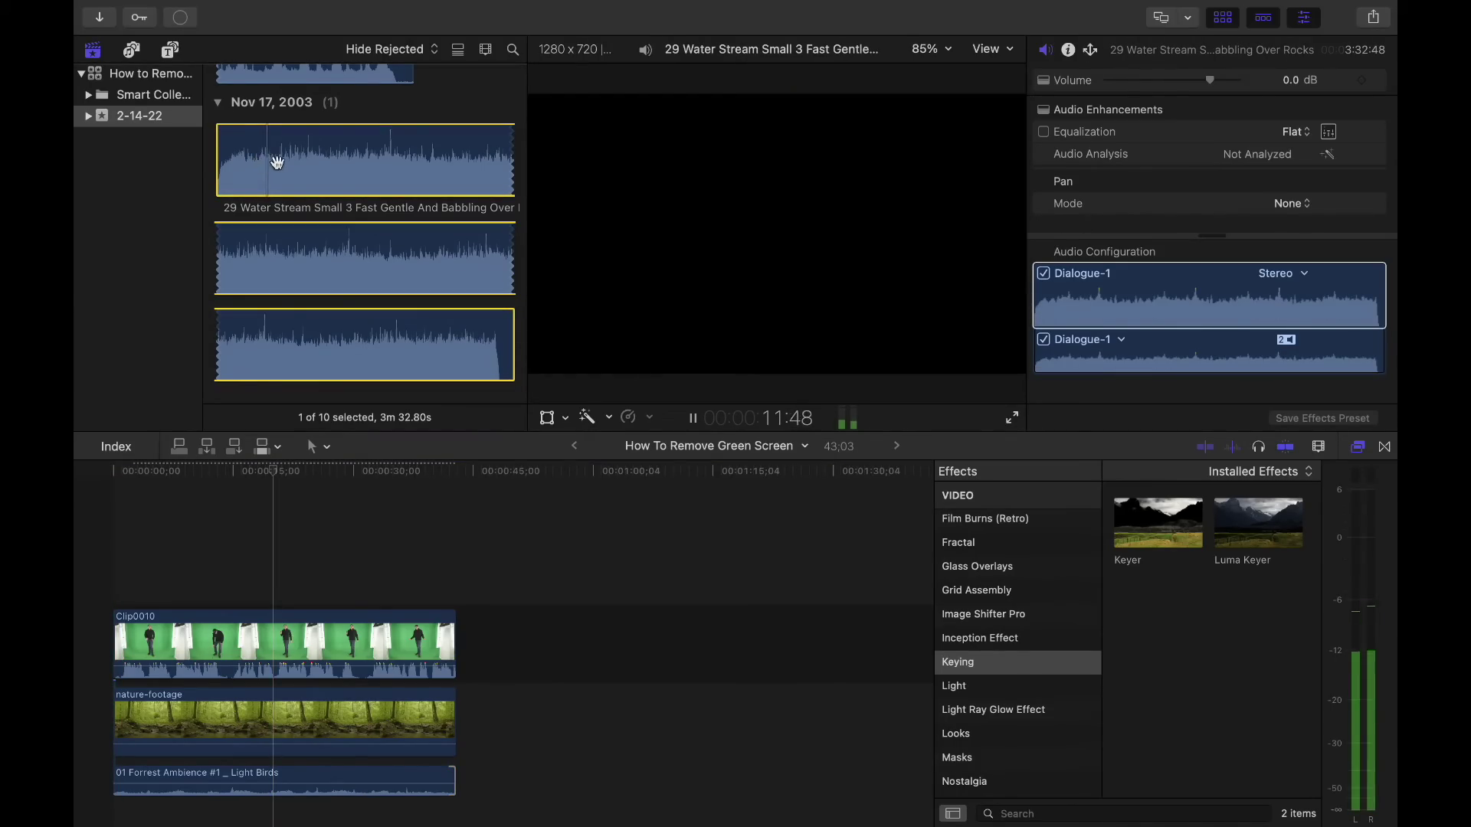
drag(307, 161, 118, 821)
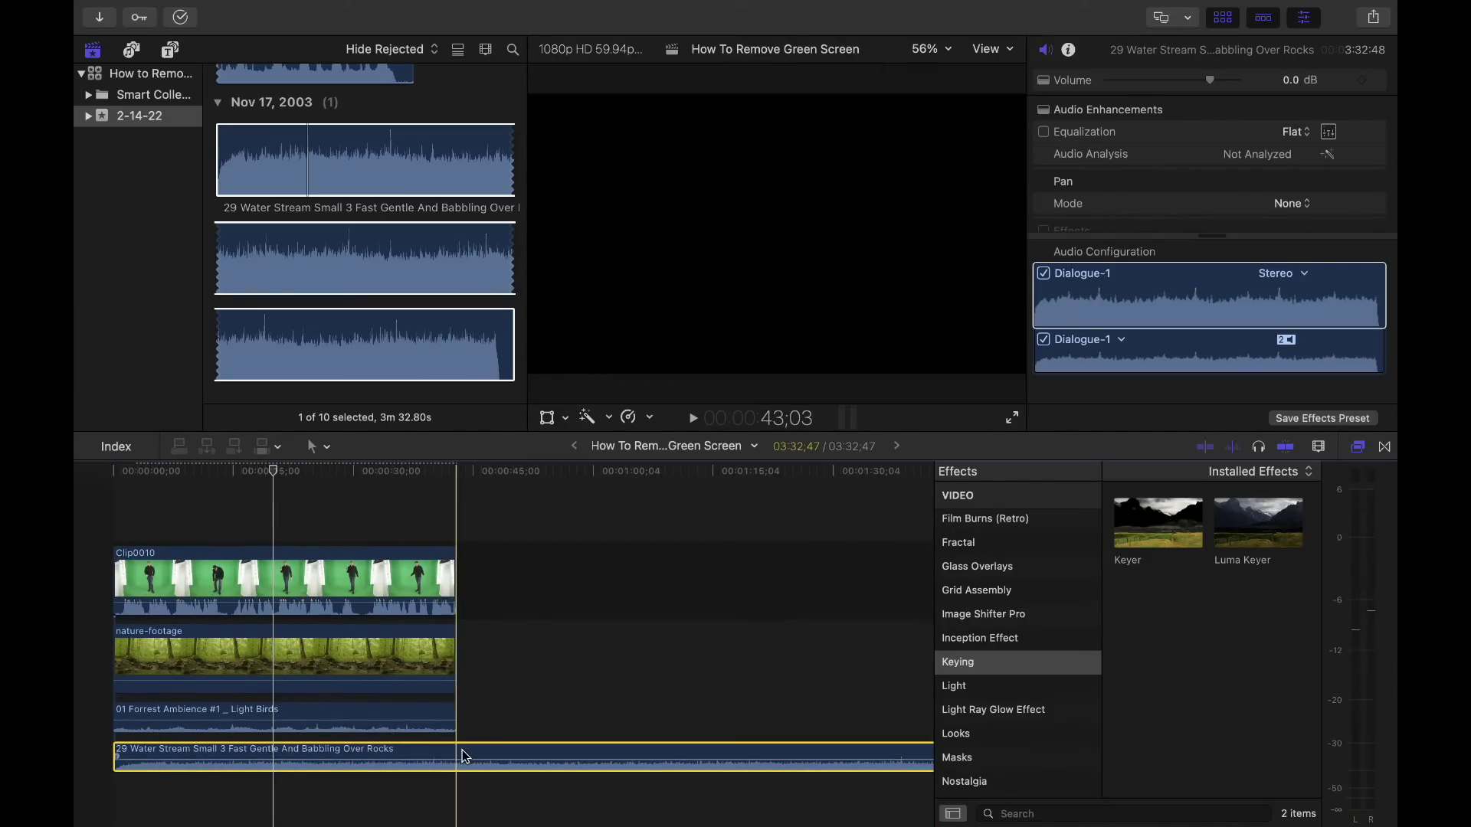
key(b)
click(458, 755)
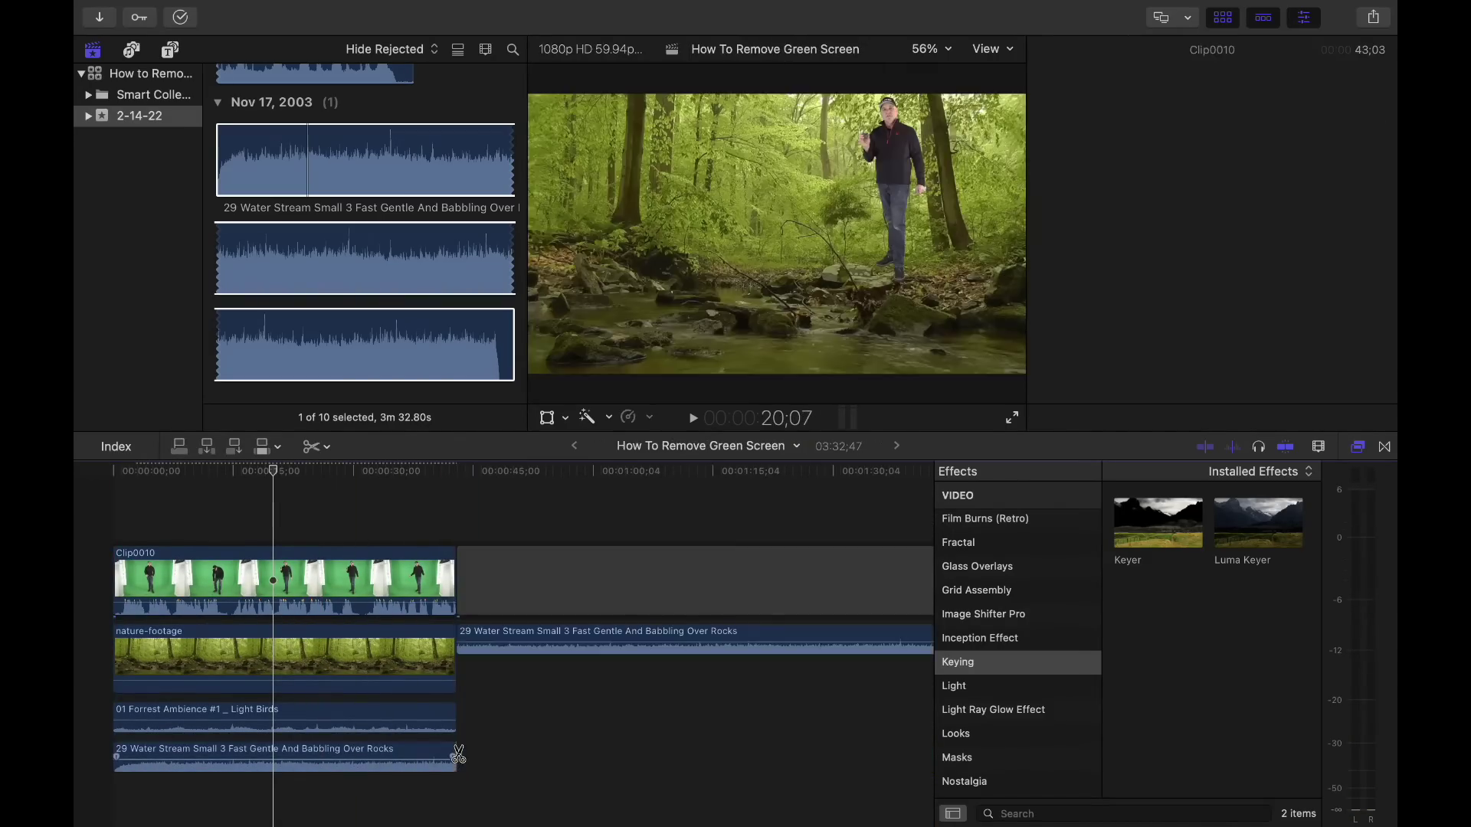
key(a)
key(super+4)
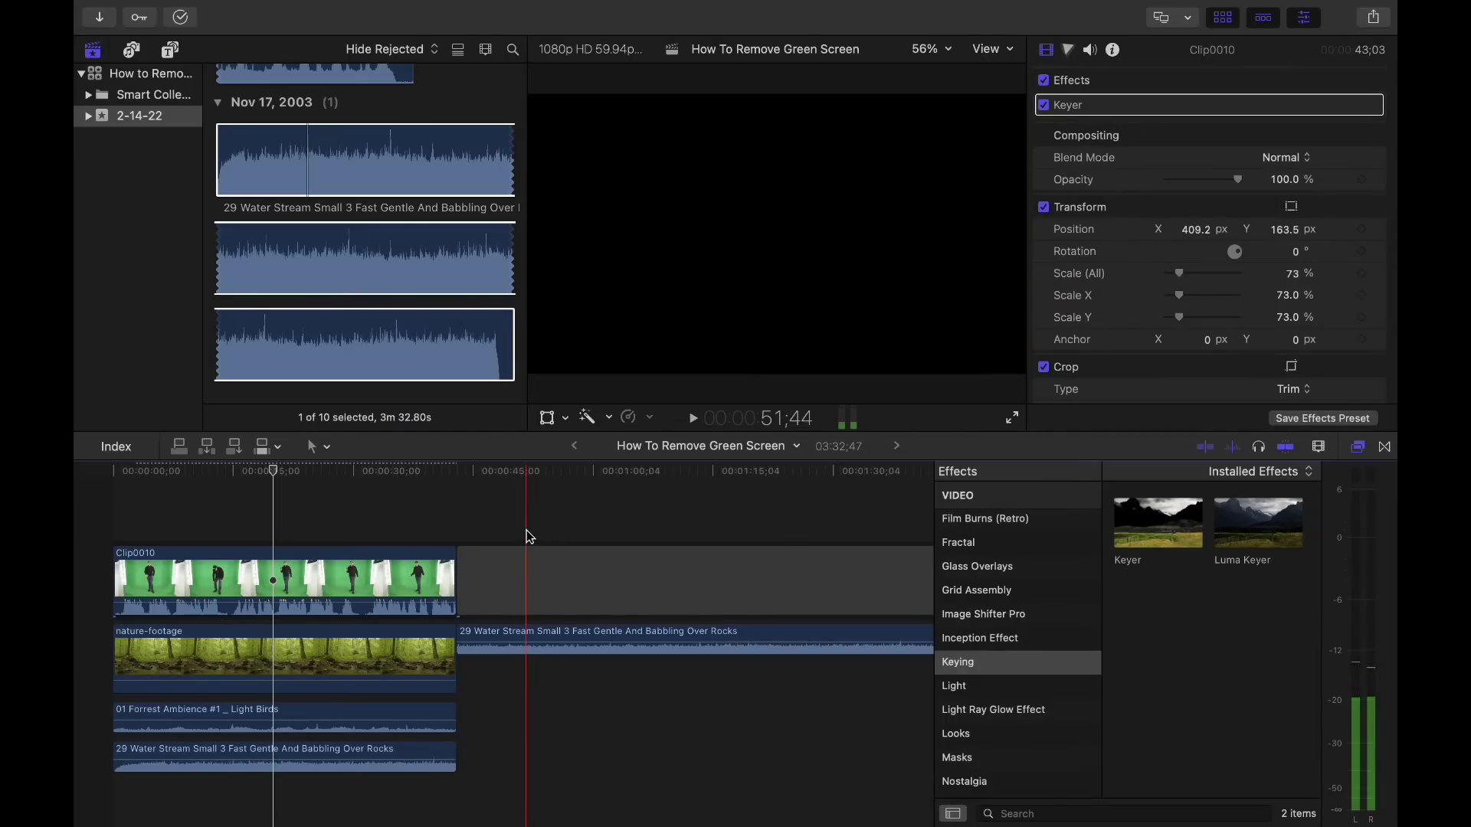
drag(527, 530, 608, 679)
key(Delete)
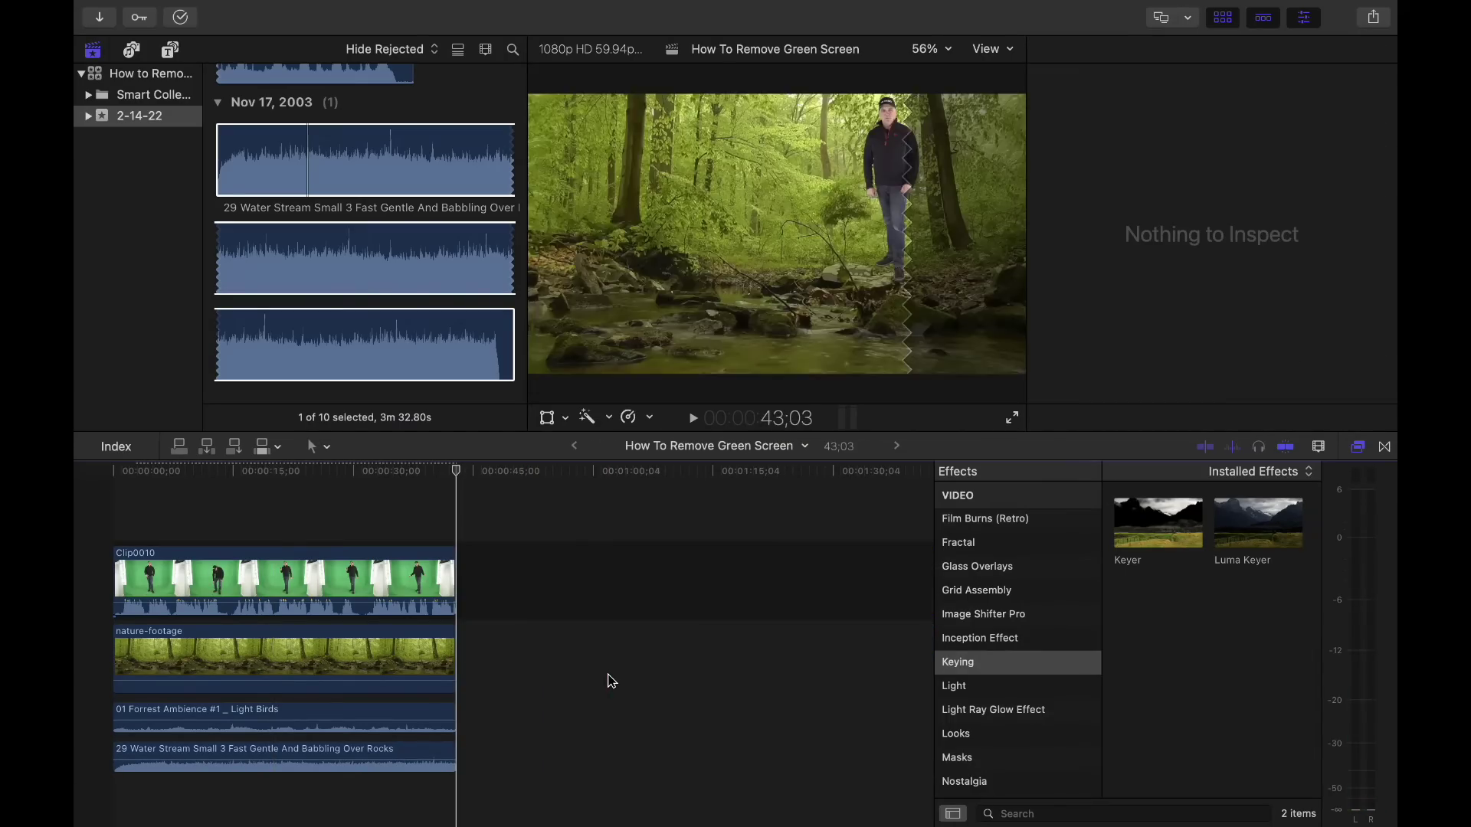
drag(230, 494, 98, 521)
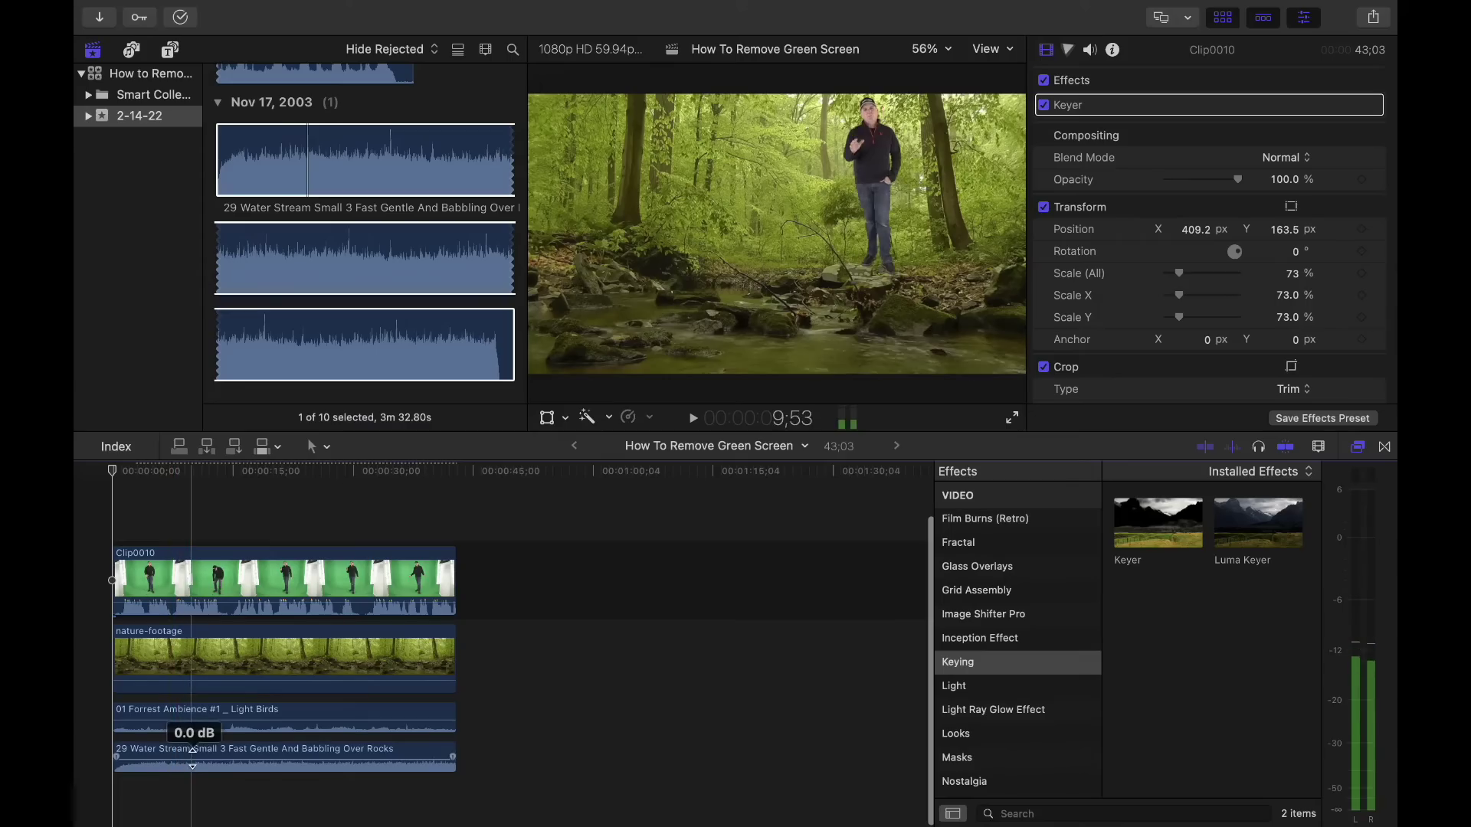
Play the project, lower the water stream volume to -12 dB, and dismiss the dropped-frames warnings.
key(space)
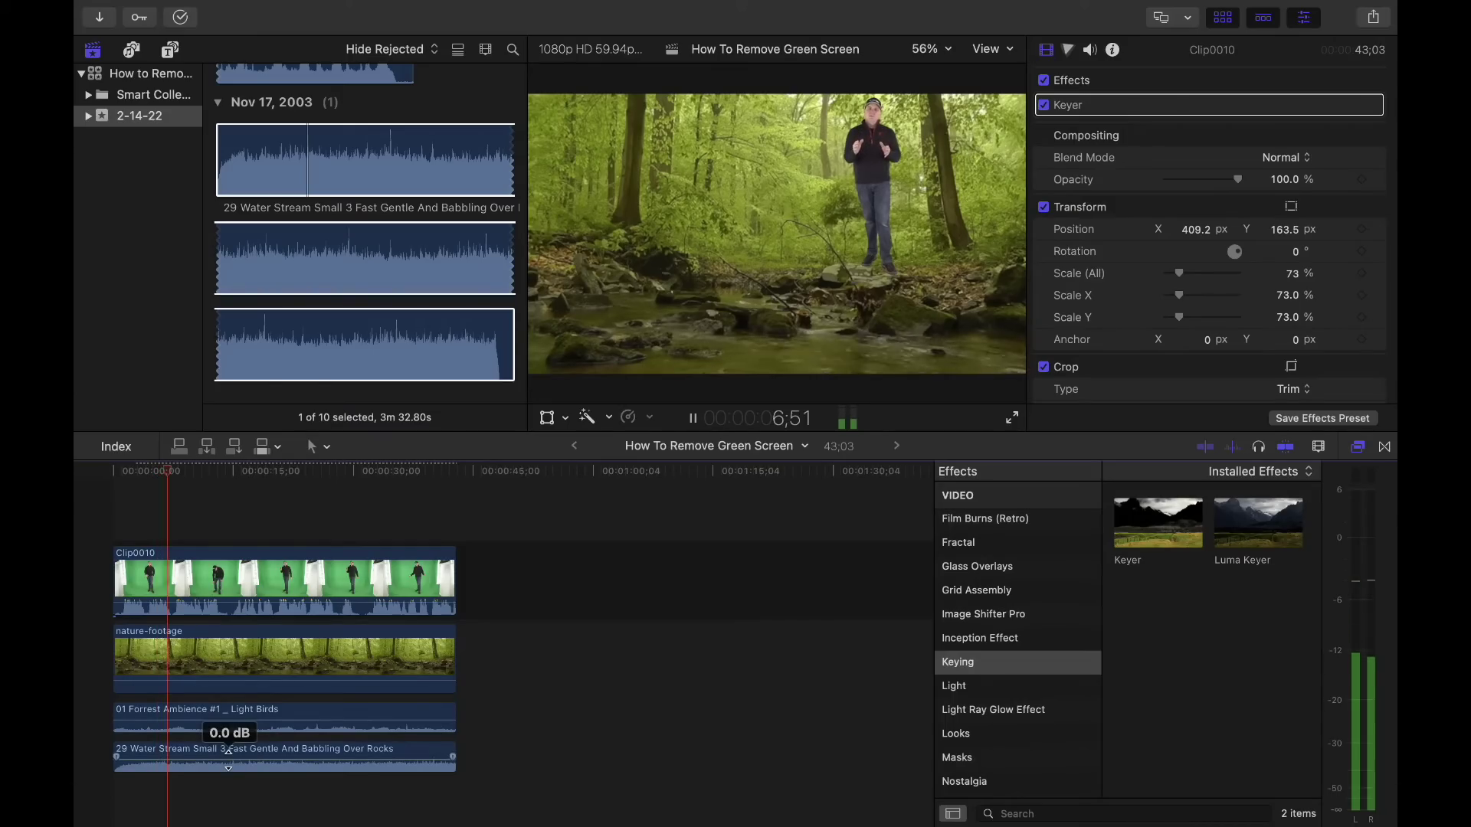
drag(228, 753, 229, 758)
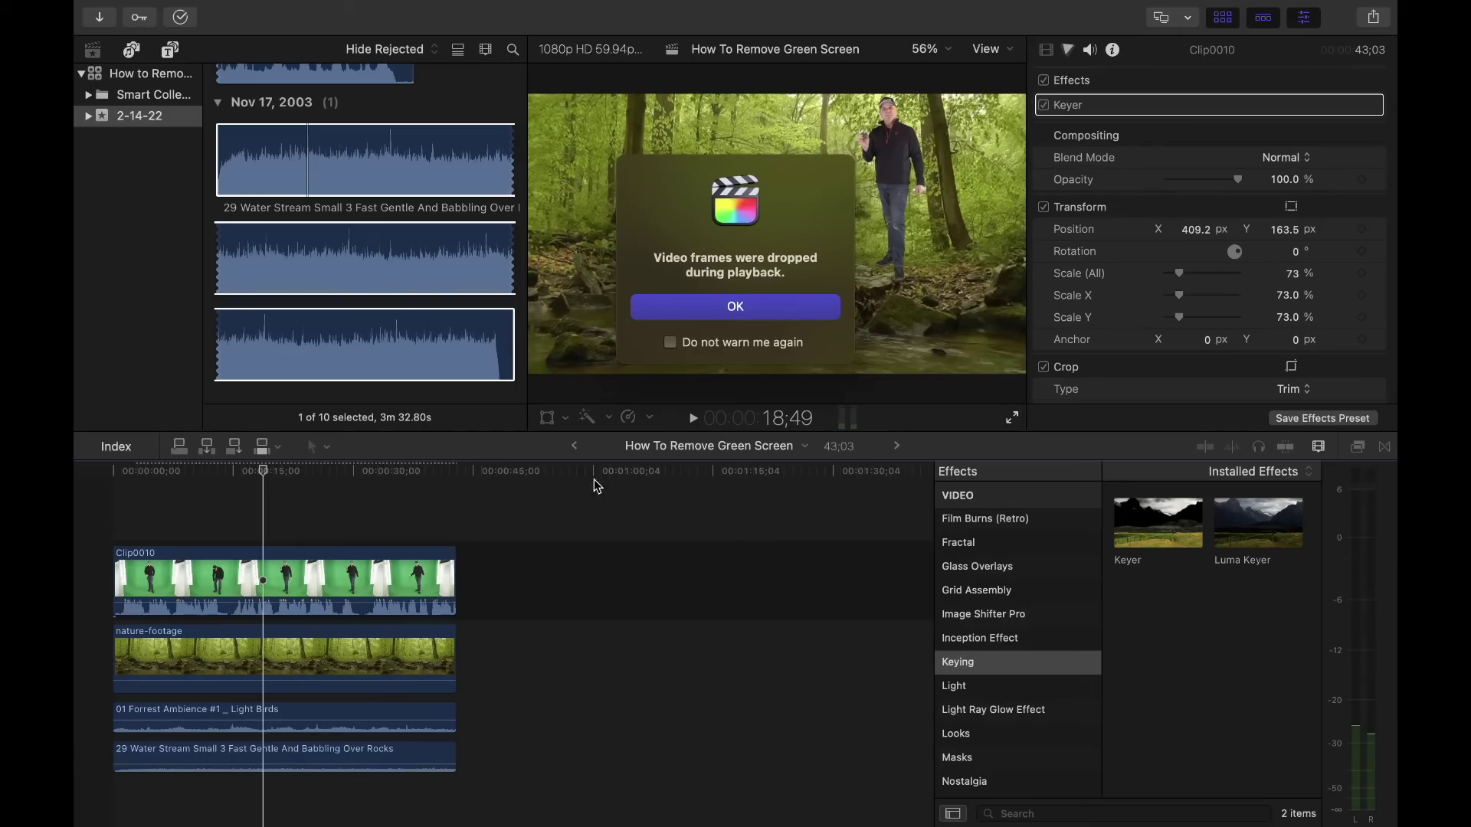
click(763, 308)
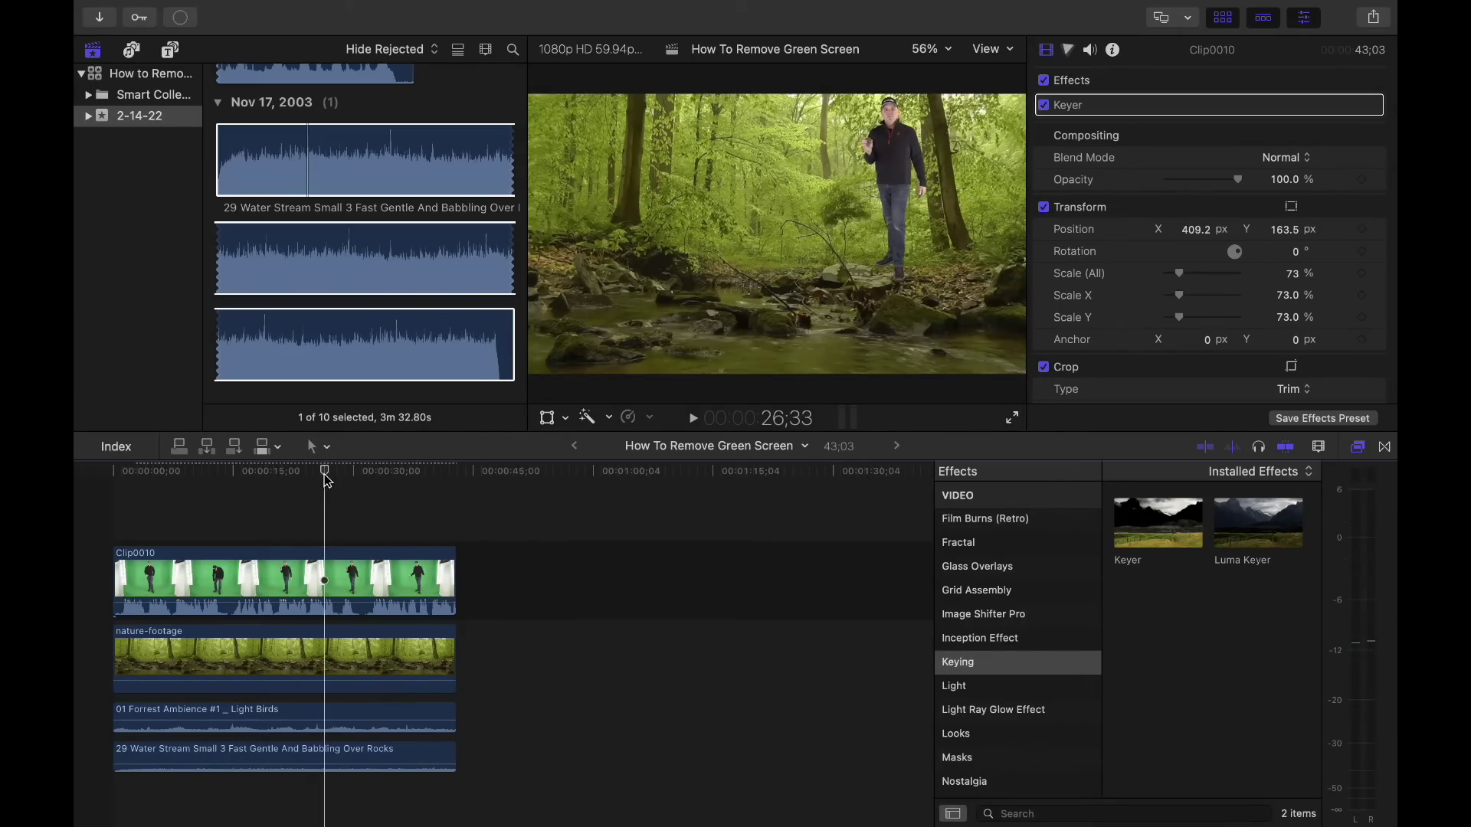
key(space)
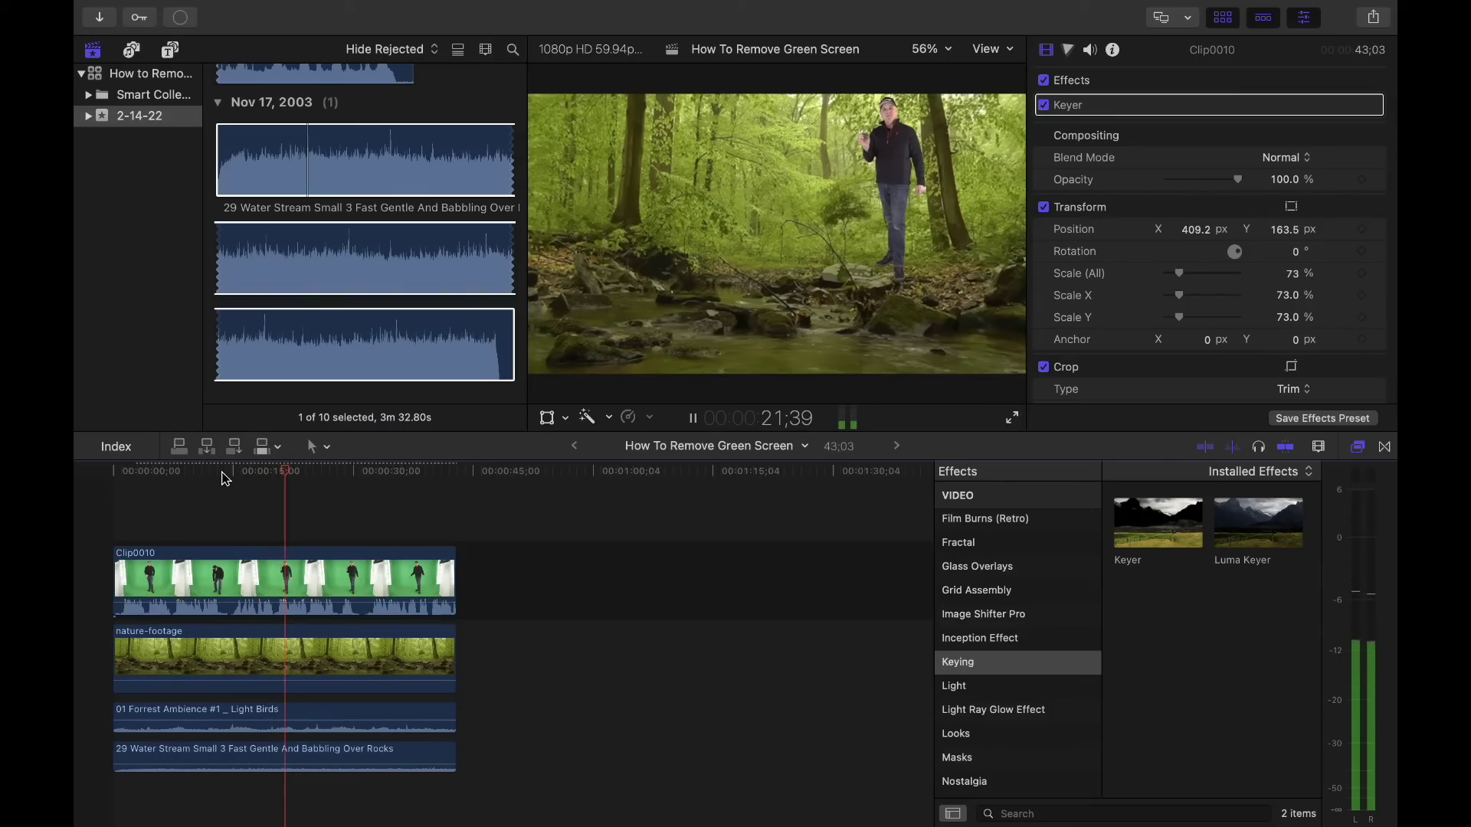
key(space)
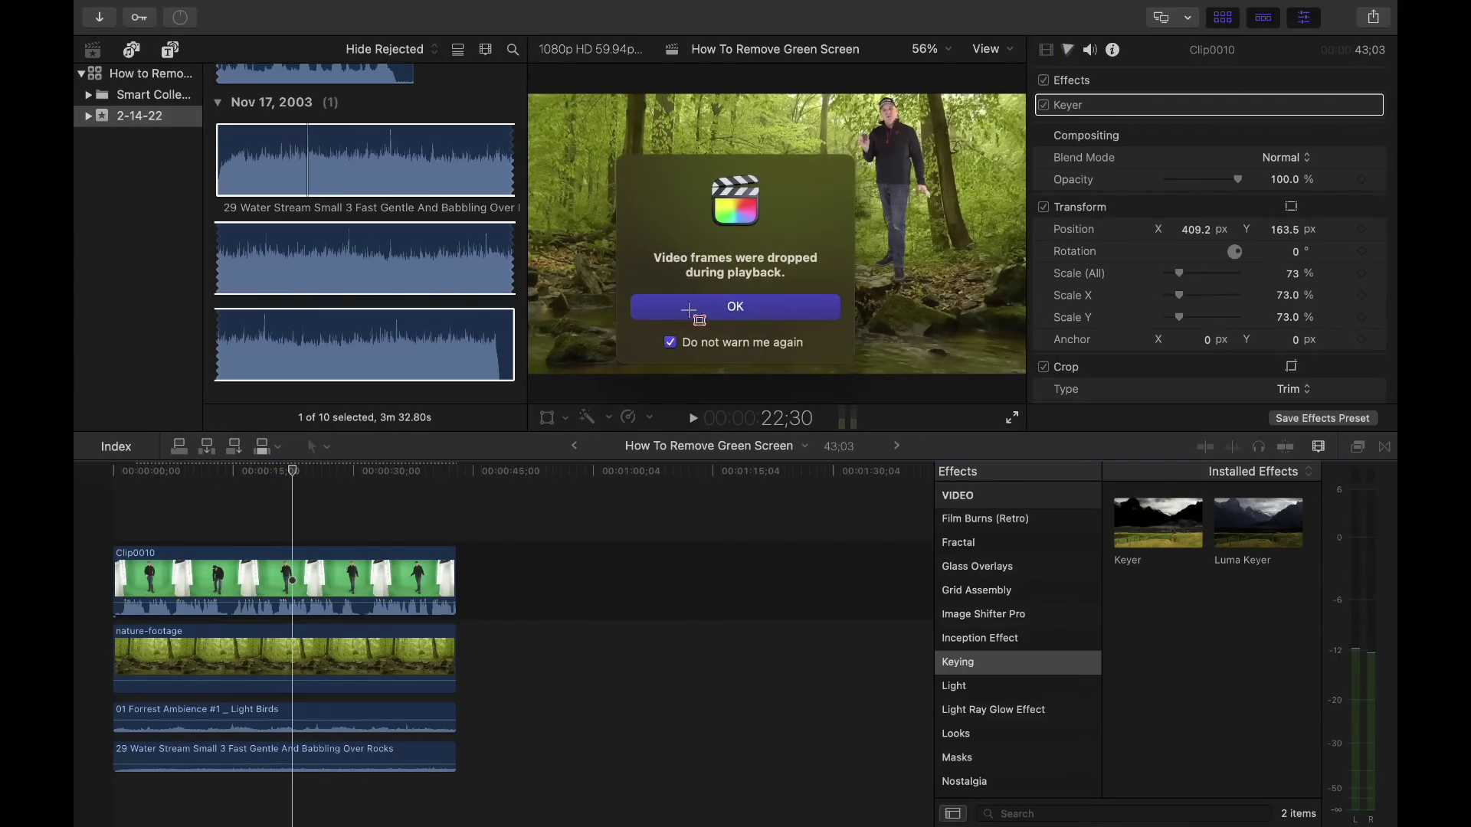
click(693, 311)
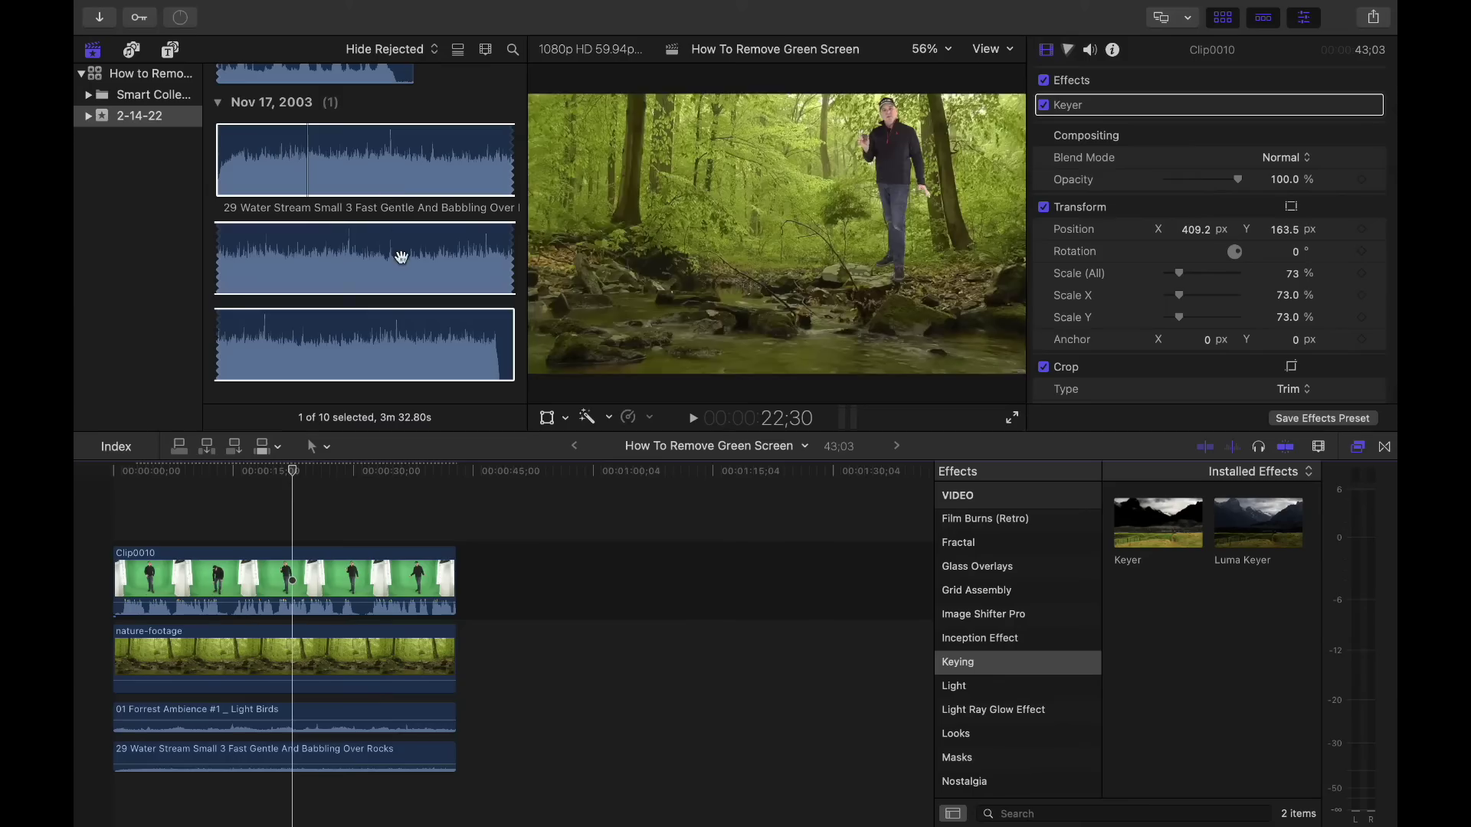
Mark a 6;17 In/Out range on the second Buck green screen clip and connect it above Clip0010.
scroll(398, 246, up, 10)
click(400, 259)
scroll(406, 264, up, 10)
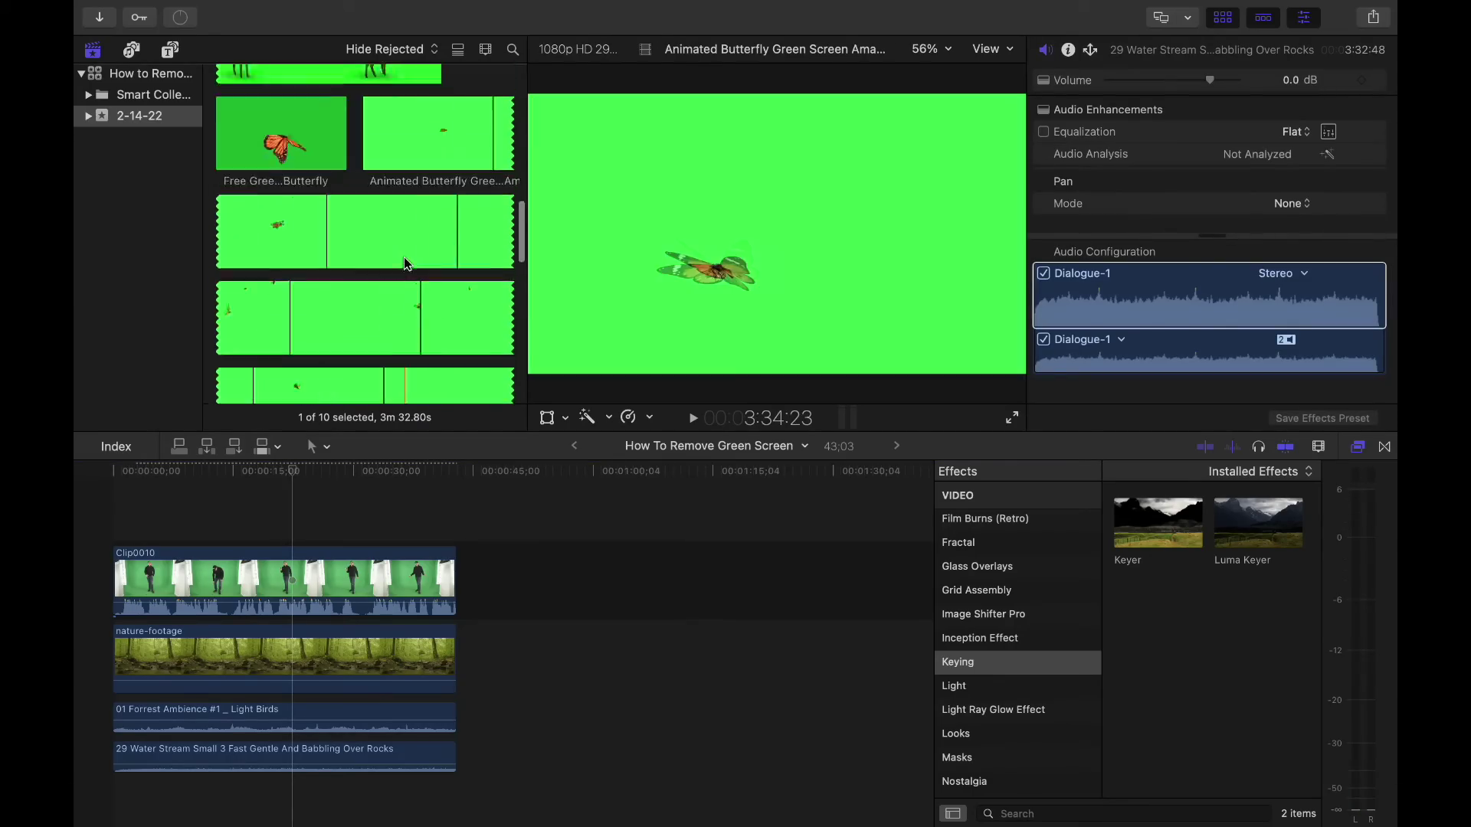
scroll(412, 265, down, 3)
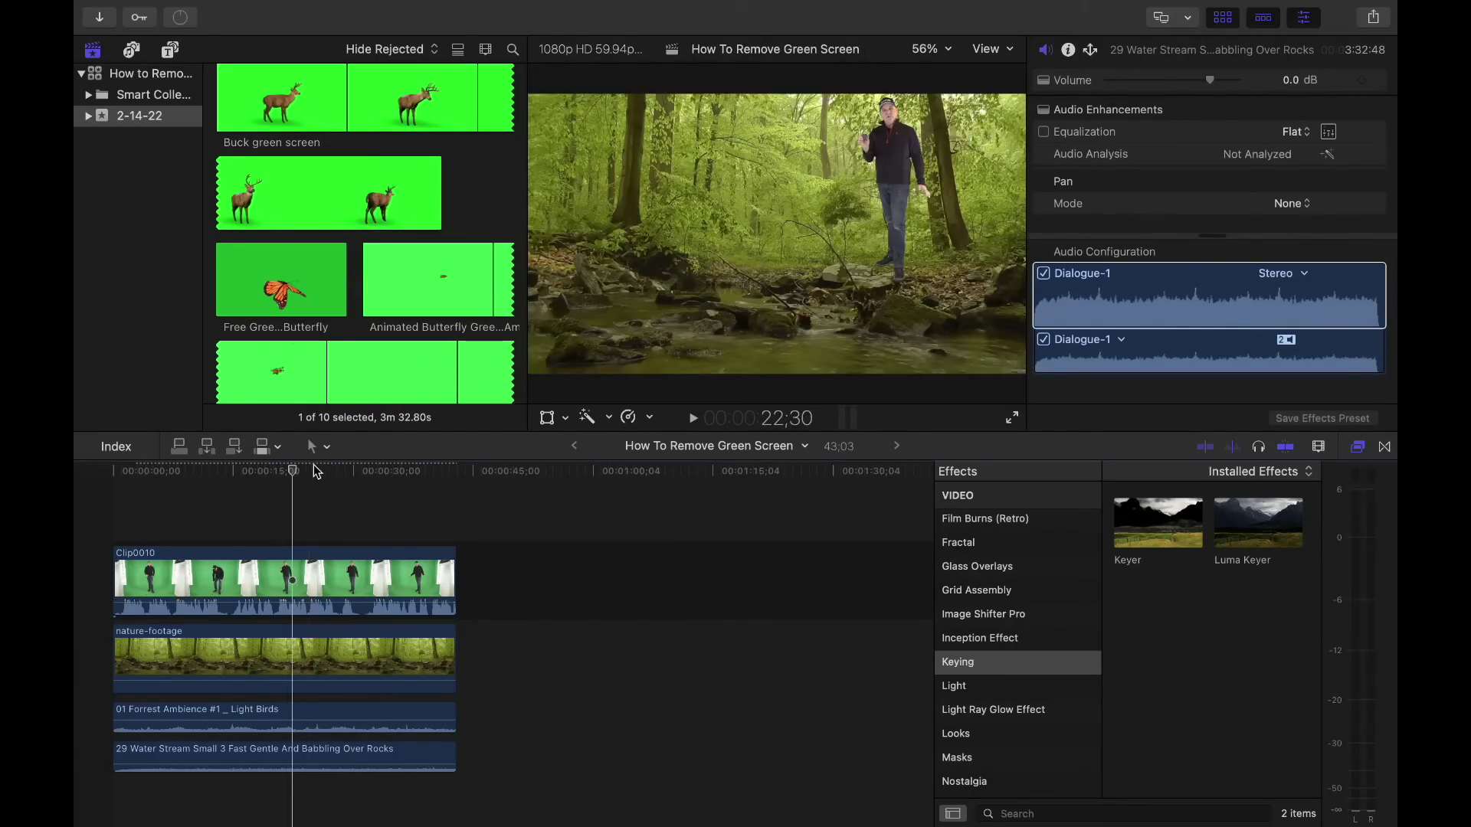
click(320, 499)
click(390, 196)
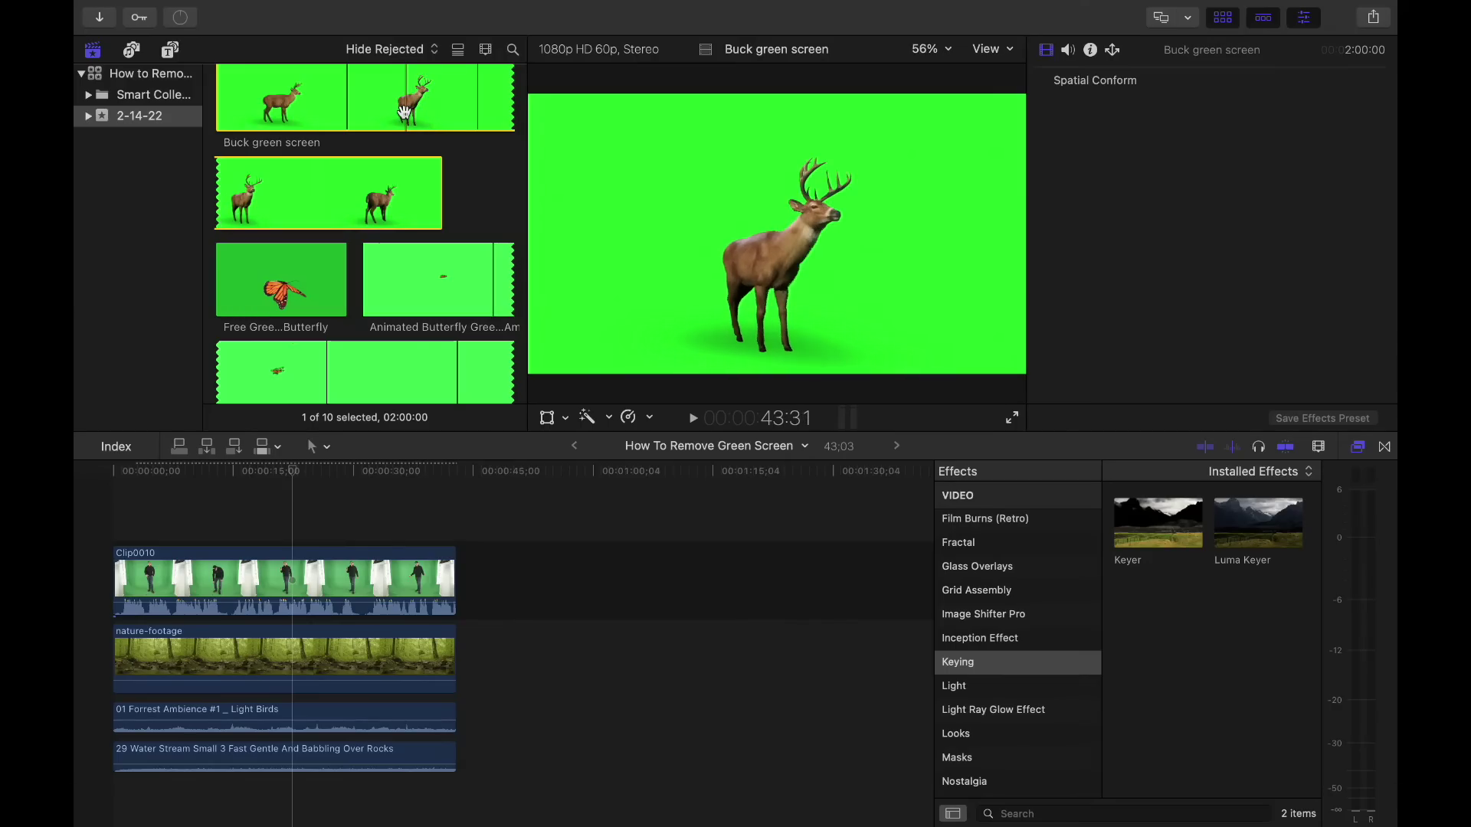
key(i)
scroll(404, 112, up, 1)
key(space)
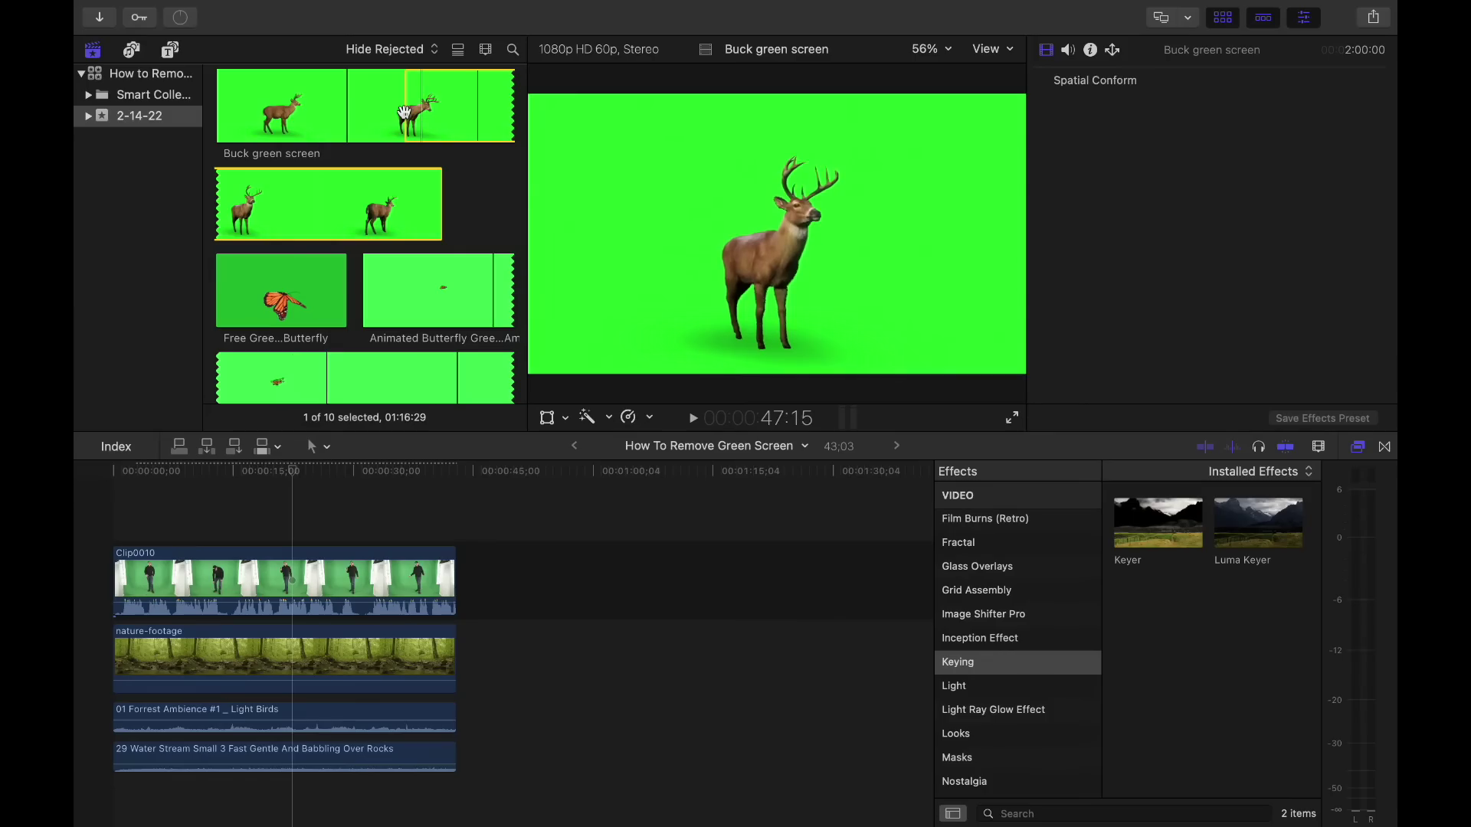
key(o)
drag(406, 112, 175, 502)
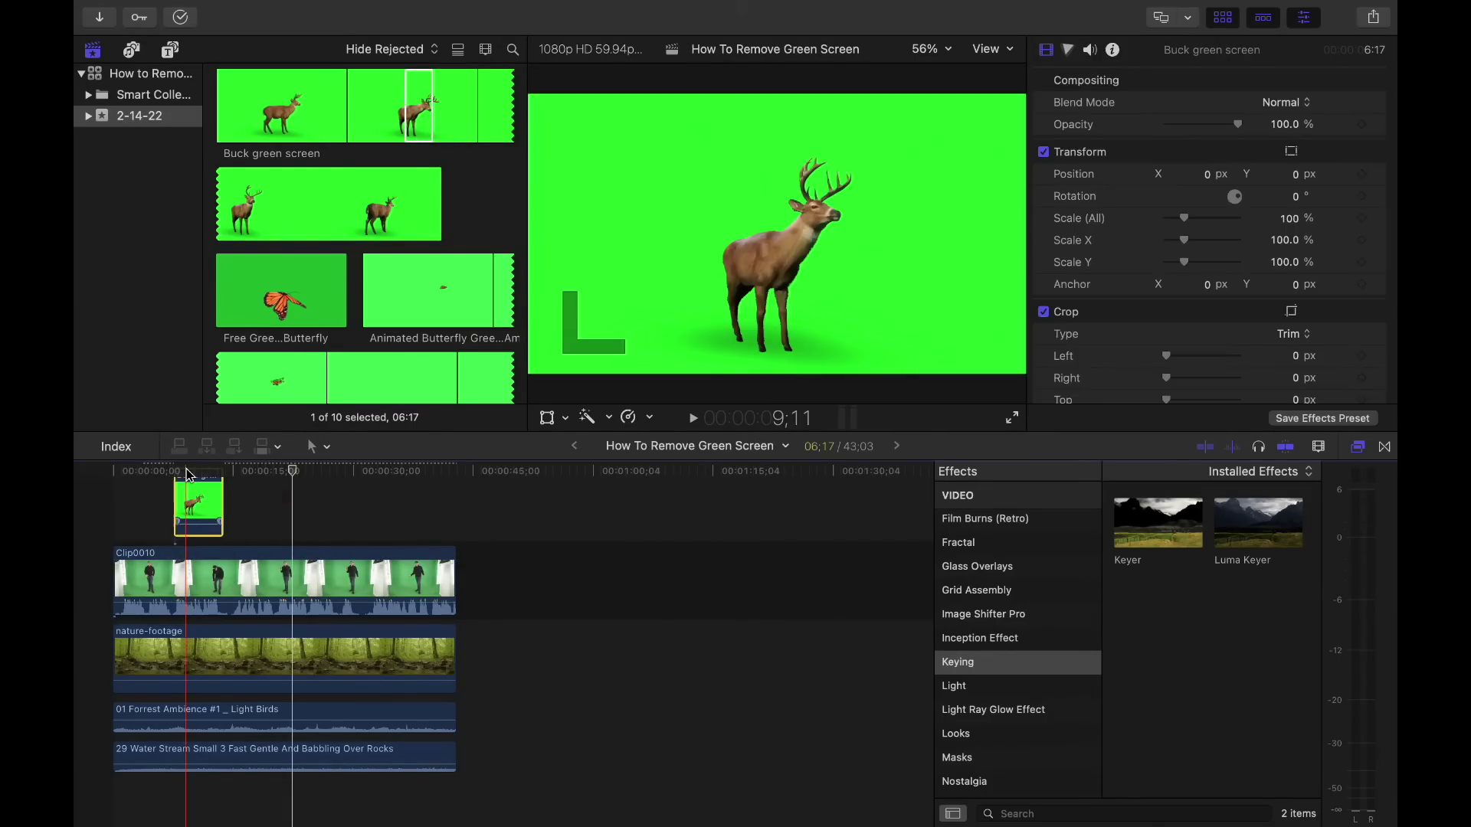
Apply Keyer to the Buck clip, place it at the left edge at 57% scale, and lengthen it.
click(185, 507)
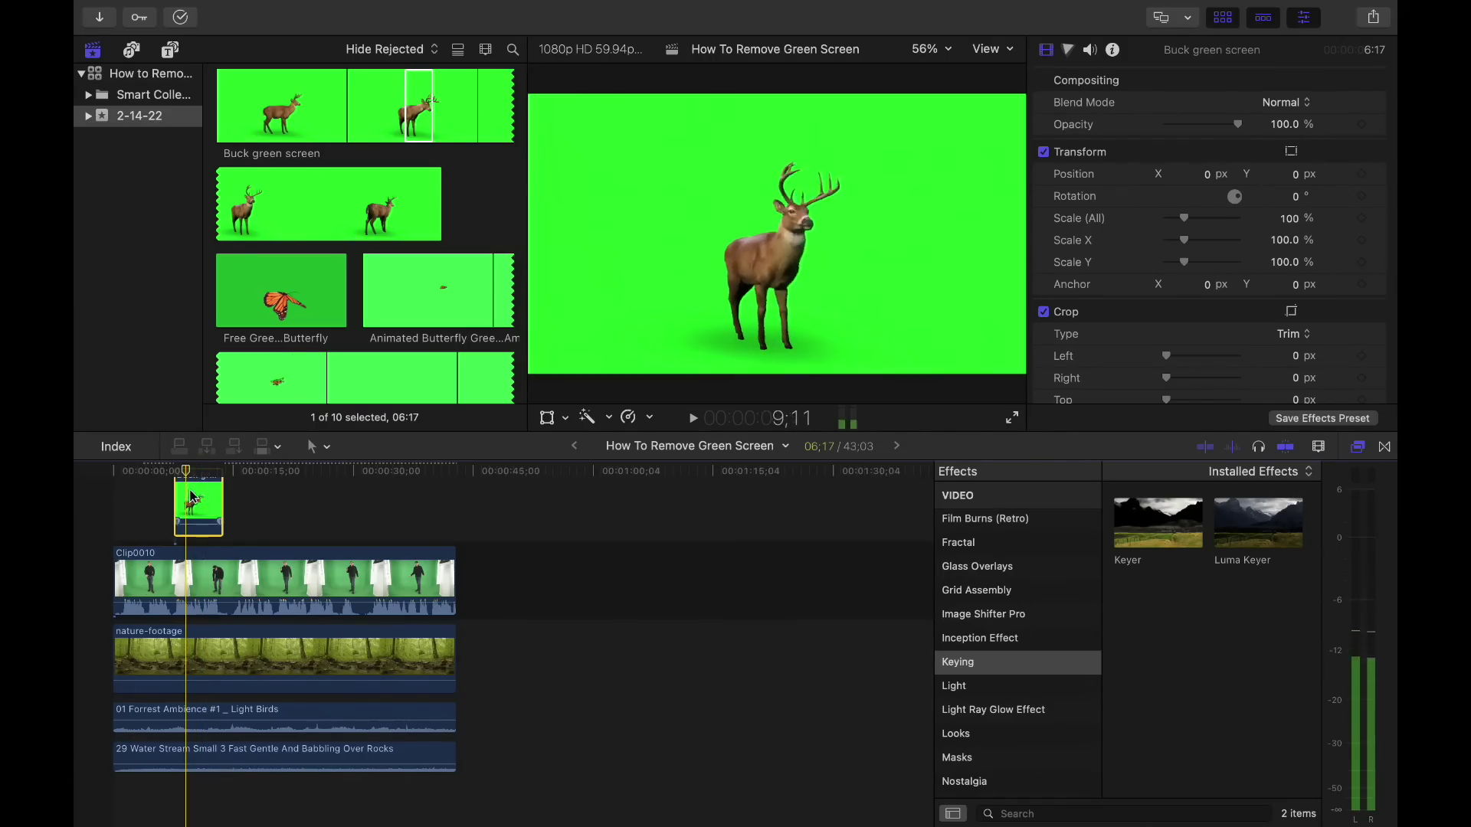
drag(1177, 521, 195, 504)
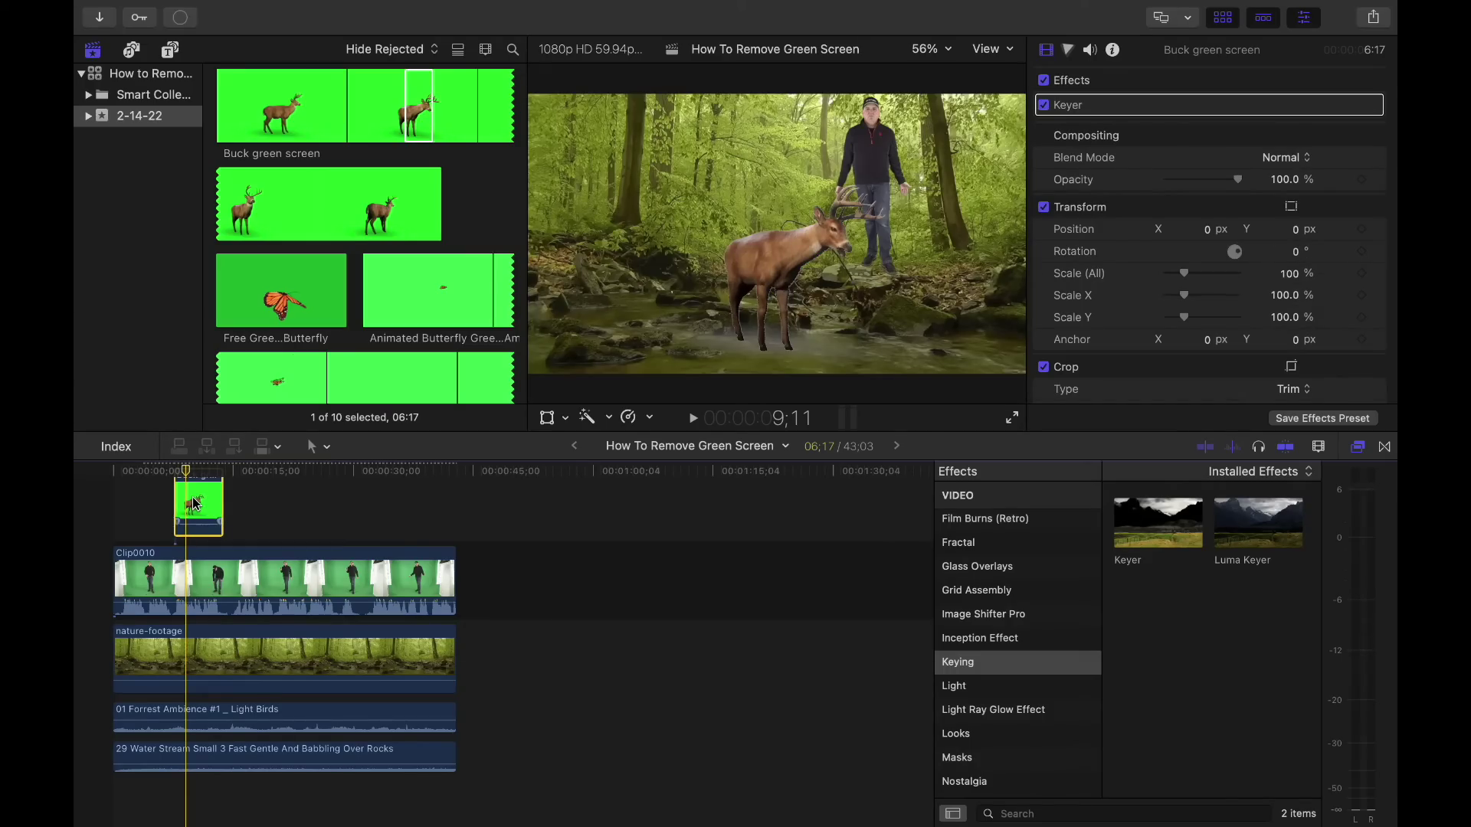
click(199, 471)
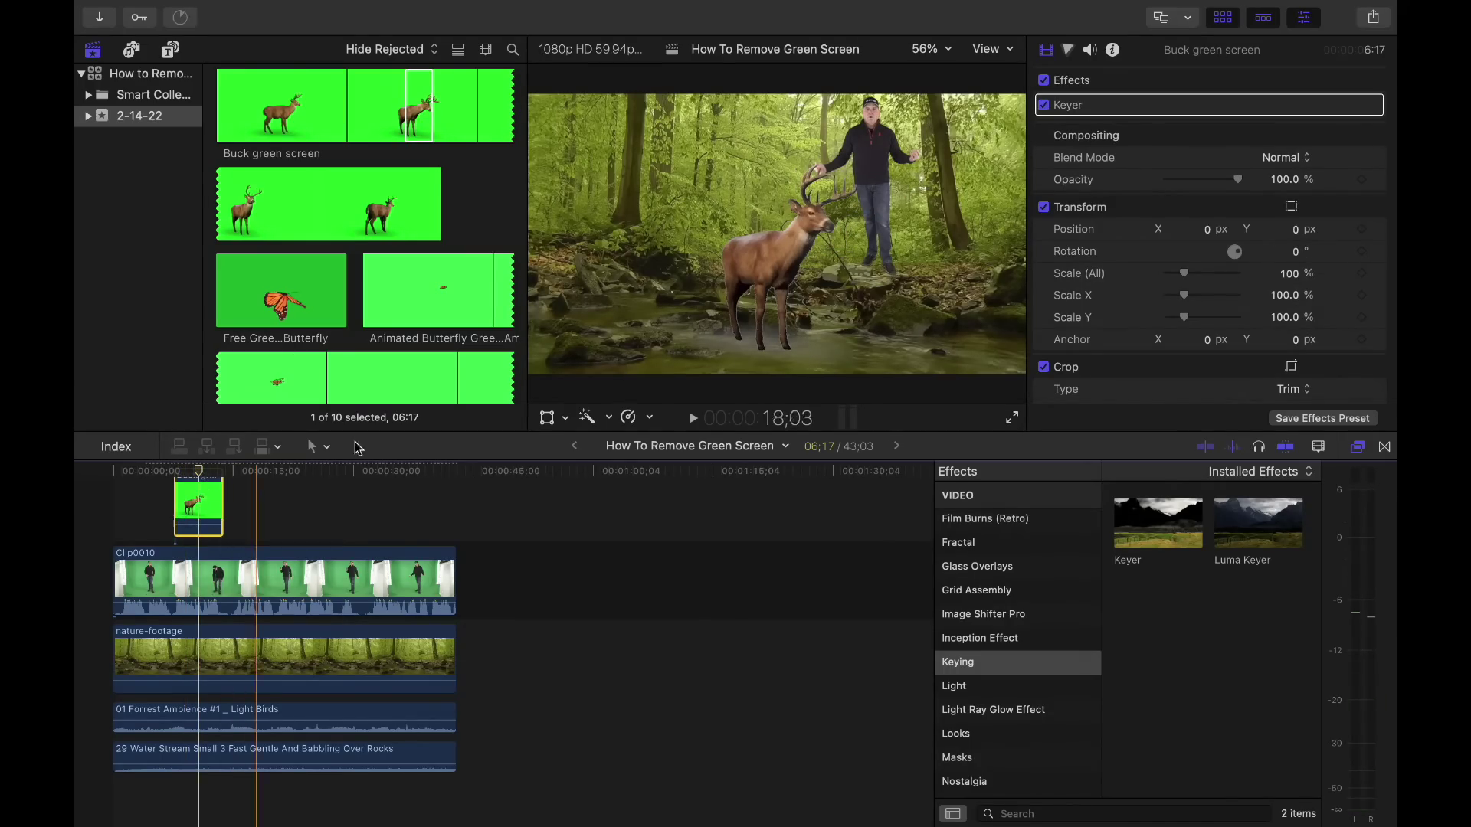
click(1292, 207)
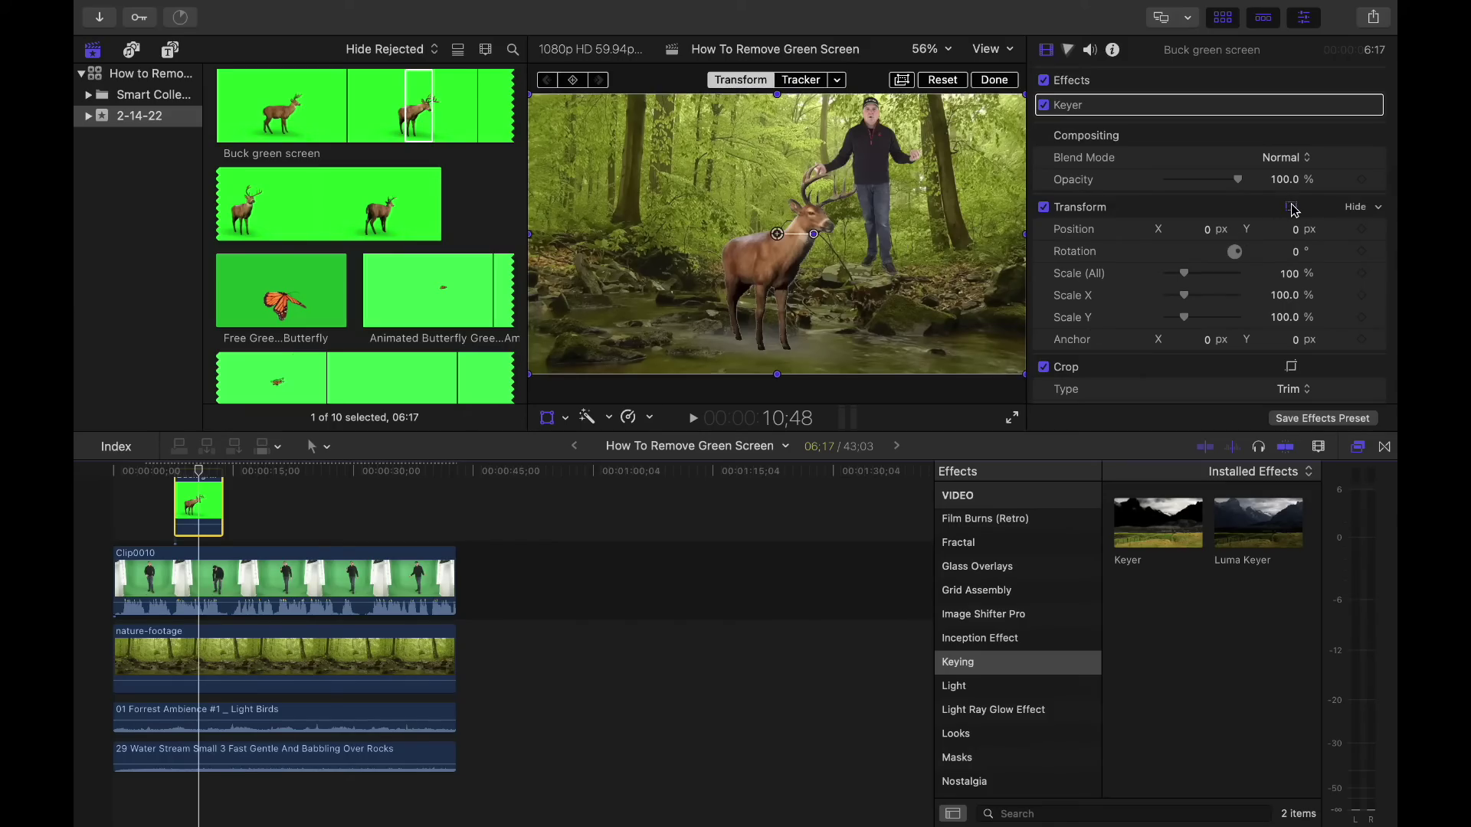
drag(813, 278, 573, 210)
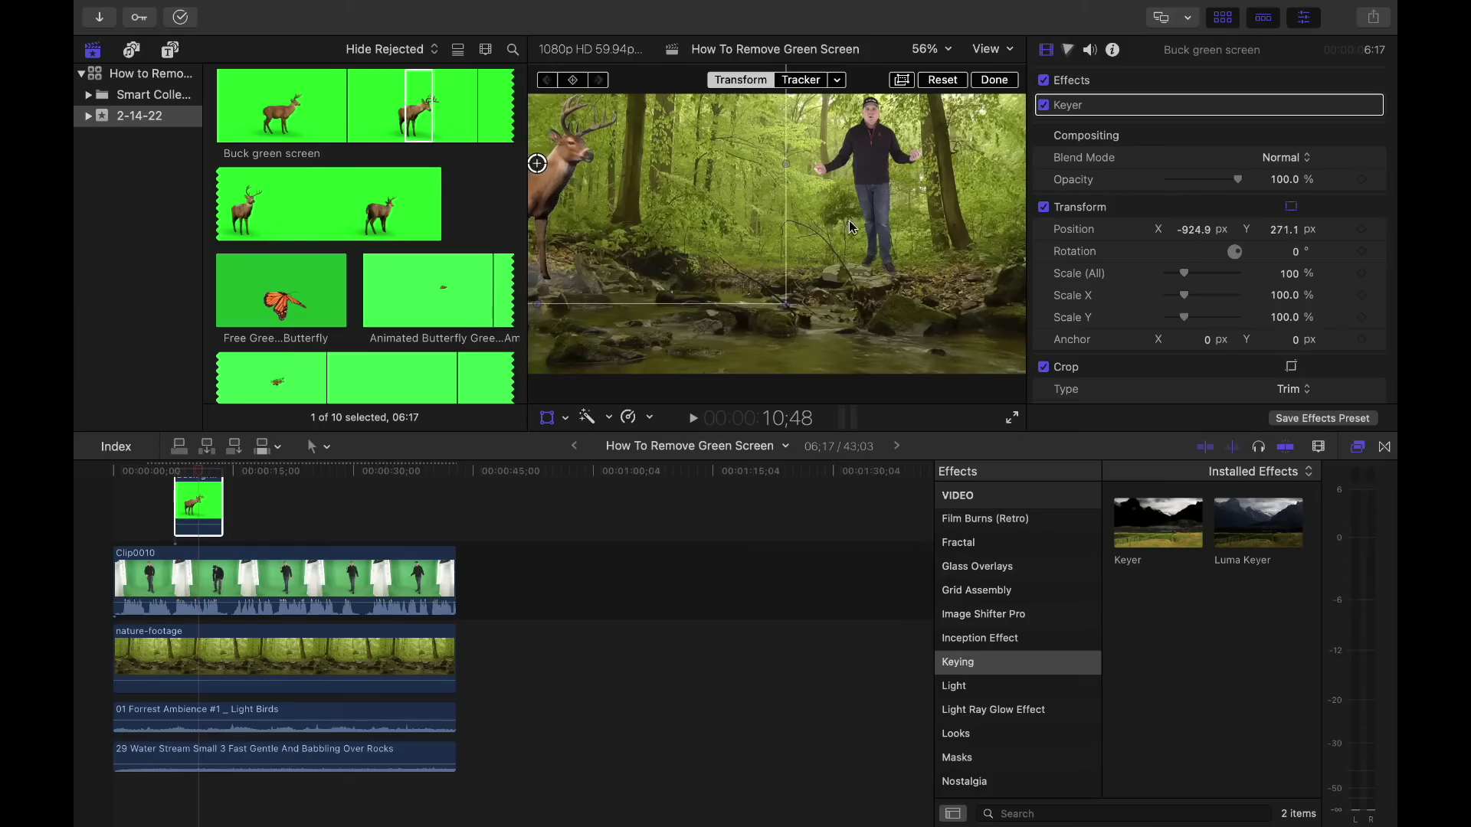
drag(1293, 277, 1289, 275)
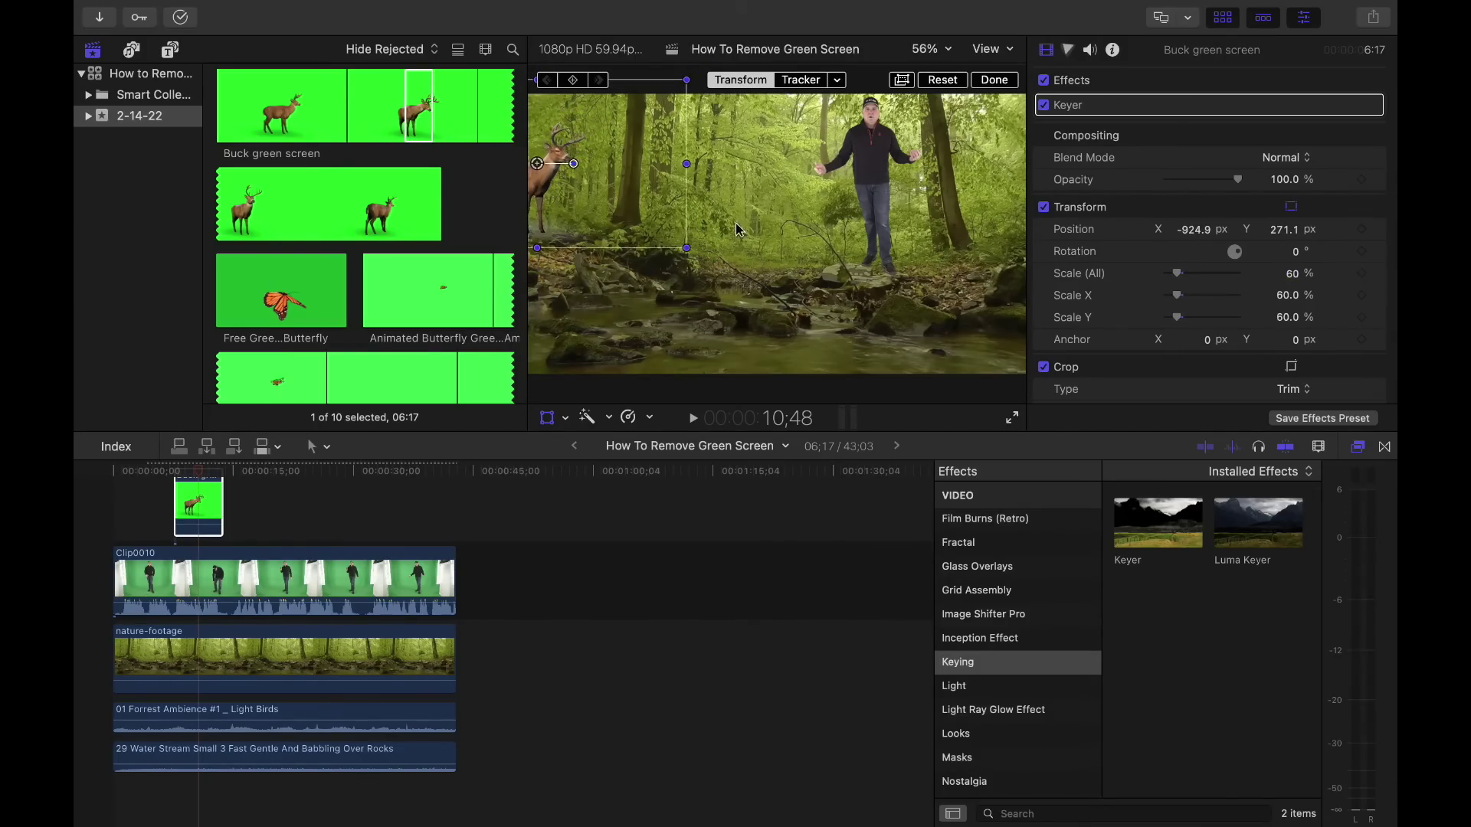
drag(564, 199, 560, 212)
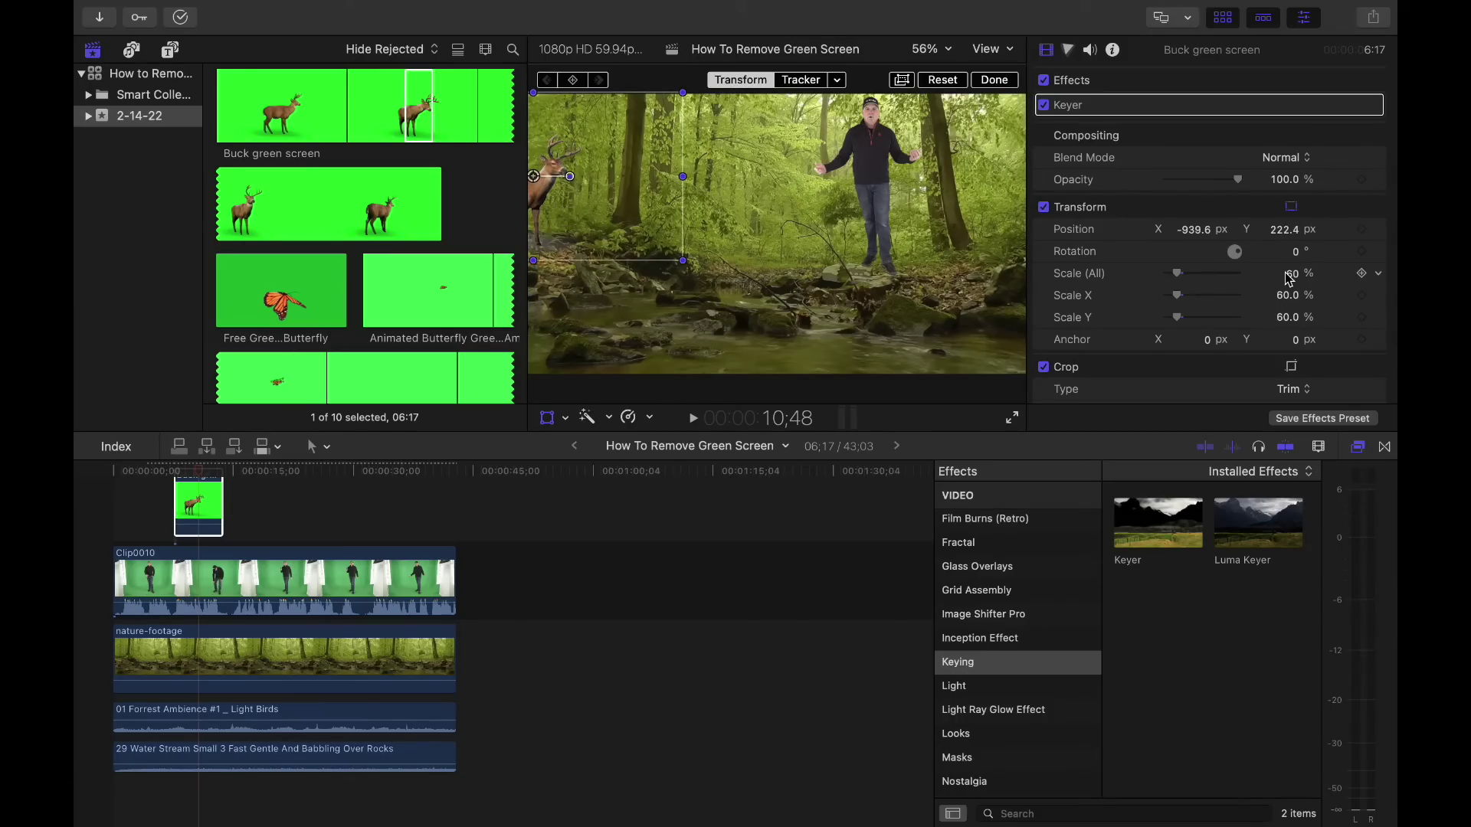
drag(1293, 282, 1290, 285)
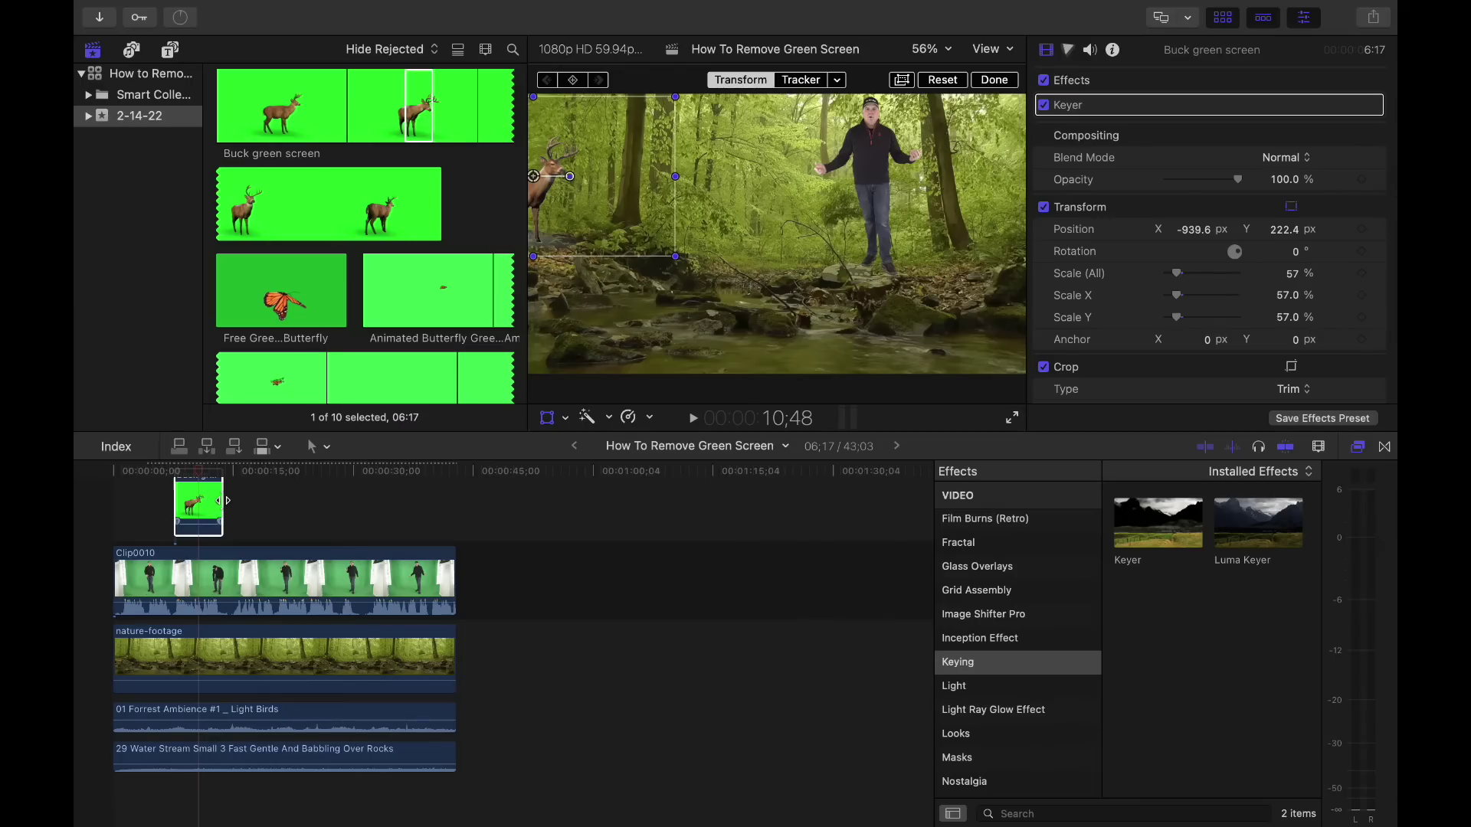
mouse_move(220, 502)
mouse_down()
mouse_move(251, 474)
mouse_move(295, 499)
mouse_move(262, 474)
mouse_move(220, 503)
mouse_up()
Slow the keyed buck clip to 50% speed, move it to the timeline start, and play it back.
click(268, 475)
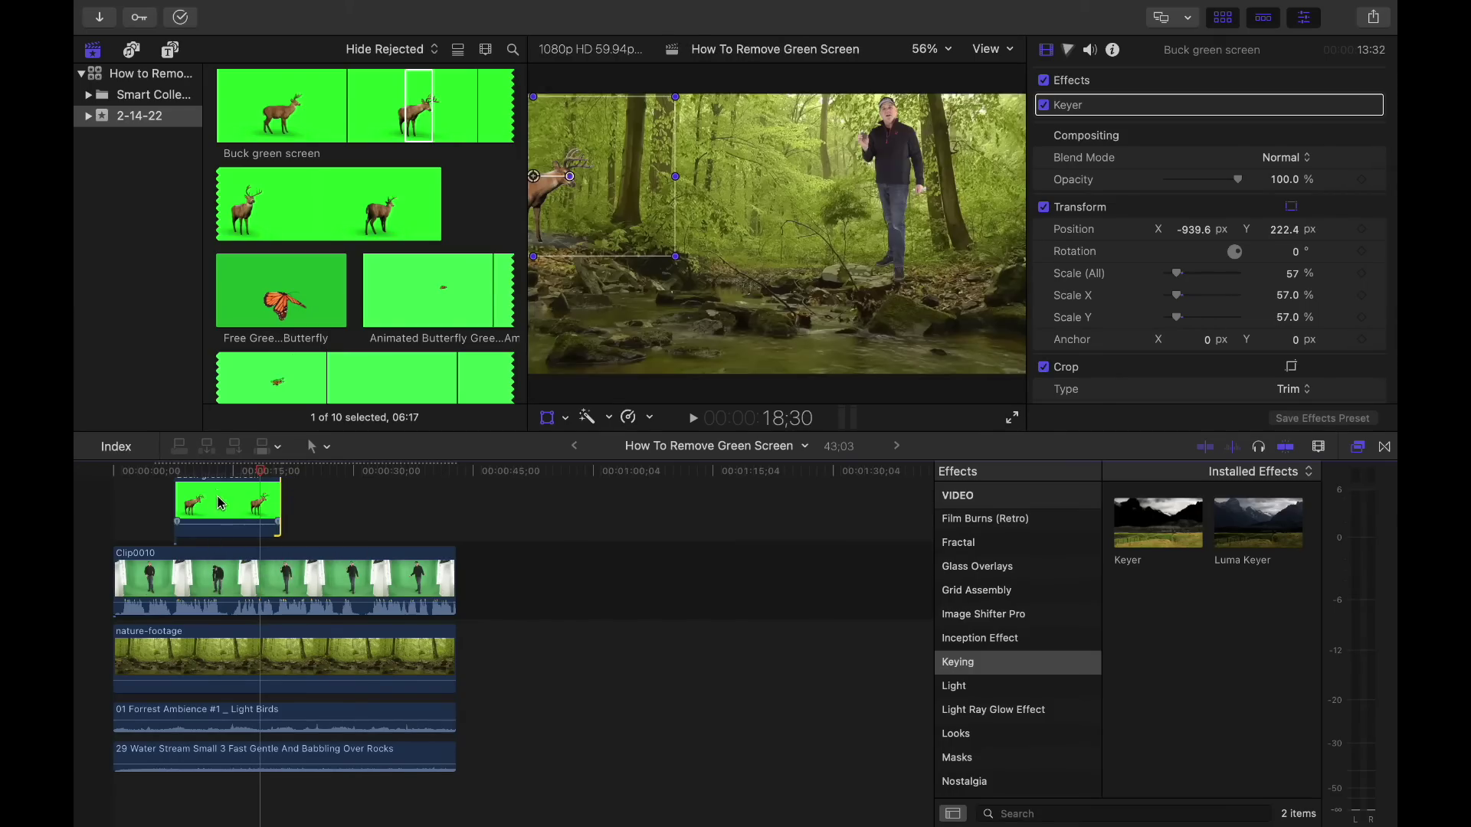
key(shift+t)
click(646, 421)
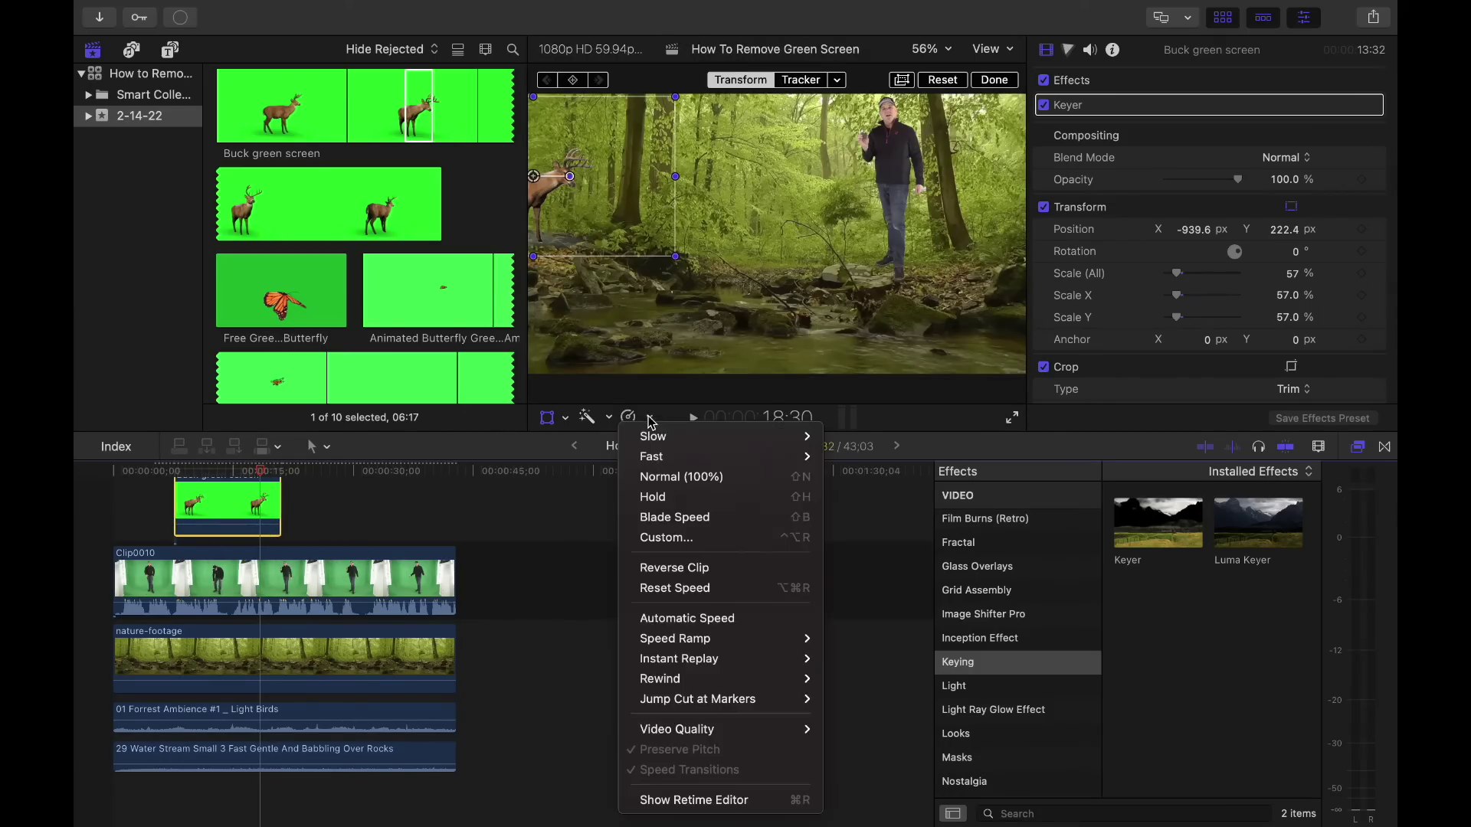
mouse_move(681, 436)
click(843, 437)
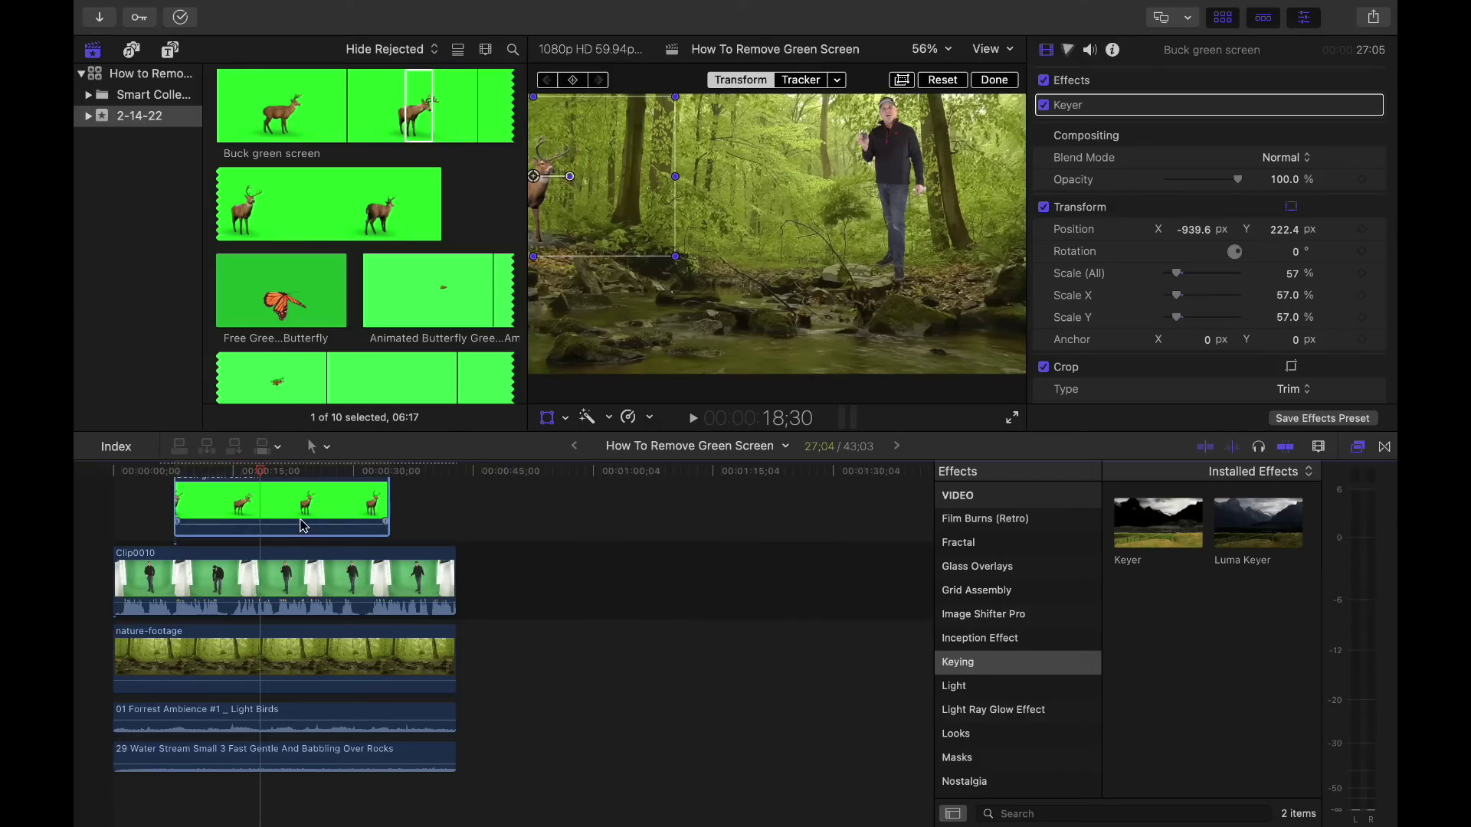
drag(301, 525, 112, 475)
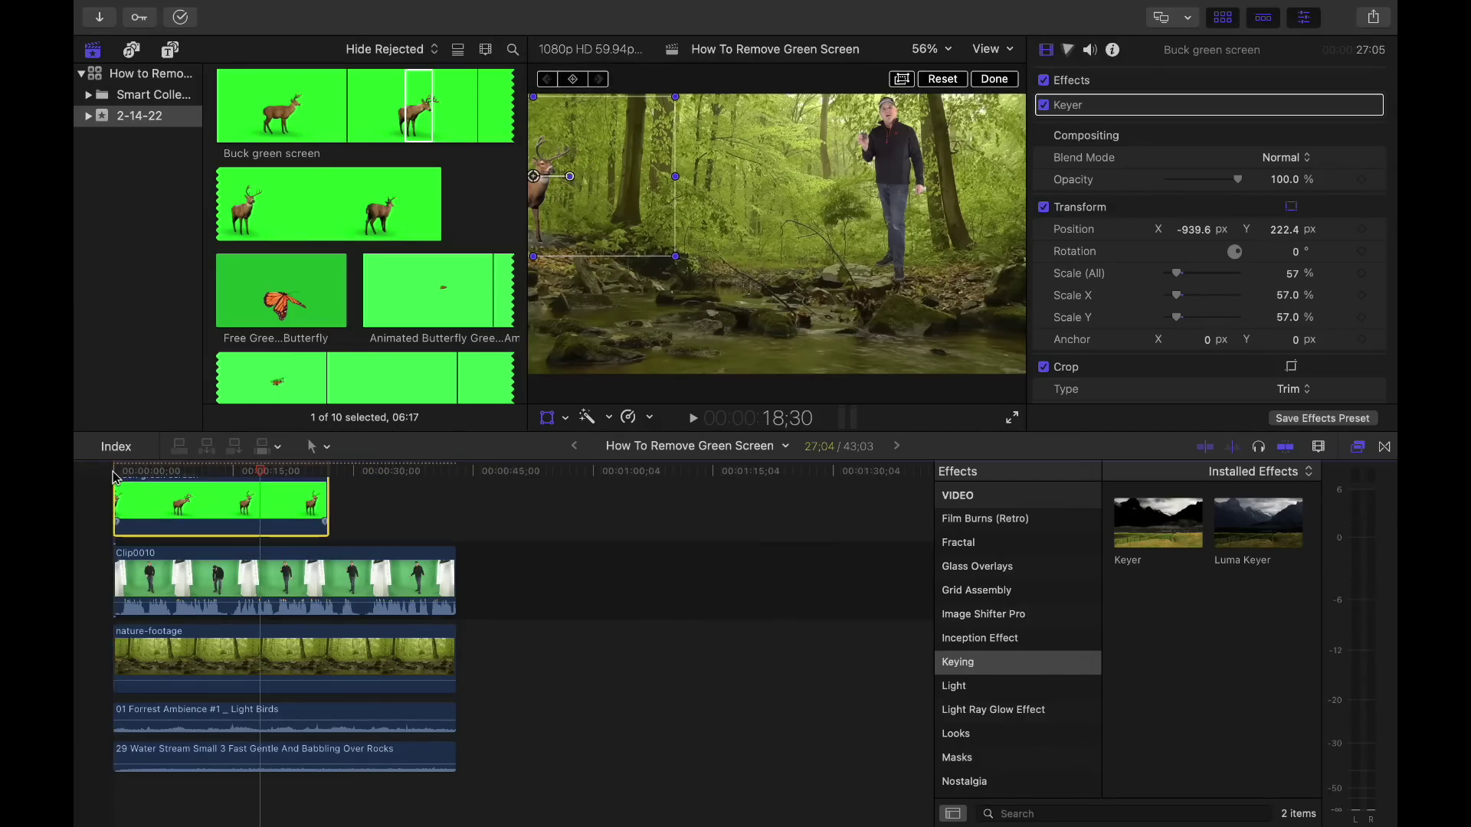
click(113, 475)
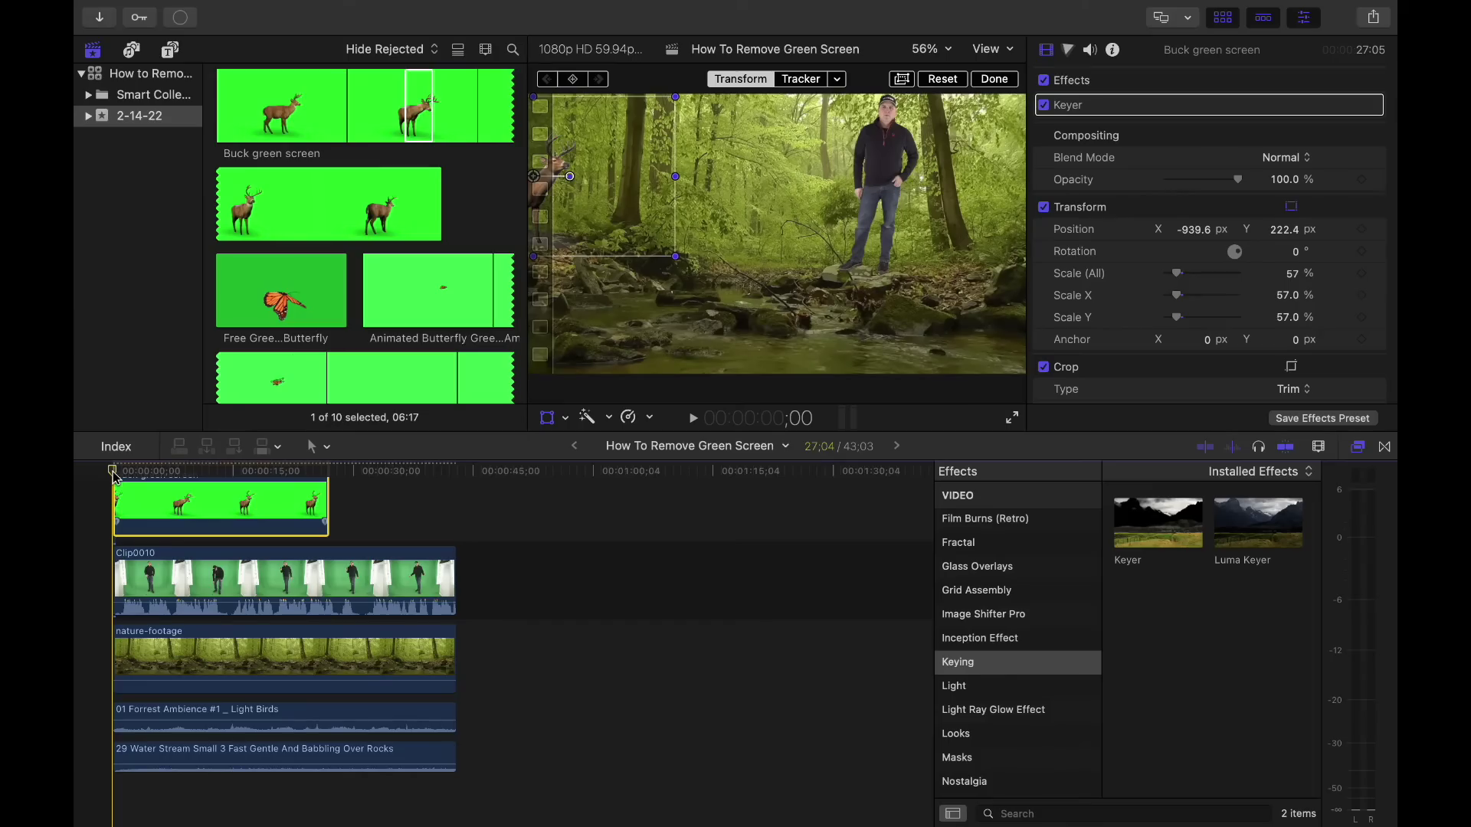
key(space)
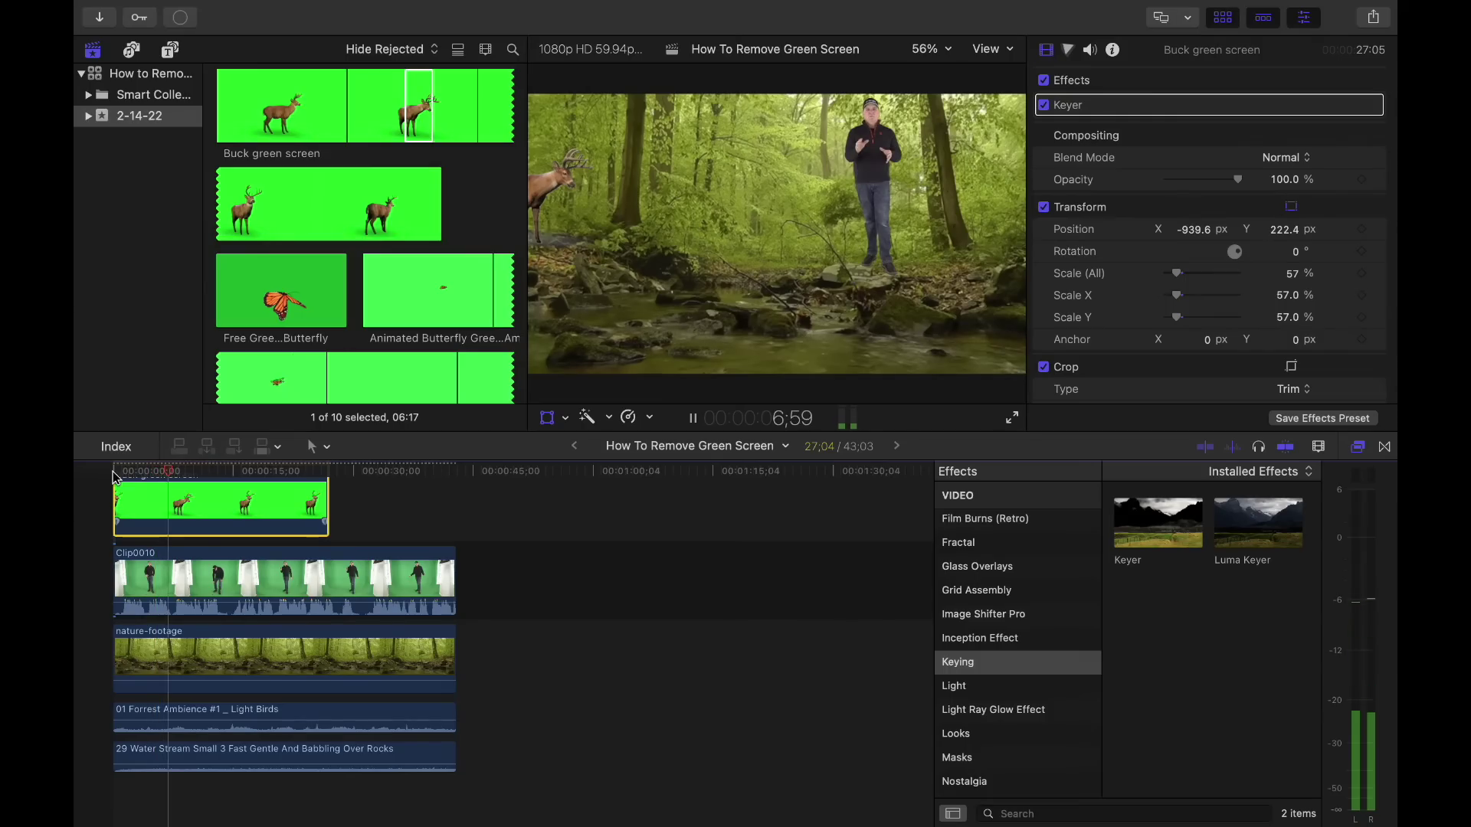
key(space)
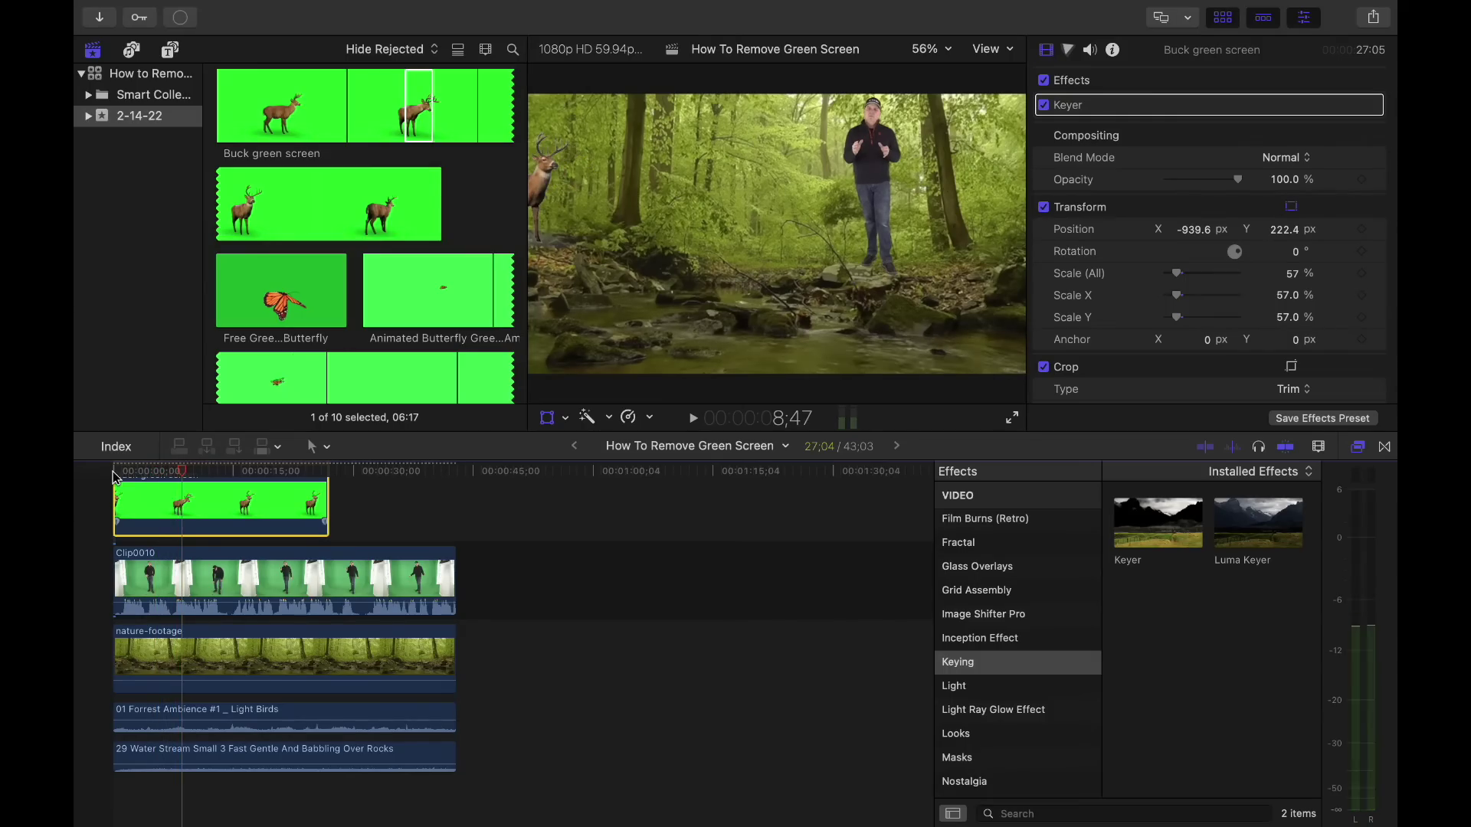
key(shift+t)
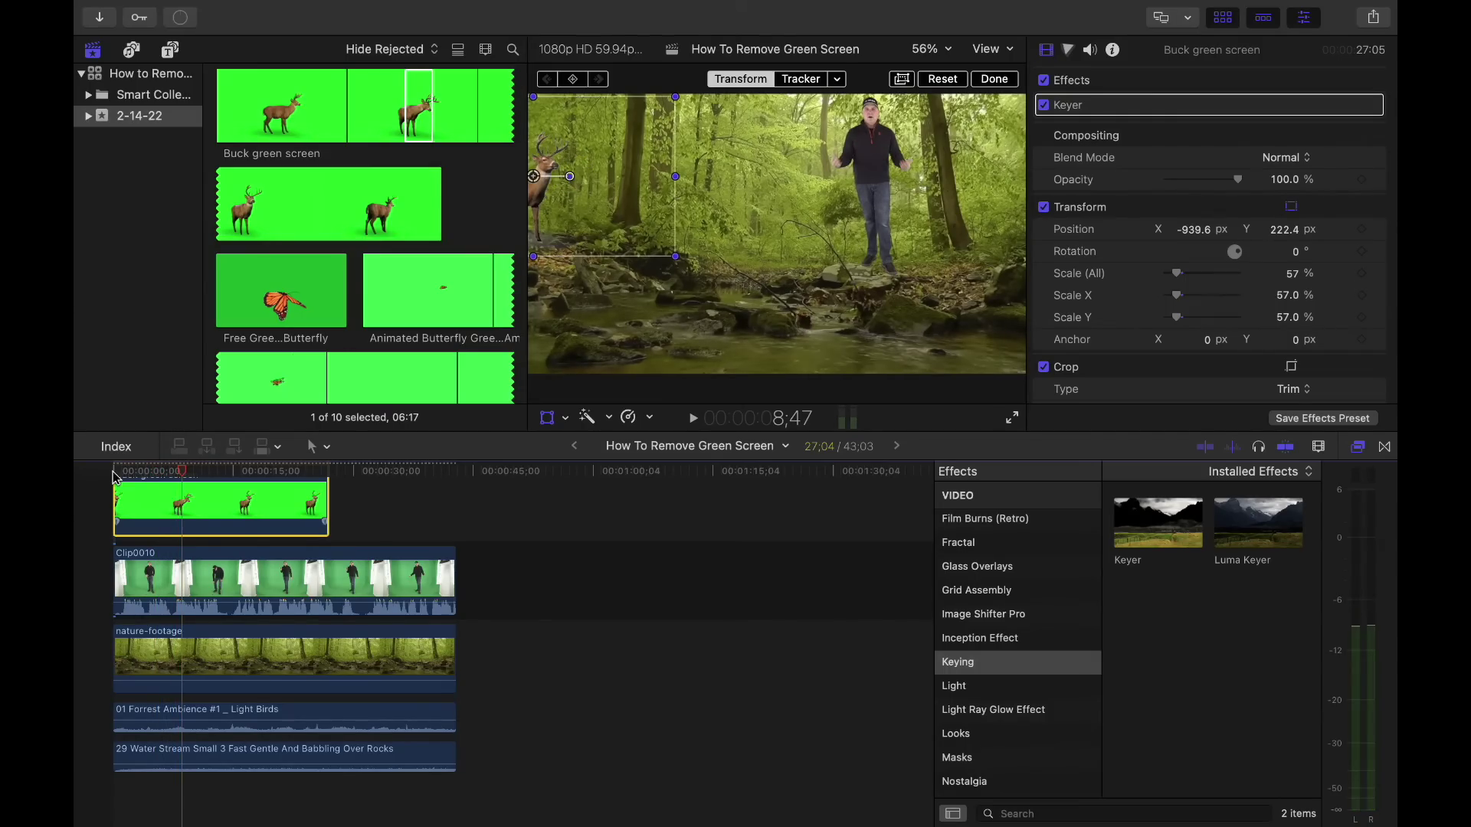
Place park-footage after the forest background and extend nature-footage to meet it with no gap.
click(404, 473)
key(shift+t)
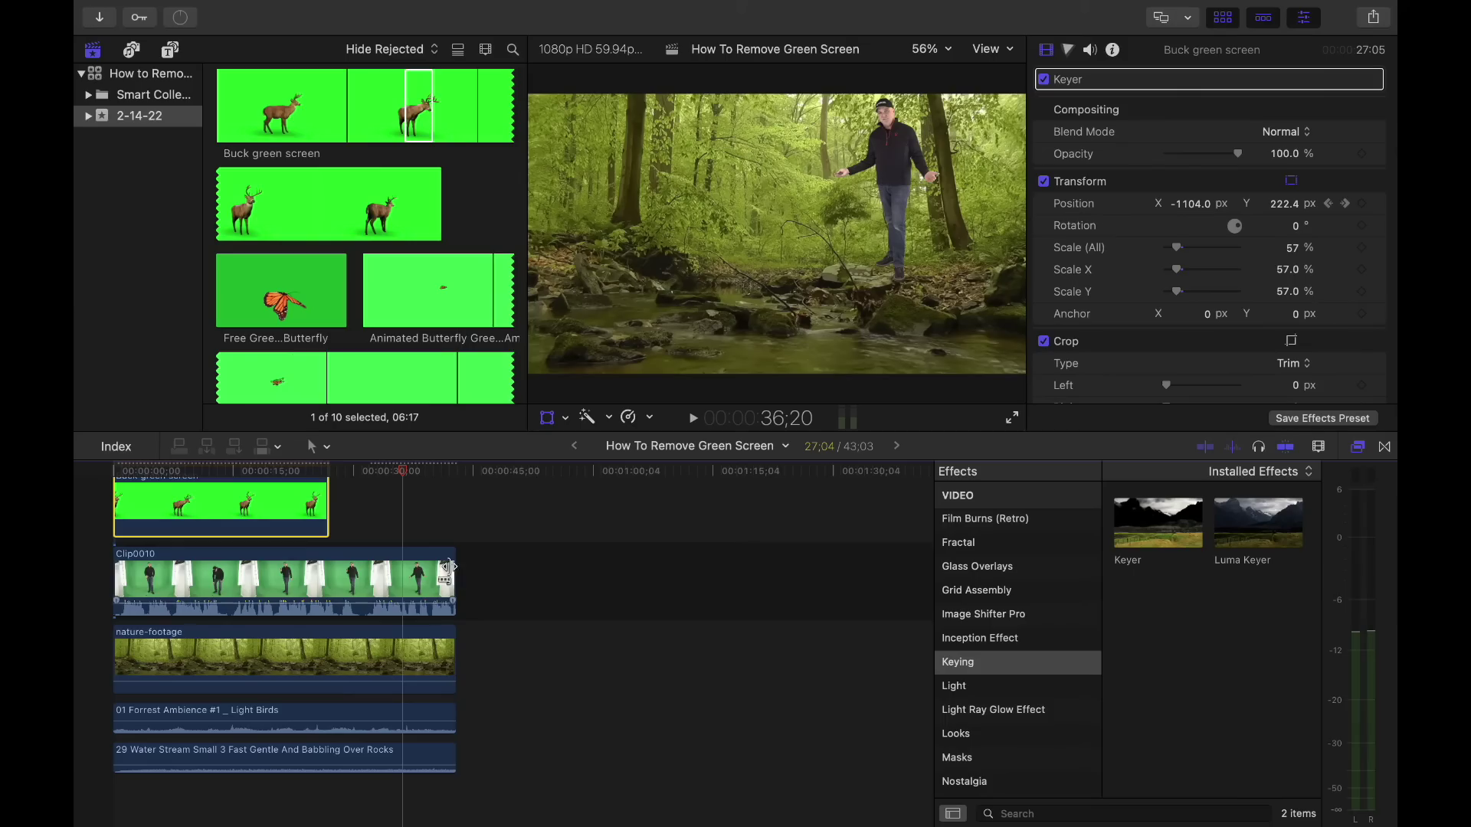
scroll(420, 249, up, 2)
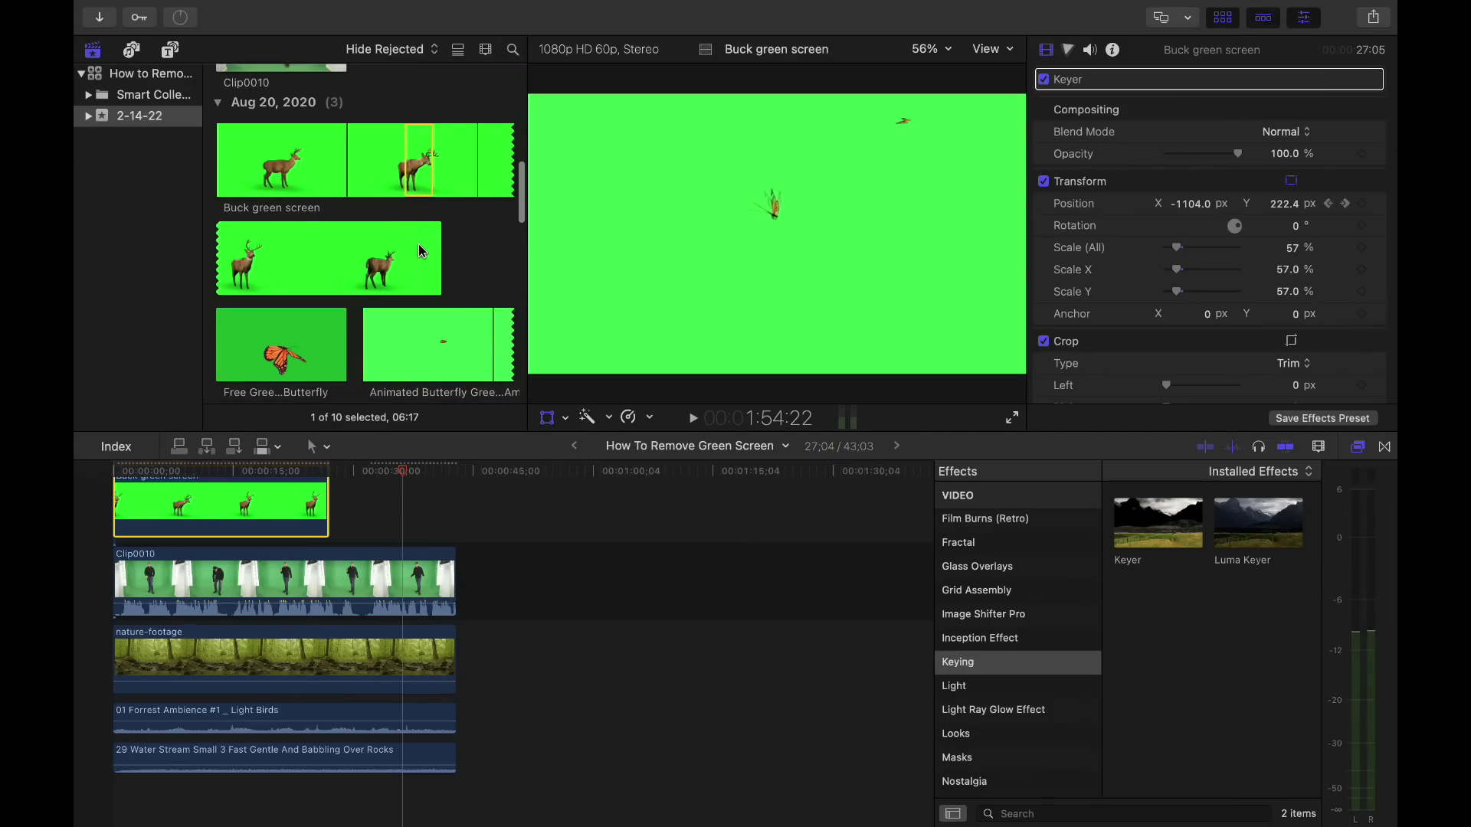
scroll(422, 251, up, 5)
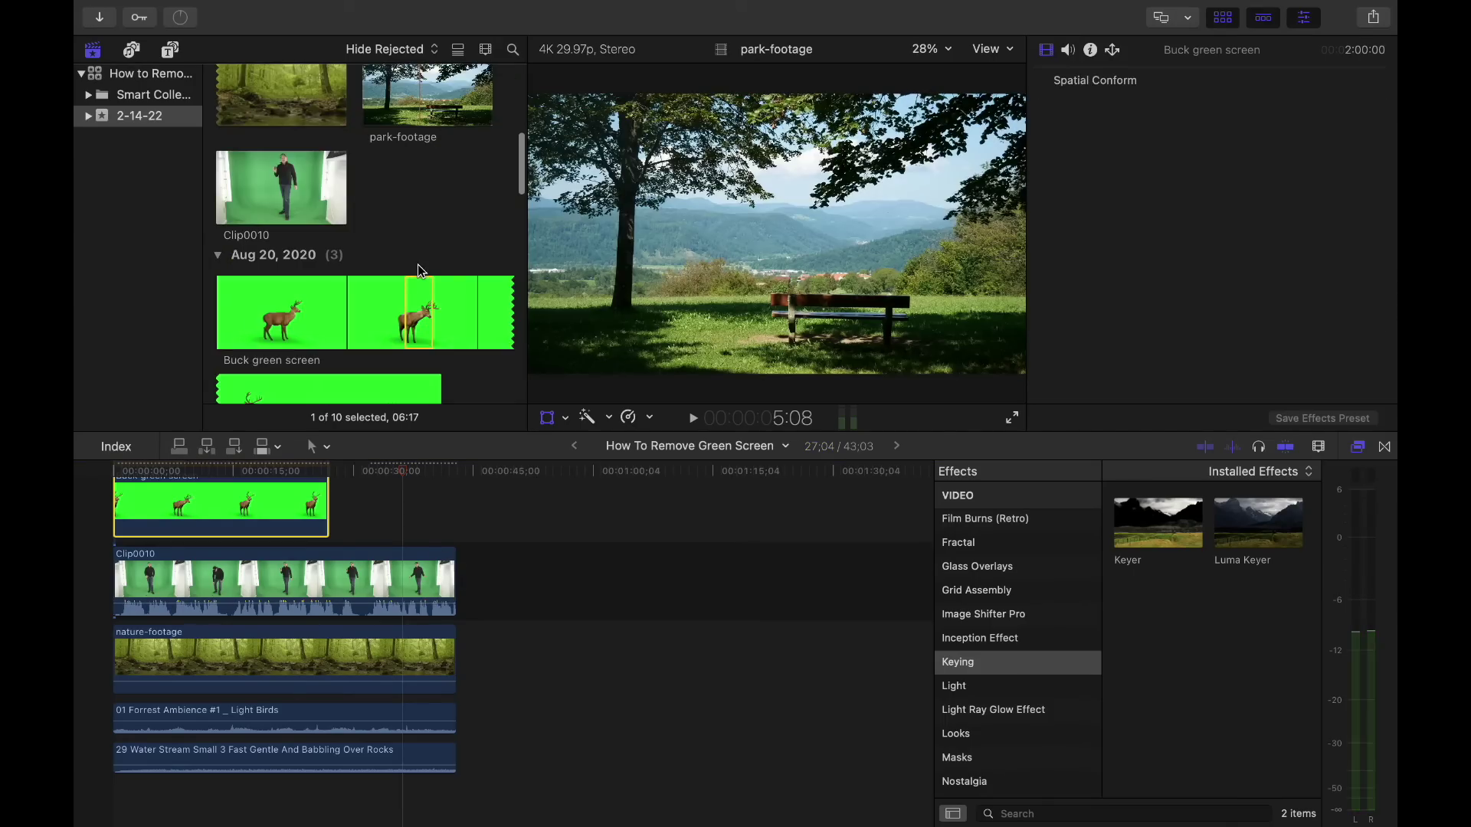
click(414, 91)
drag(420, 84, 402, 651)
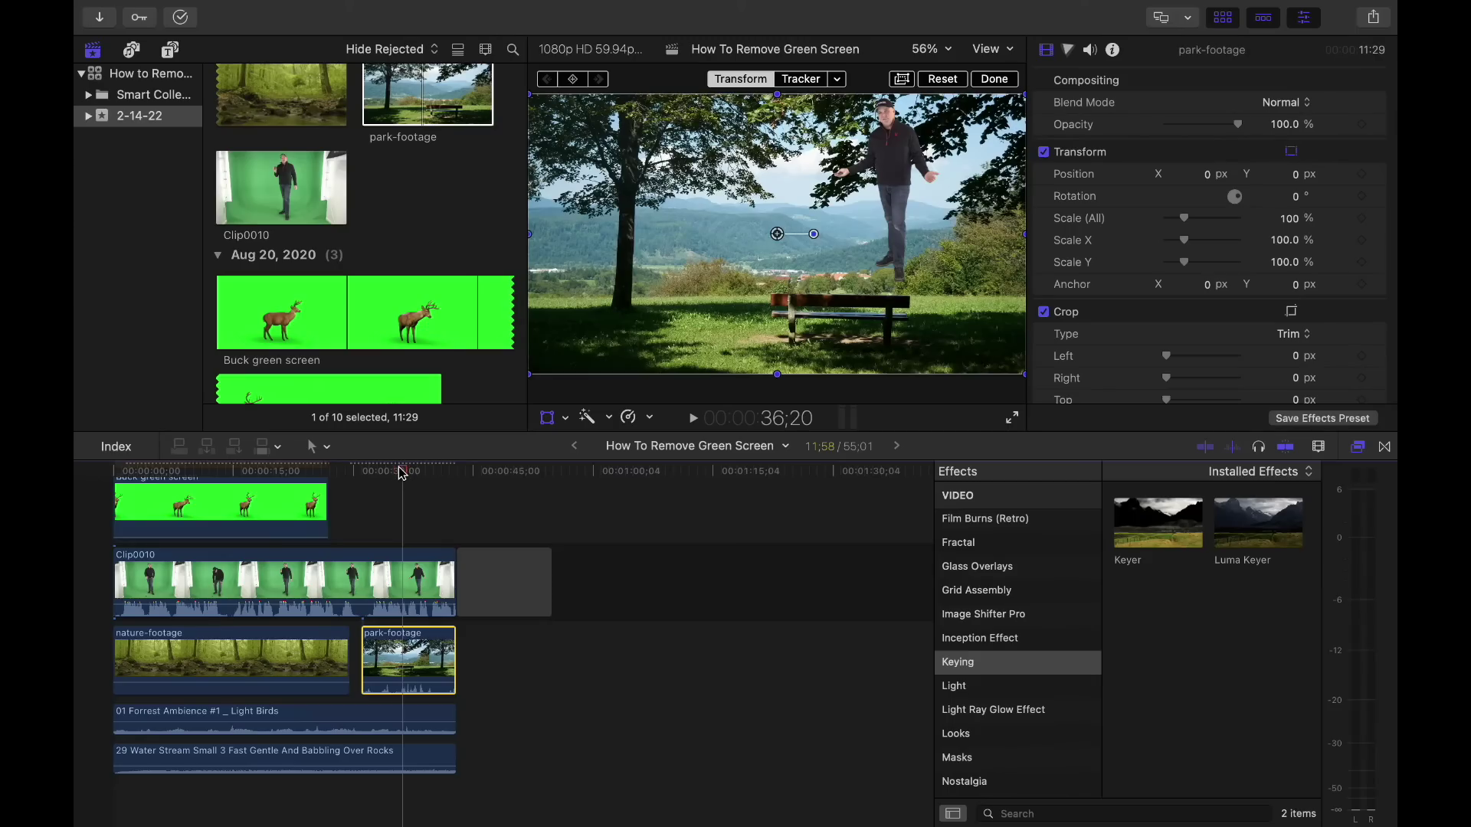
click(399, 471)
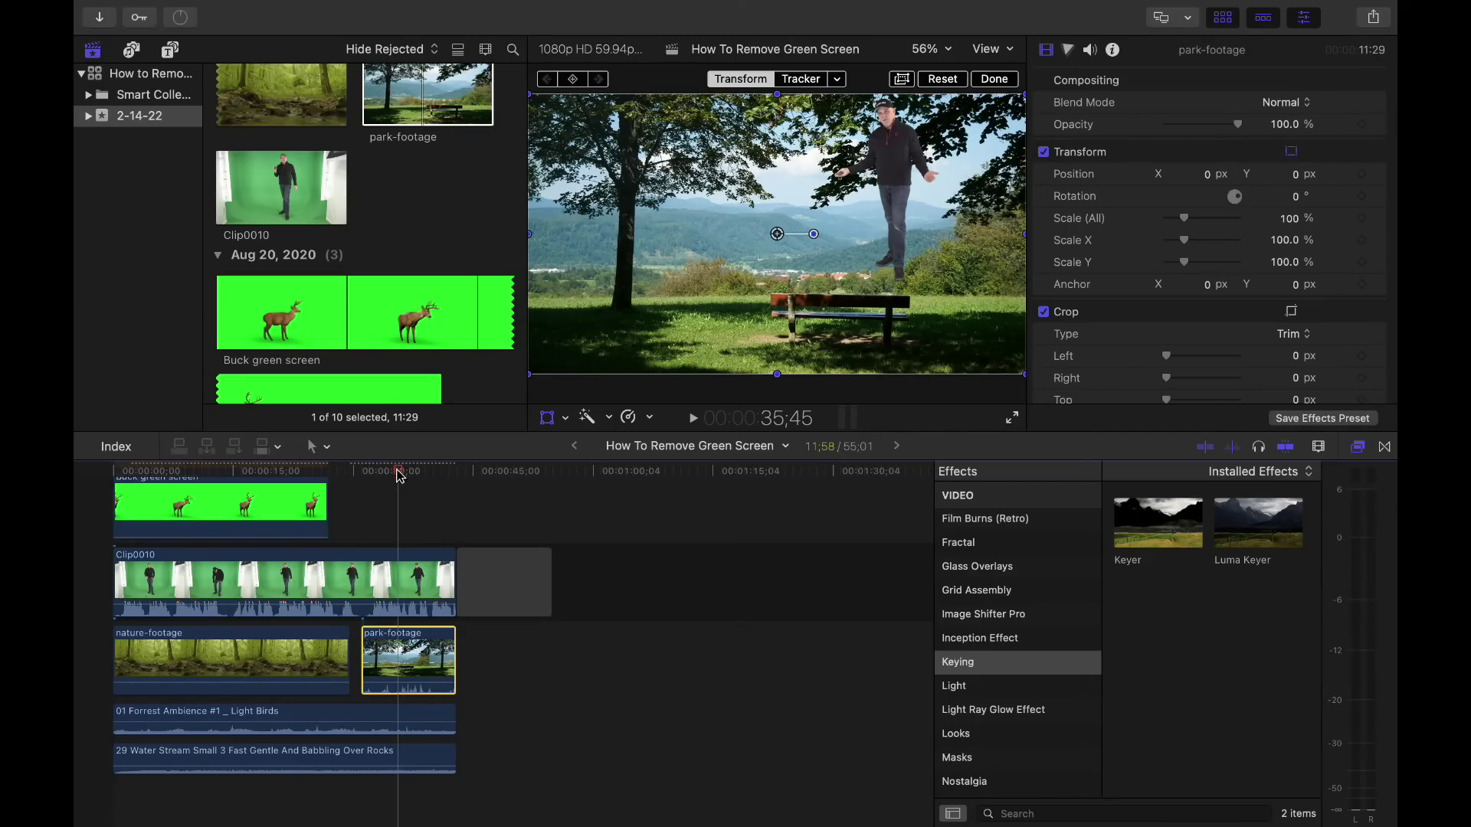
drag(354, 657, 359, 657)
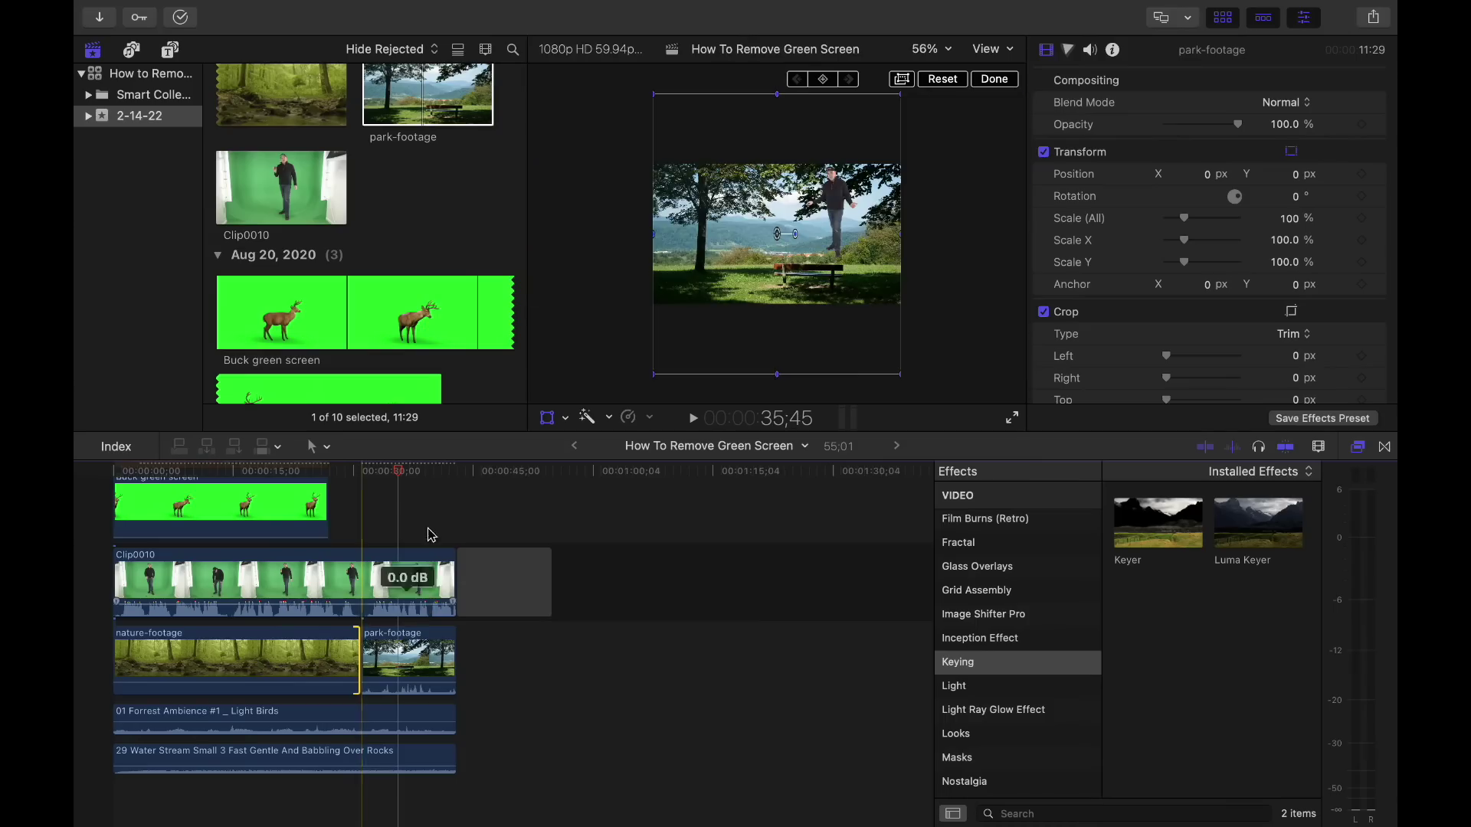
Detach park-footage's audio and delete the separated audio clip.
click(413, 667)
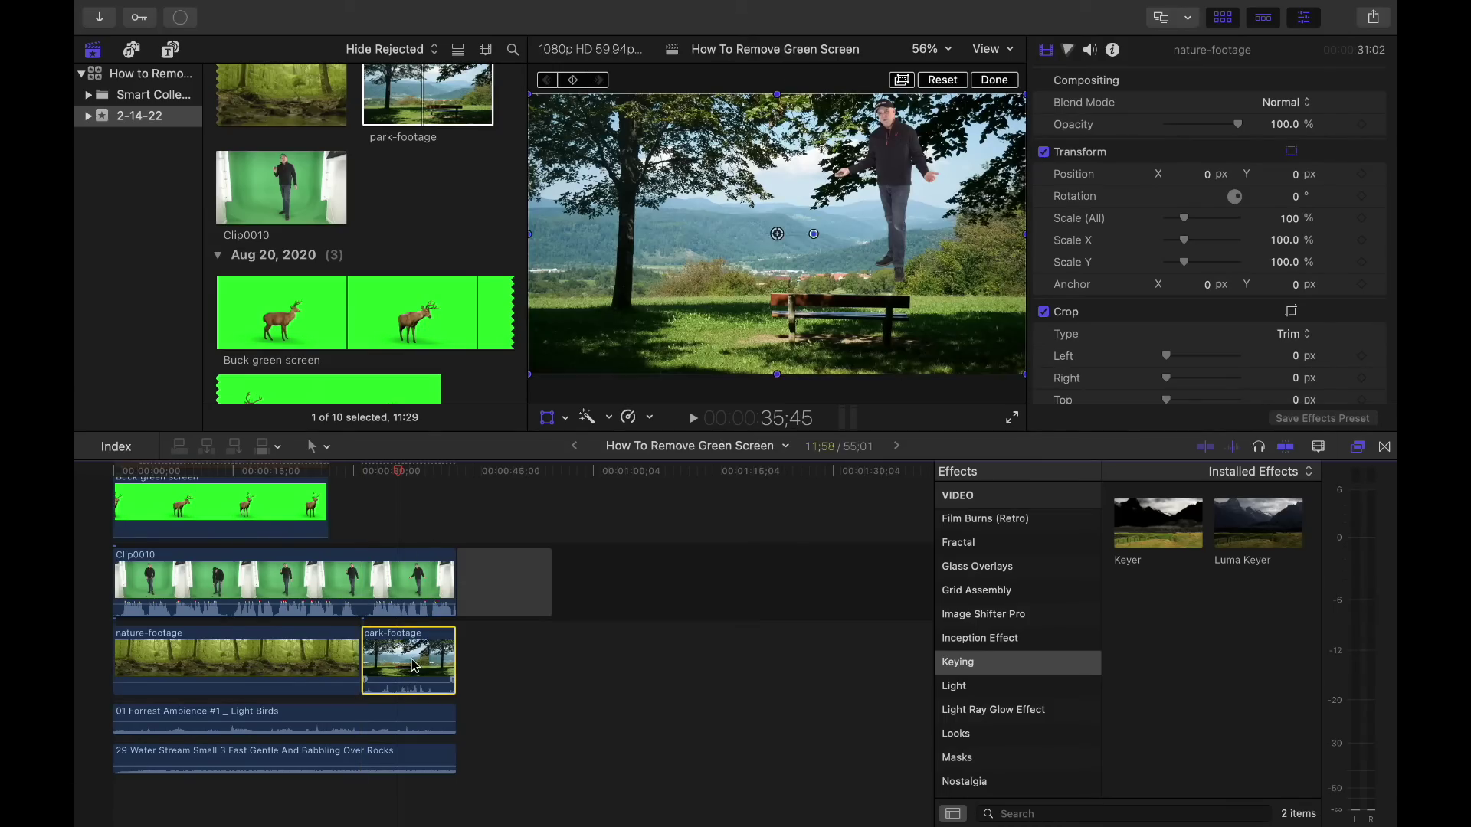
right_click(413, 666)
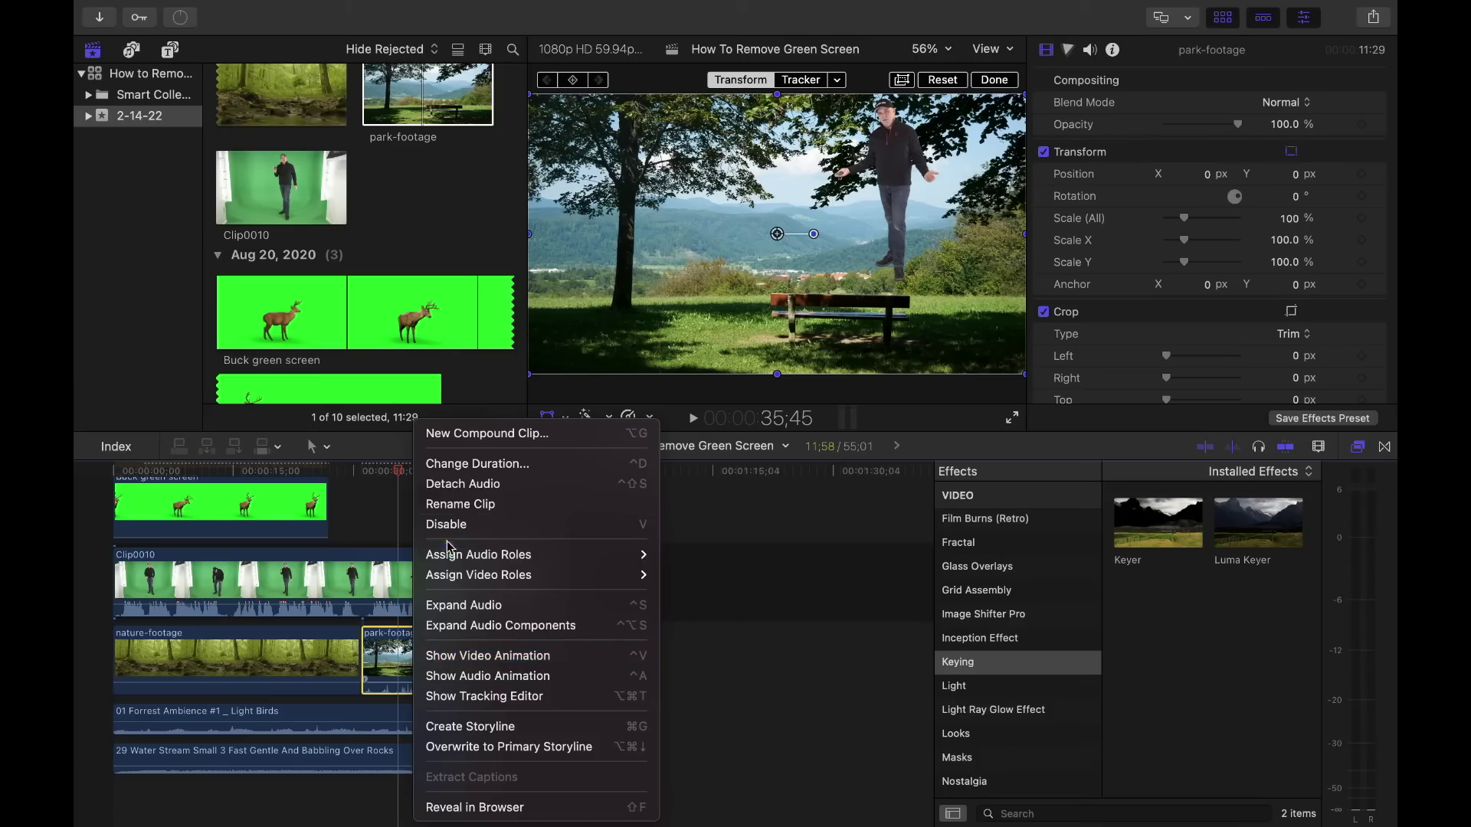
key(Escape)
key(ctrl+shift+s)
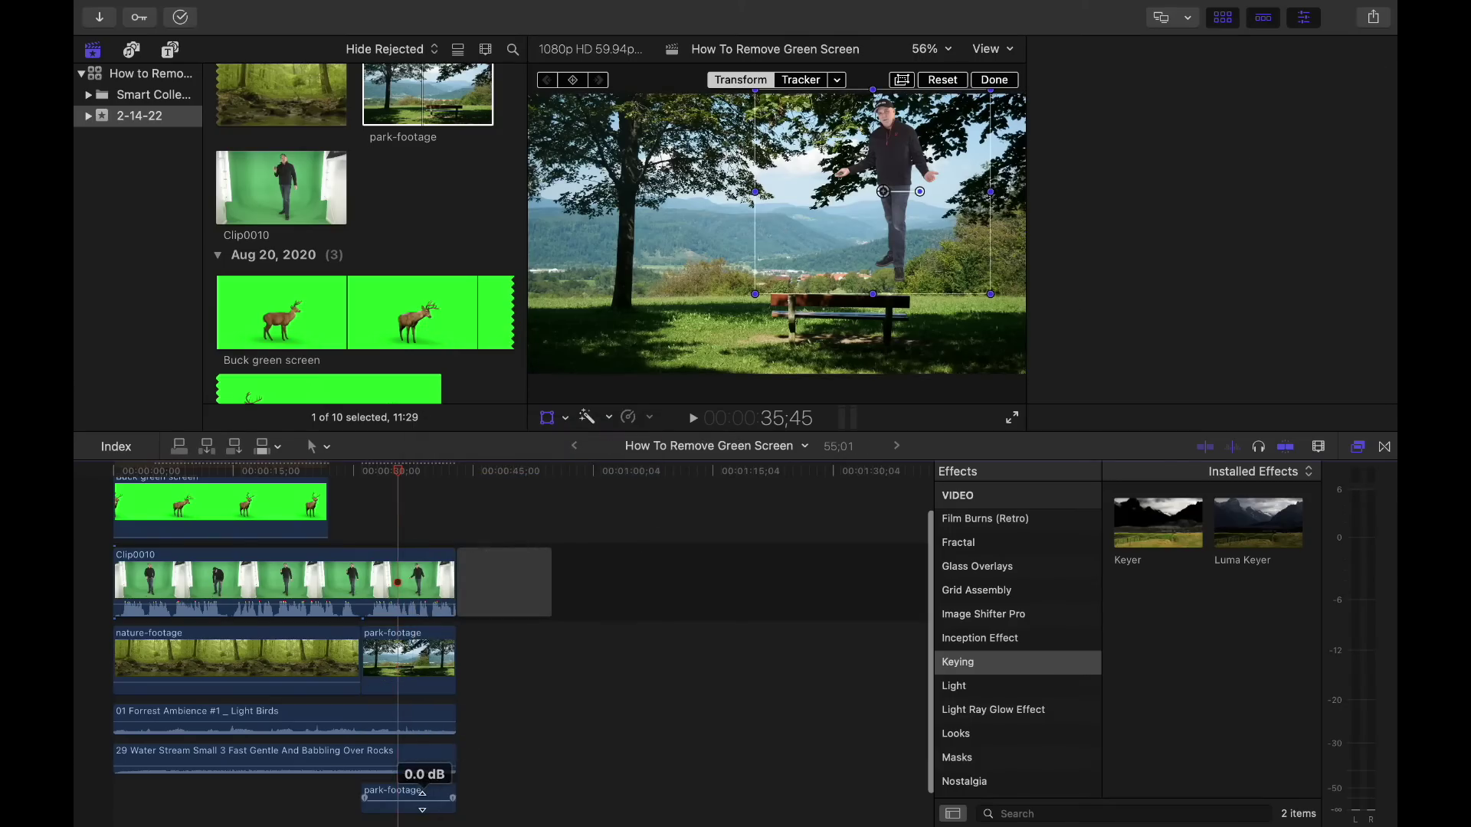
click(414, 797)
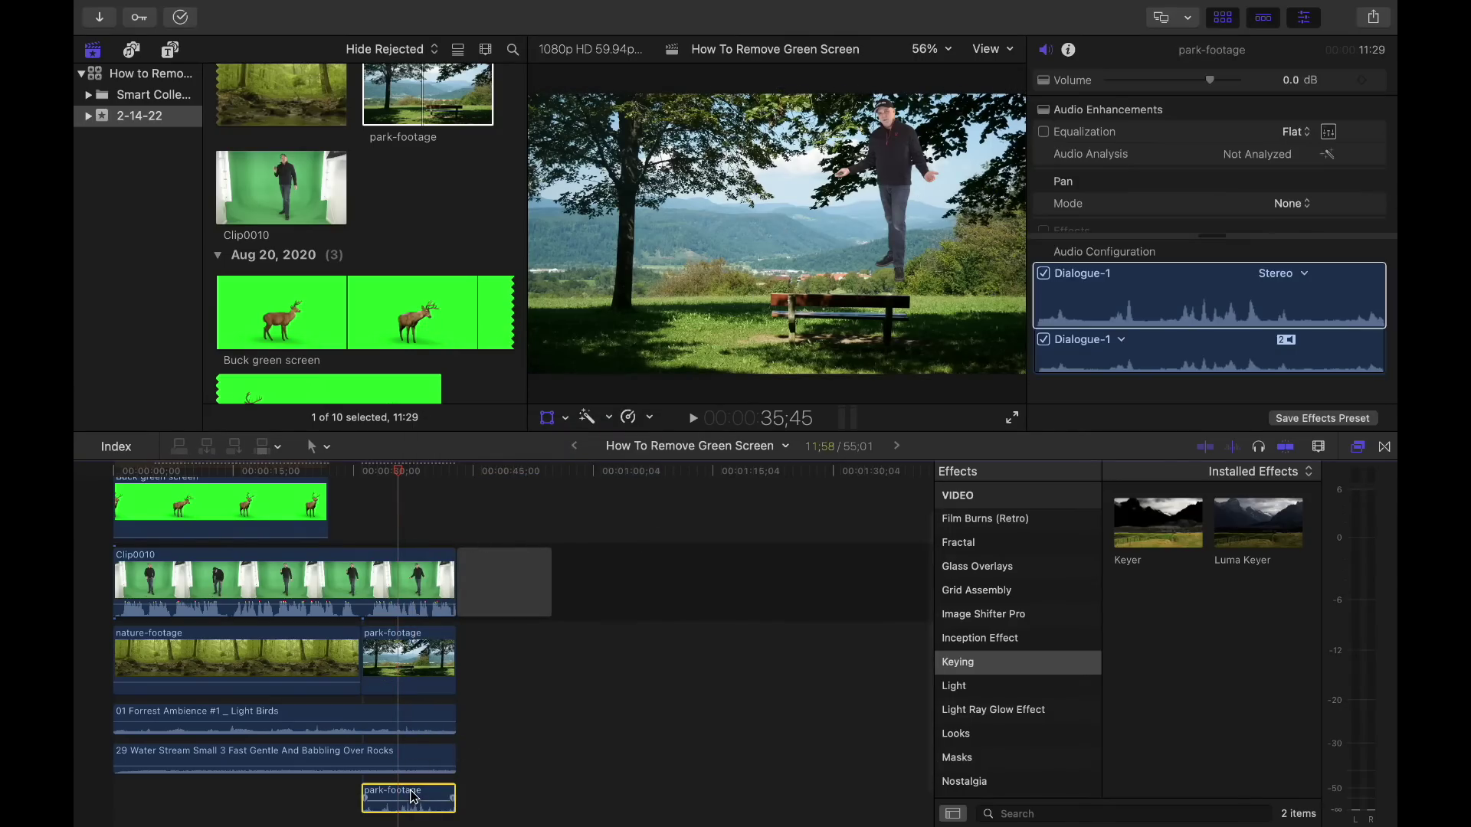
key(Delete)
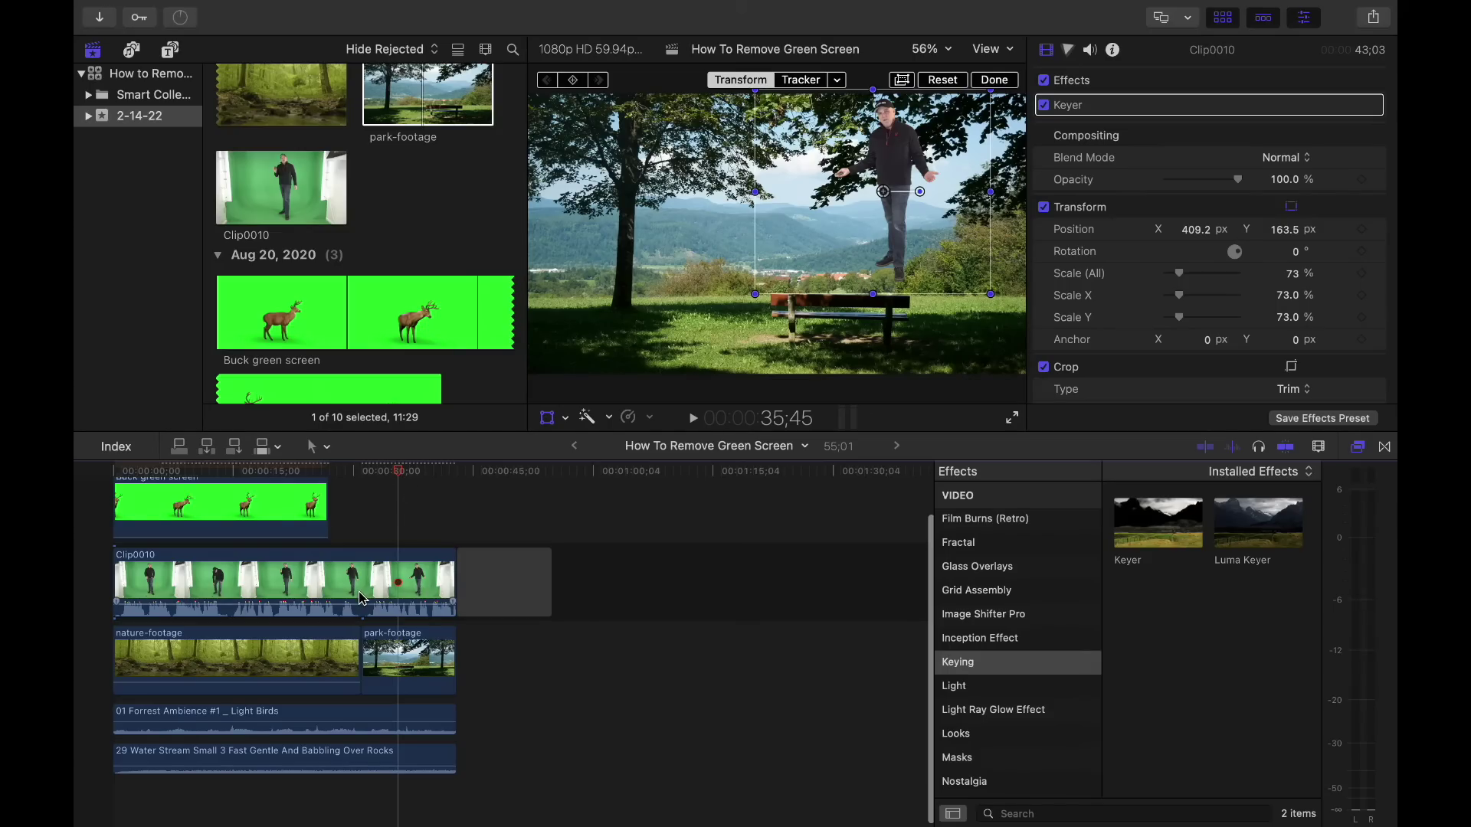
Blade Clip0010 where park-footage starts and scale the park section to 119%.
key(b)
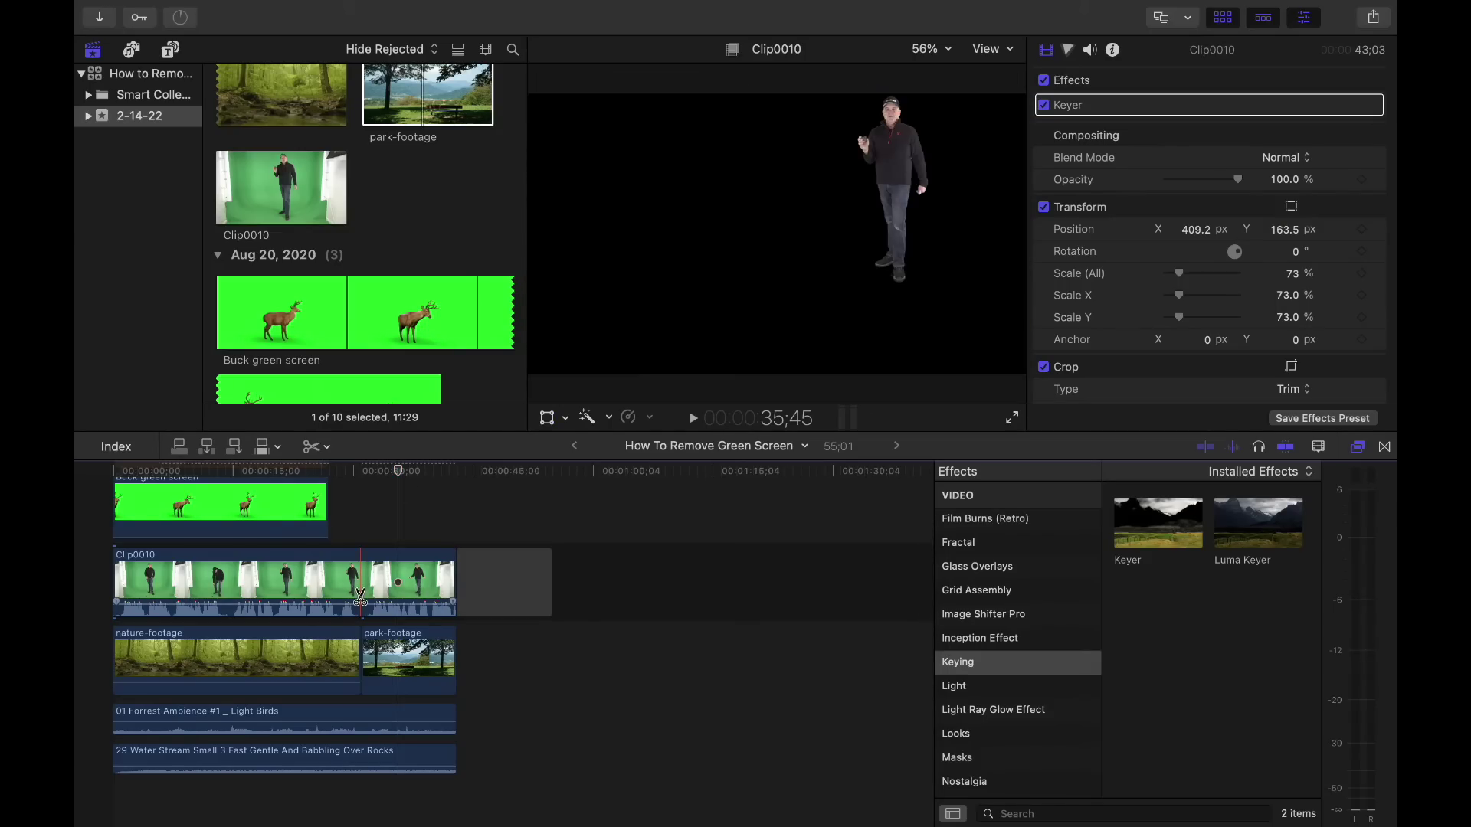
click(361, 598)
key(a)
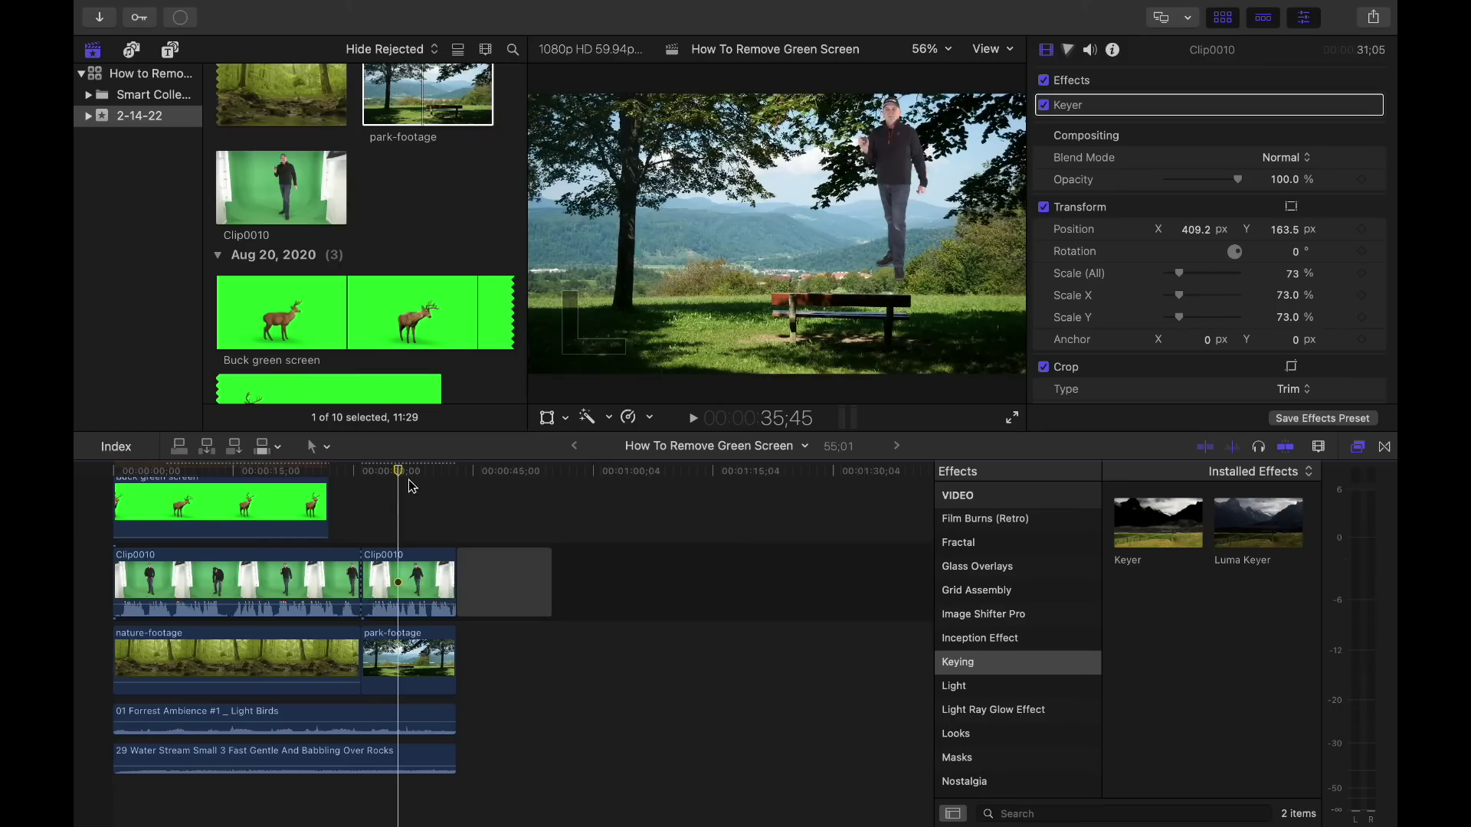
click(412, 571)
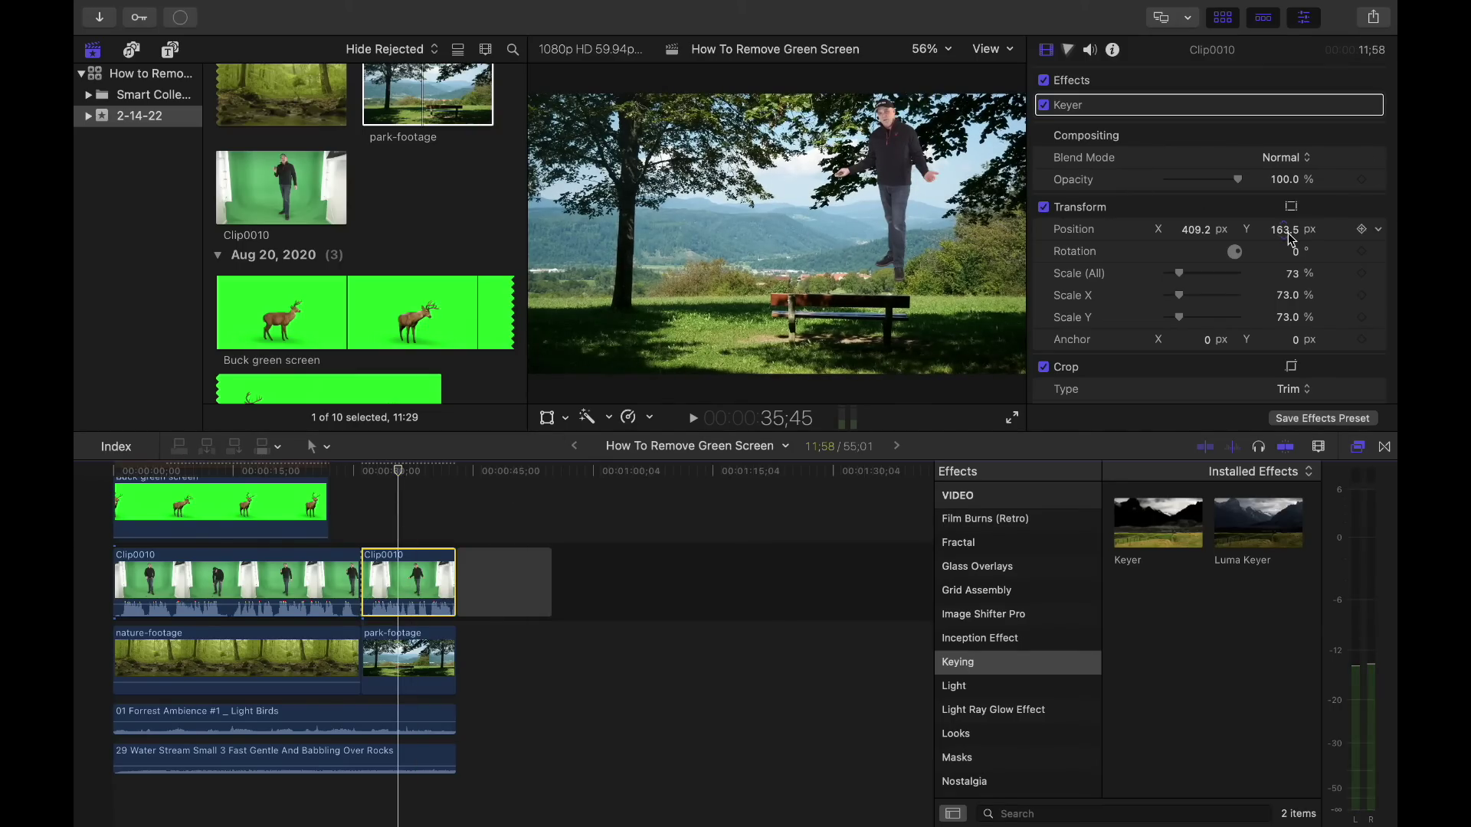
text(119)
key(Return)
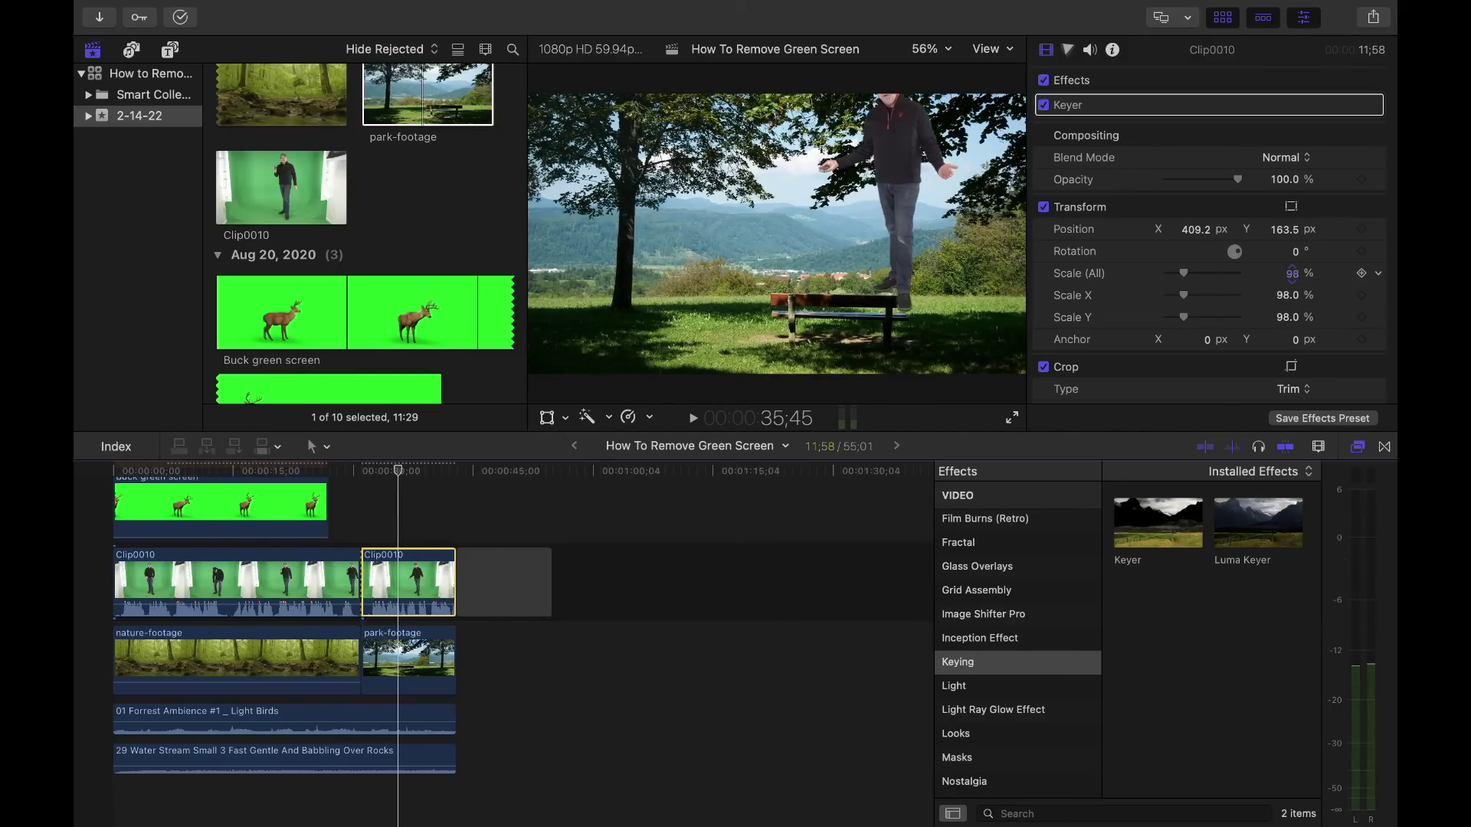
Move the presenter lower-left beside the bench, to about -329.2, -299.8 px.
click(928, 155)
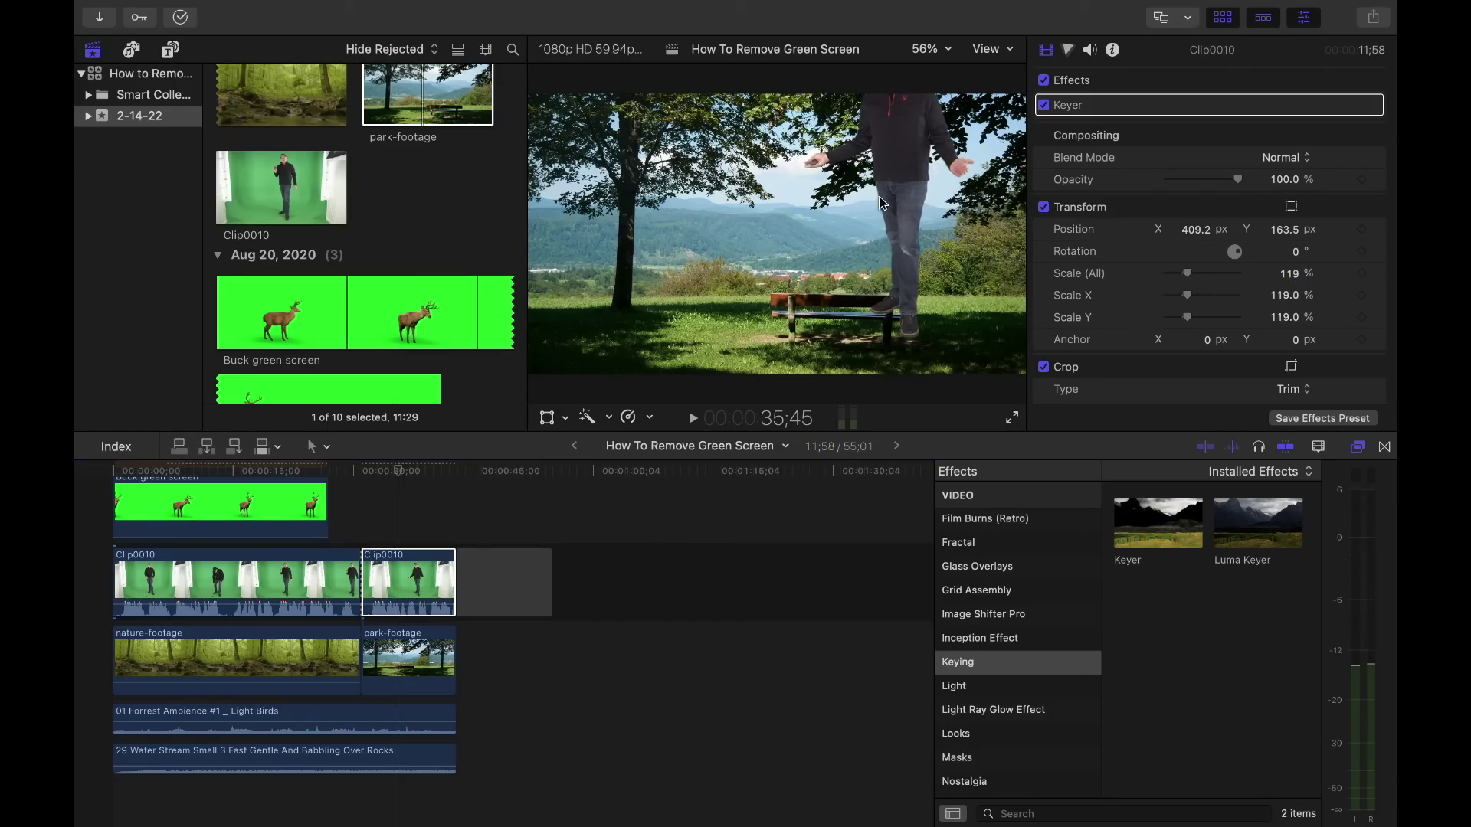
click(1292, 207)
drag(912, 172, 707, 298)
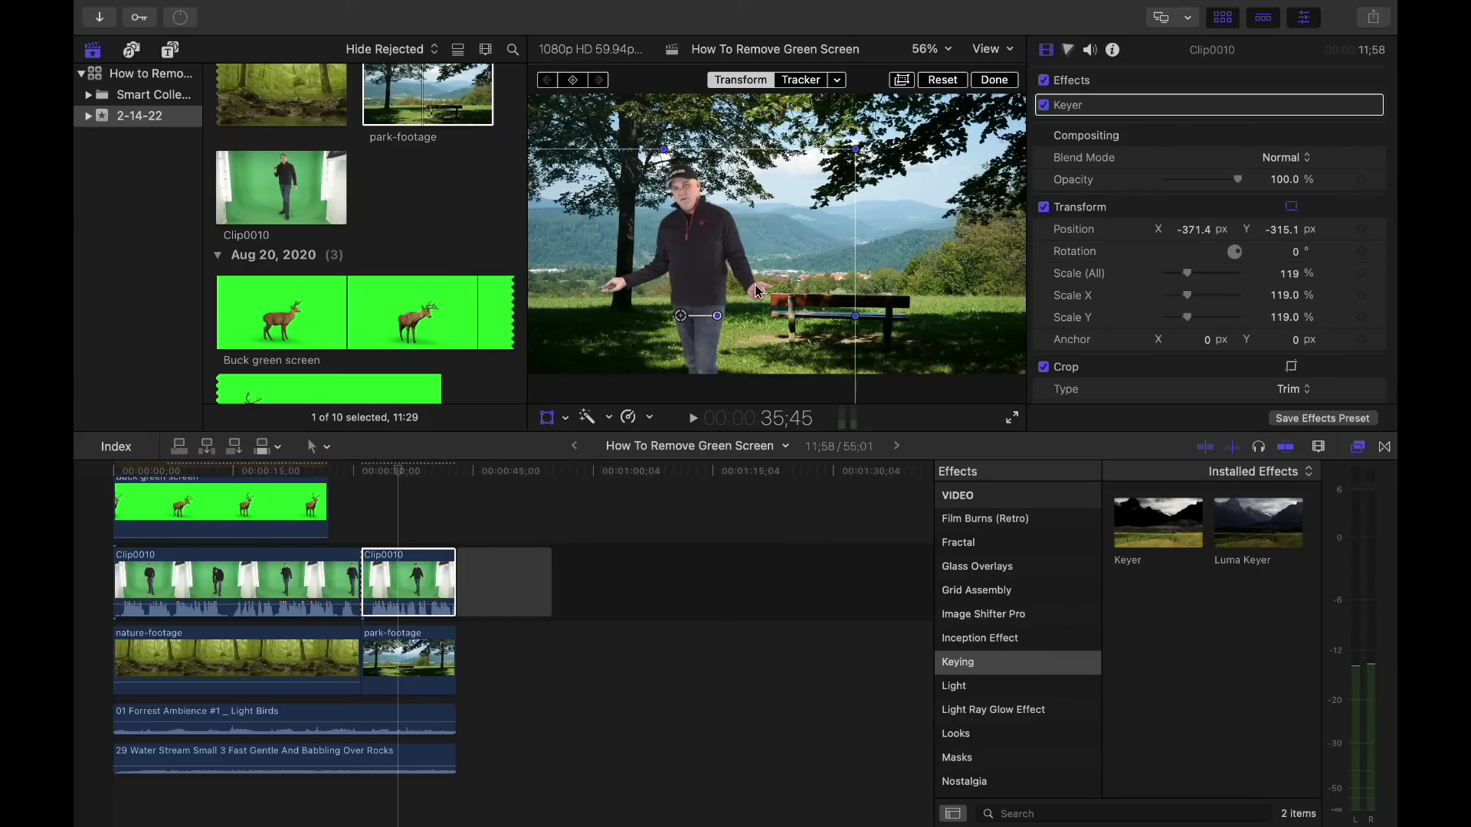
drag(762, 247, 772, 243)
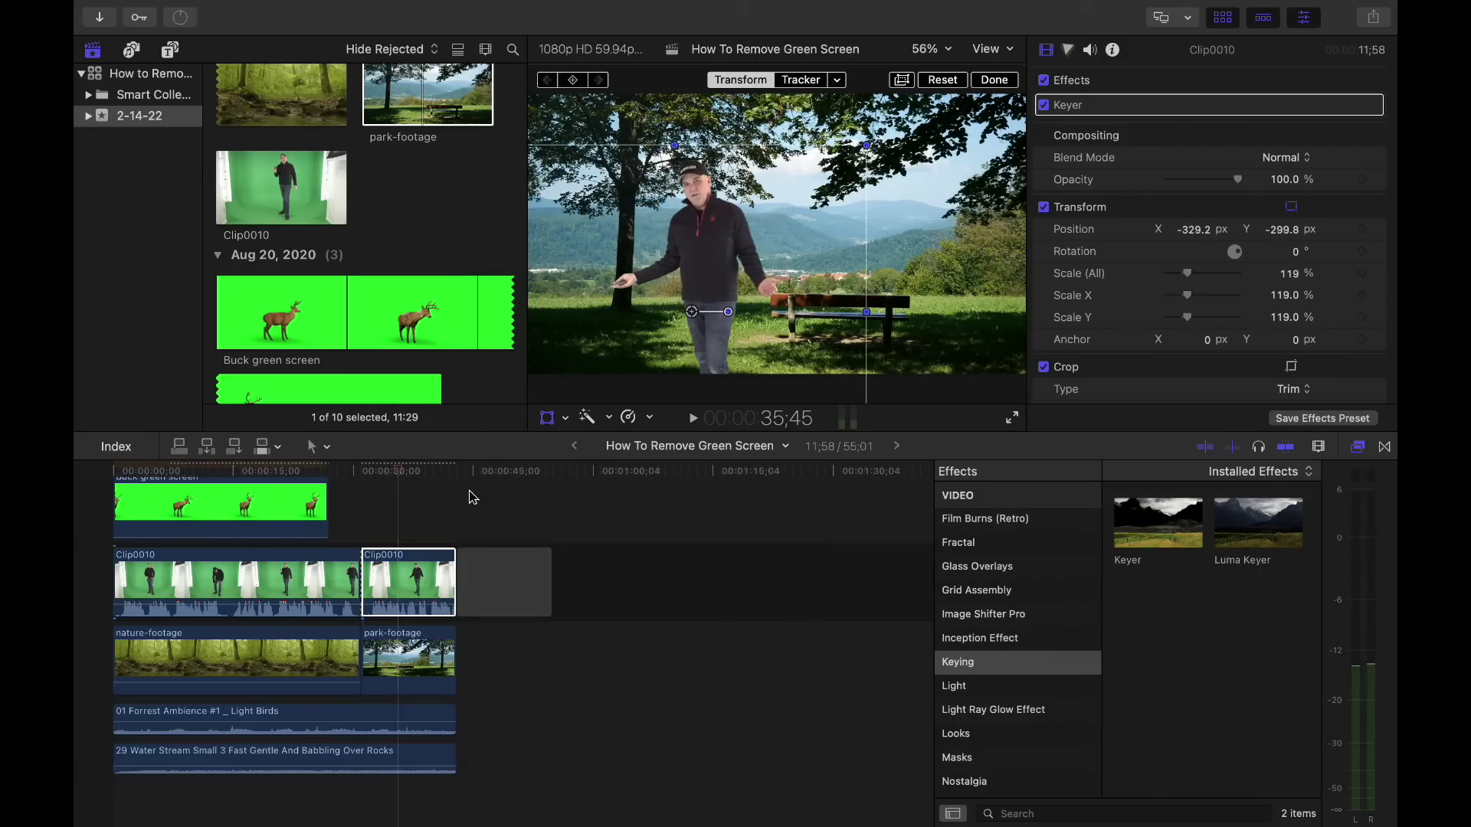
Trim the Water Stream audio to end at park-footage's start, then play back to check.
click(365, 473)
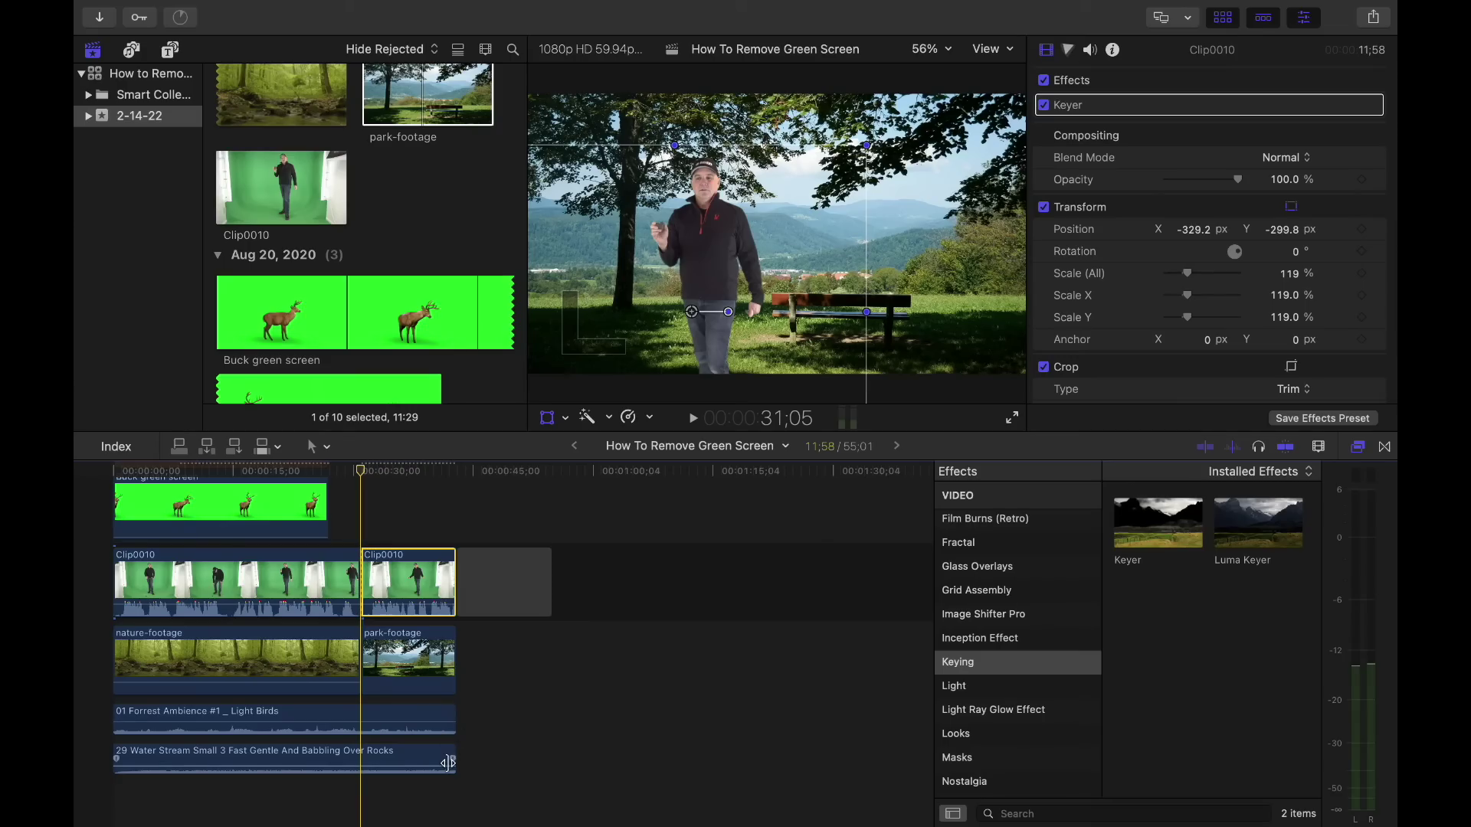
drag(457, 749, 356, 755)
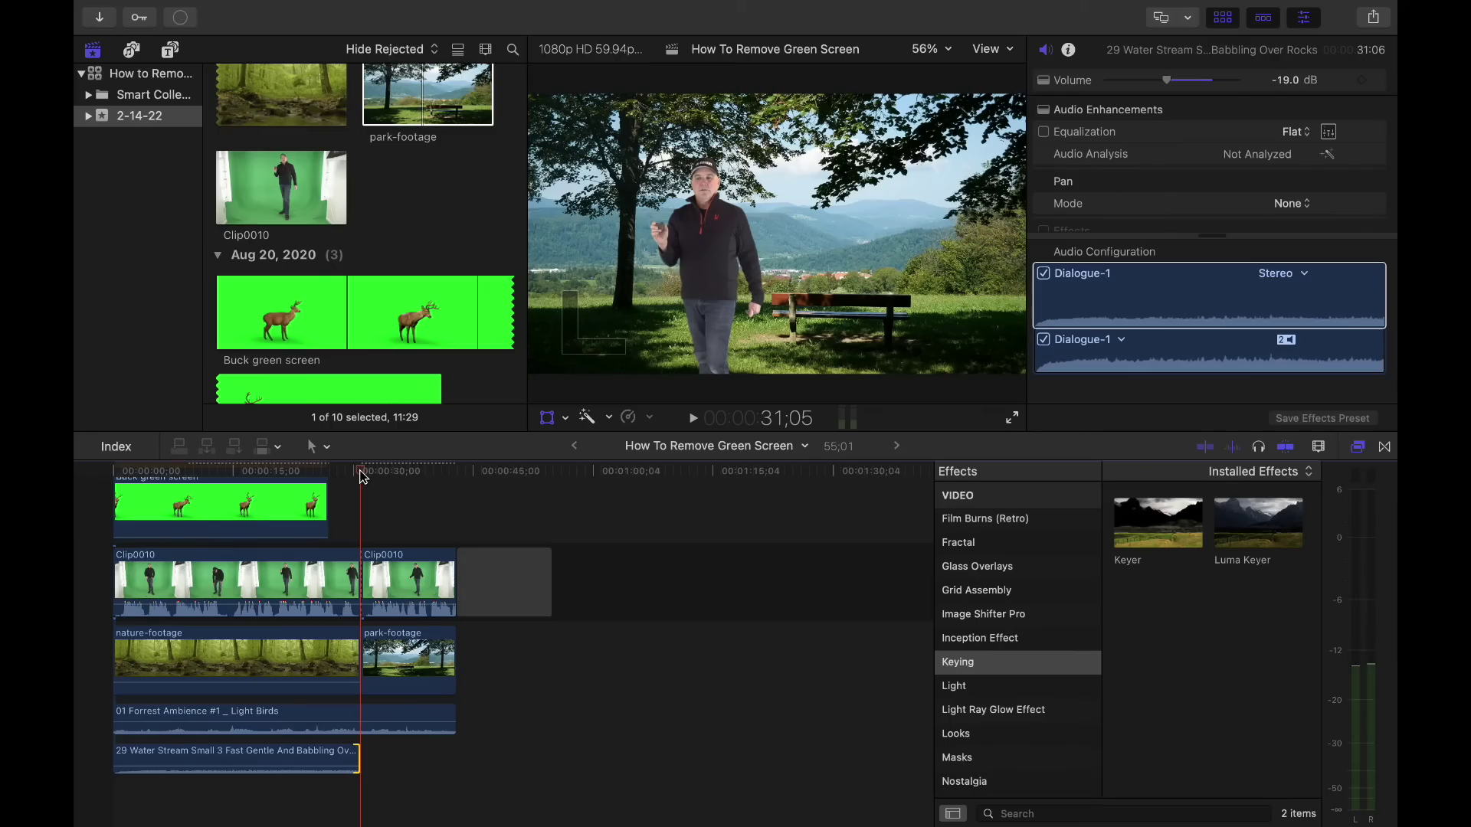
key(space)
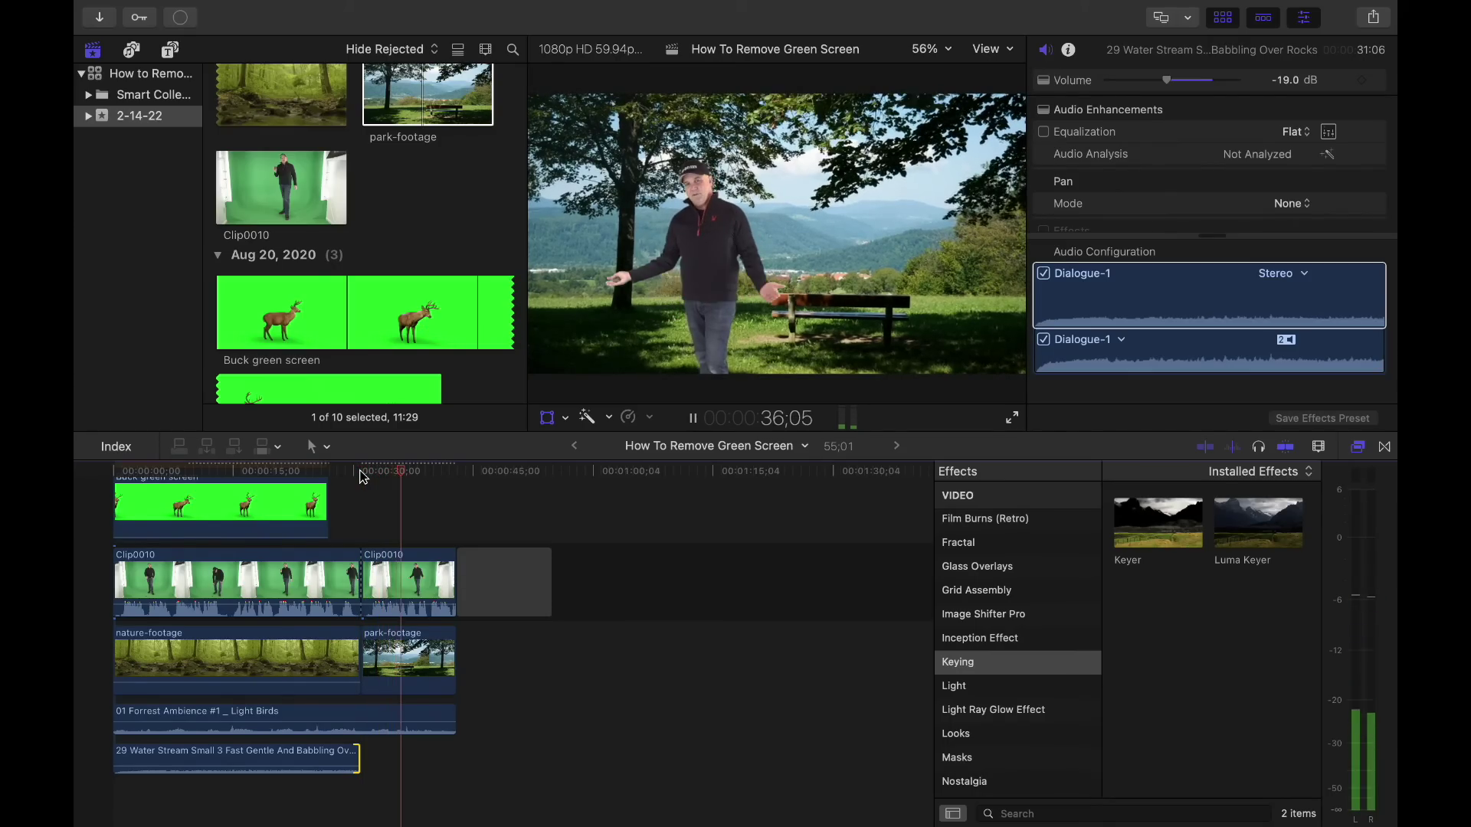
key(space)
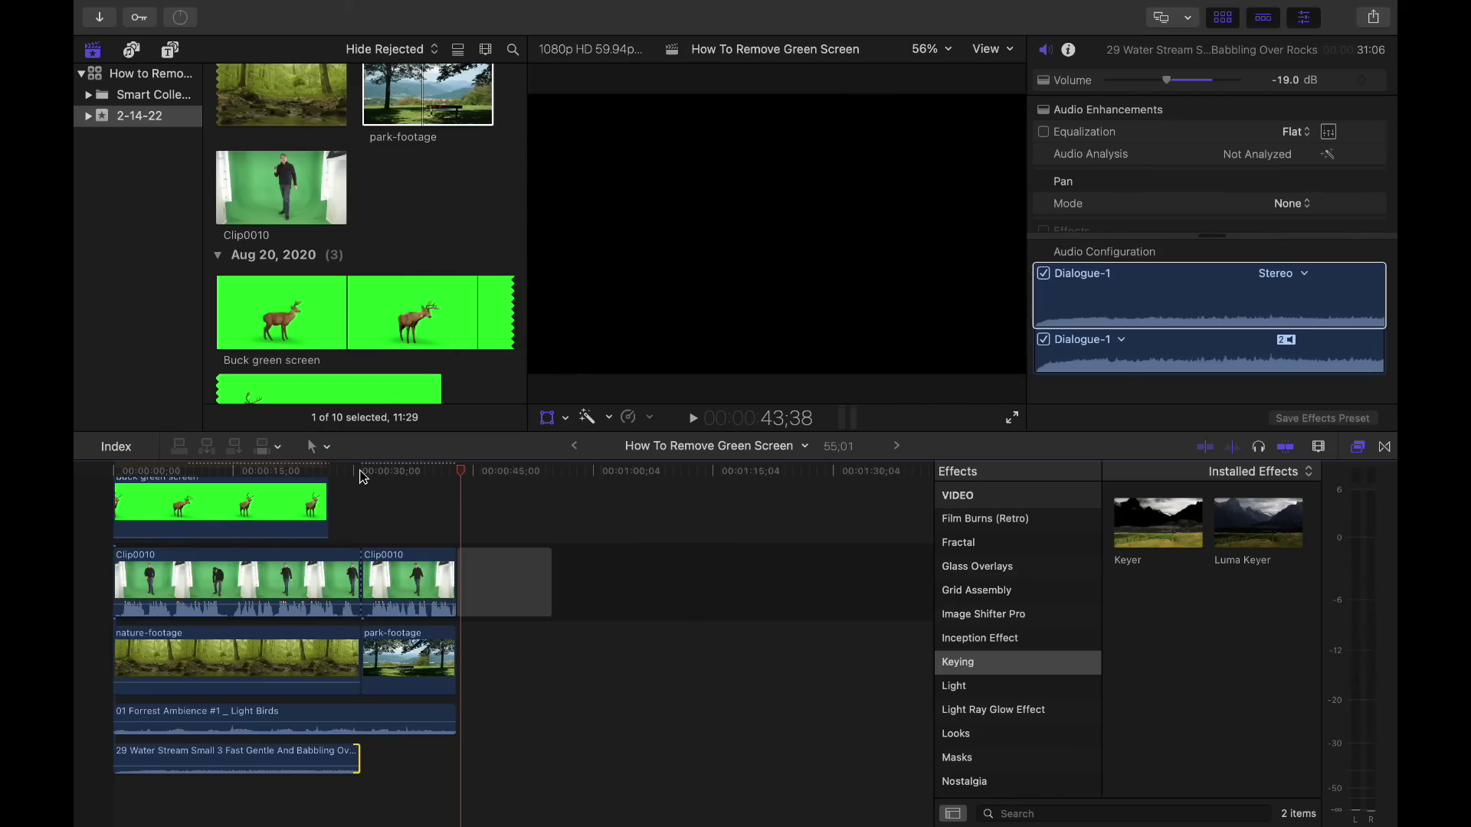
Review the presenter's Keyer settings, then place Animated Butterfly above park-footage.
click(277, 598)
double_click(1155, 536)
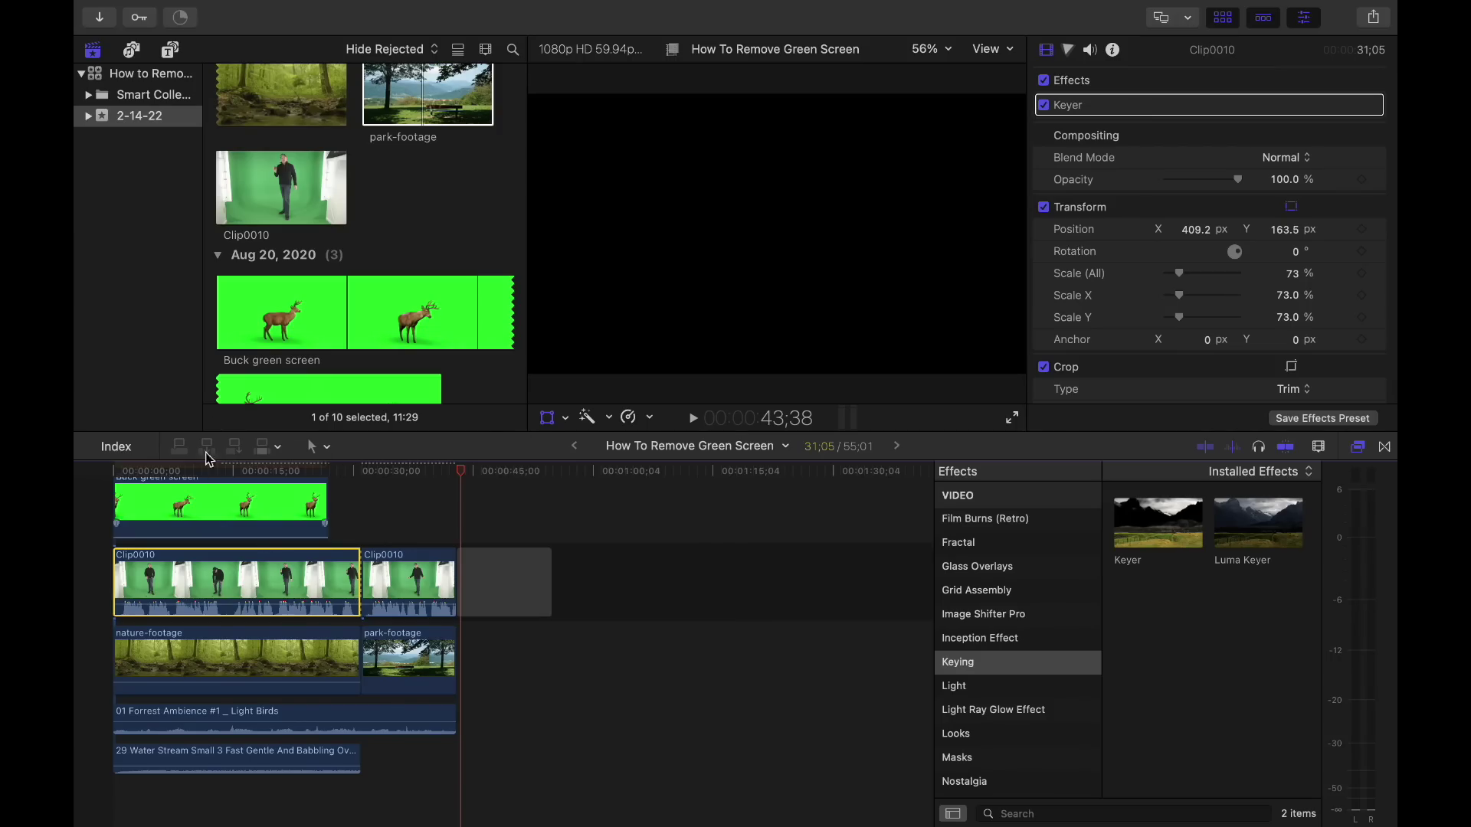
scroll(403, 345, down, 5)
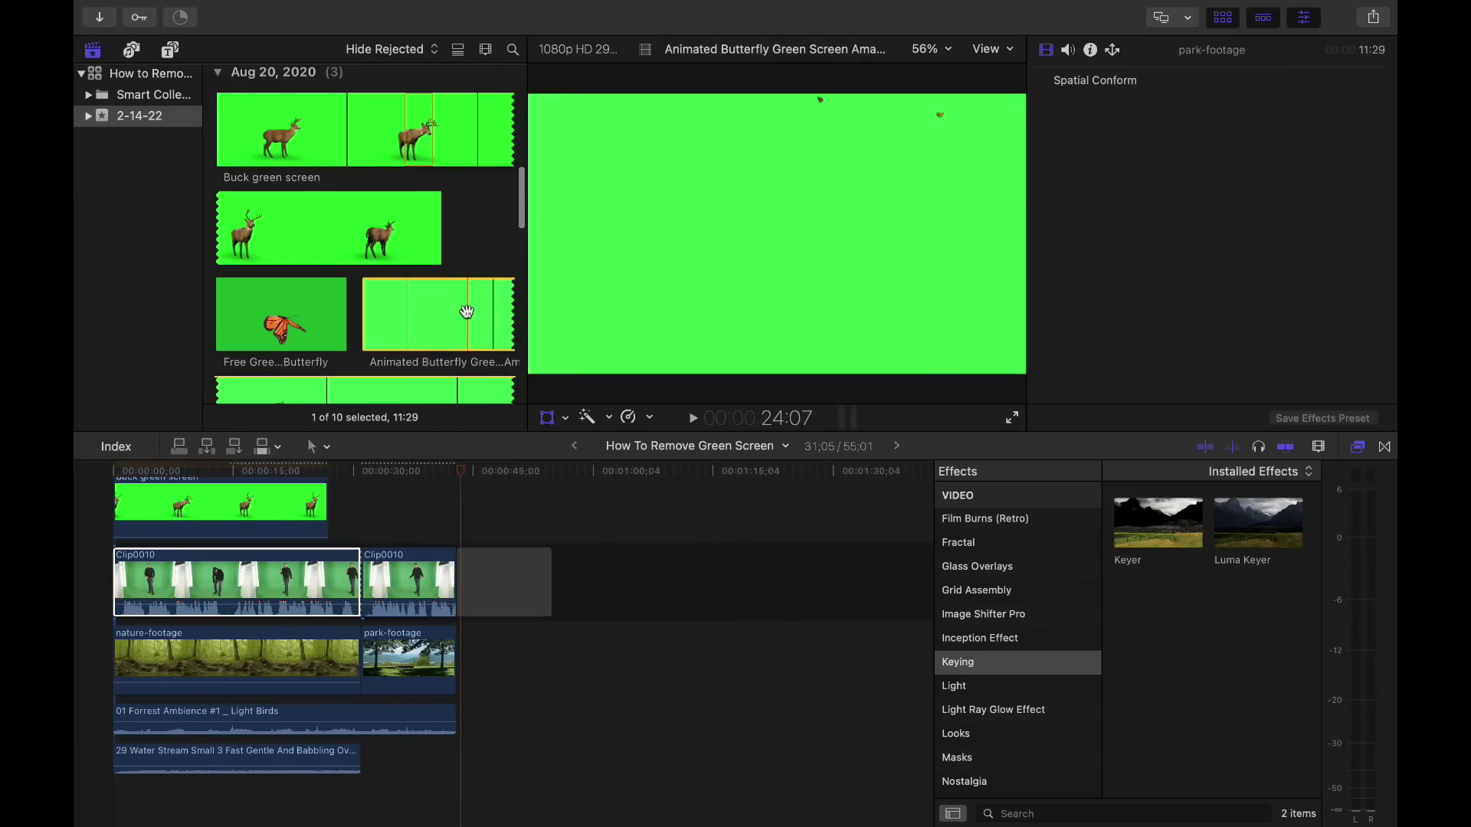
drag(467, 311, 365, 507)
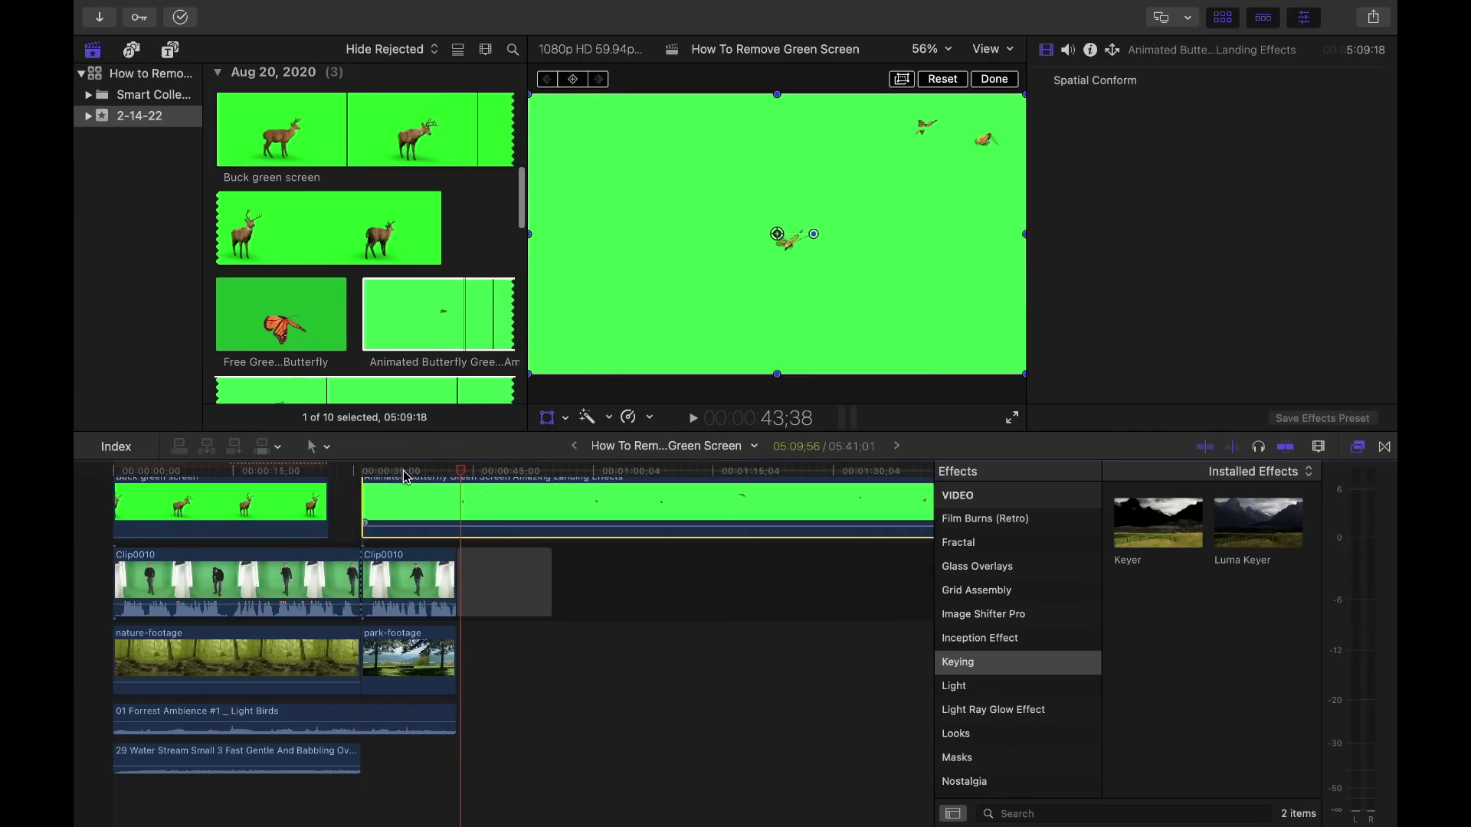
click(404, 476)
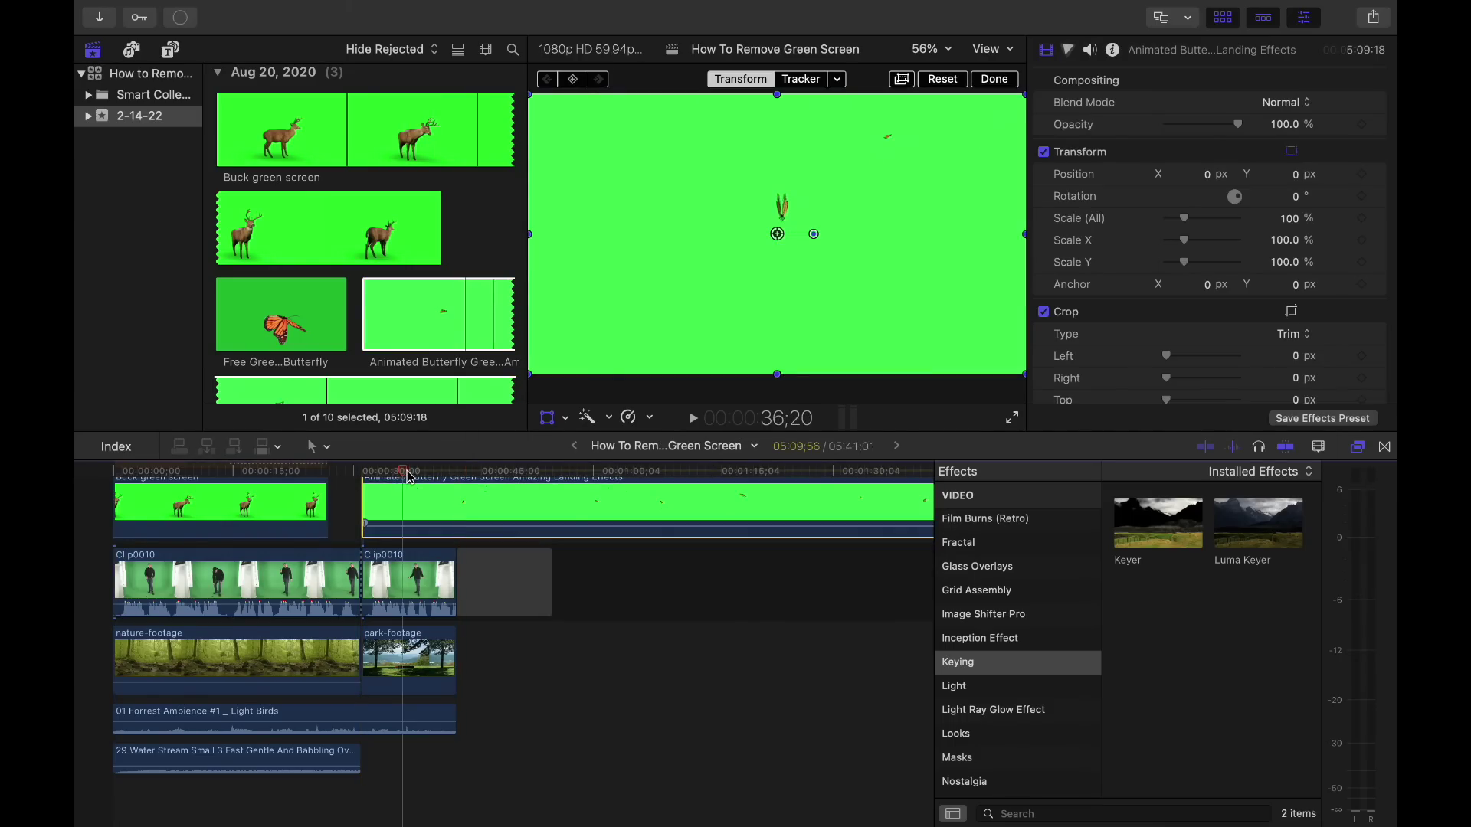
Apply the Keyer effect to the butterfly clip and play it over the park.
drag(1184, 522, 431, 507)
click(392, 479)
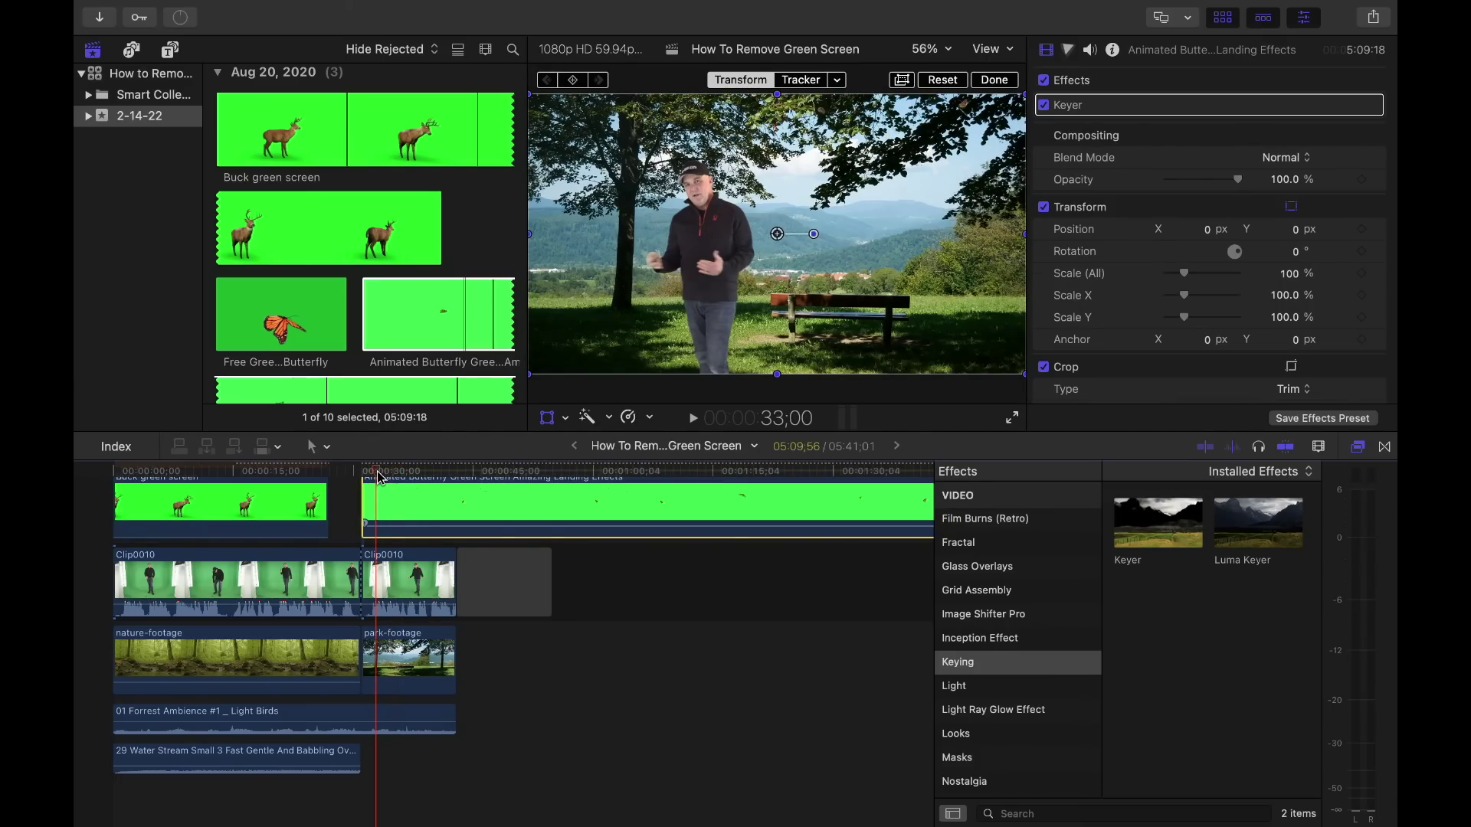
key(space)
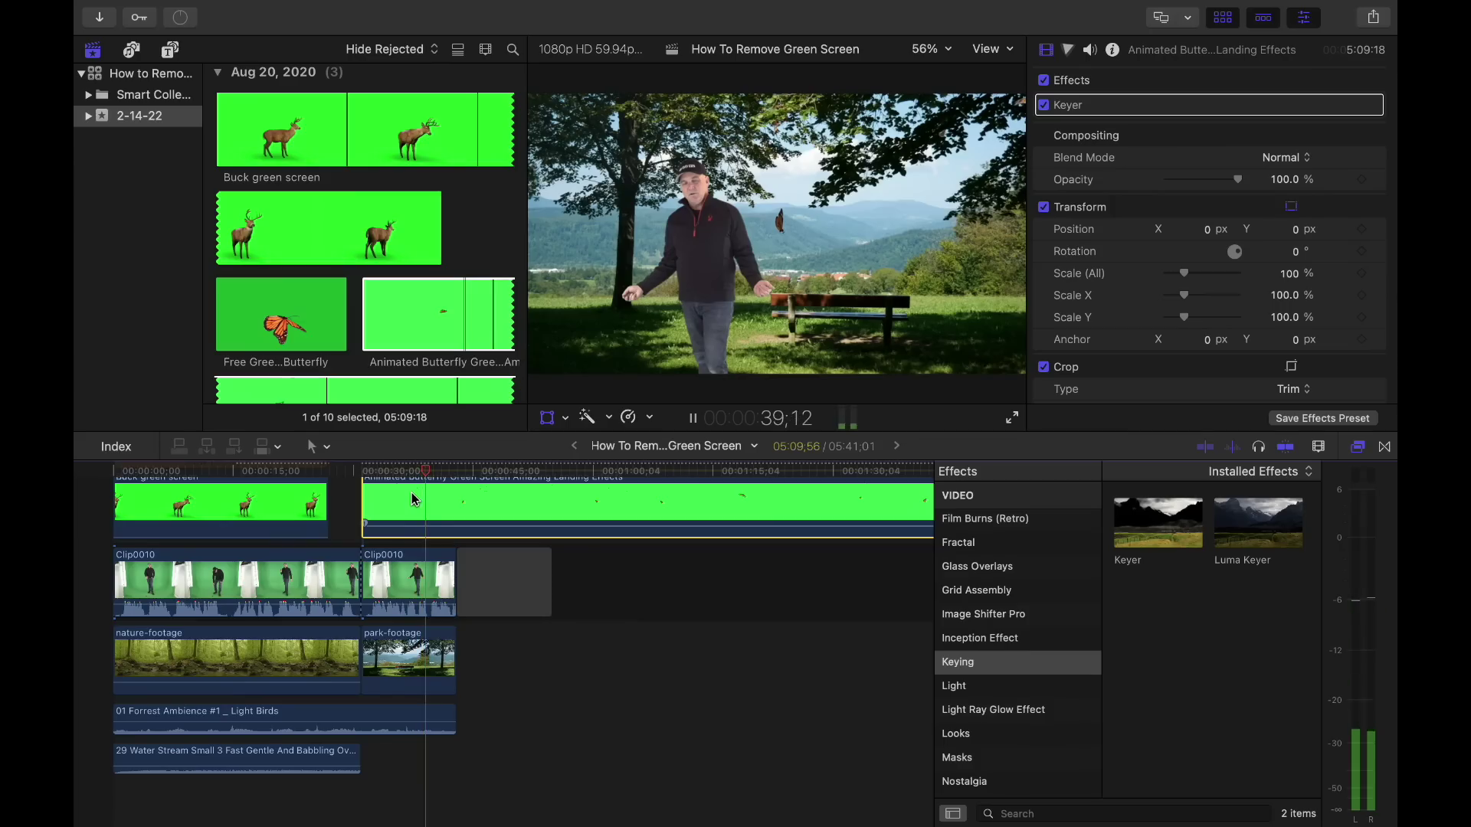
key(space)
key(shift+t)
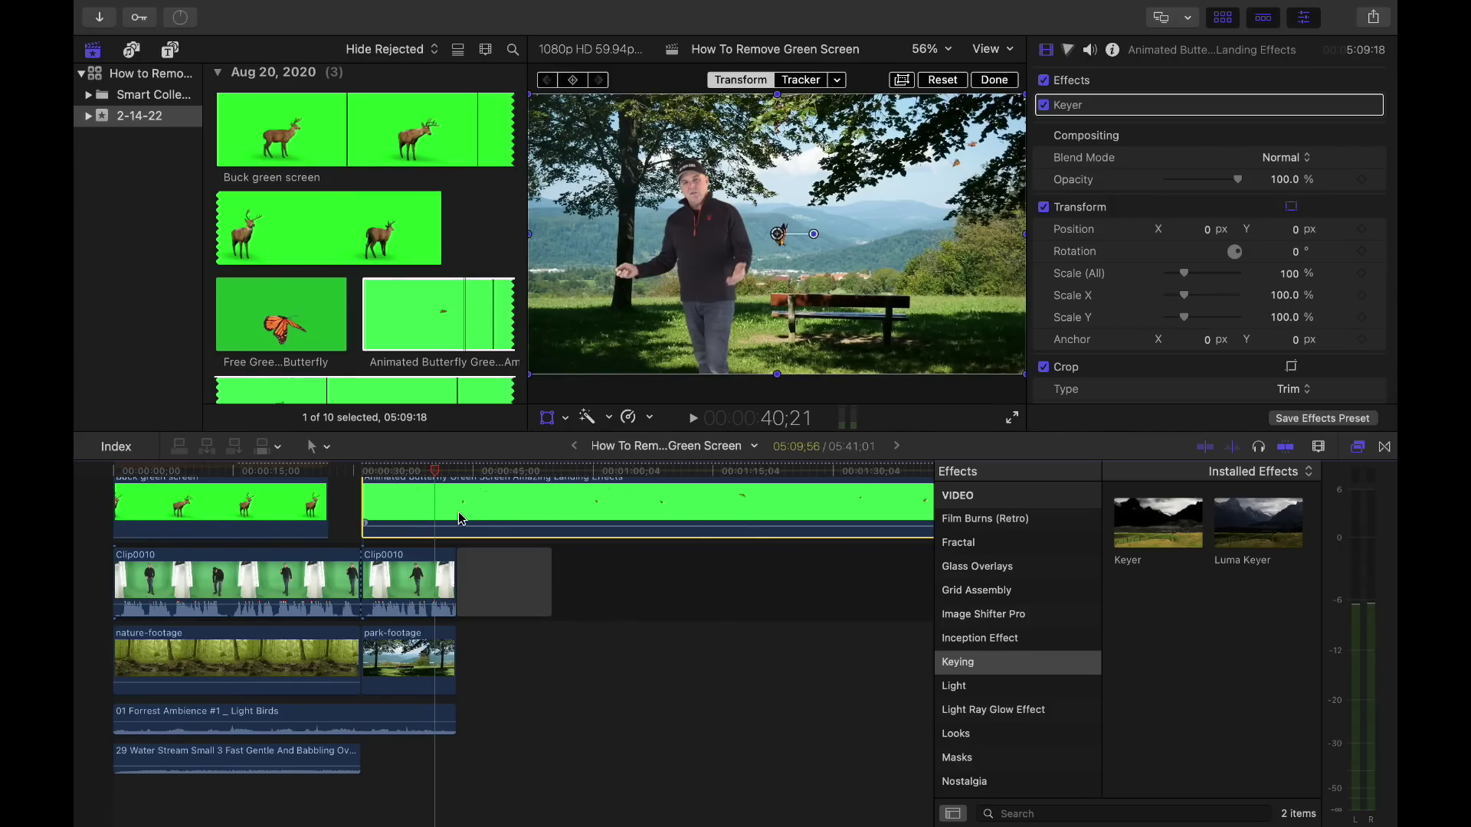
Blade the butterfly clip where park-footage ends, at 40;21.
key(b)
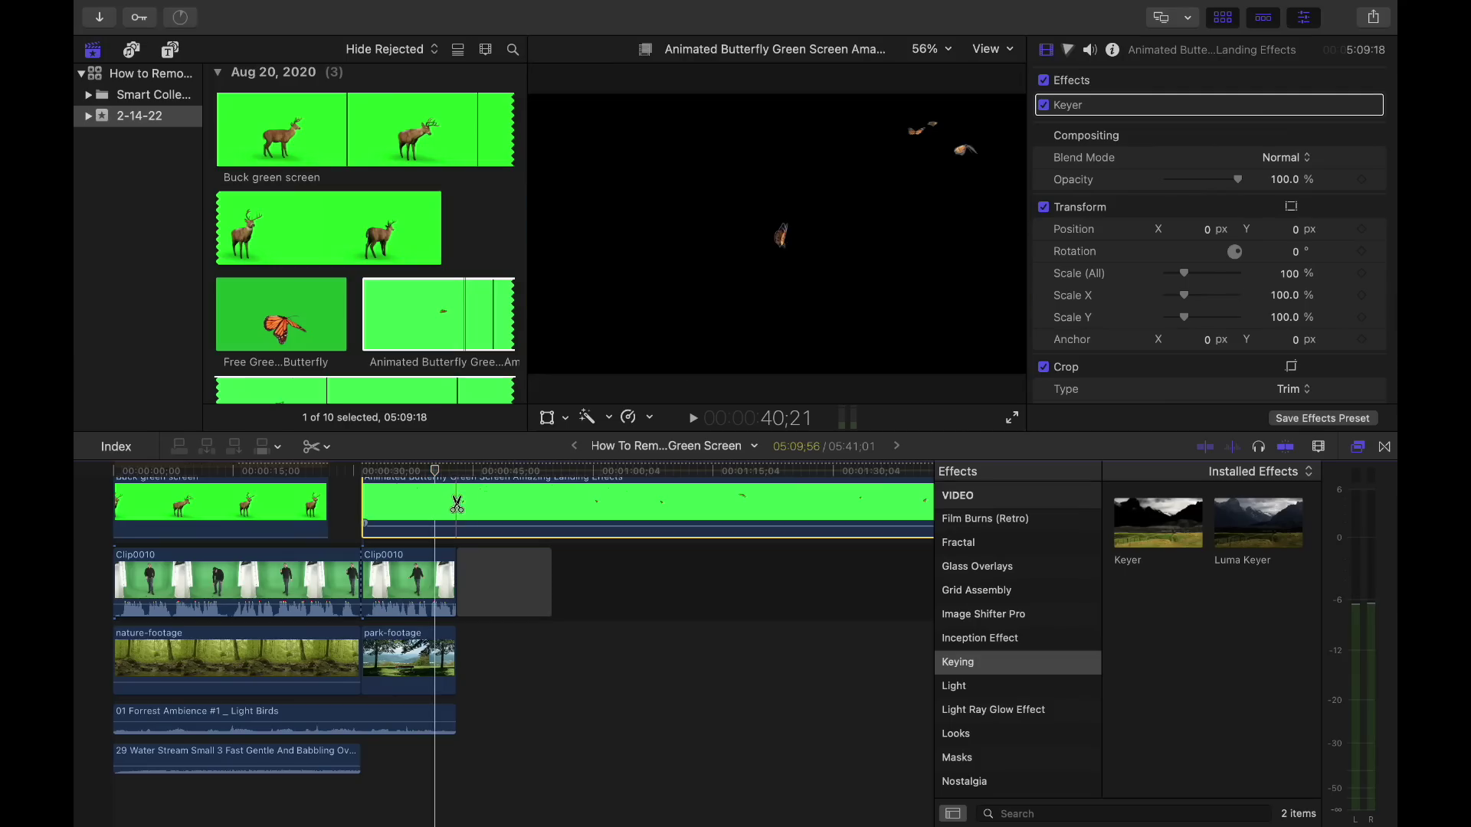
click(457, 505)
key(a)
click(518, 506)
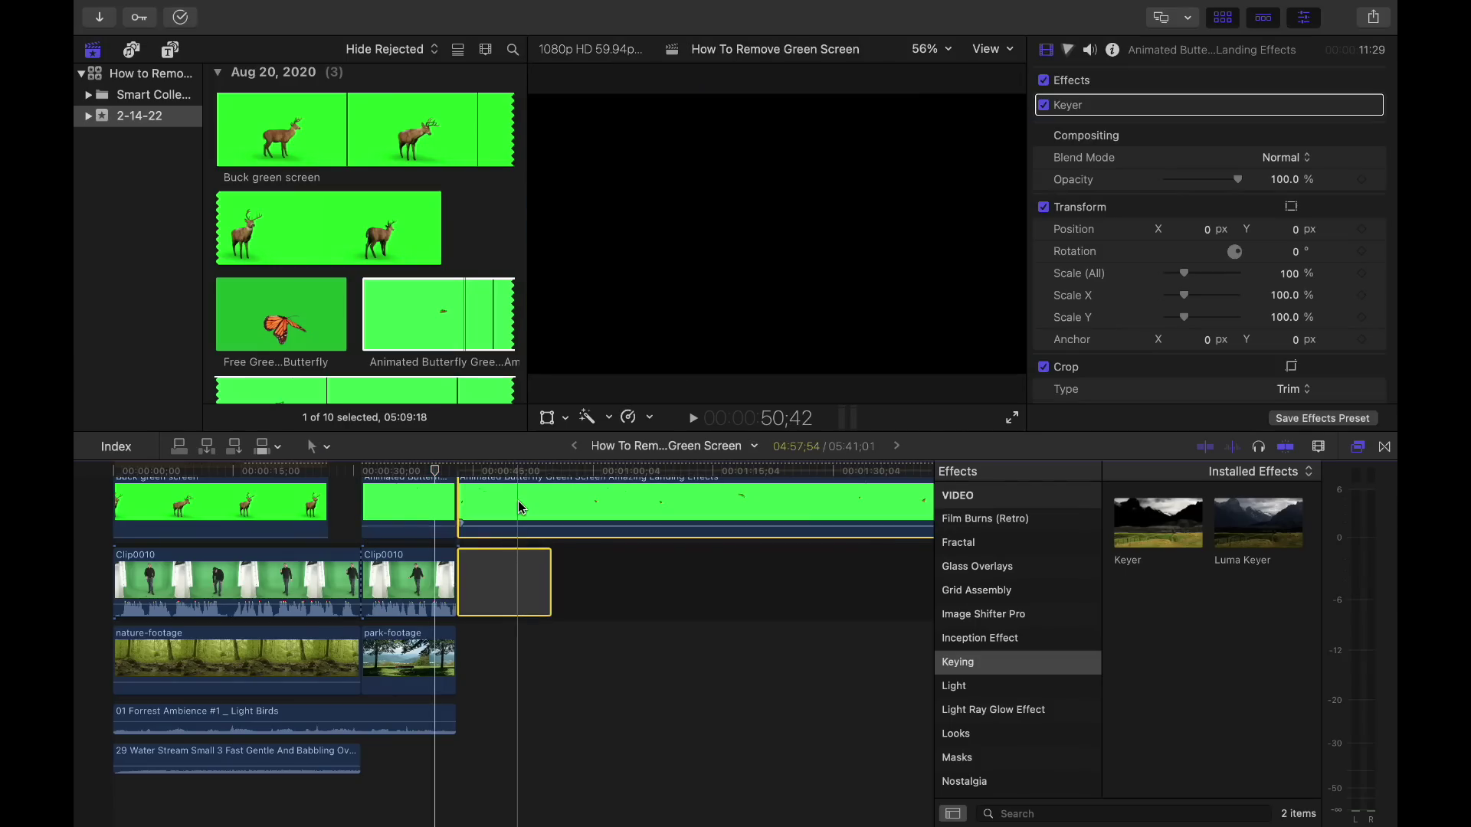